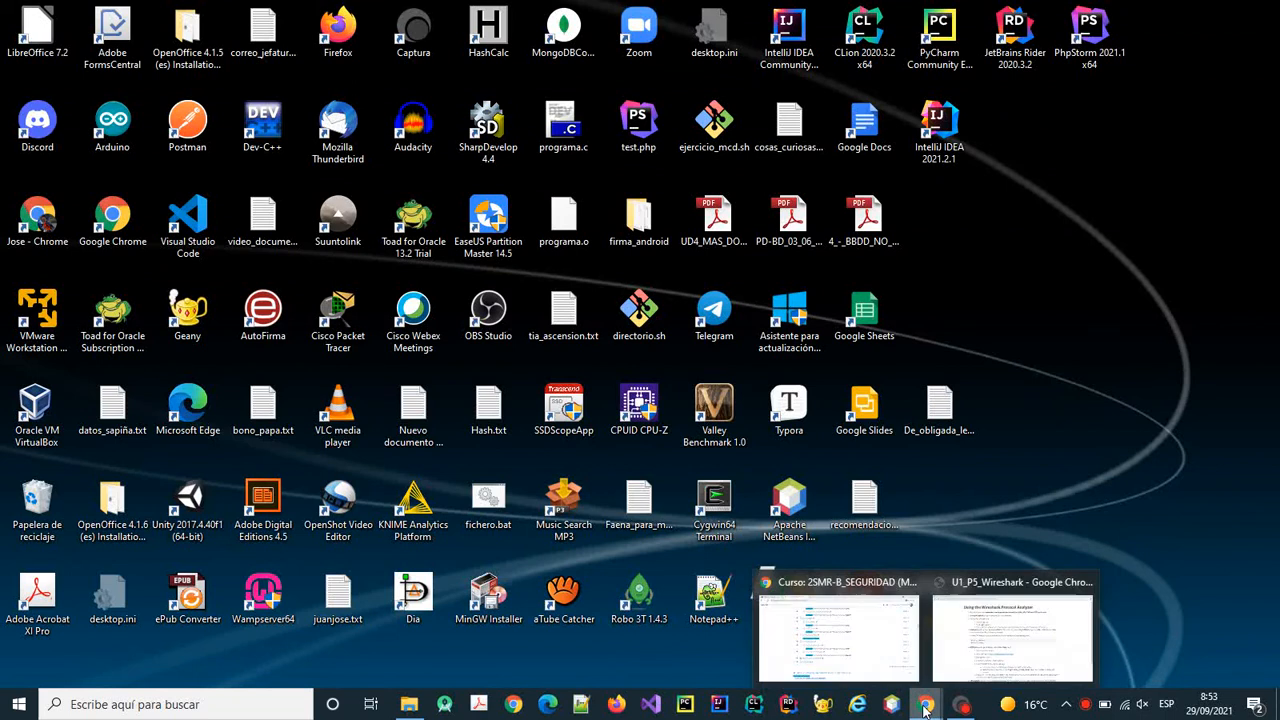
Bring up the U1_P5_Wireshark assignment page in Chrome.
left_click(975, 636)
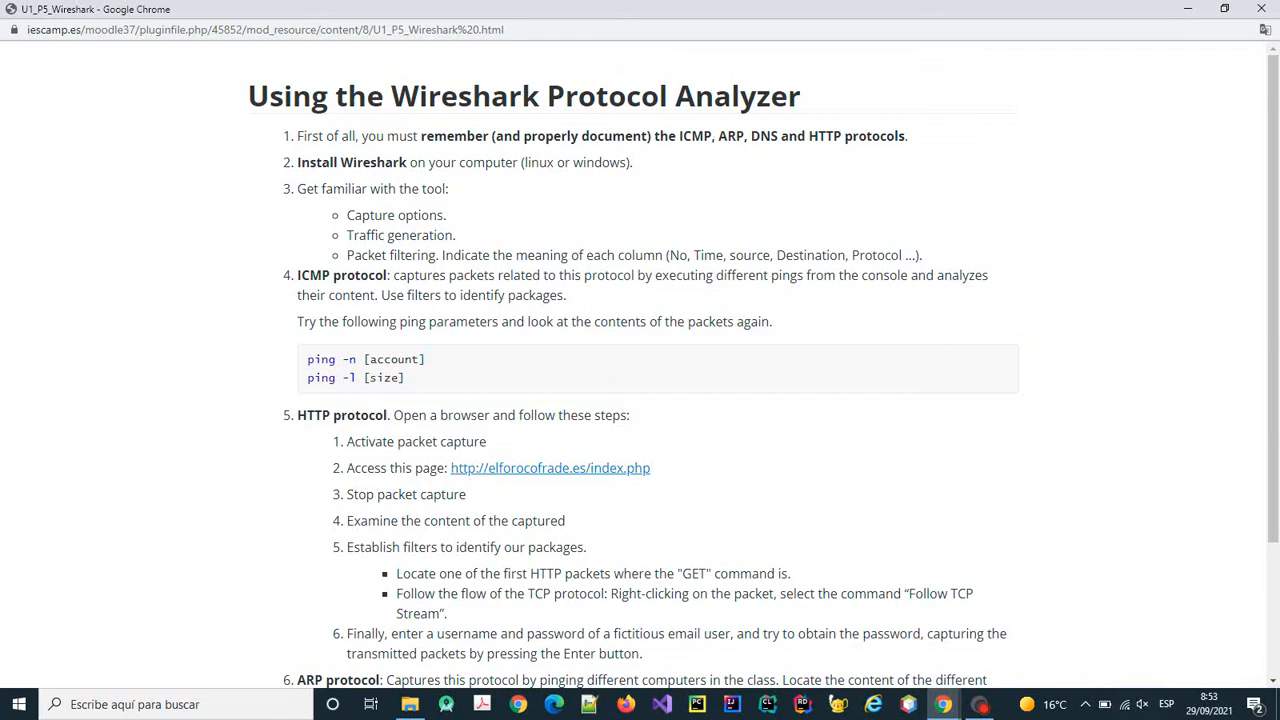
Select the word ICMP on the assignment page, then minimise everything to the desktop.
left_click_drag(691, 136, 712, 136)
double_click(696, 136)
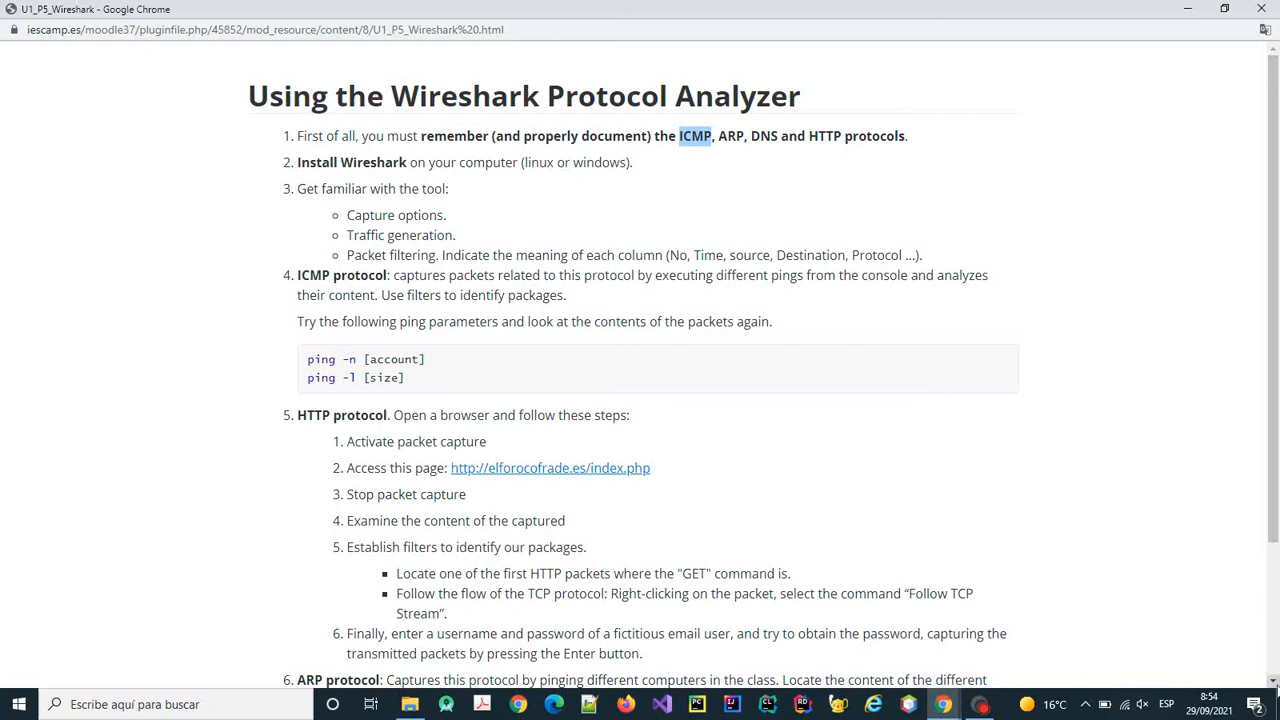
left_click(1277, 706)
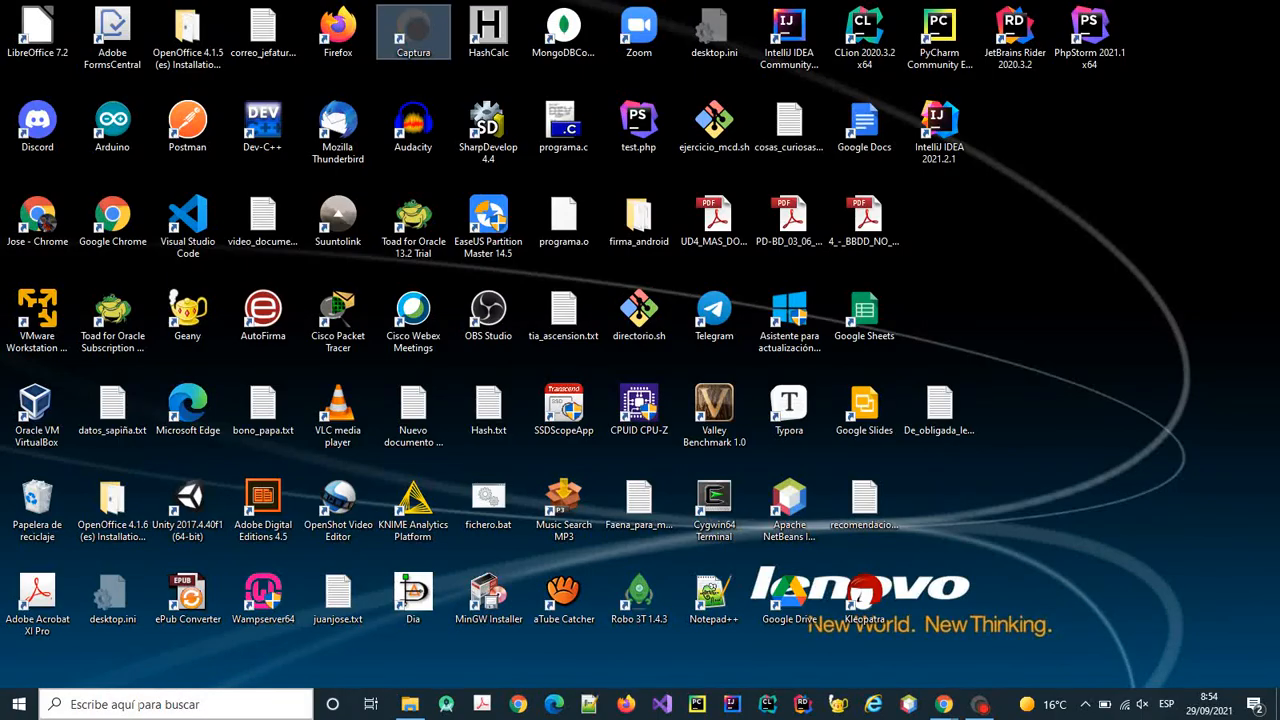
Search Windows for 'wire' and launch Wireshark 3.4.8.
left_click(140, 706)
type("wire")
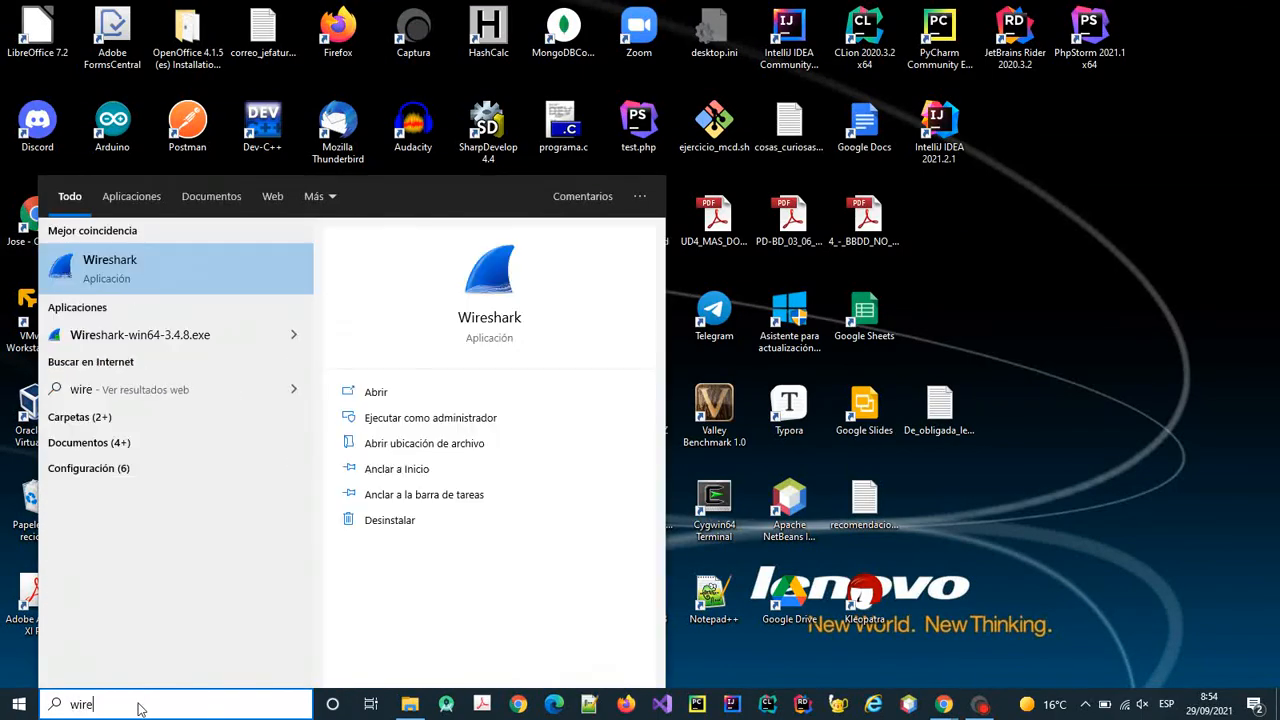
left_click(112, 262)
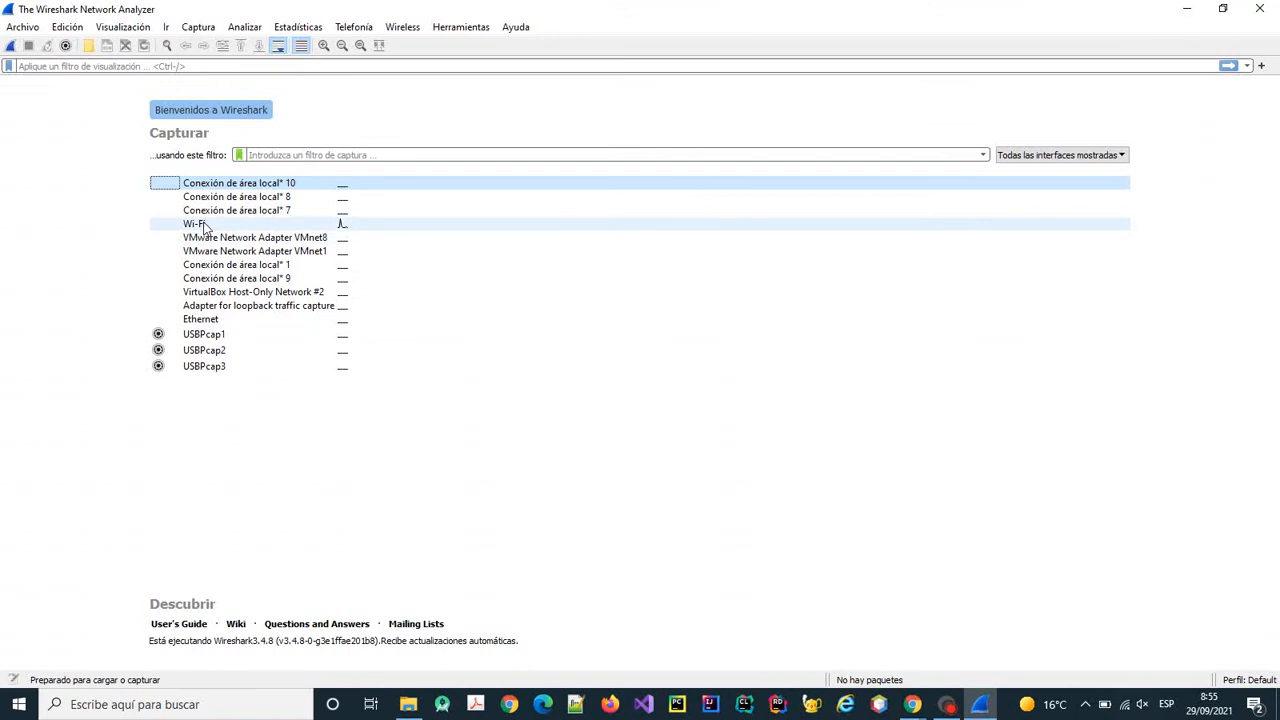
Check the capture interfaces' addresses and select the Wi-Fi interface.
mouse_move(204, 226)
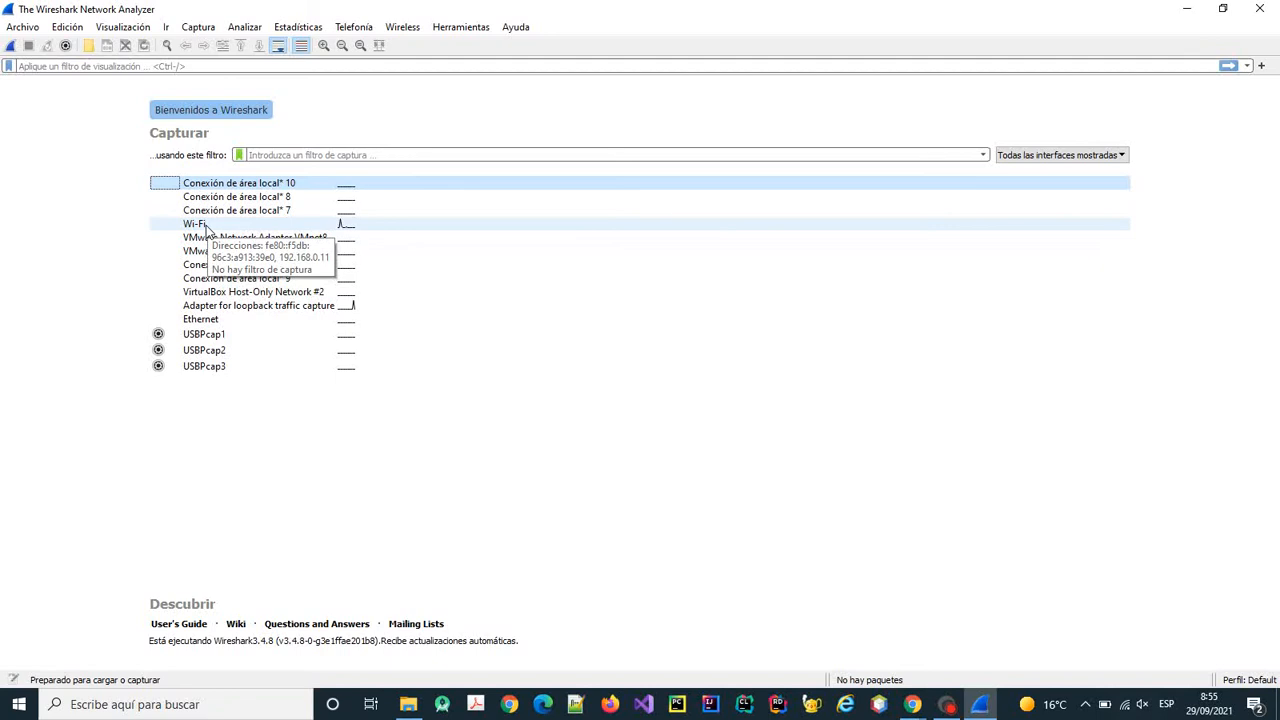
mouse_move(288, 342)
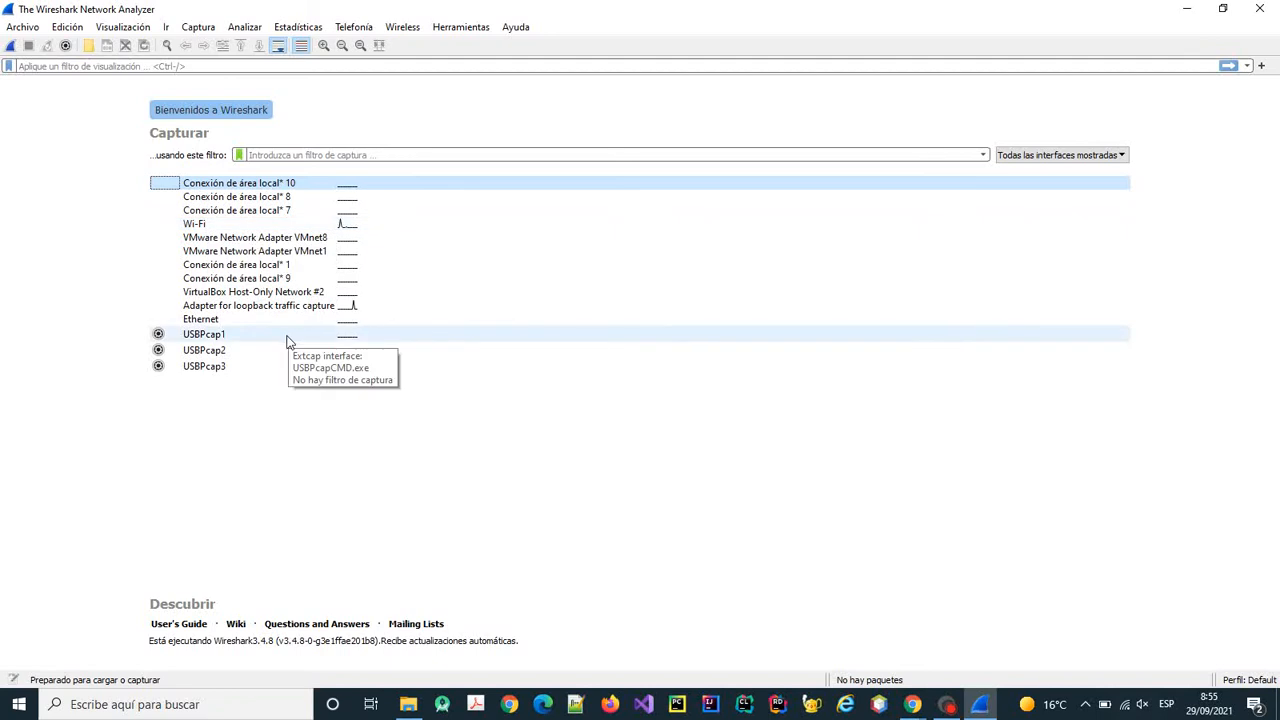
mouse_move(332, 320)
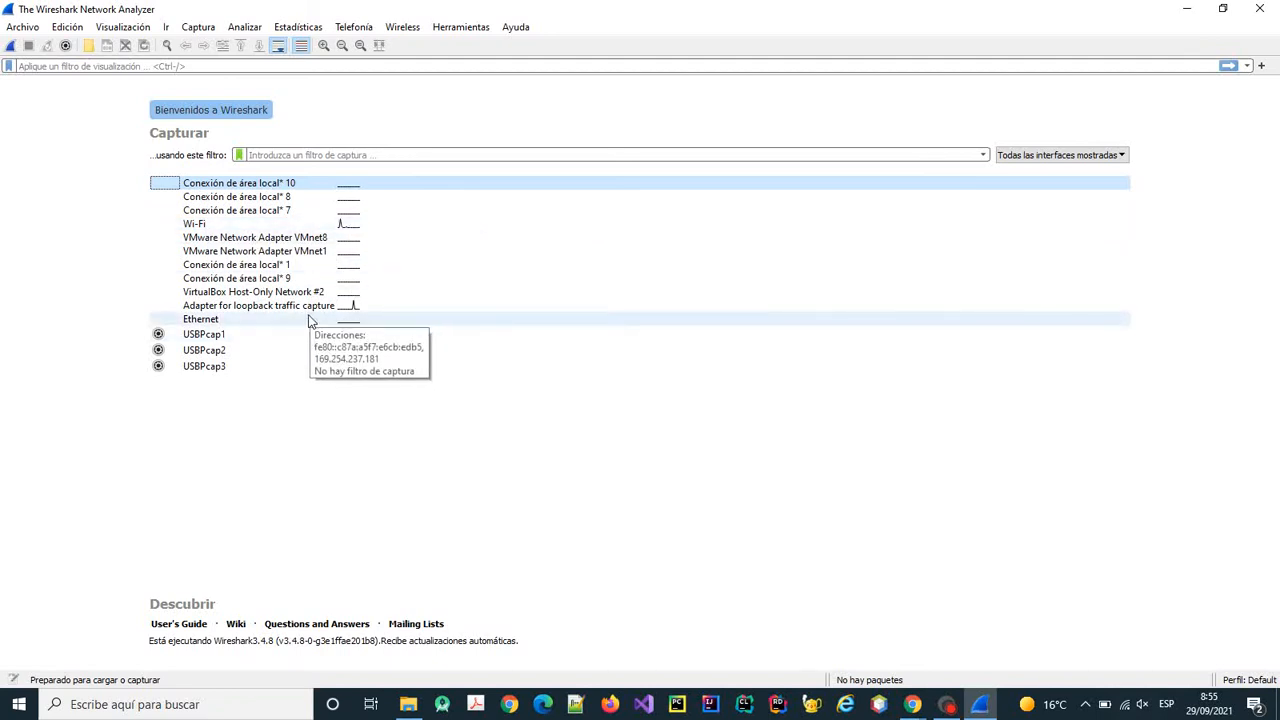
mouse_move(258, 307)
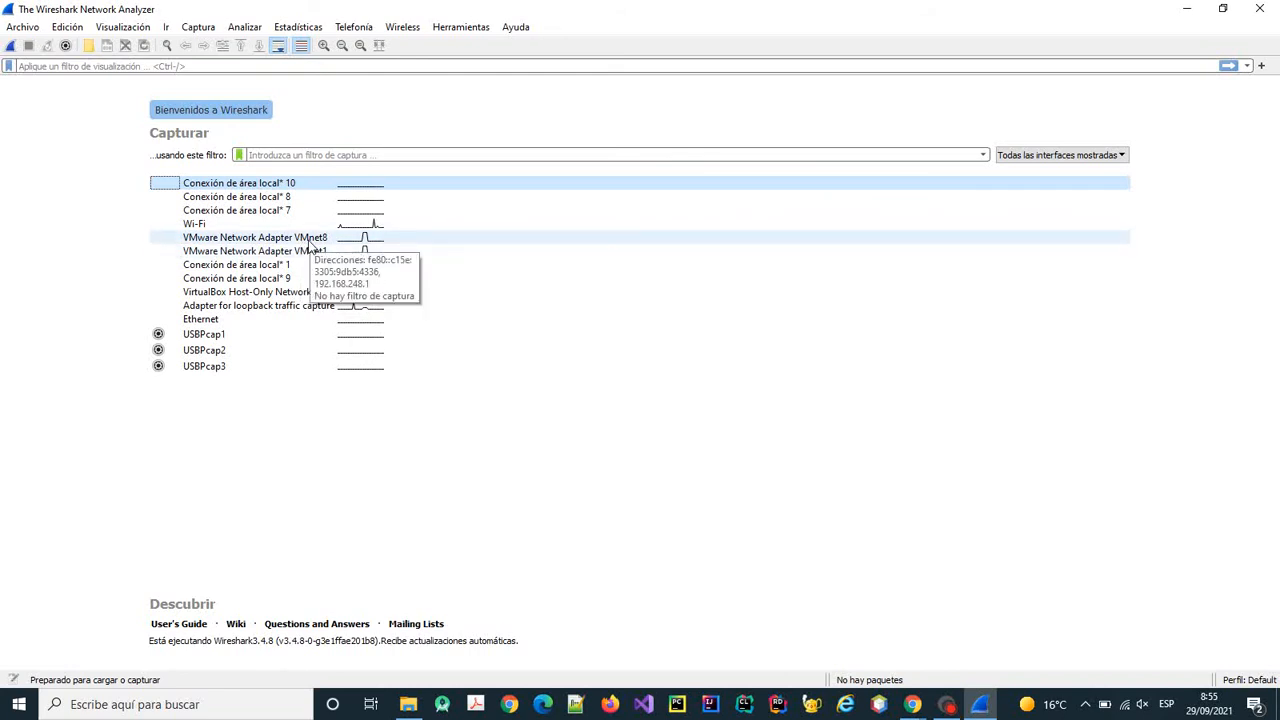
left_click(205, 225)
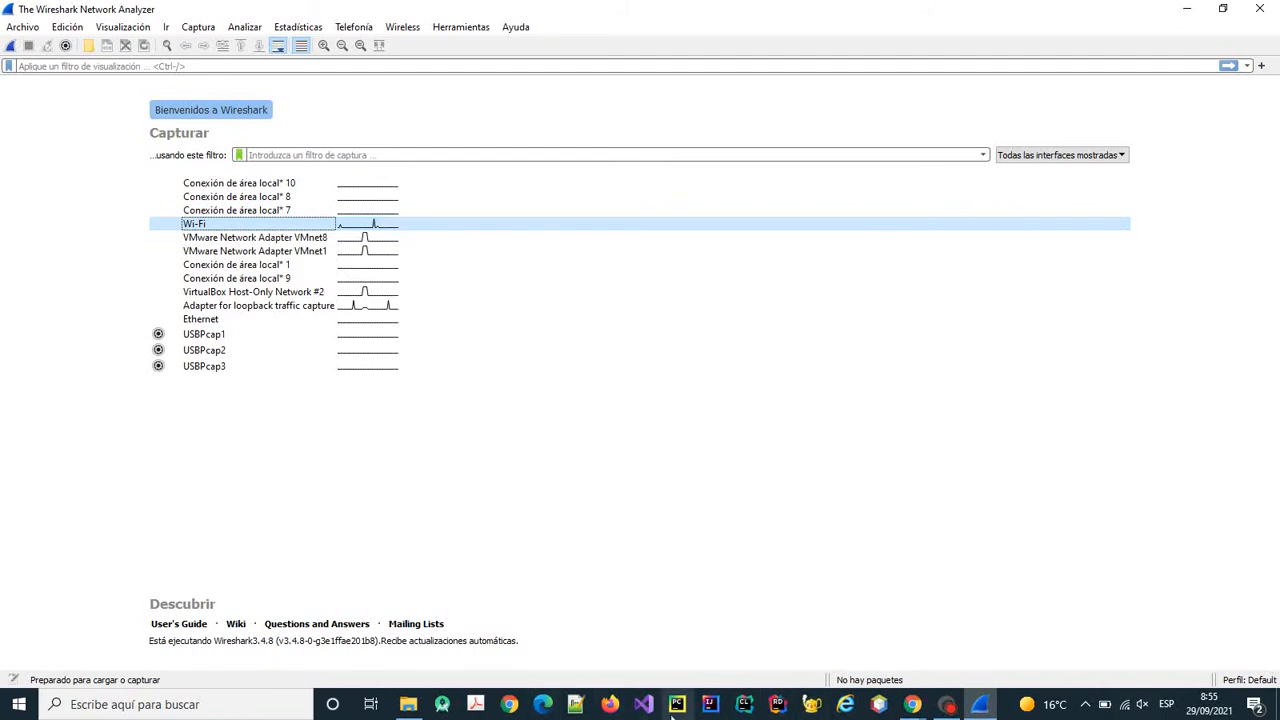
Review the assignment instructions in Chrome, then return to Wireshark.
left_click(912, 705)
left_click(992, 640)
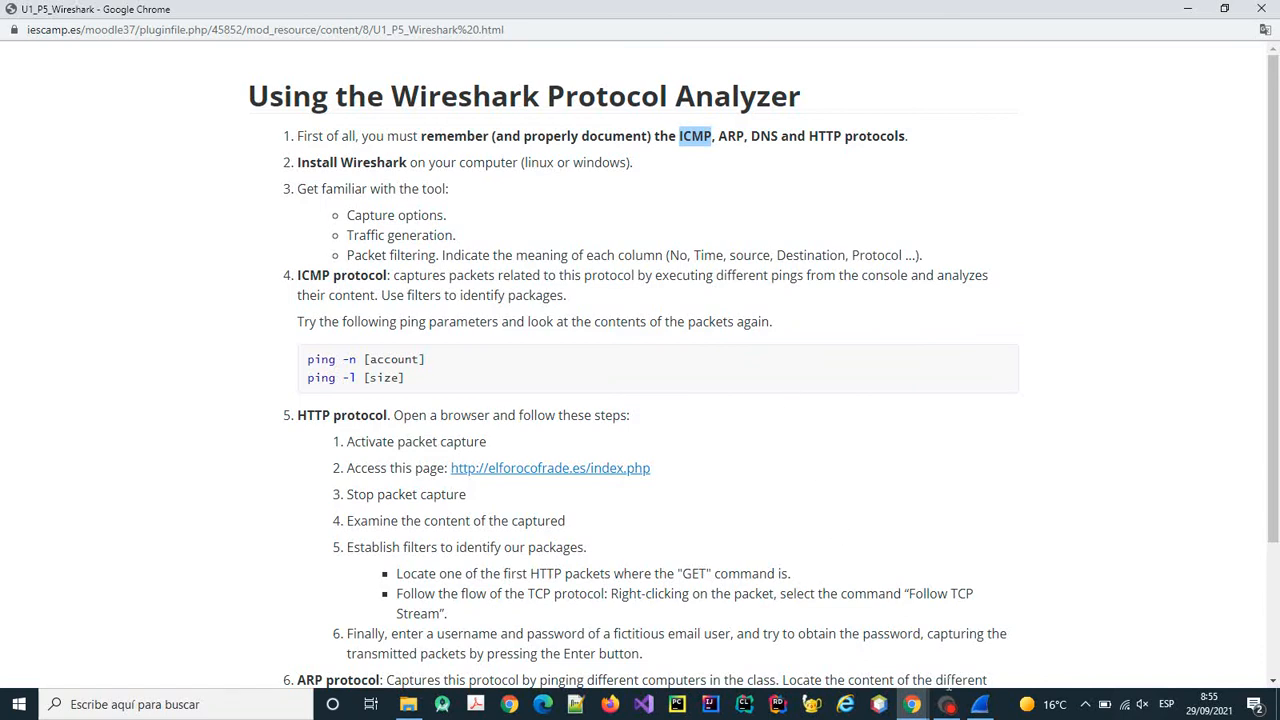
left_click(980, 705)
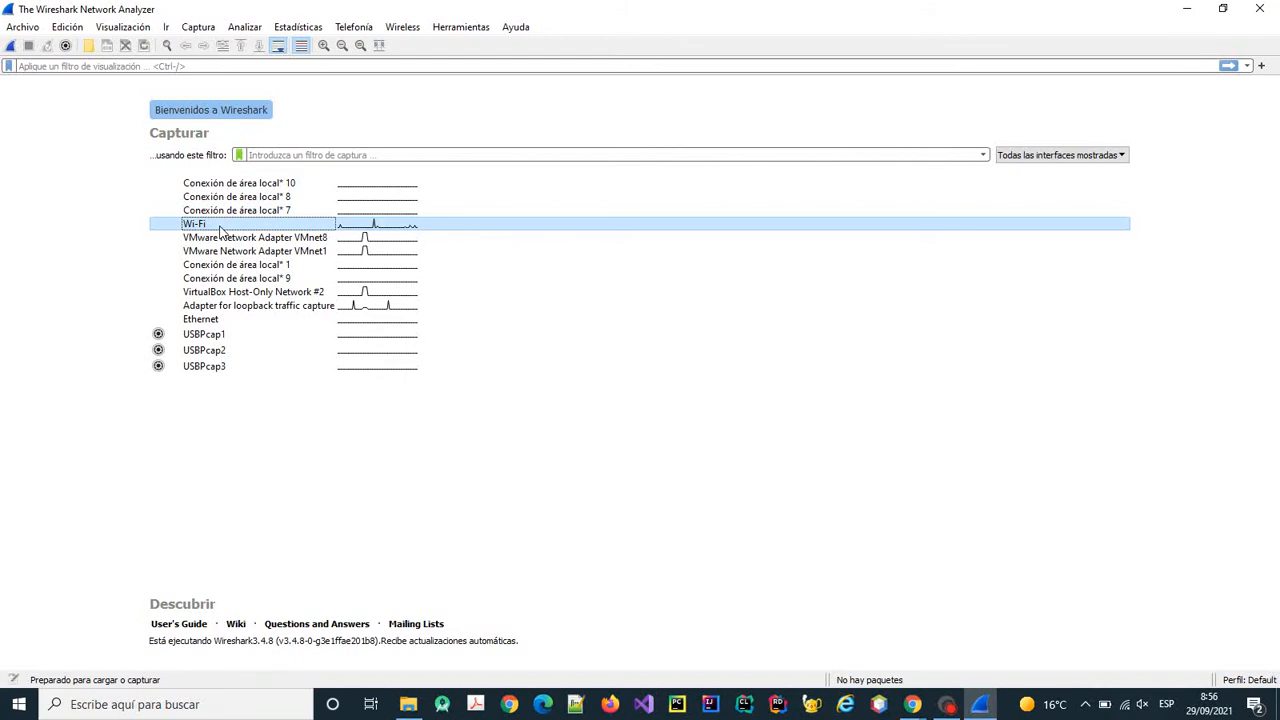
Start the Wi-Fi capture and load Google in Chrome's personal profile to generate traffic.
left_click(11, 46)
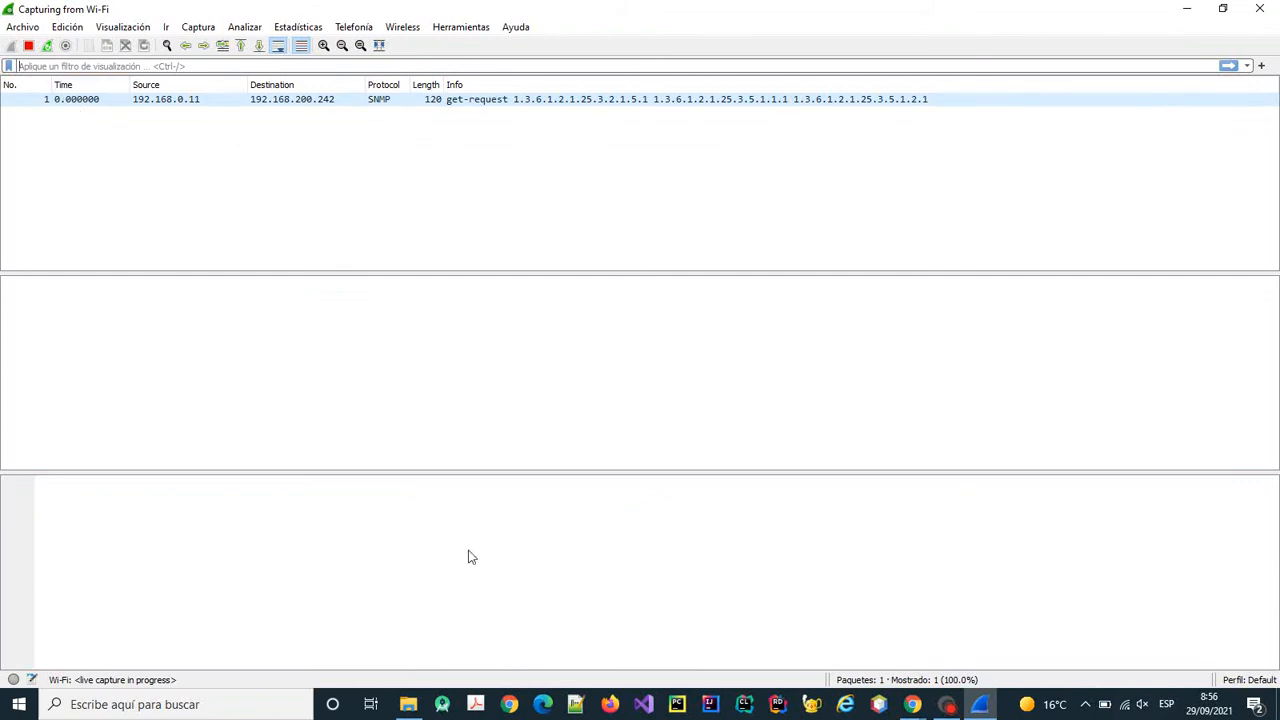
left_click(510, 704)
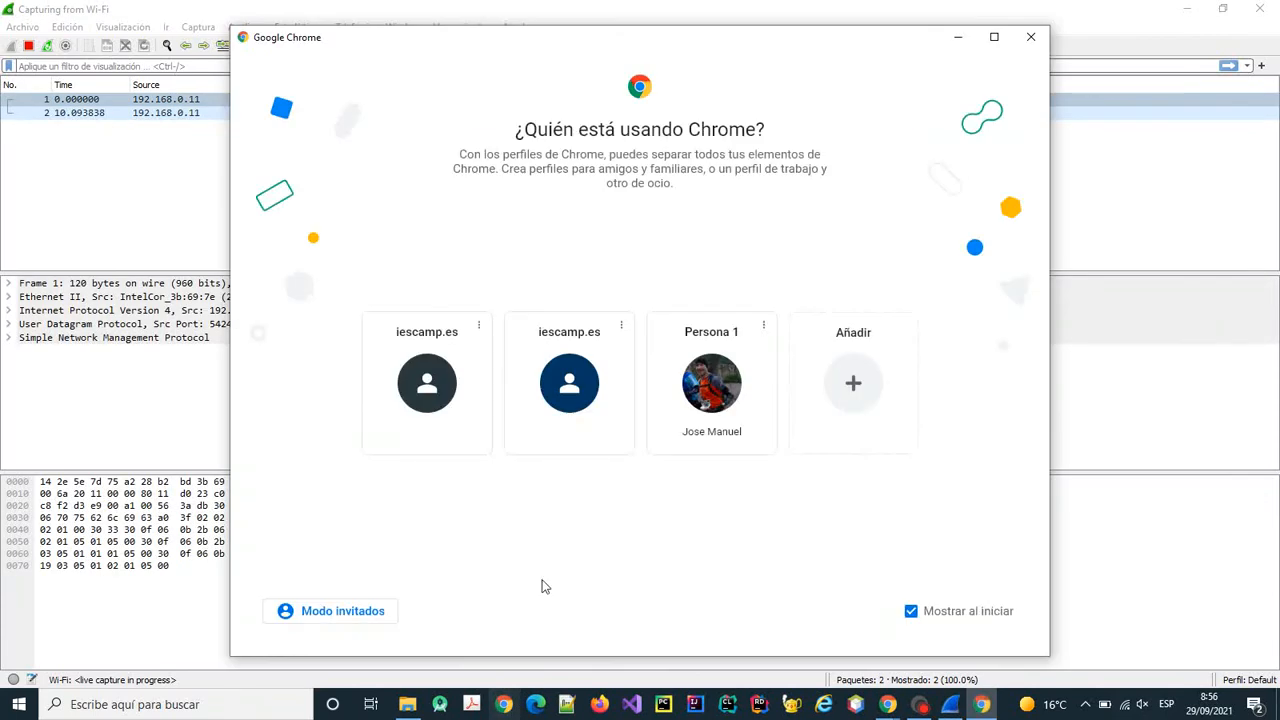
left_click(706, 398)
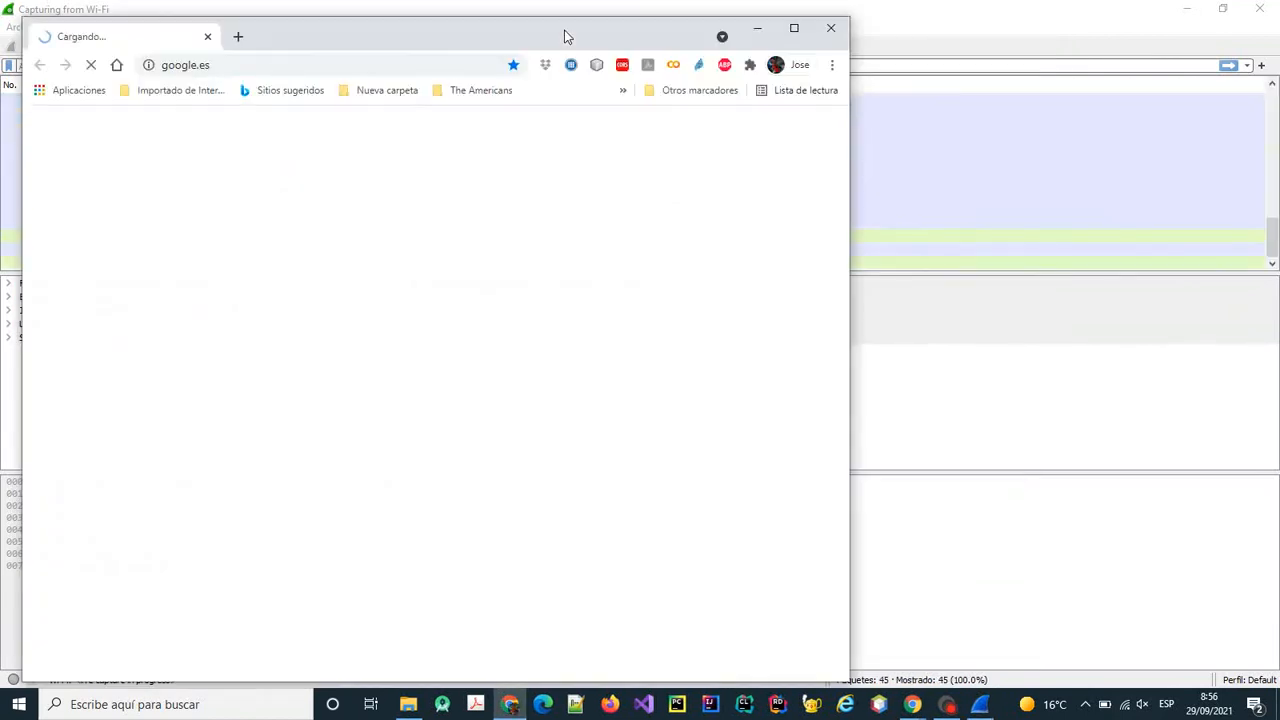
left_click_drag(566, 34, 1029, 273)
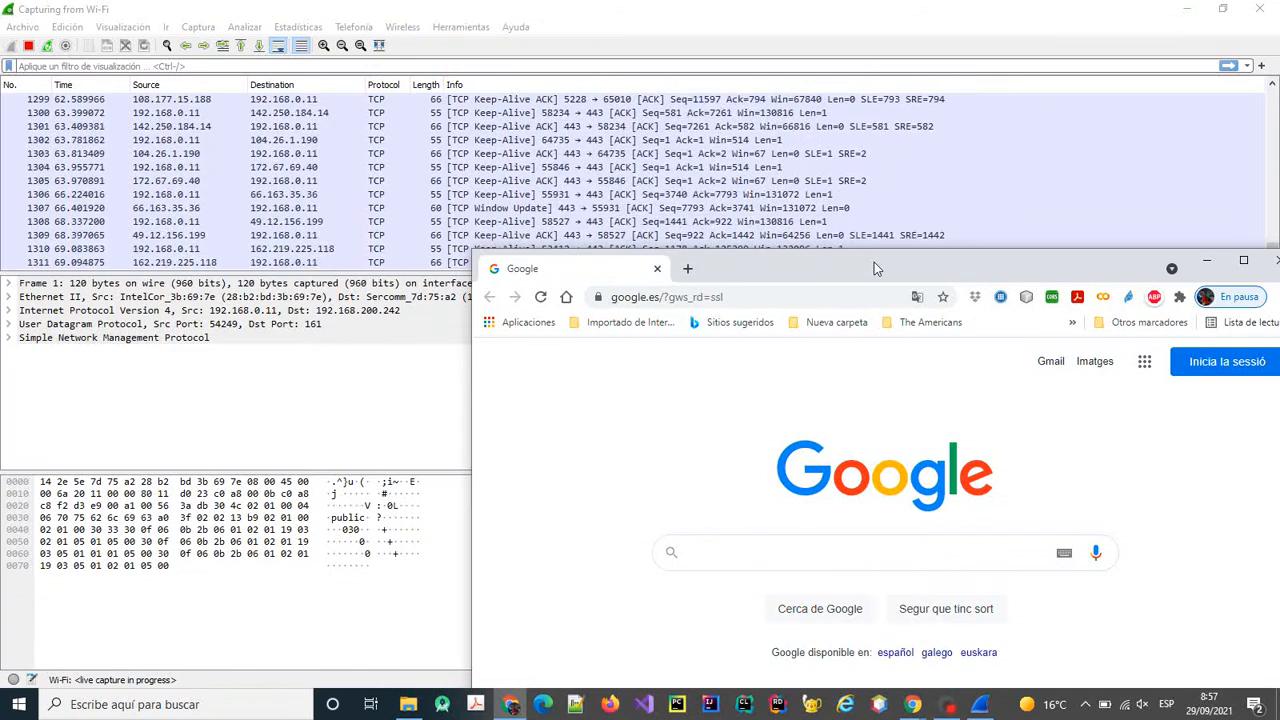
left_click_drag(874, 262, 702, 230)
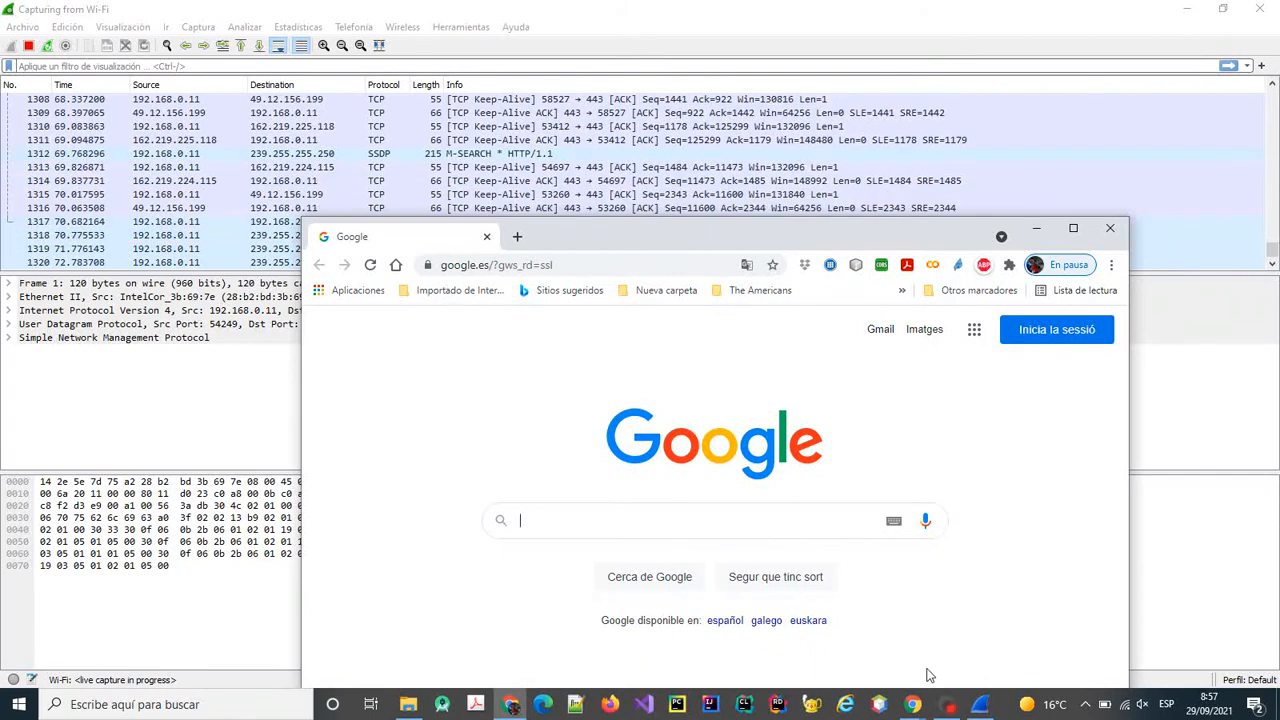
left_click(511, 704)
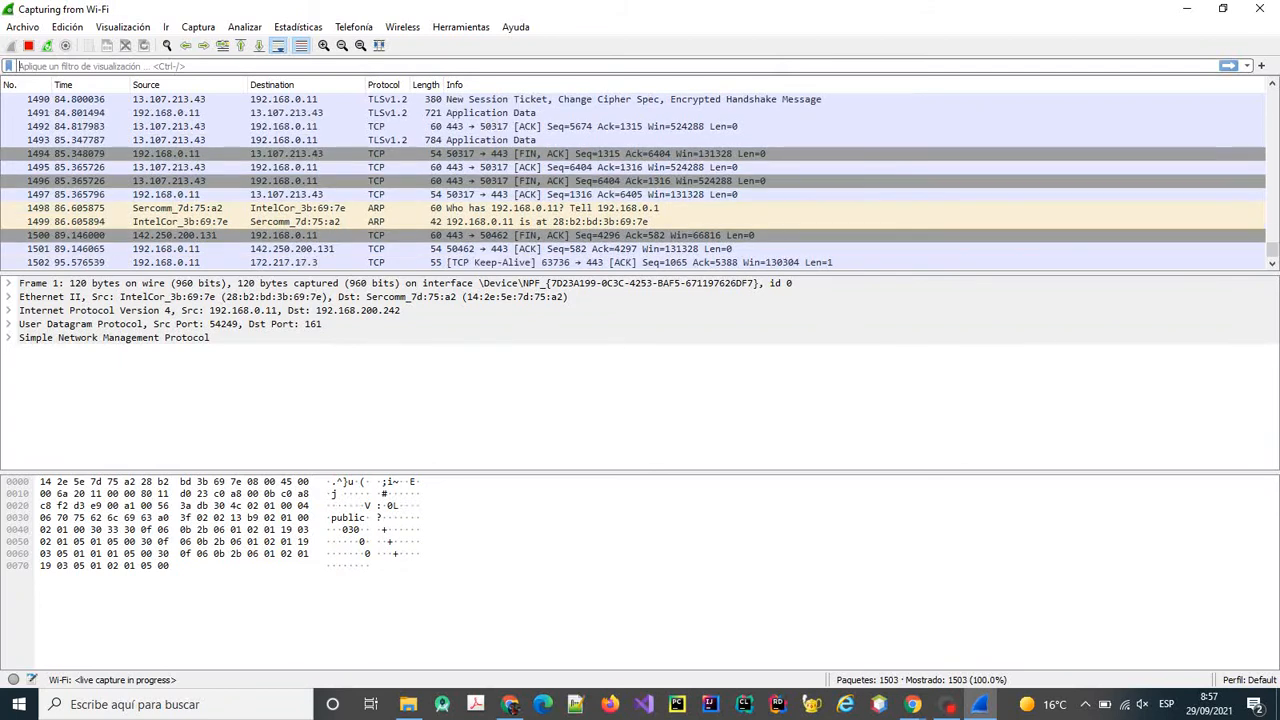
Apply the http display filter and open GET request packet 27 in its own window.
type("http")
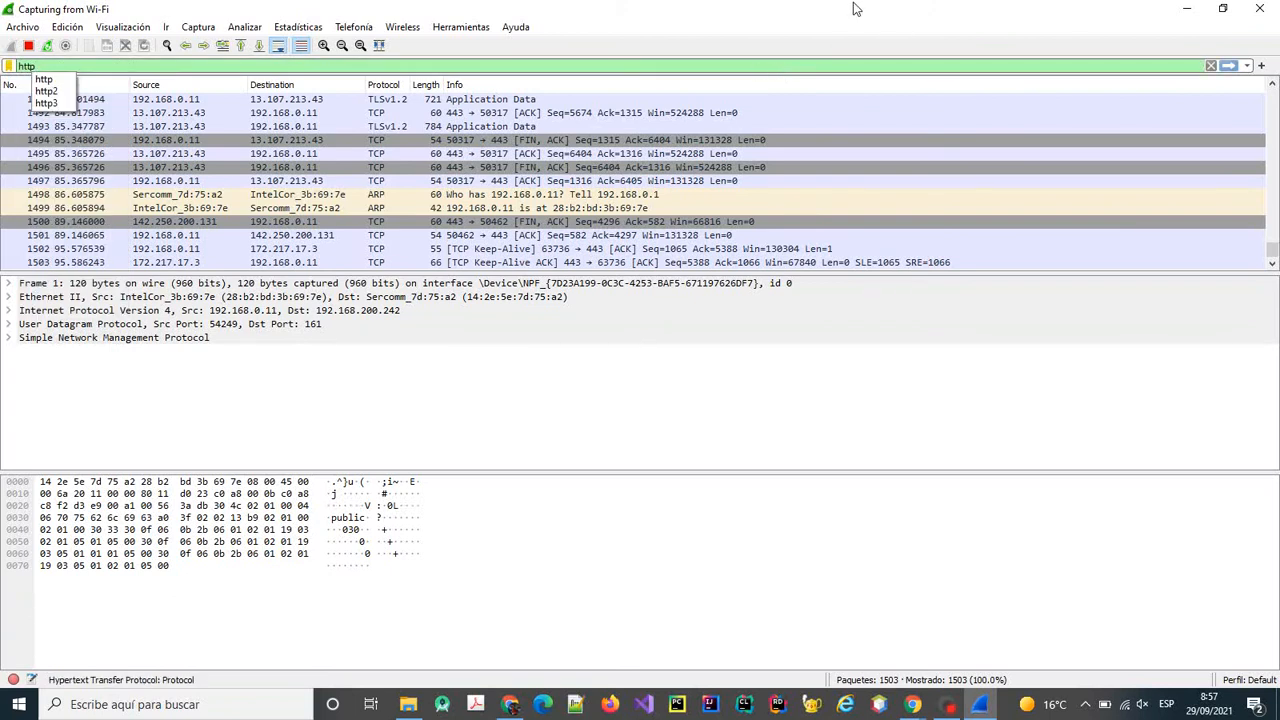
left_click(44, 82)
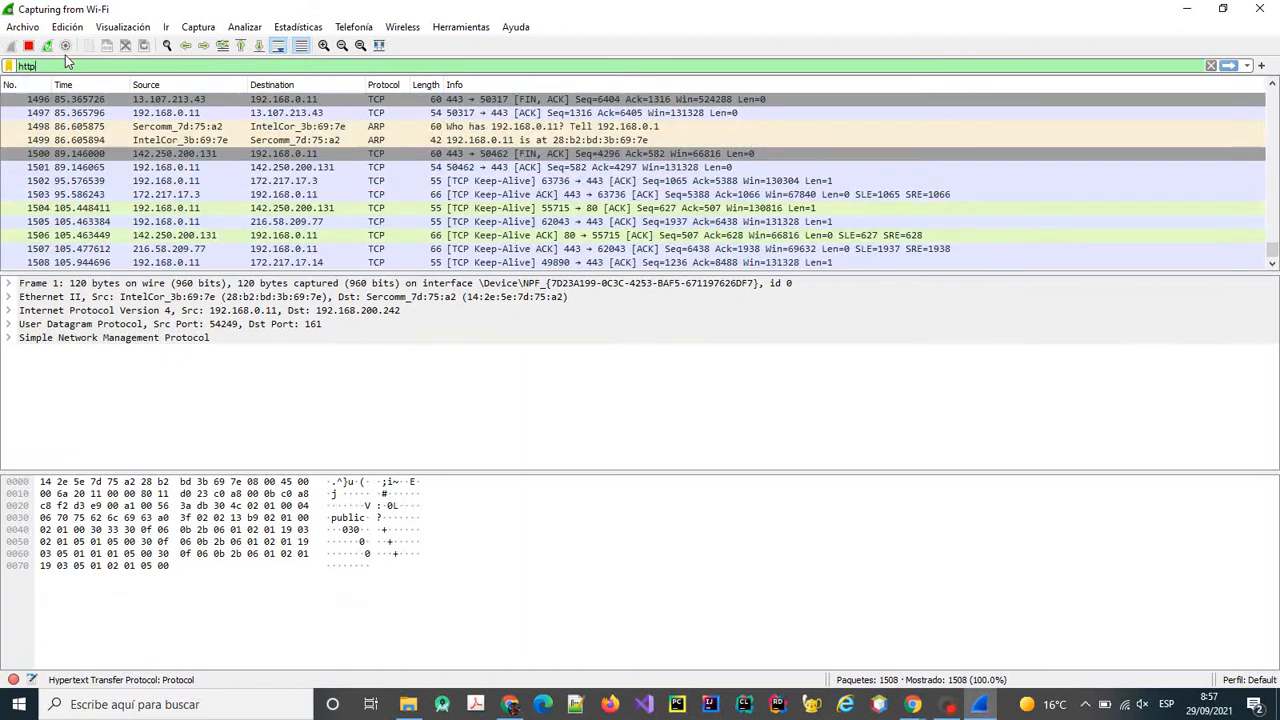
key("Return")
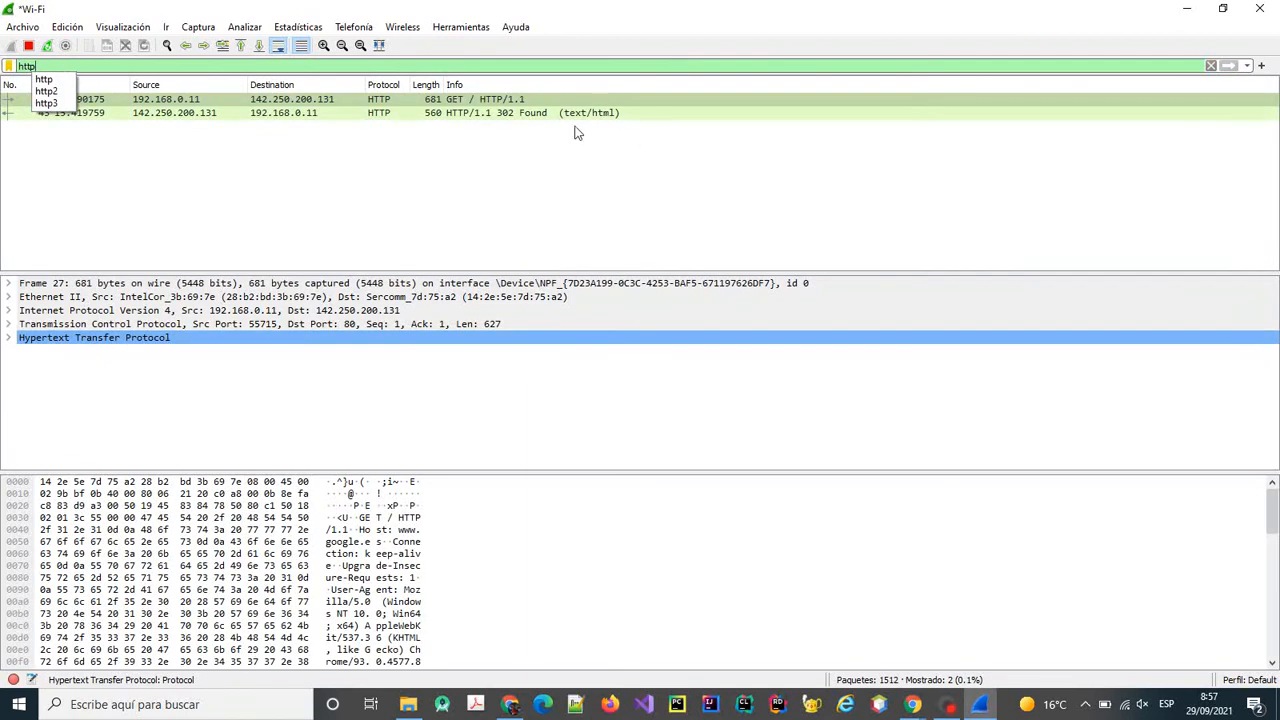
key("Return")
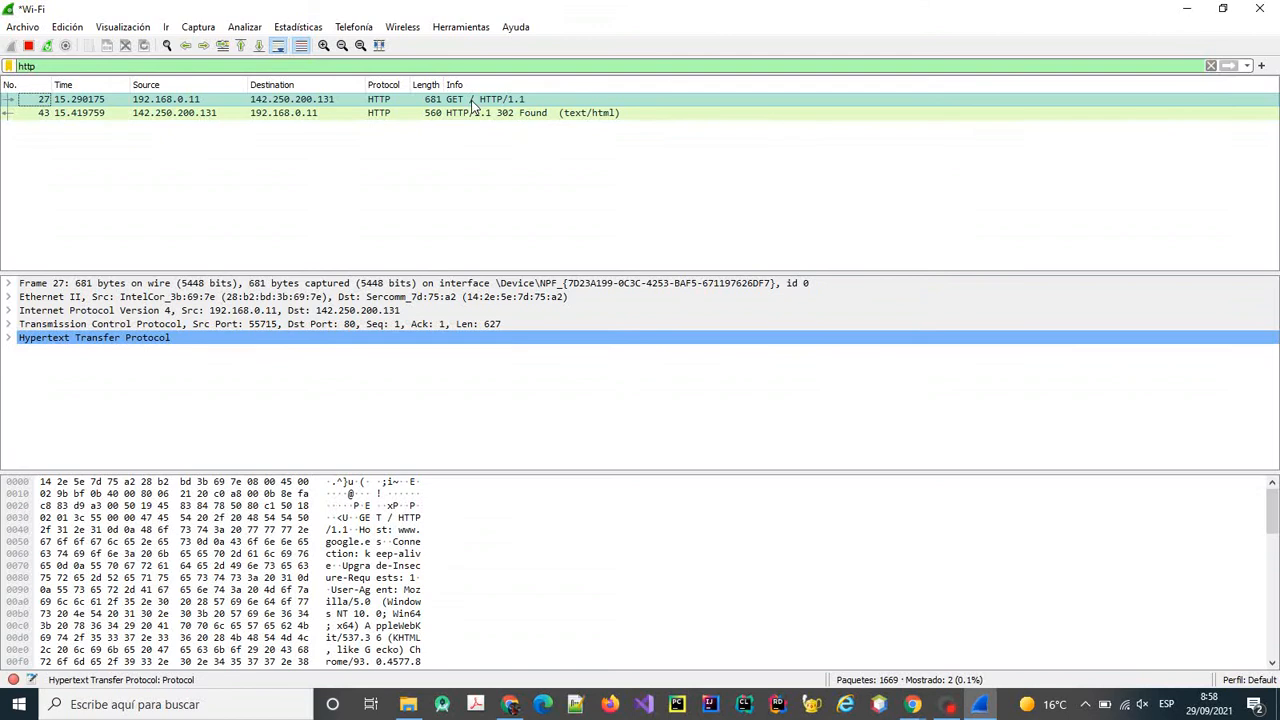
double_click(471, 100)
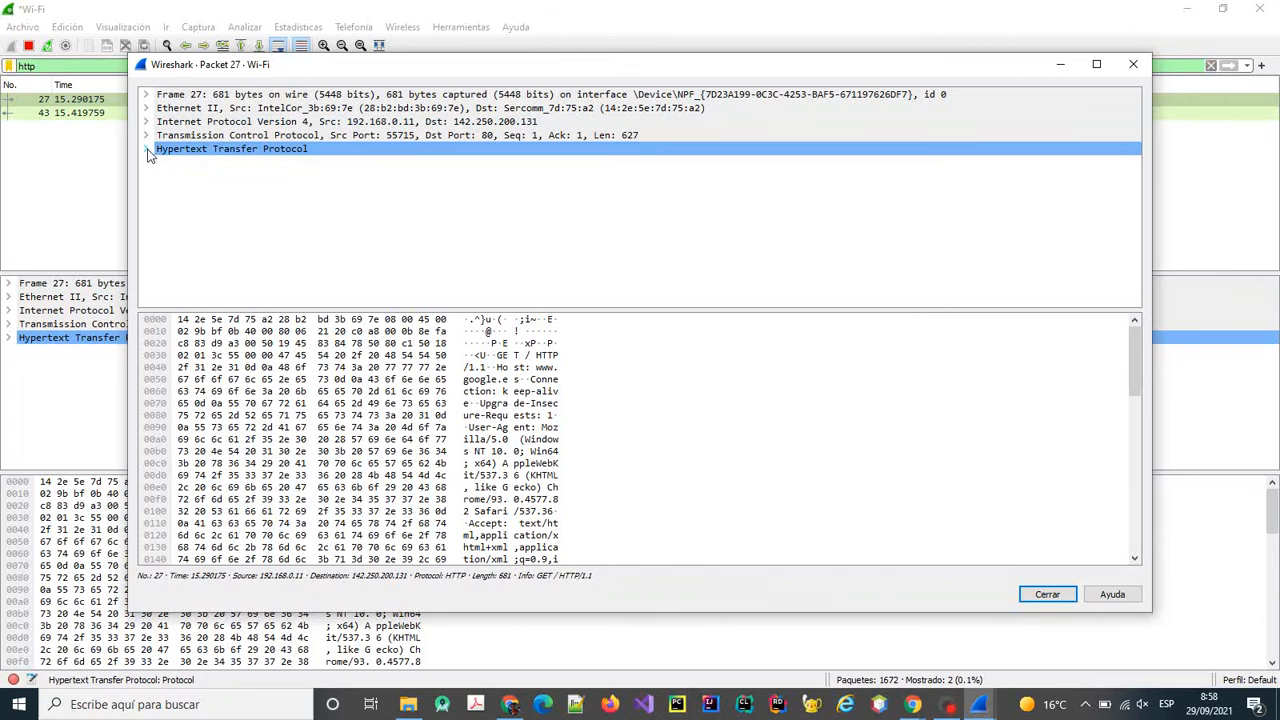
Browse packet 27's Frame, Ethernet II and IPv4 details.
left_click(146, 95)
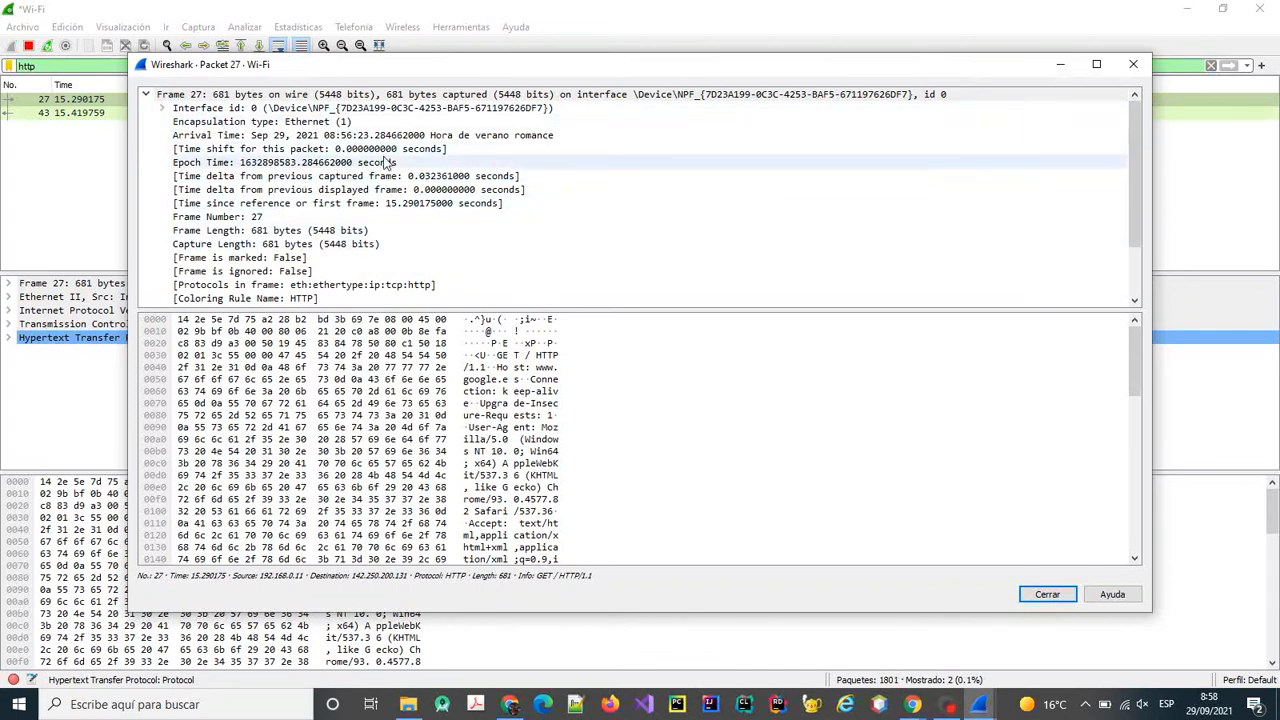
left_click(164, 108)
left_click(146, 95)
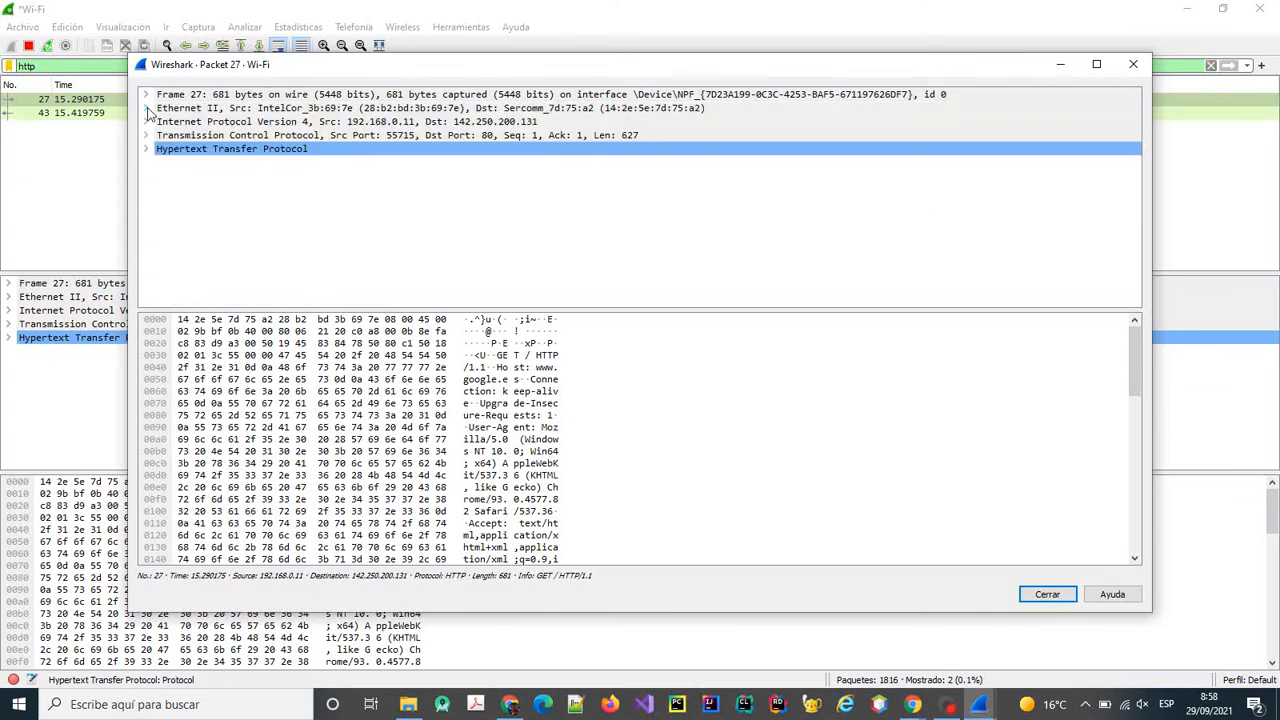
left_click(147, 108)
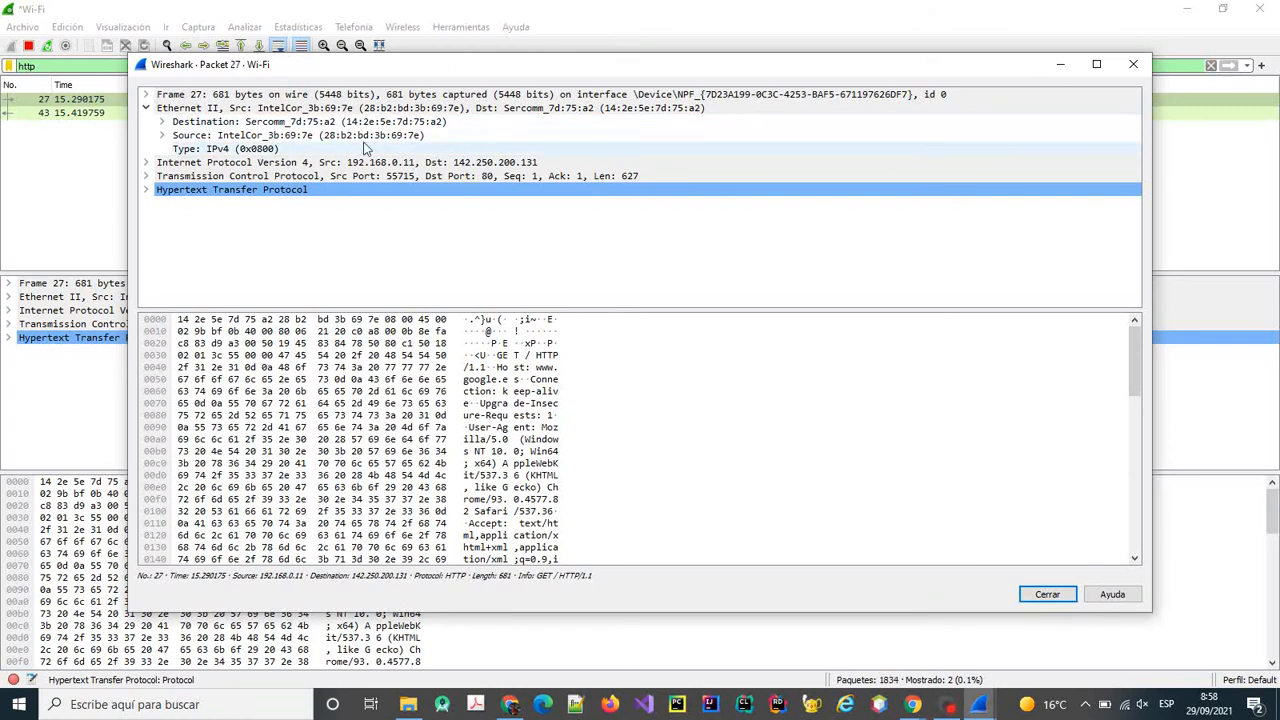
double_click(158, 164)
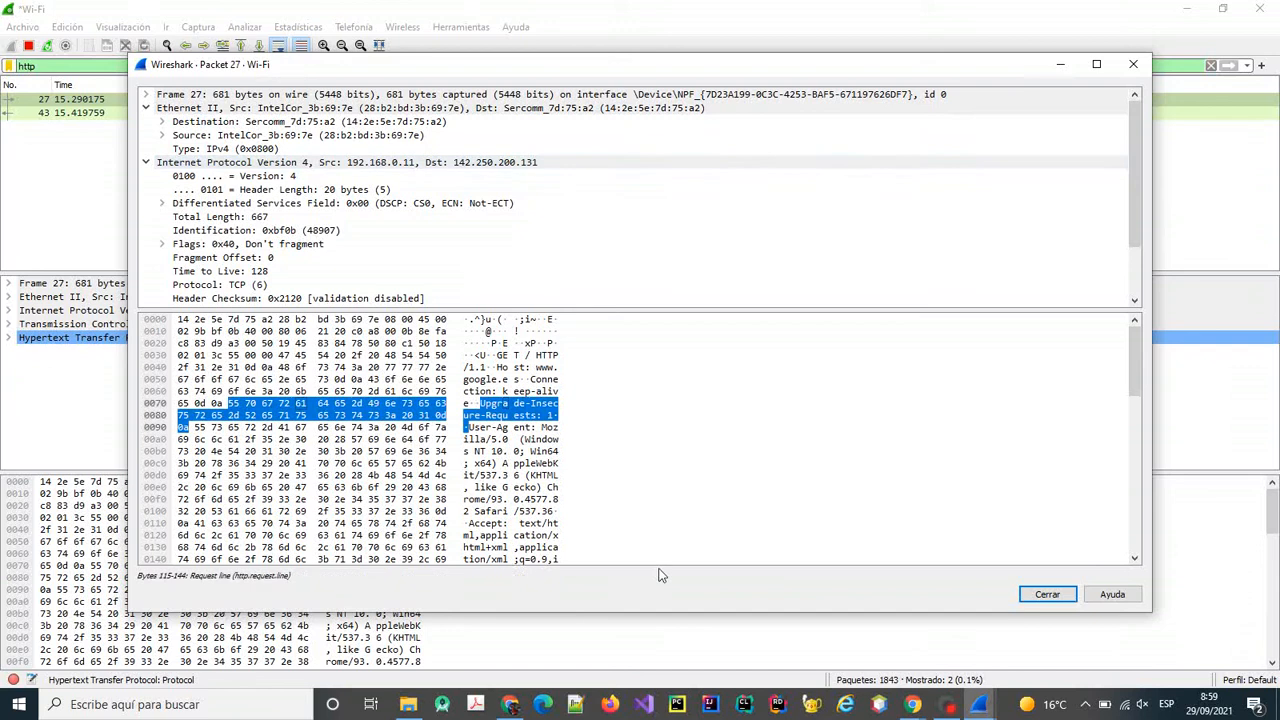
left_click(510, 704)
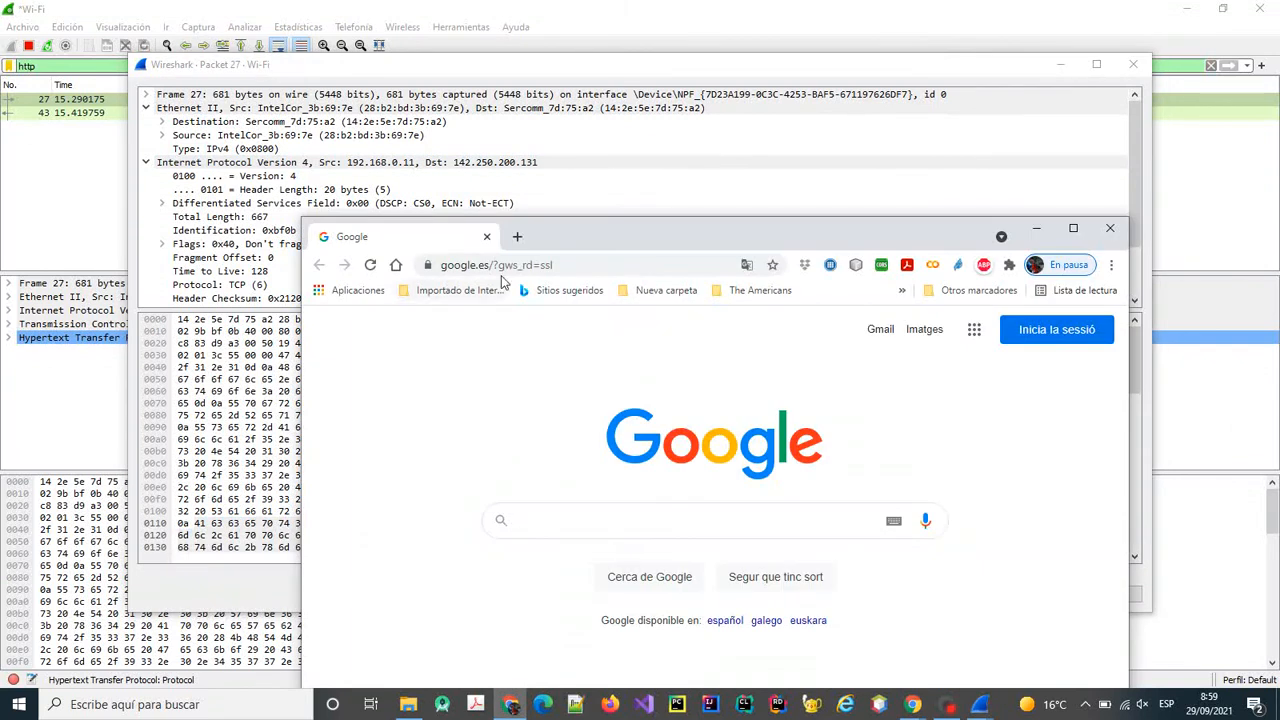
left_click(146, 162)
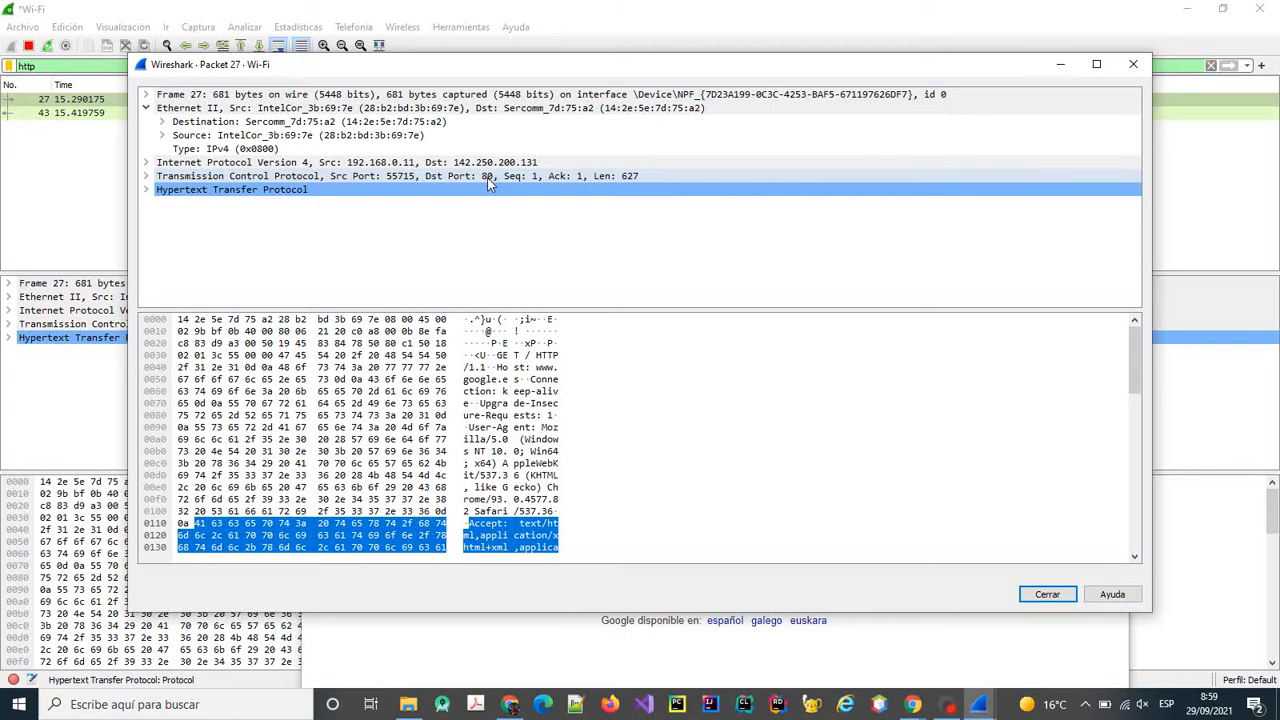
left_click(146, 190)
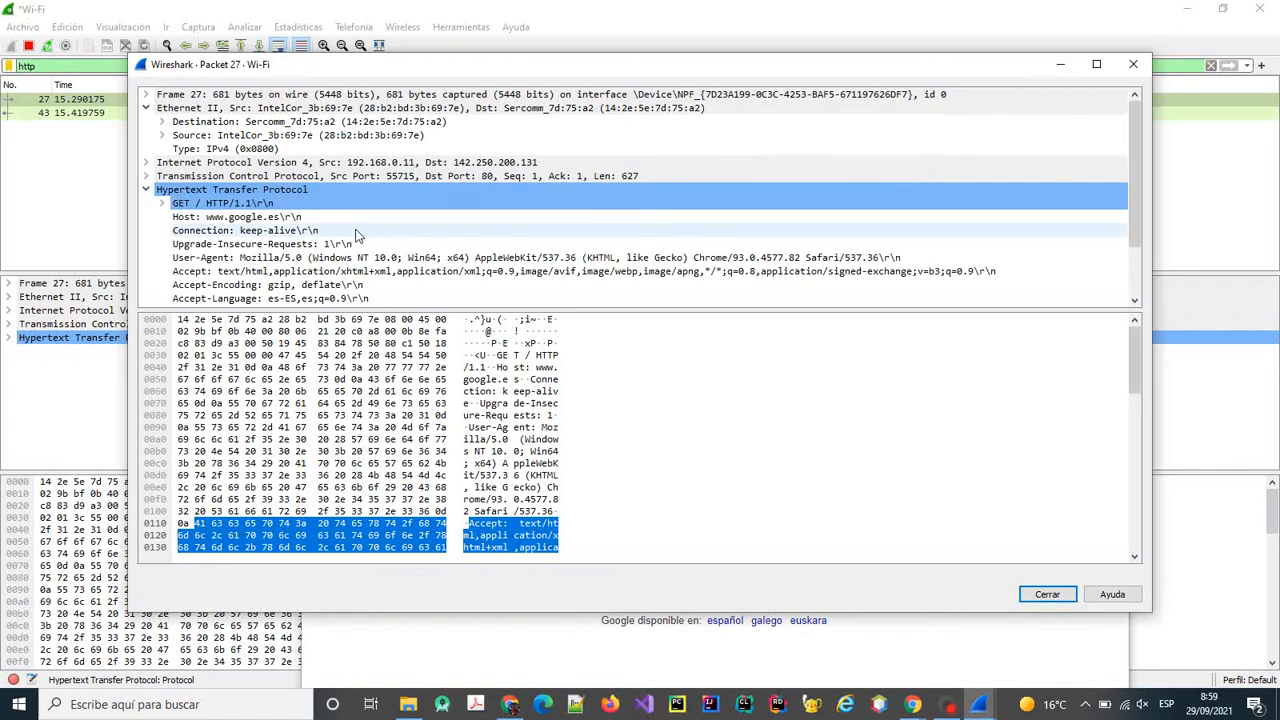
scroll(358, 235, "down", 2)
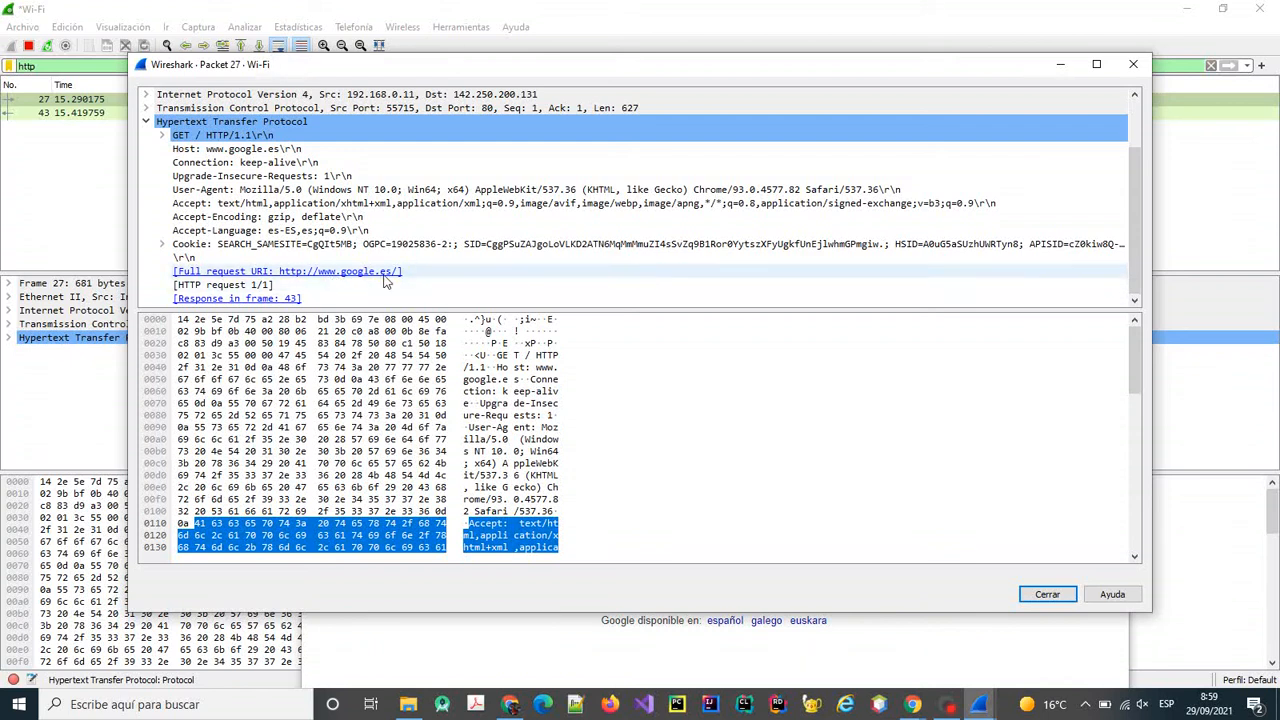
left_click(146, 122)
left_click(147, 189)
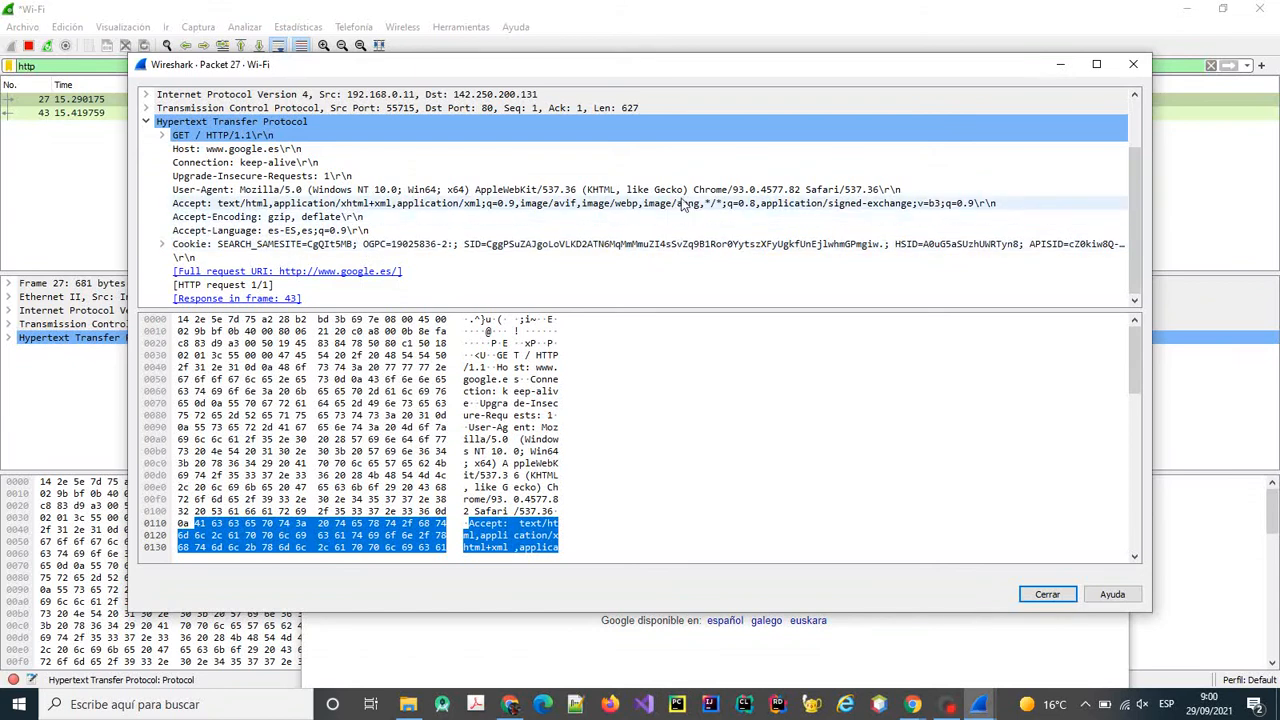
Open packet 43's 302 Found response, inspect its TCP details, and close it.
left_click(85, 187)
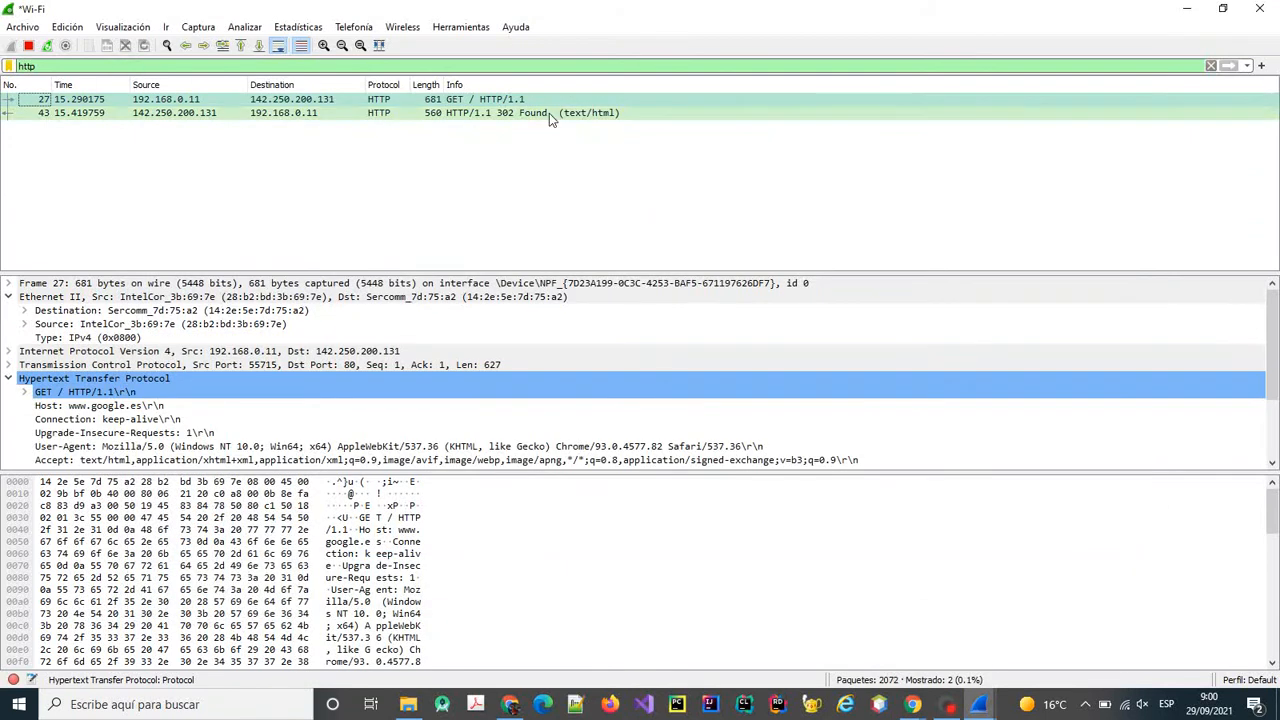
double_click(549, 113)
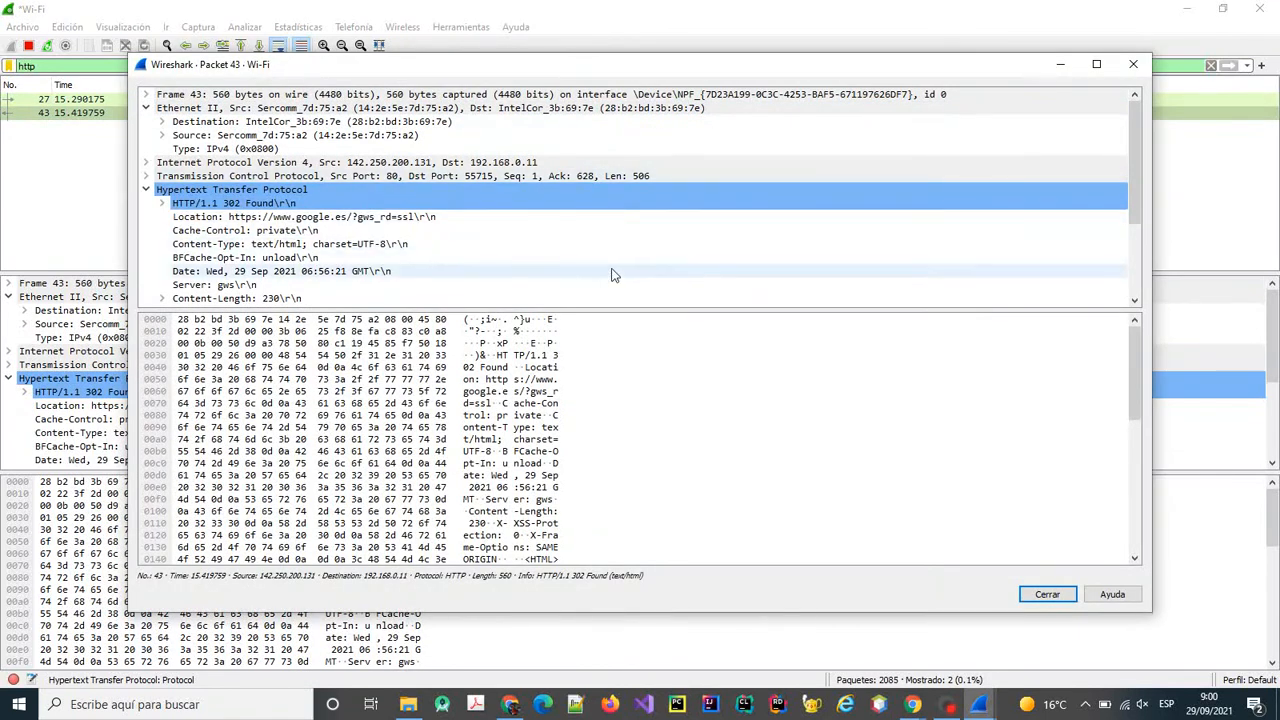
scroll(277, 244, "down", 3)
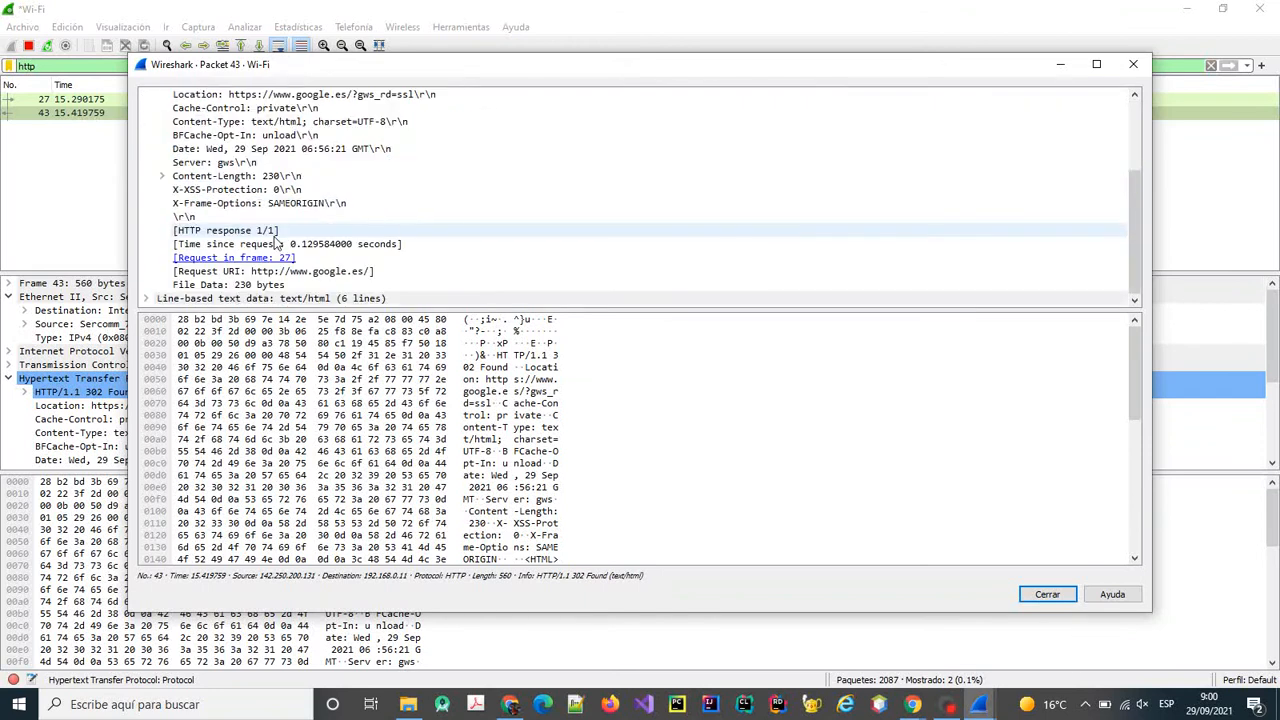
scroll(228, 284, "up", 3)
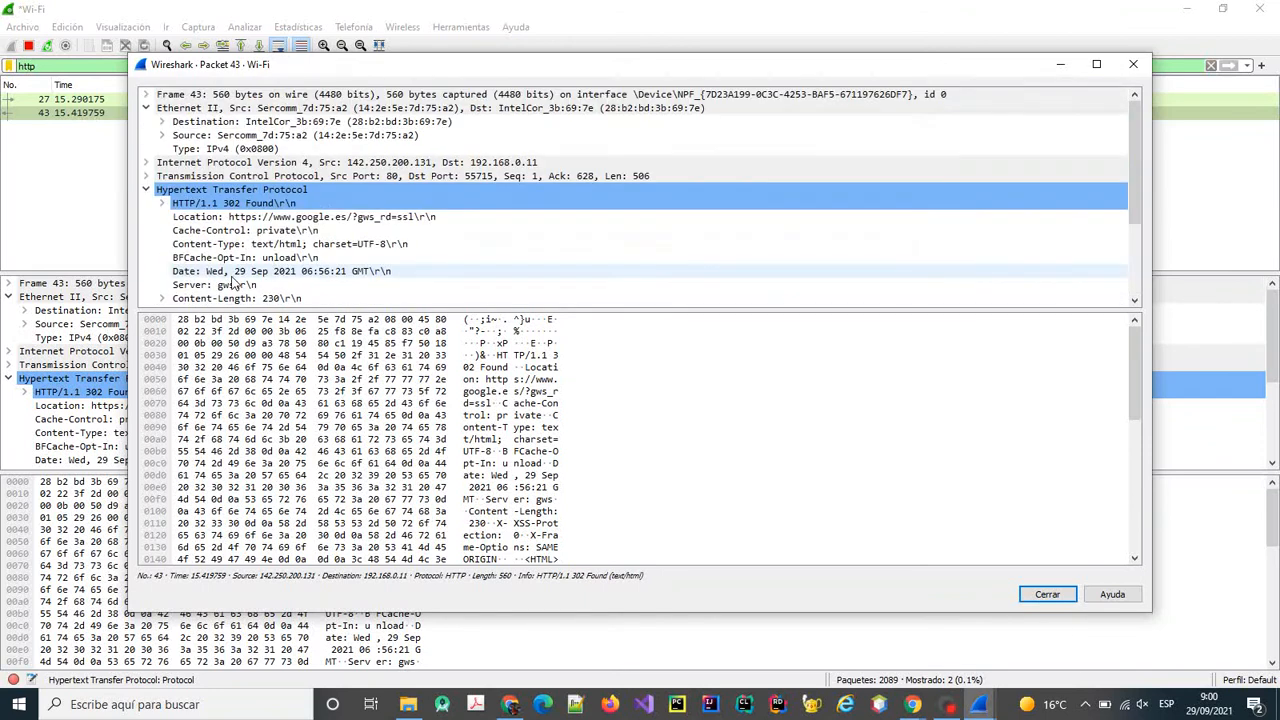
left_click(147, 177)
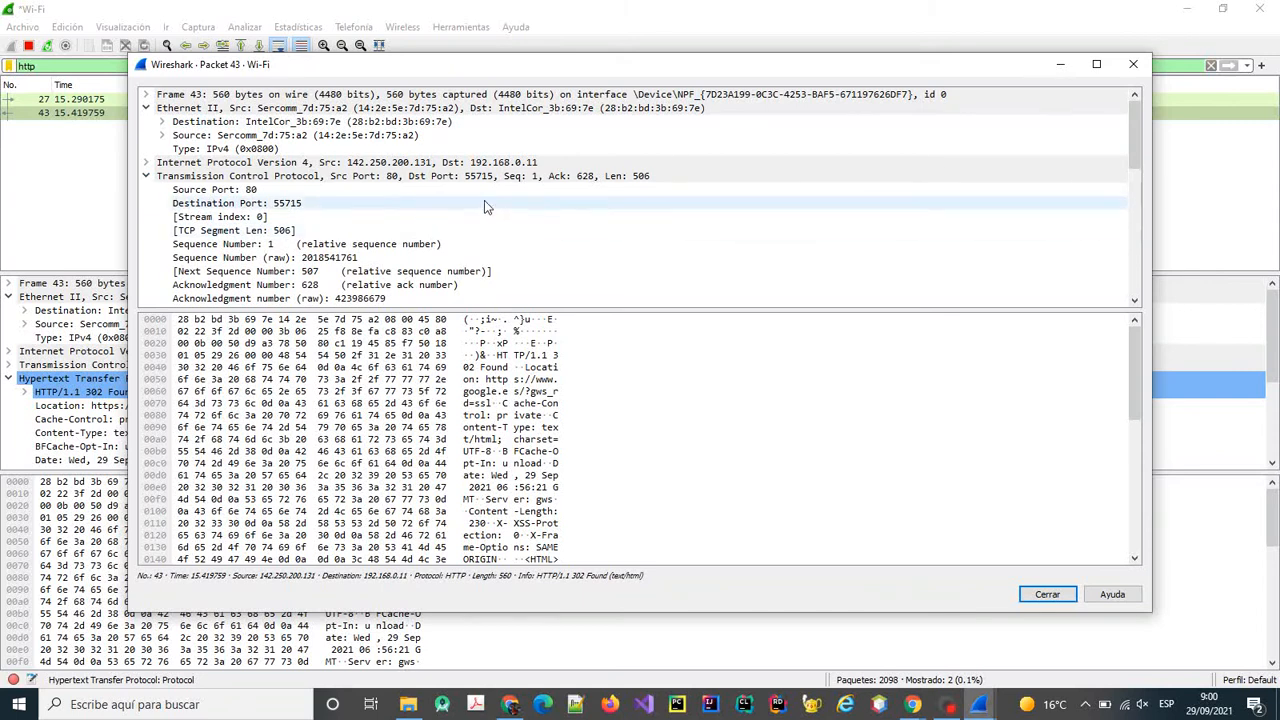
left_click(1047, 594)
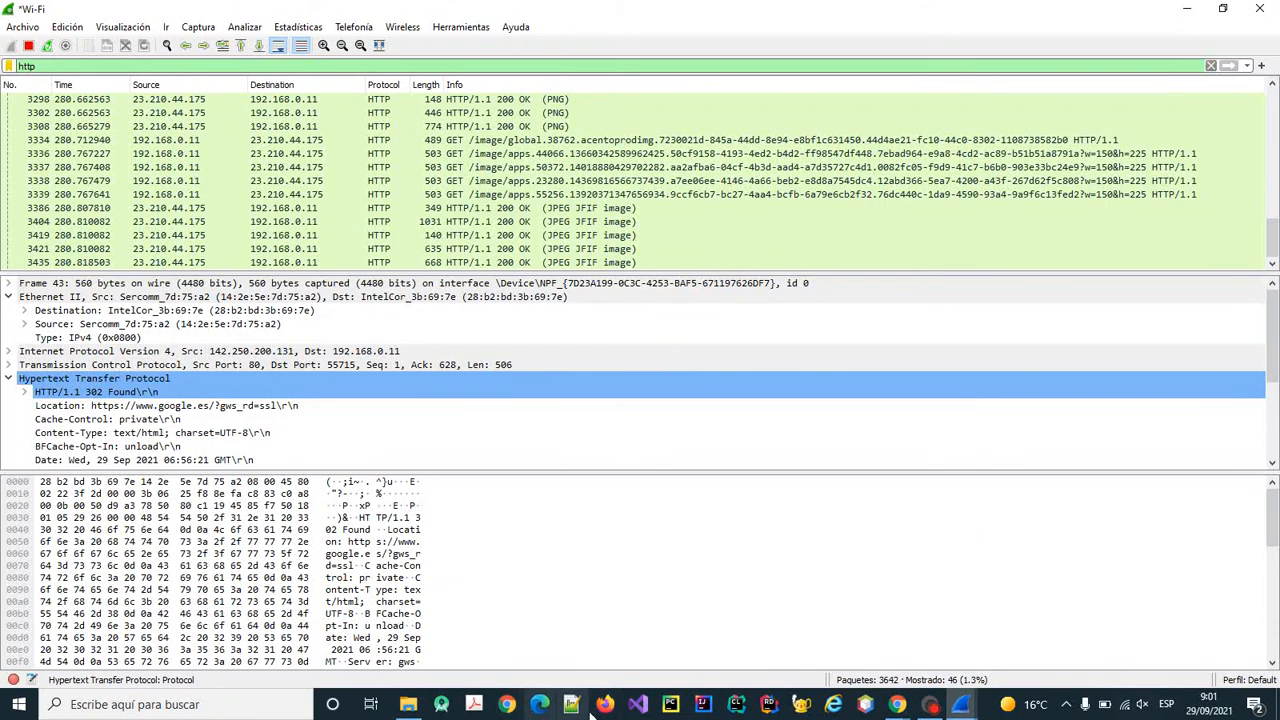
Reread the practice instructions in Chrome, then close the packet 27 window in Wireshark.
mouse_move(897, 705)
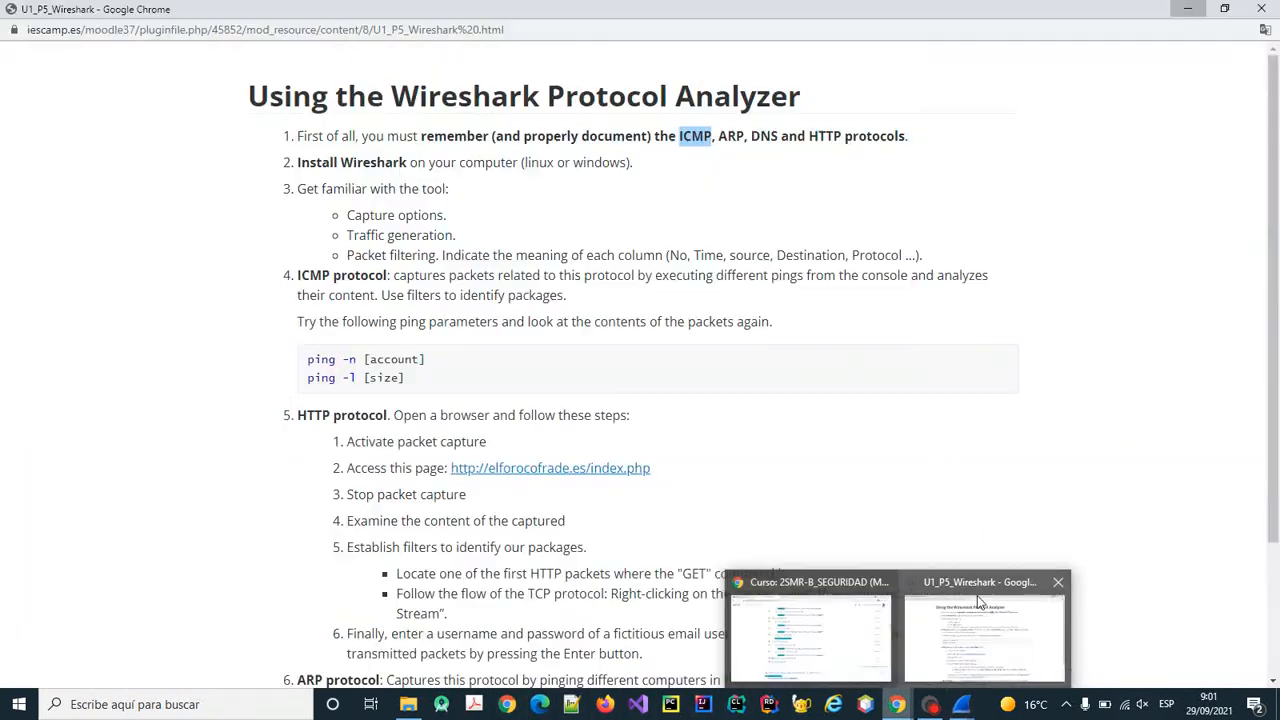
left_click(990, 595)
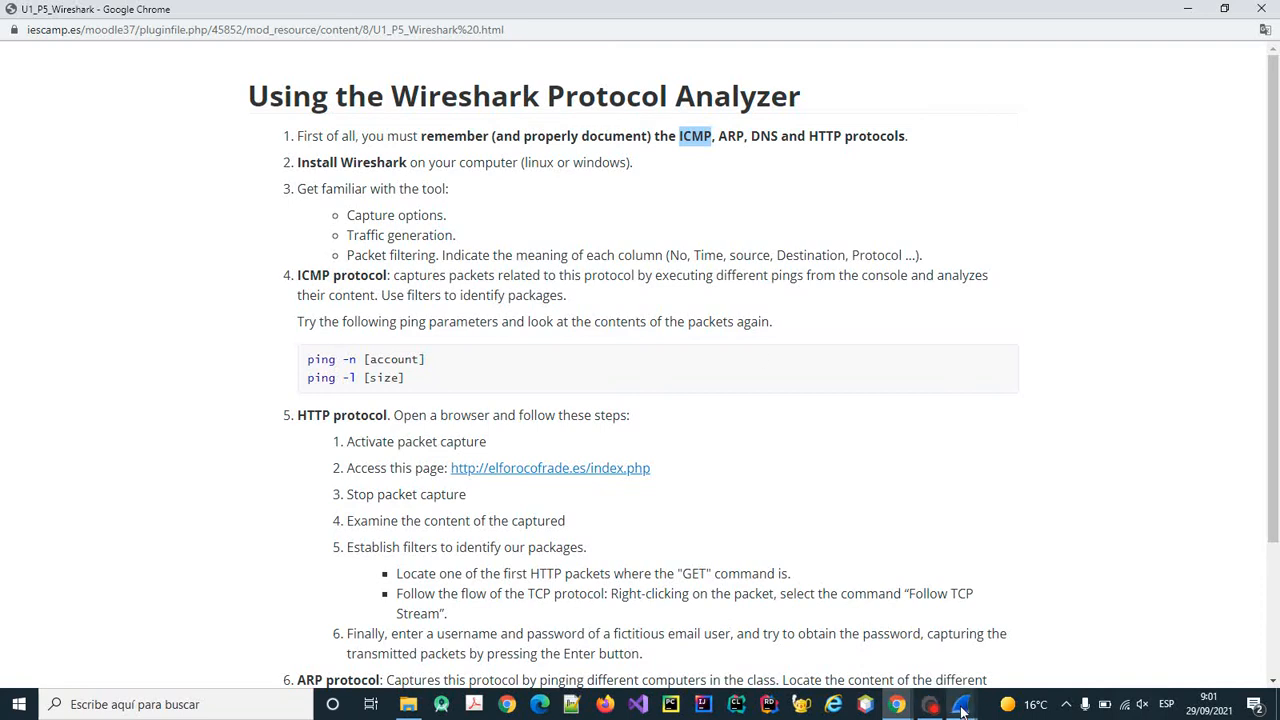
mouse_move(961, 710)
left_click(1110, 590)
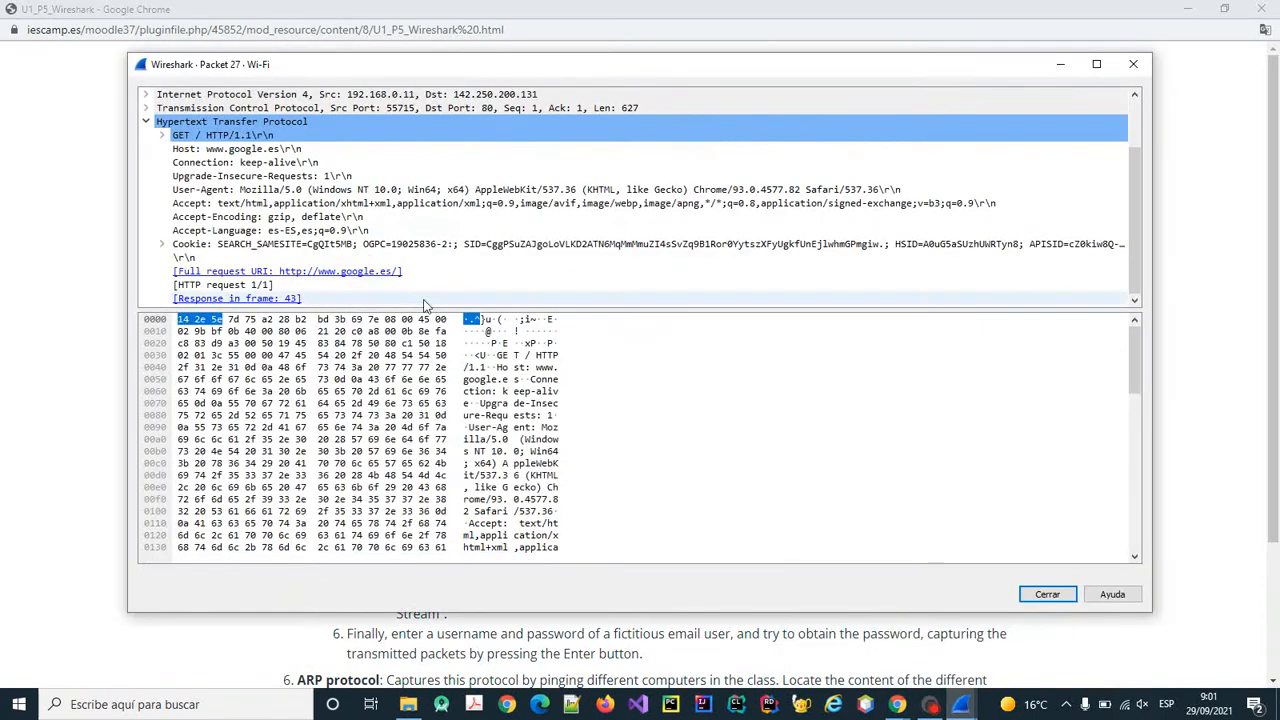
left_click(1137, 70)
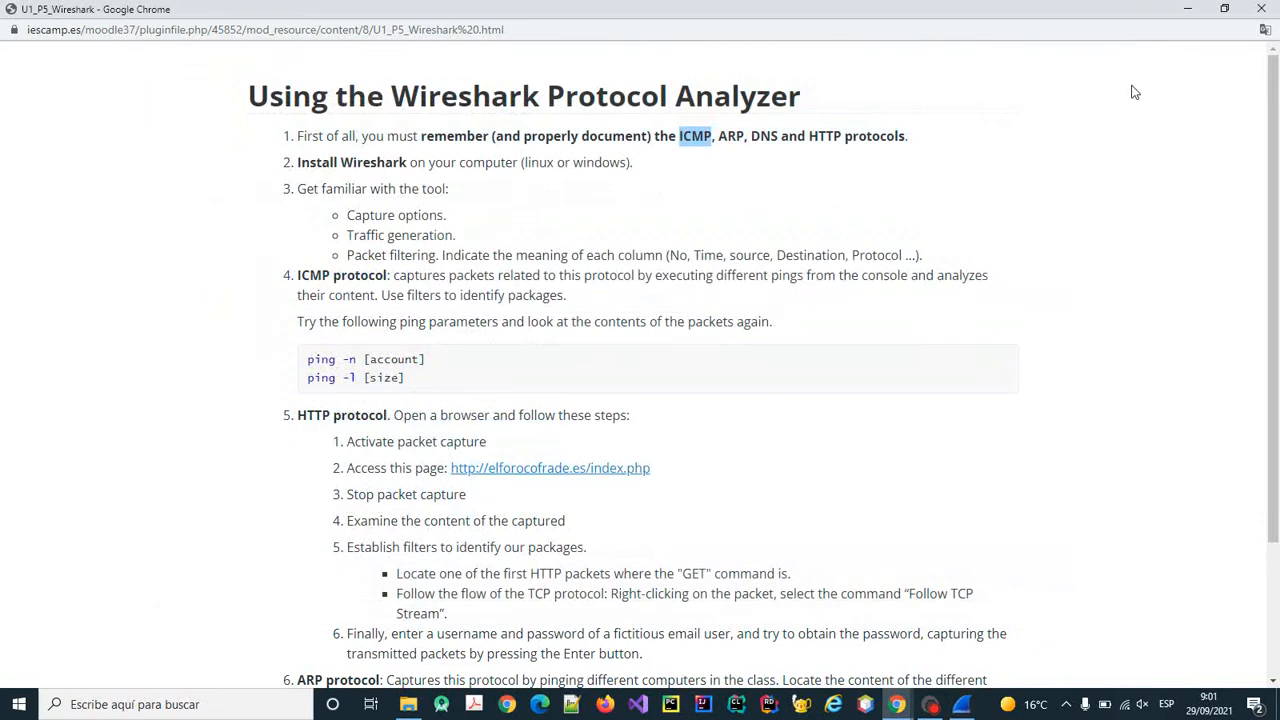
left_click(961, 704)
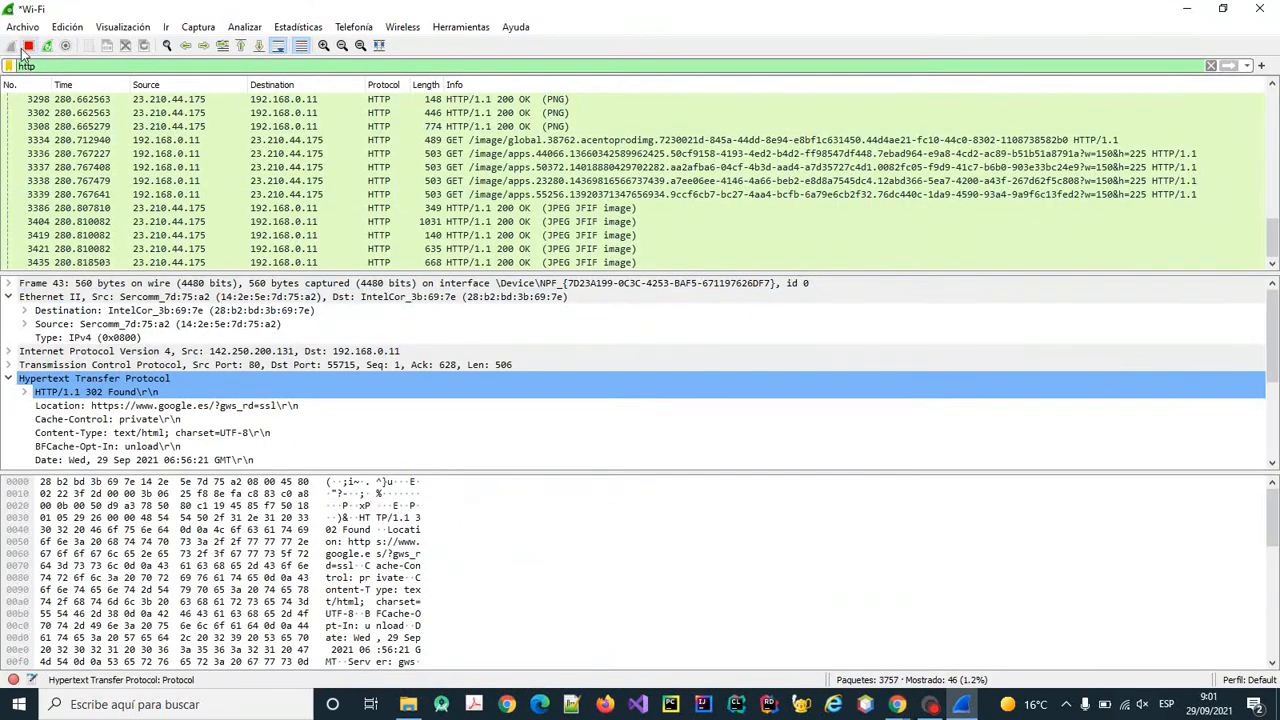
Stop the capture and open Command Prompt via a 'cmd' search, moving it aside.
left_click(28, 46)
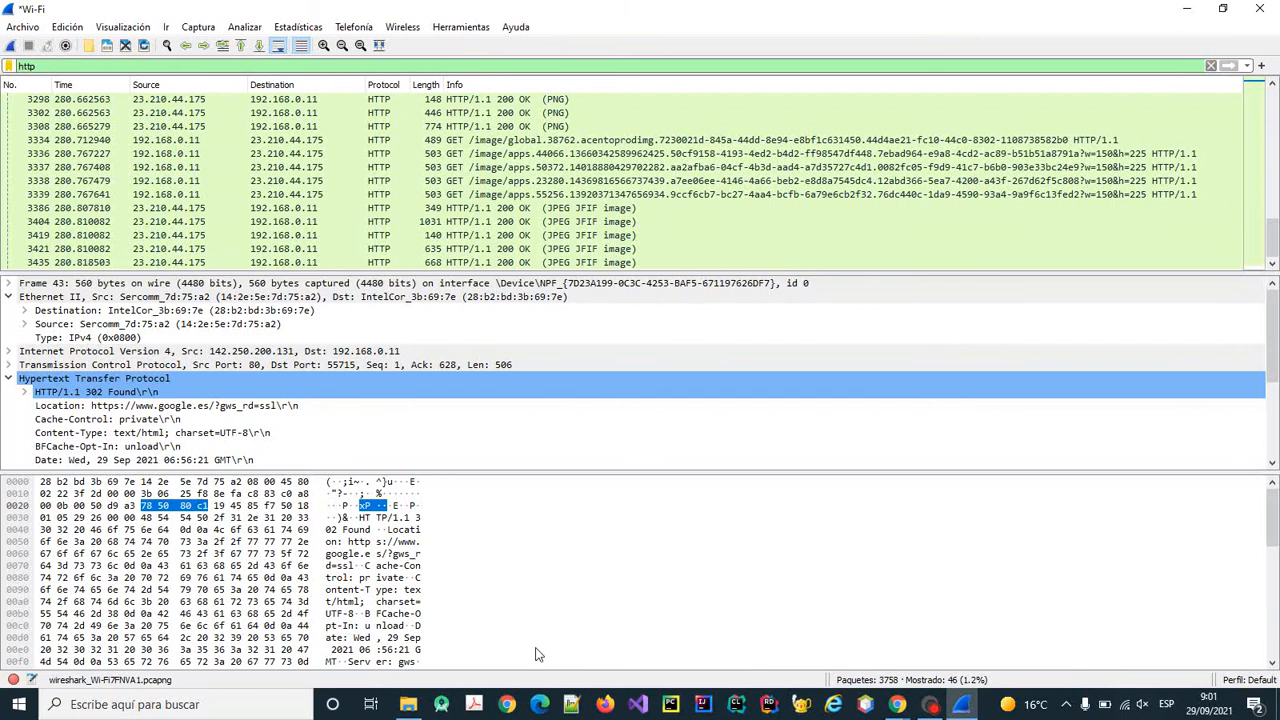
left_click(208, 704)
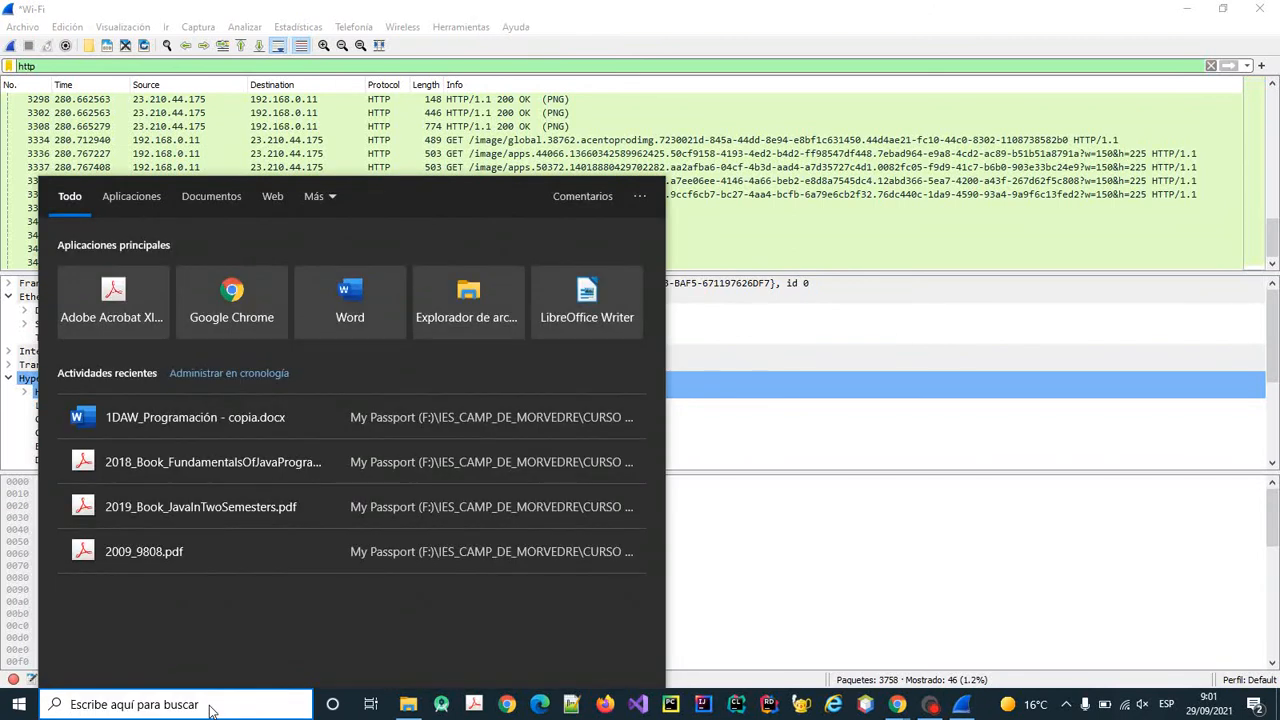
type("cmd")
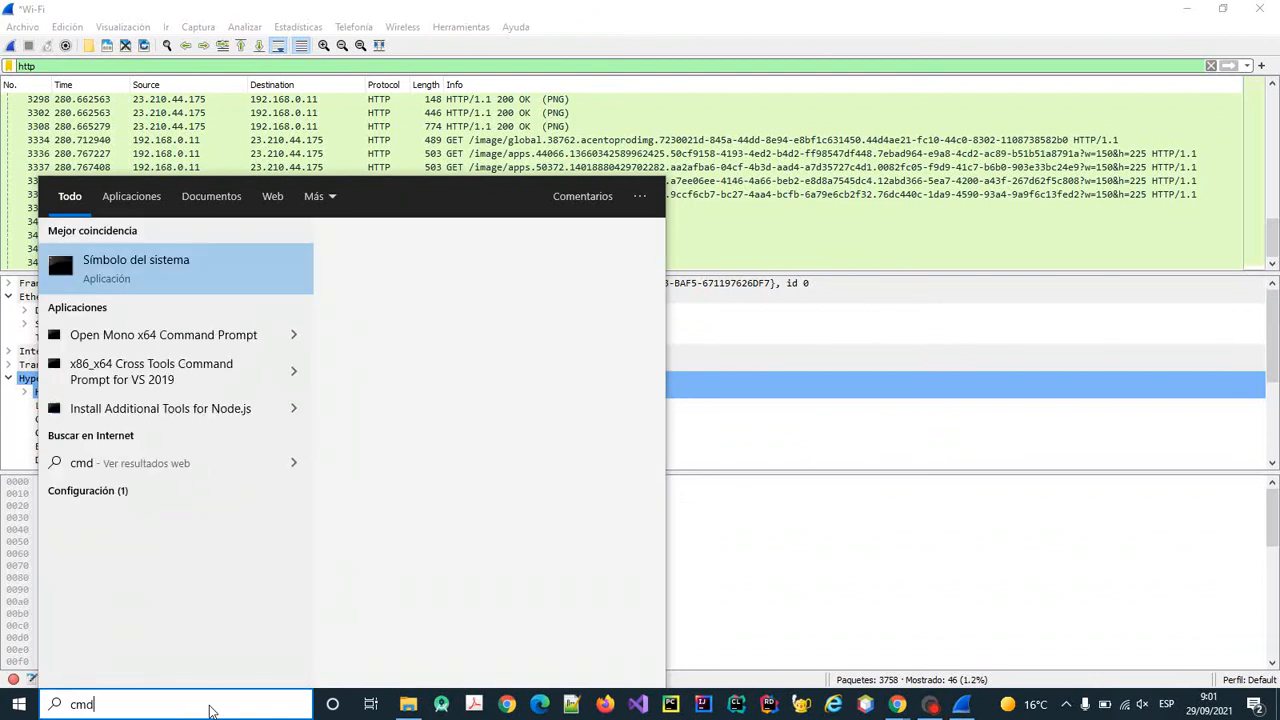
left_click(224, 260)
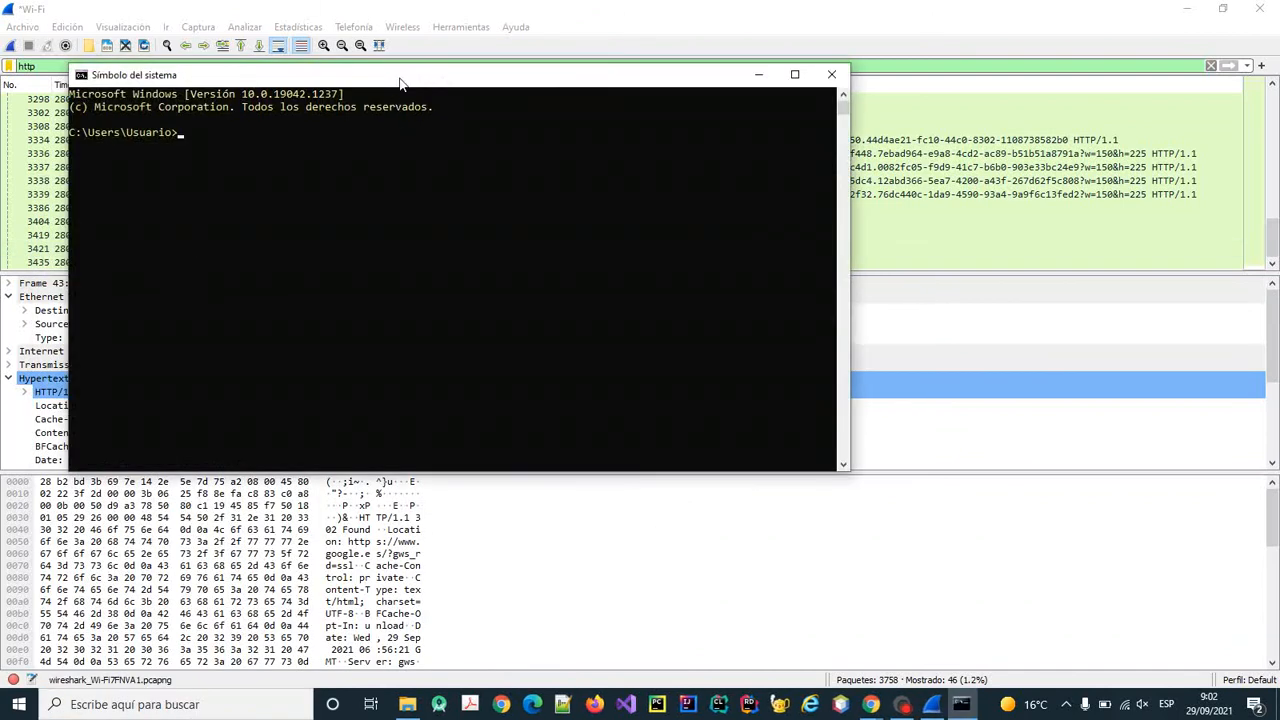
left_click_drag(399, 84, 628, 170)
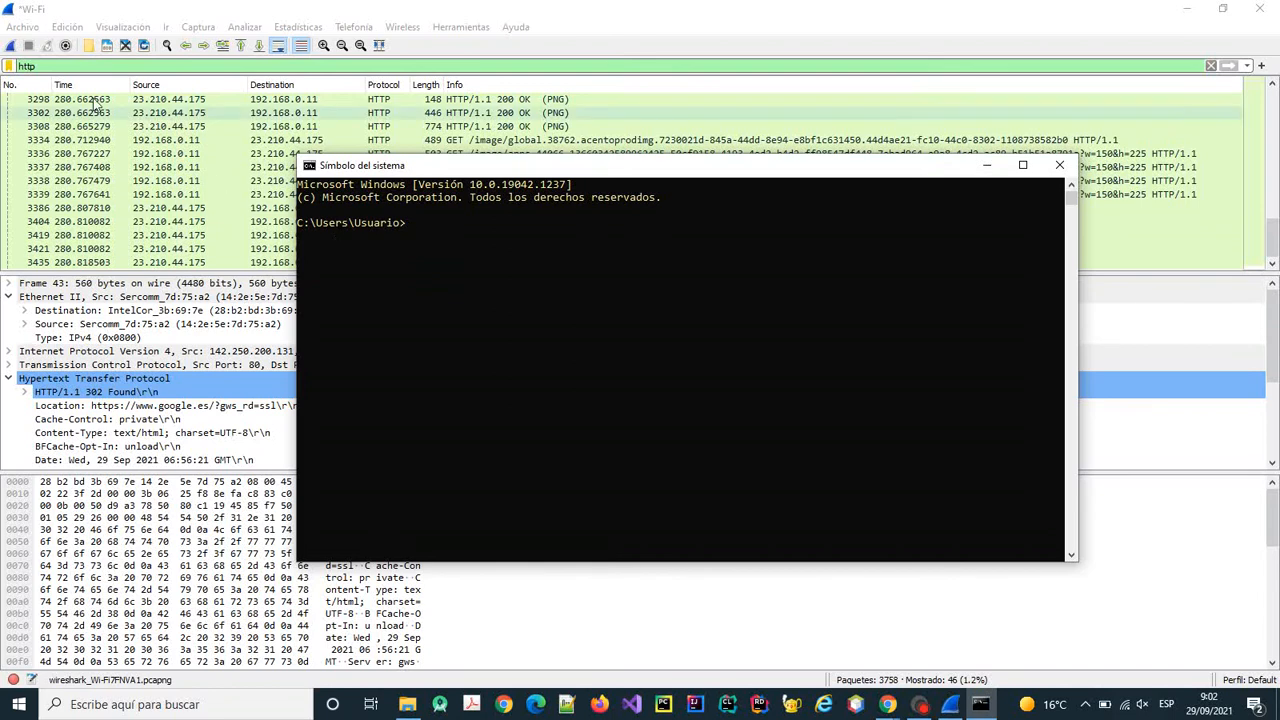
Replace the http display filter with icmp, leaving 0 of 3758 packets displayed.
left_click(29, 66)
double_click(29, 66)
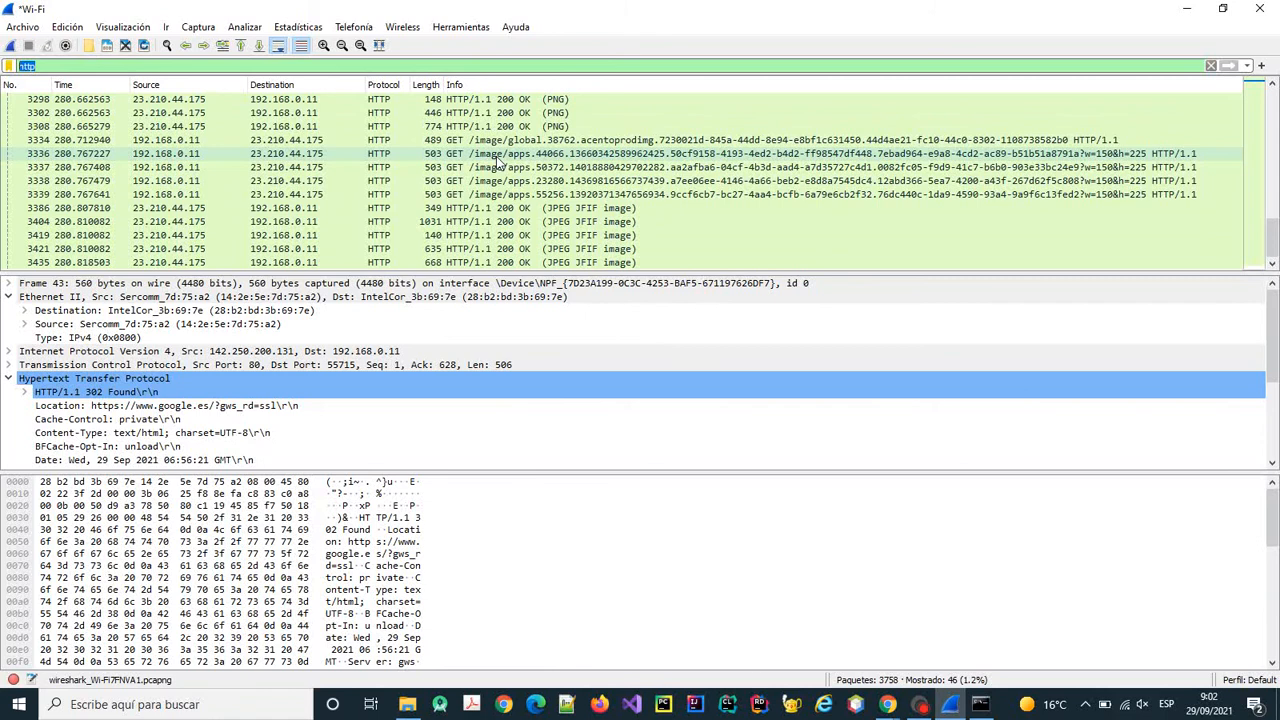
type("icm")
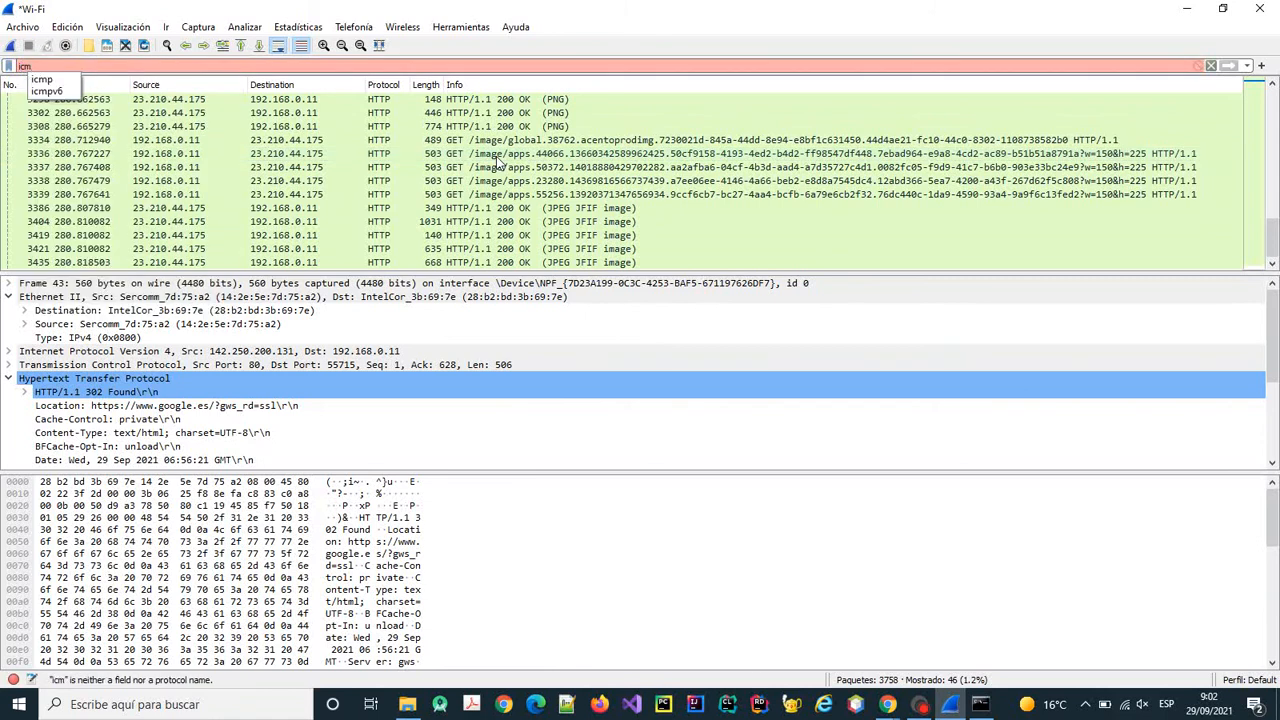
type("p")
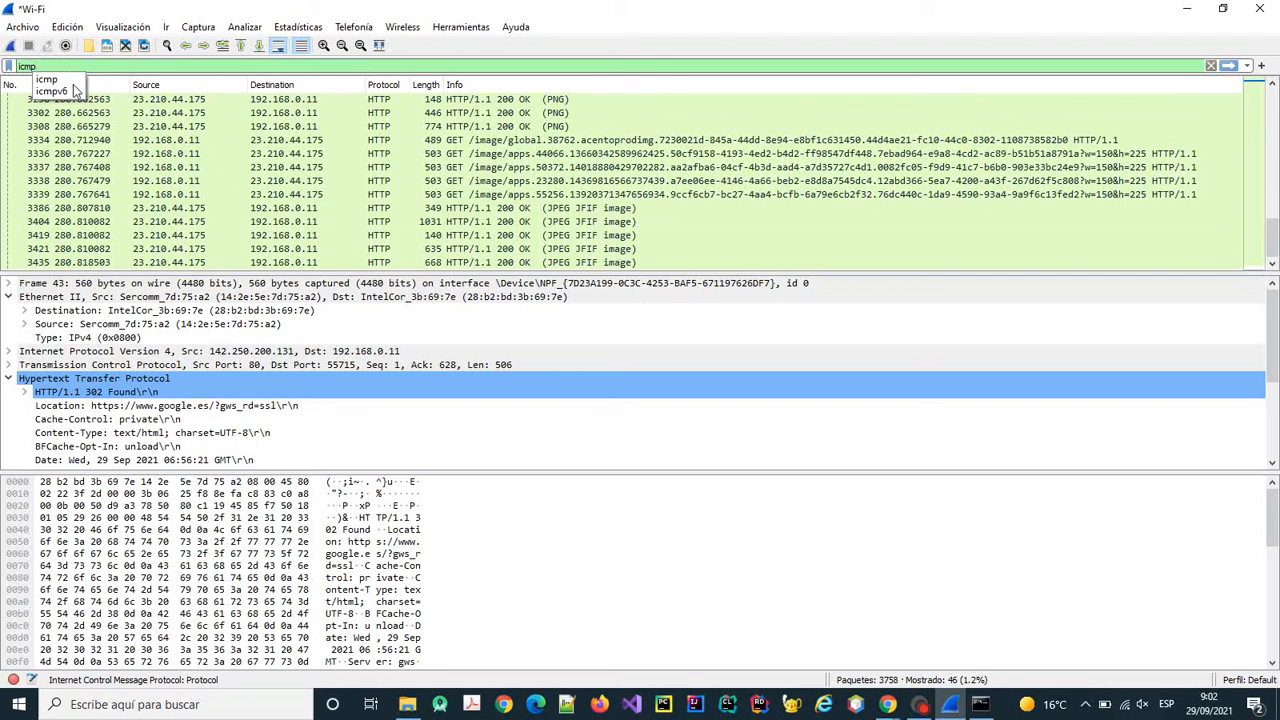
left_click(74, 79)
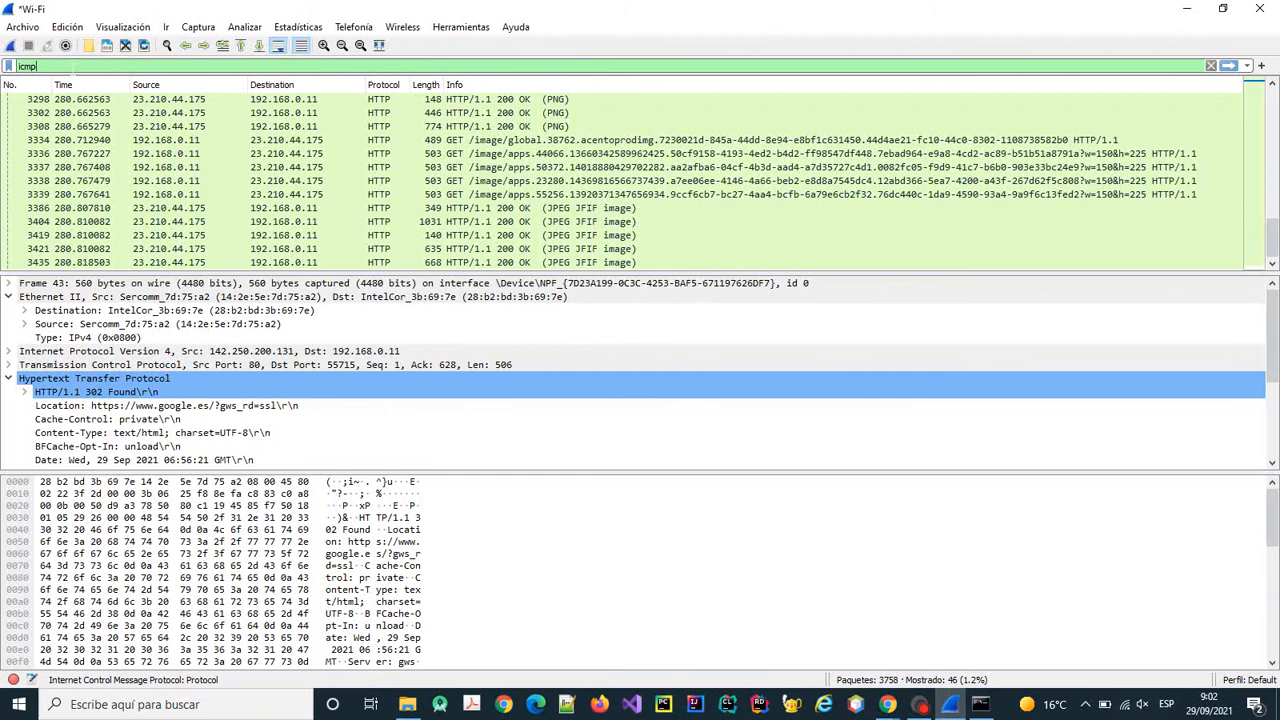
key("Return")
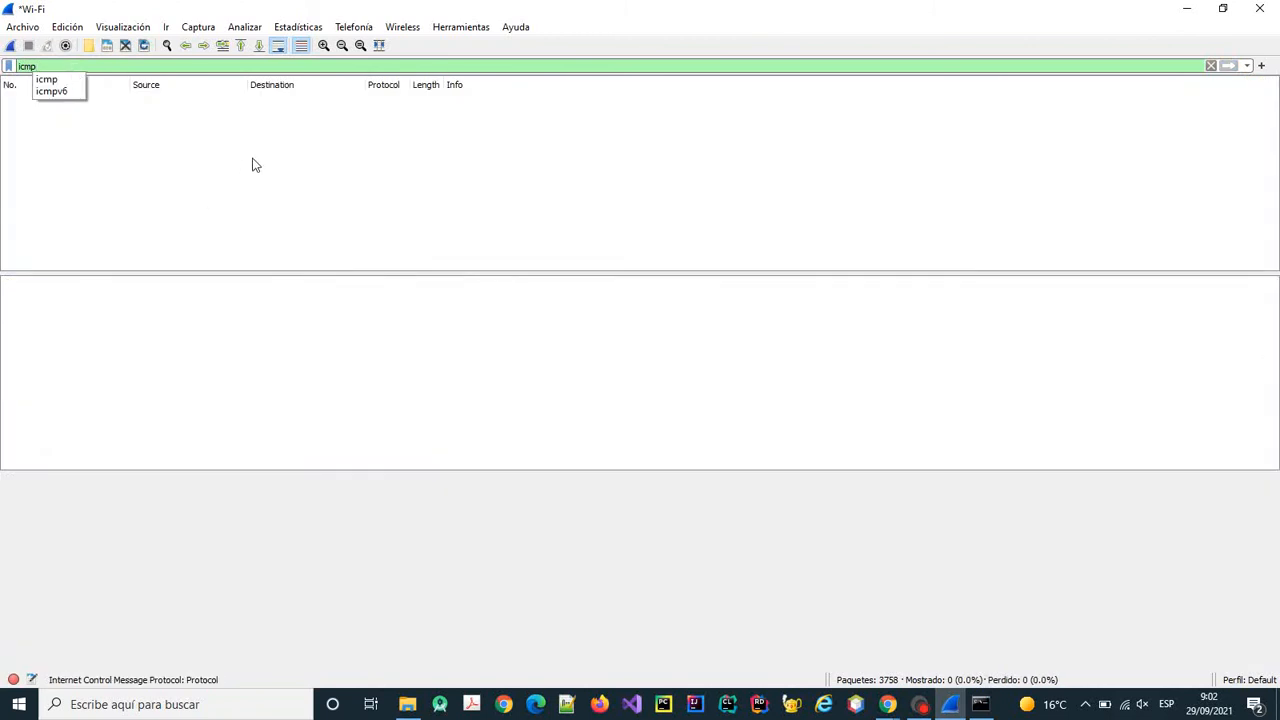
left_click(982, 705)
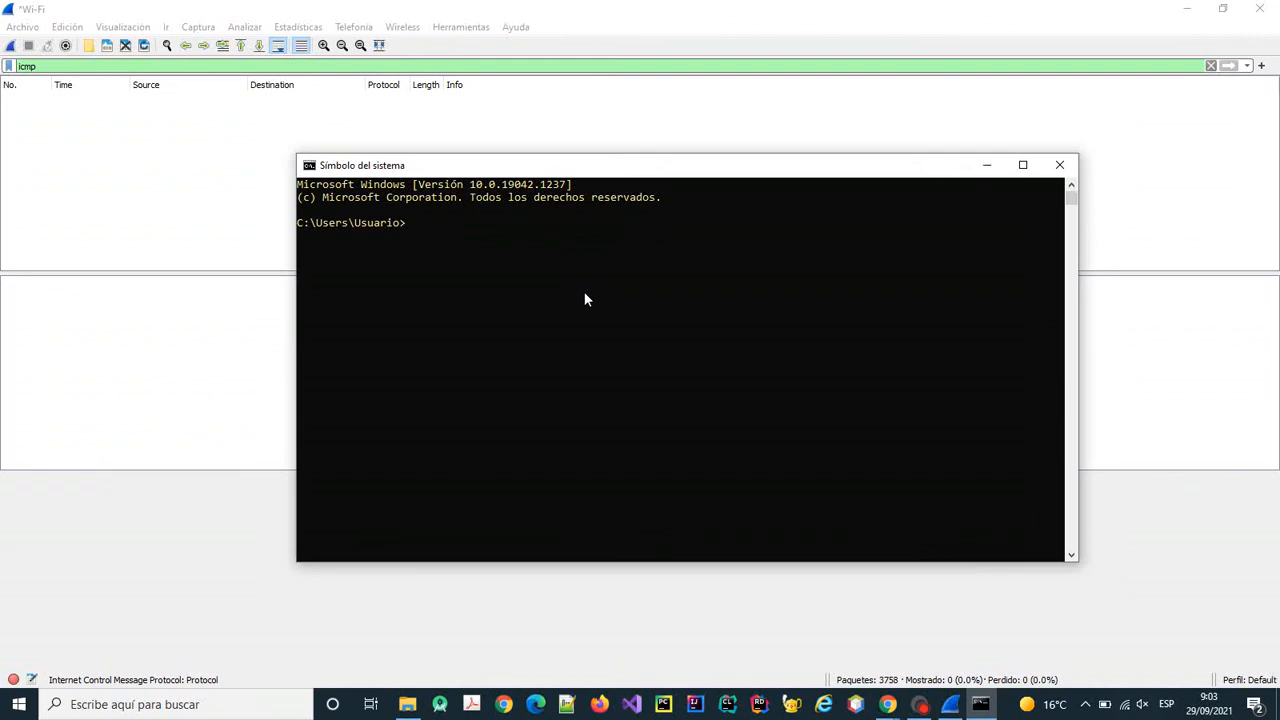
type("ping www.google.es")
left_click(11, 47)
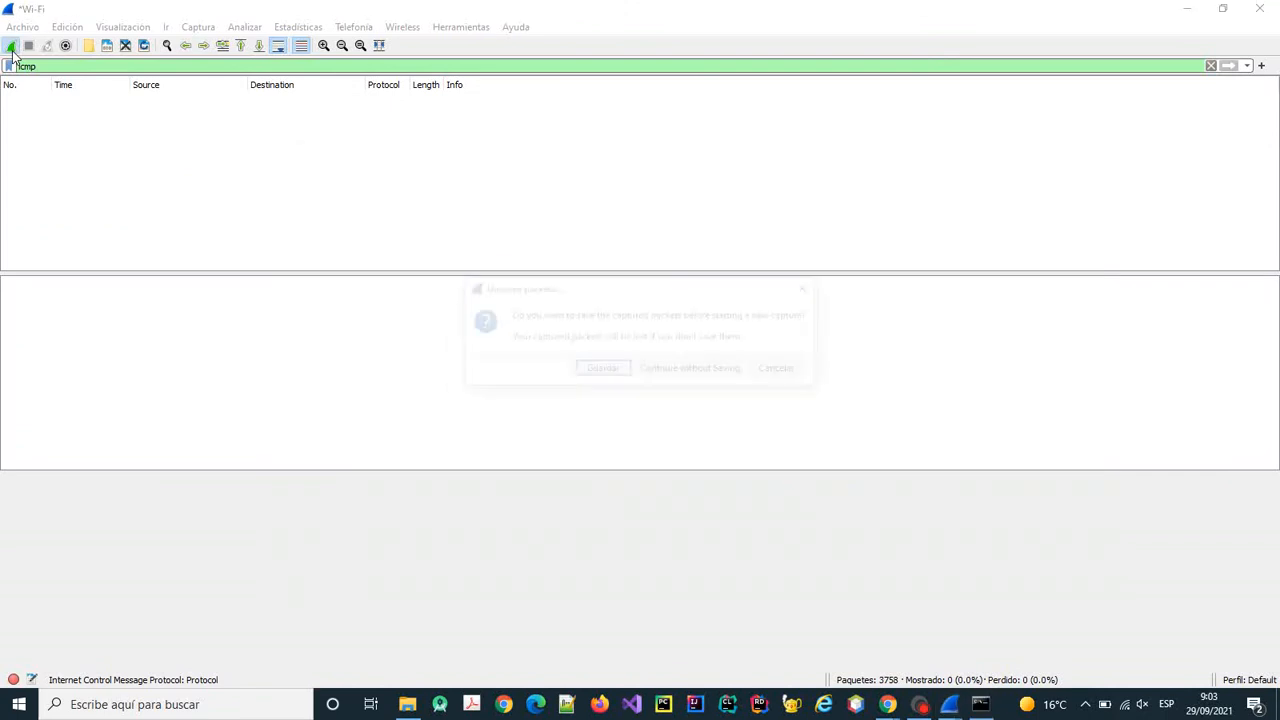
left_click(660, 372)
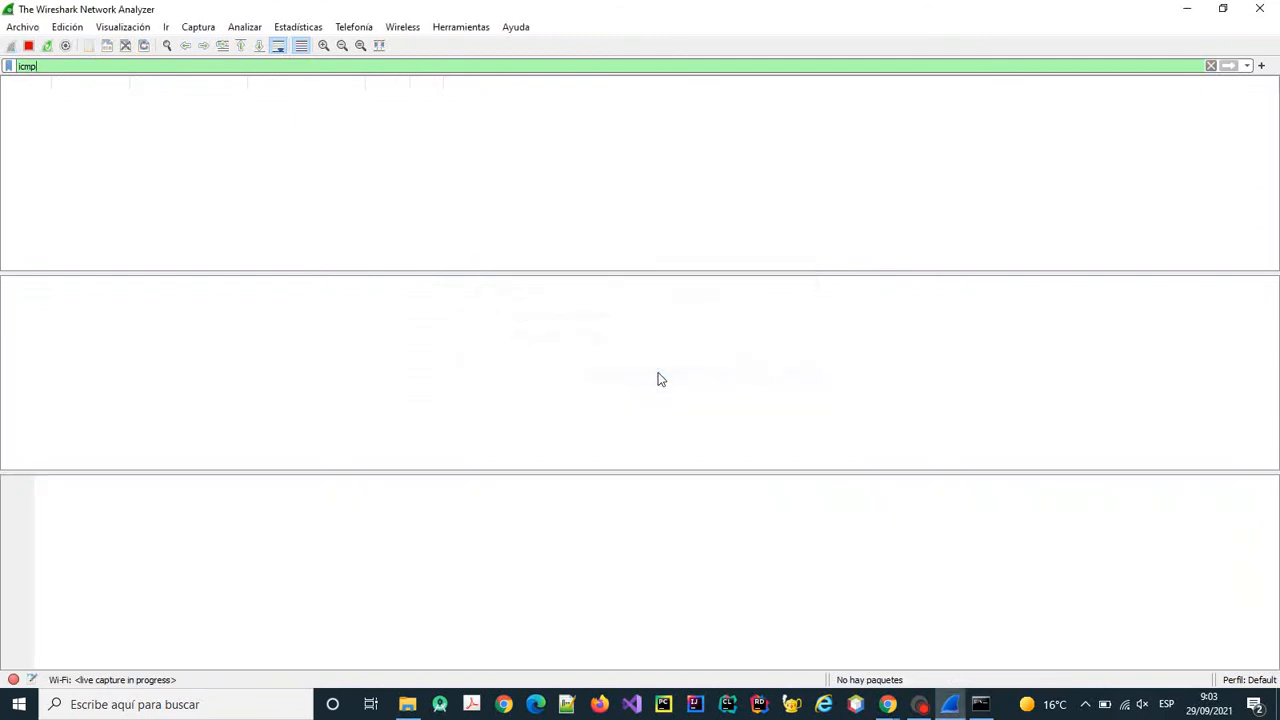
key("alt+Tab")
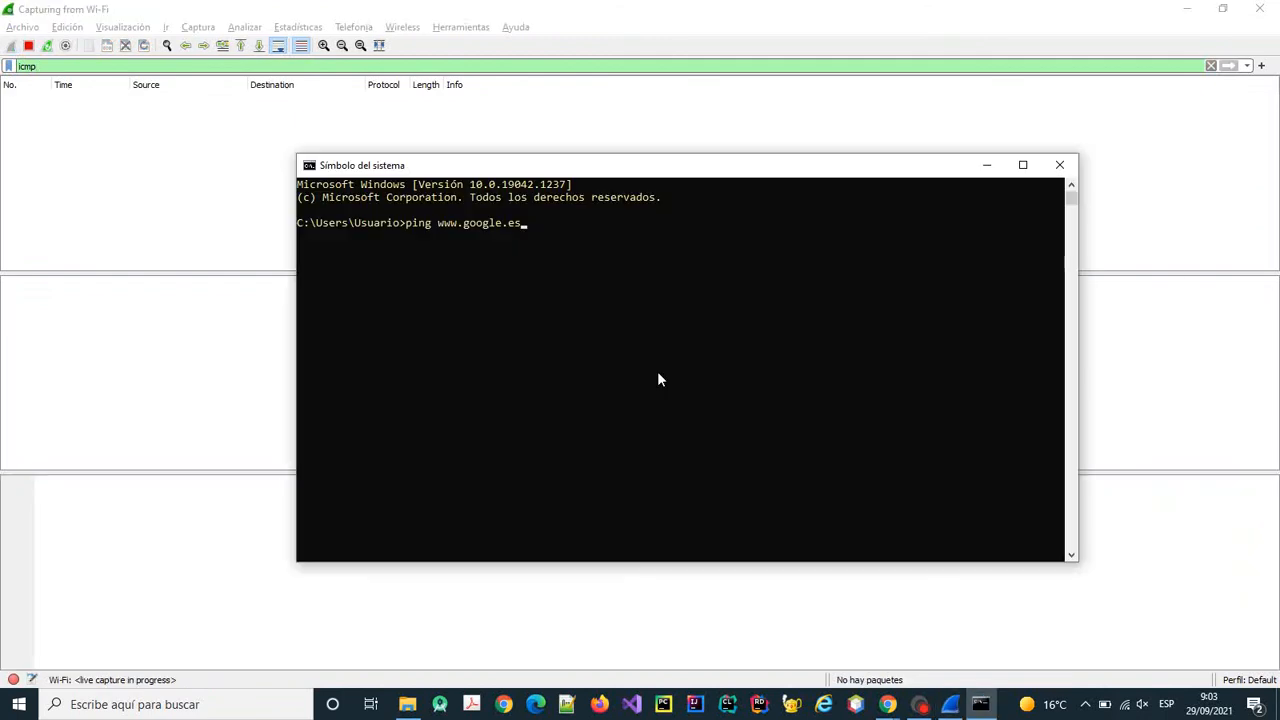
key("Return")
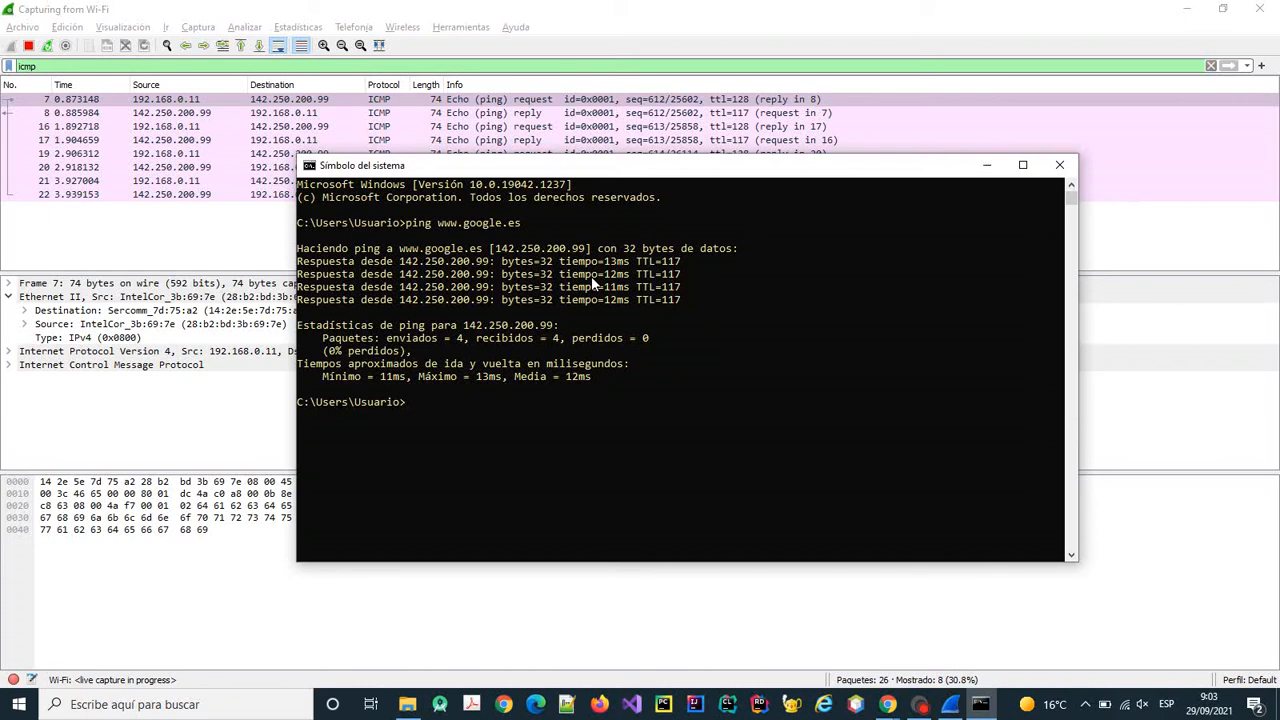
left_click_drag(942, 172, 865, 249)
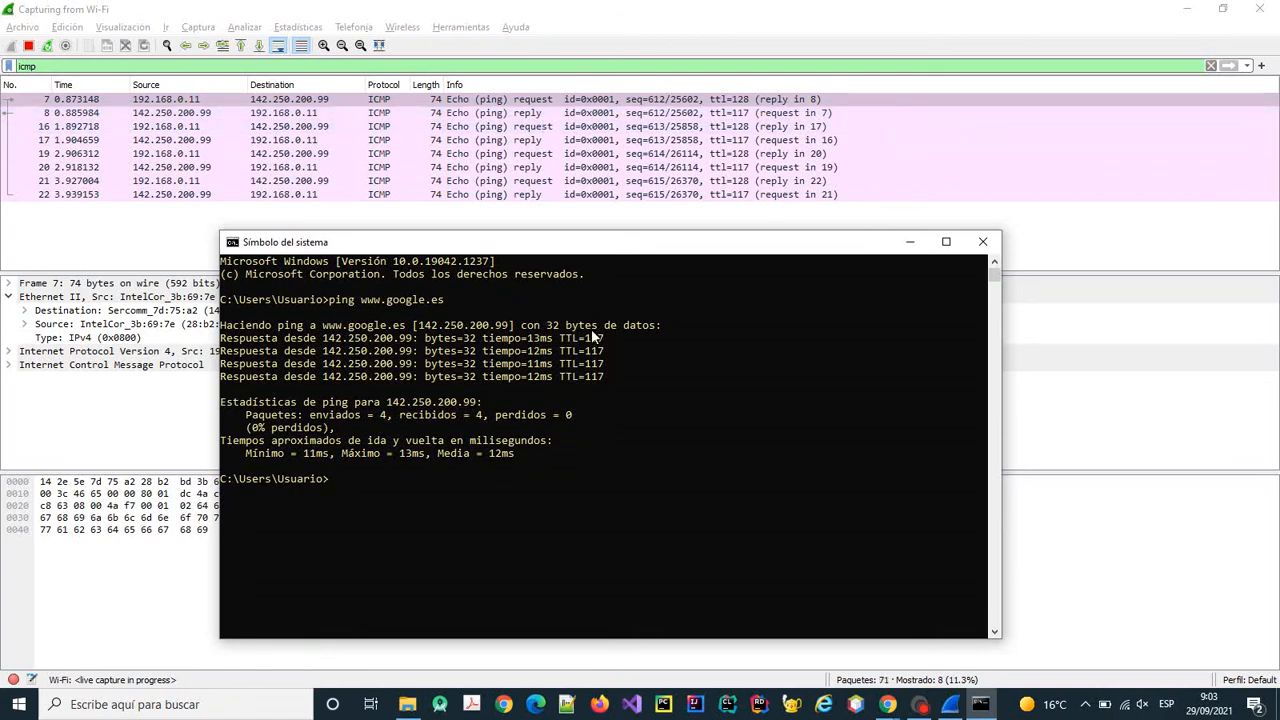
left_click_drag(604, 339, 225, 338)
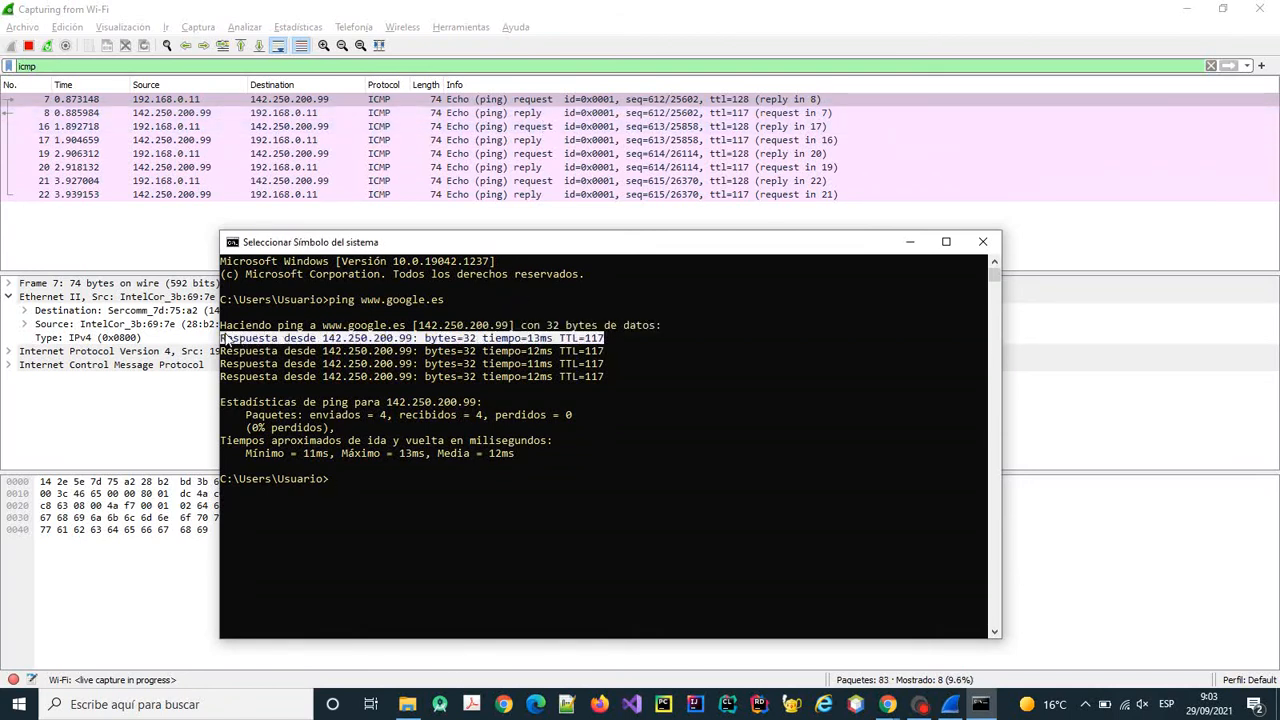
left_click(332, 350)
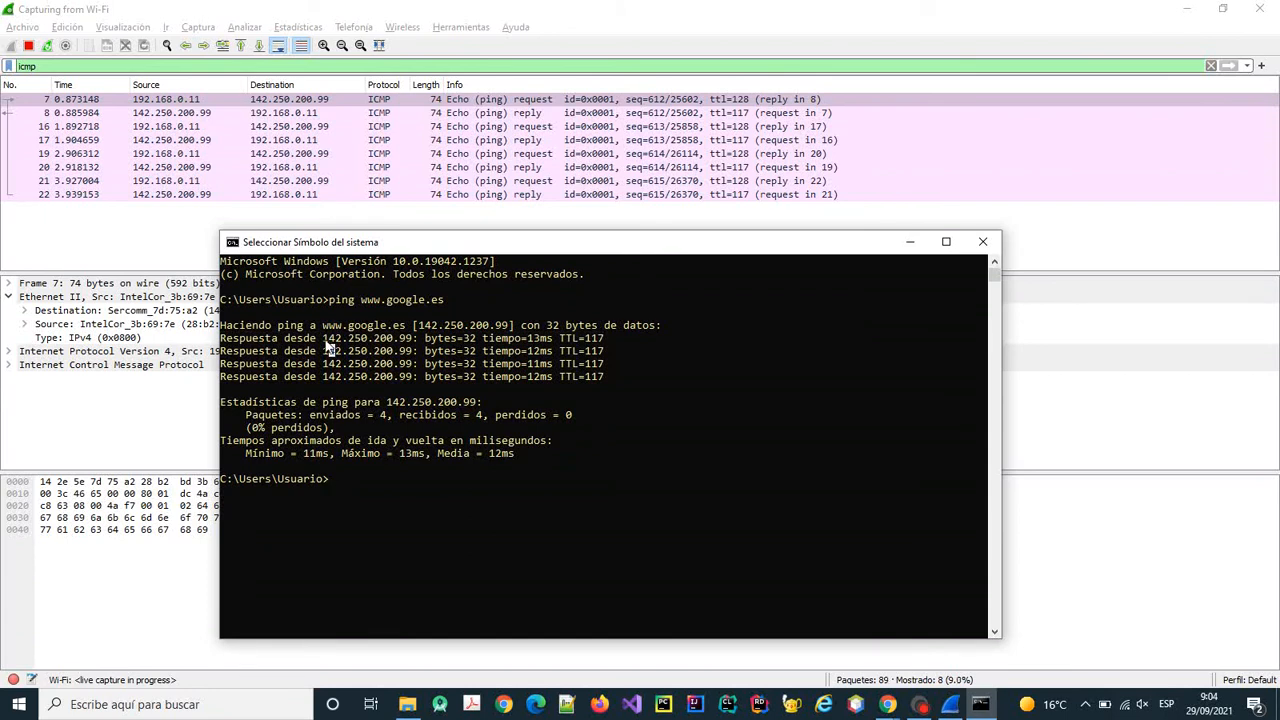
mouse_move(324, 340)
left_mouse_down()
mouse_move(413, 340)
mouse_move(322, 331)
left_mouse_up()
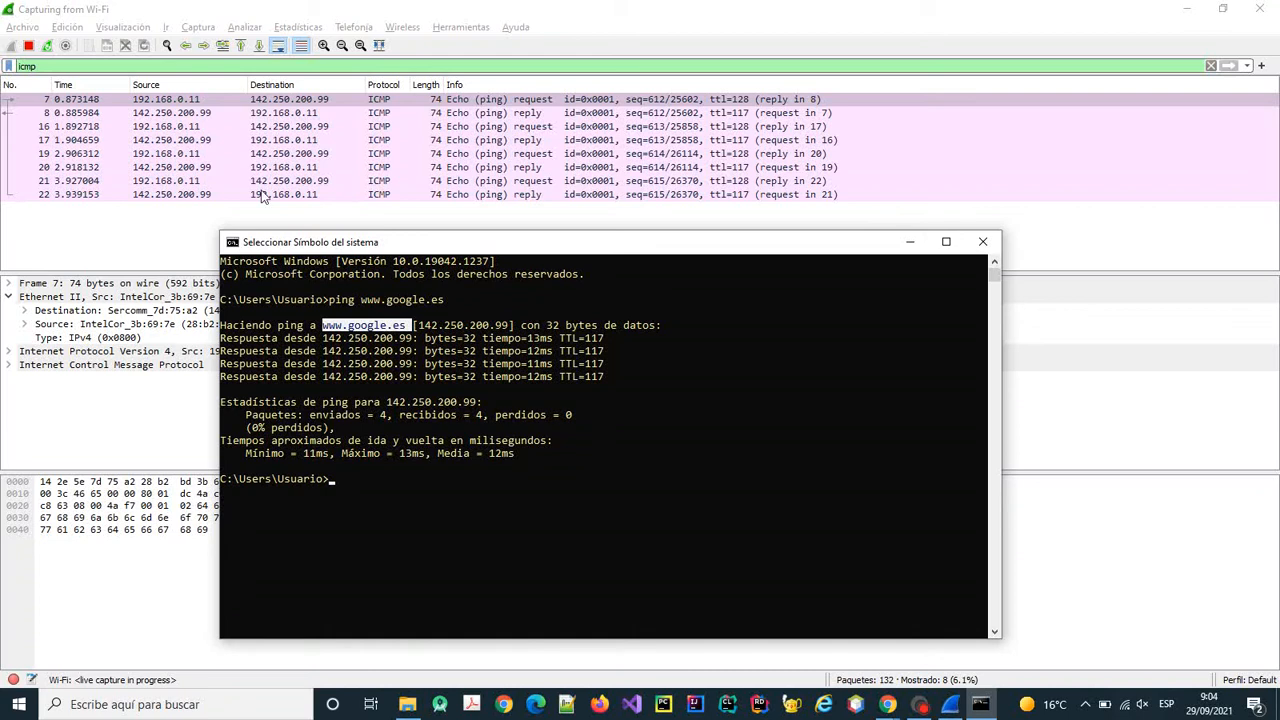
left_click(176, 102)
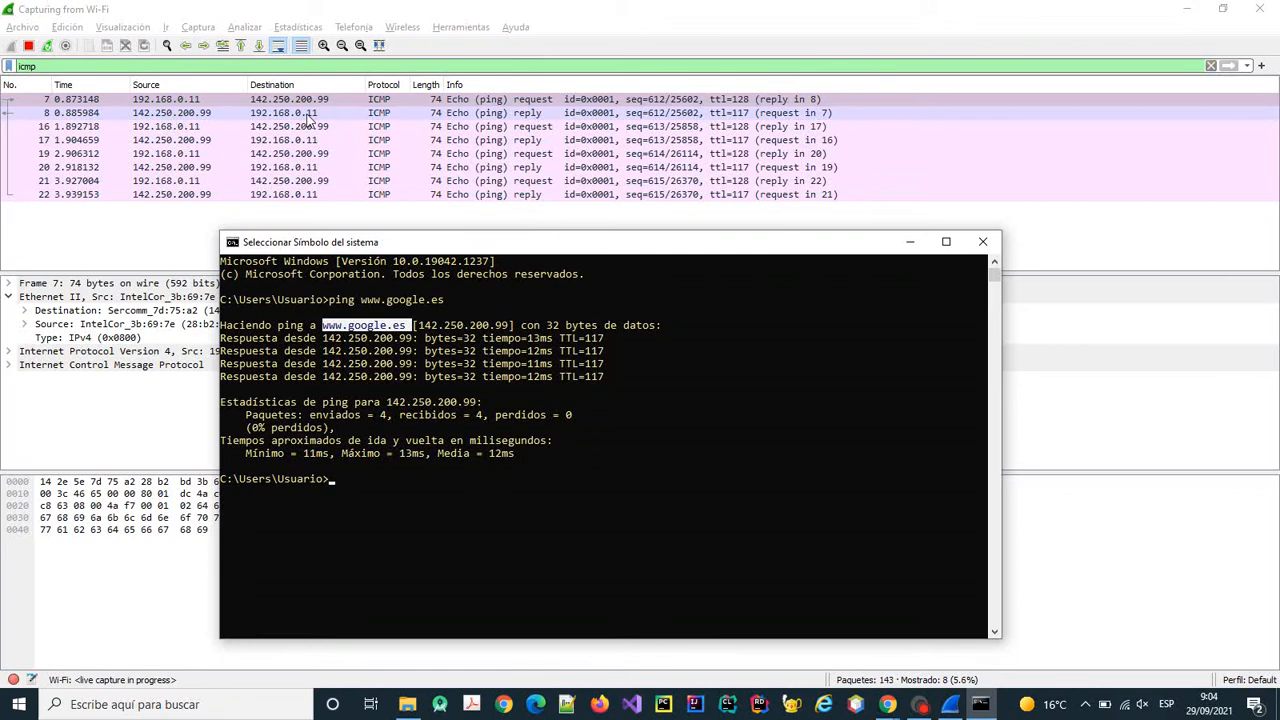
double_click(539, 104)
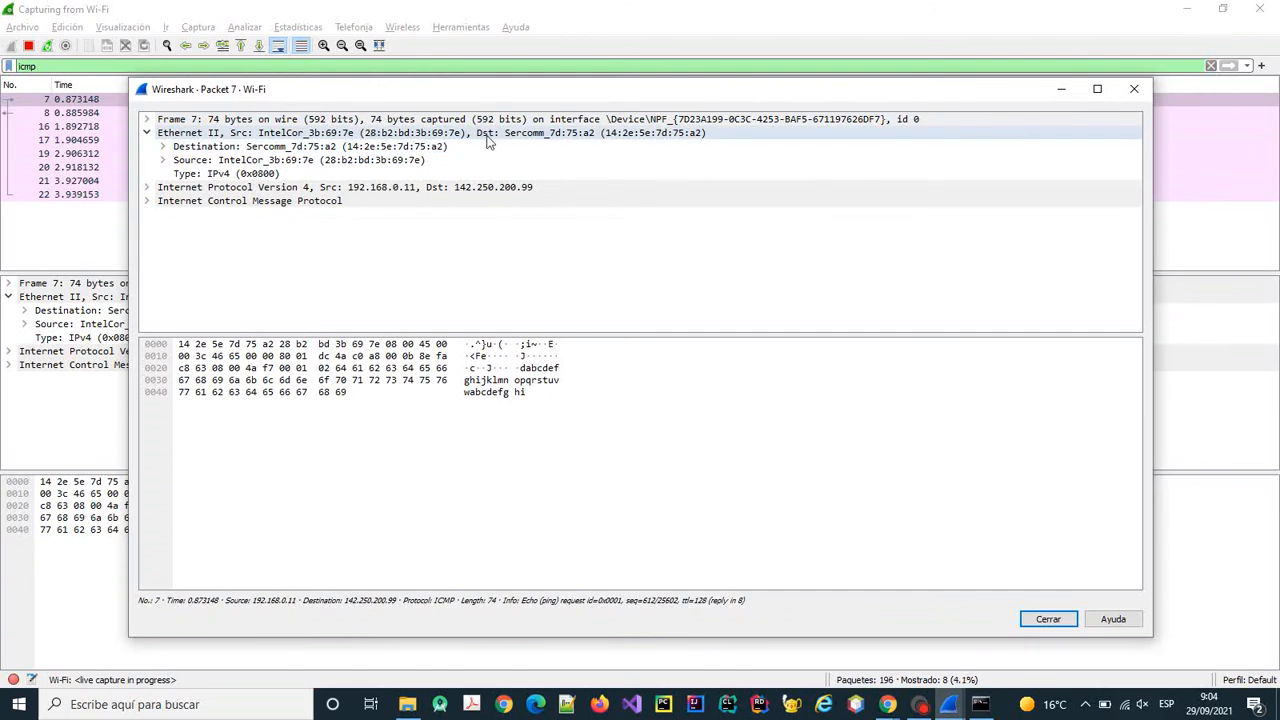
Expand packet 7's IPv4, ICMP and Data (32 bytes) sections, highlight the payload, then close it.
left_click(147, 188)
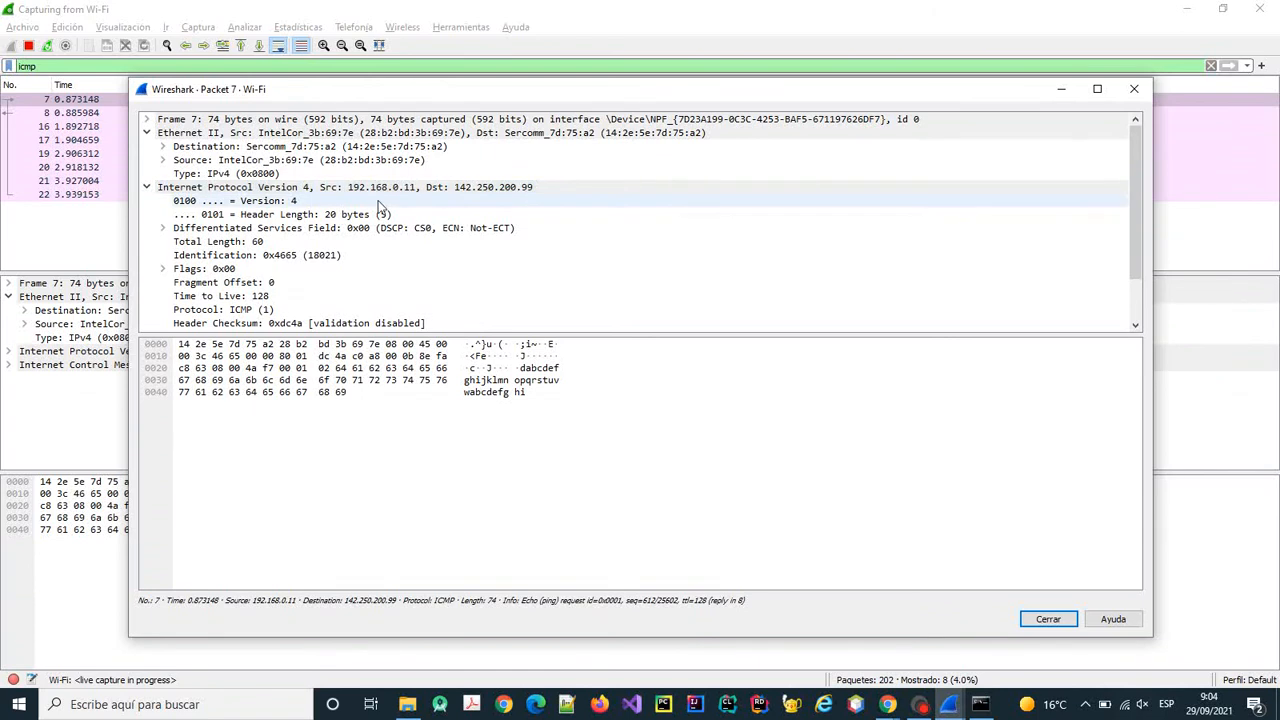
scroll(290, 245, "down", 2)
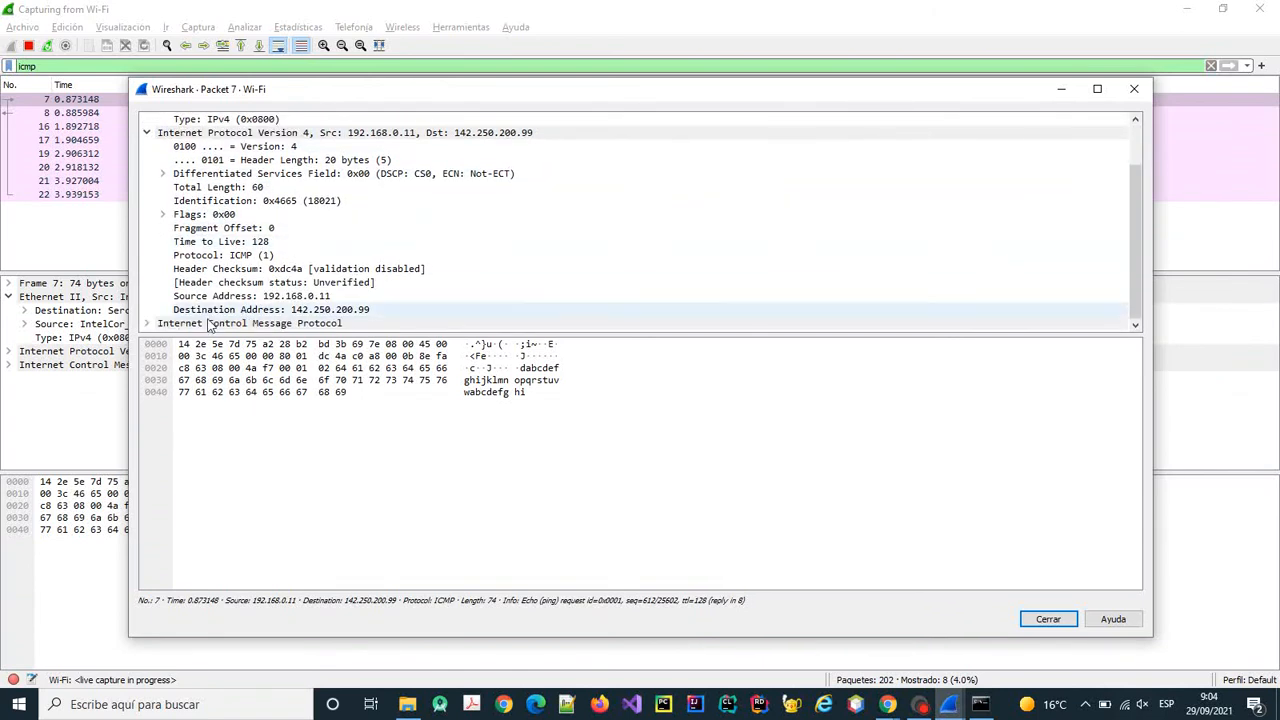
left_click(147, 323)
scroll(274, 263, "down", 2)
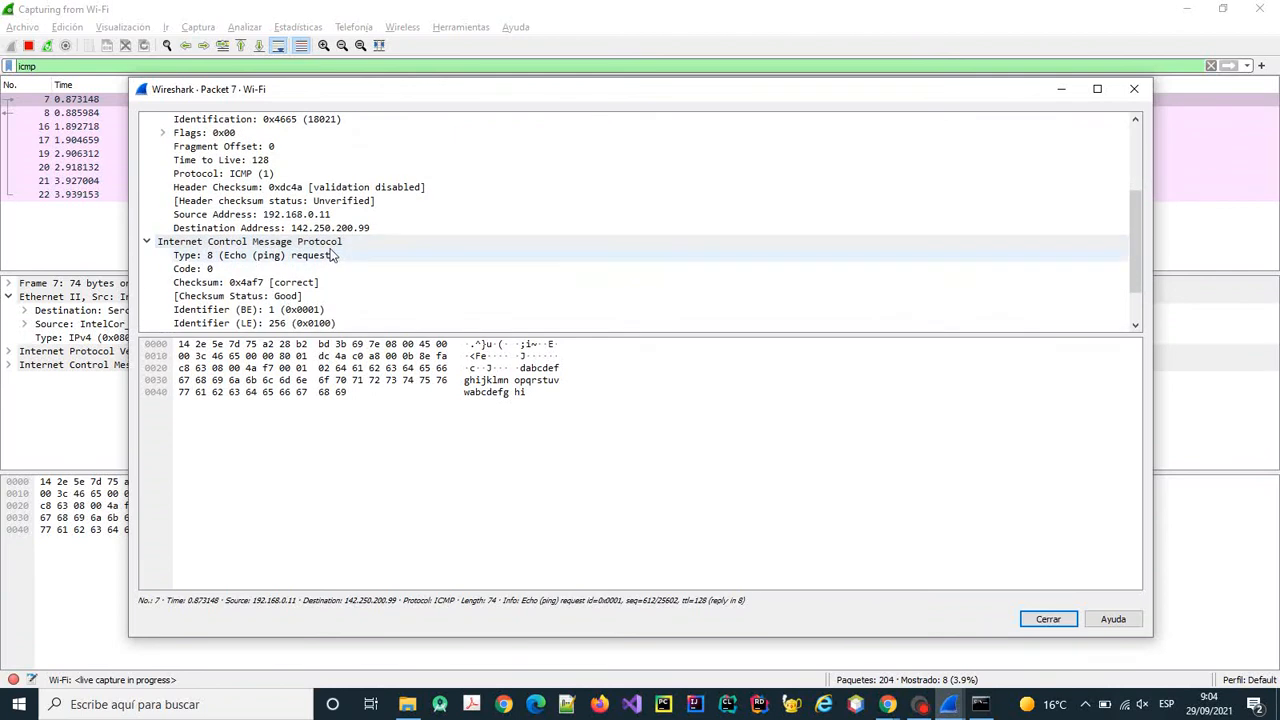
scroll(333, 256, "down", 1)
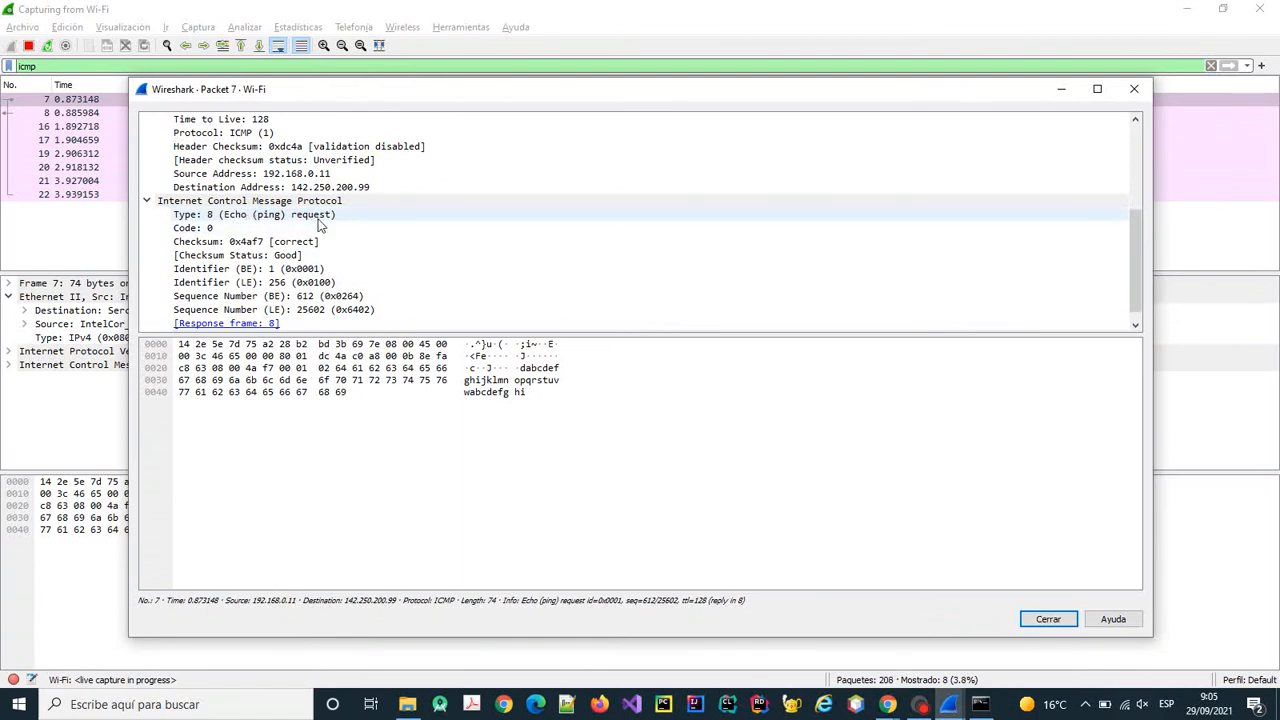
scroll(318, 225, "down", 1)
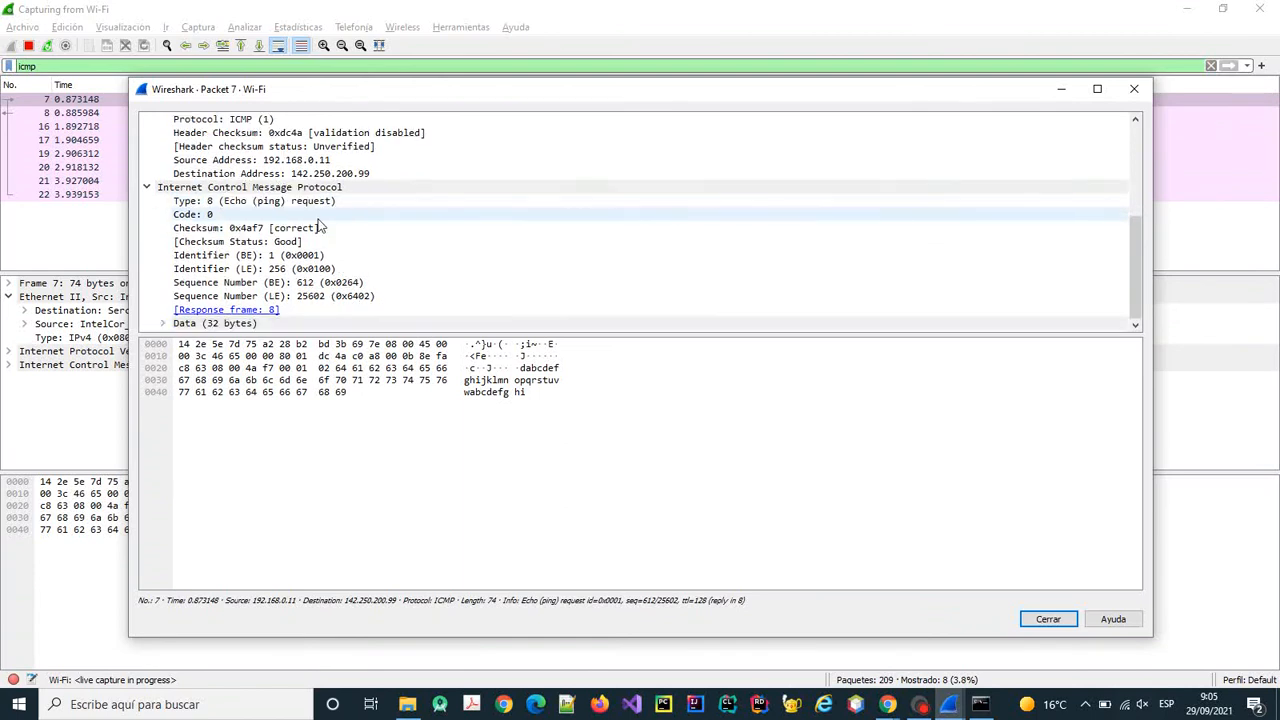
left_click(165, 323)
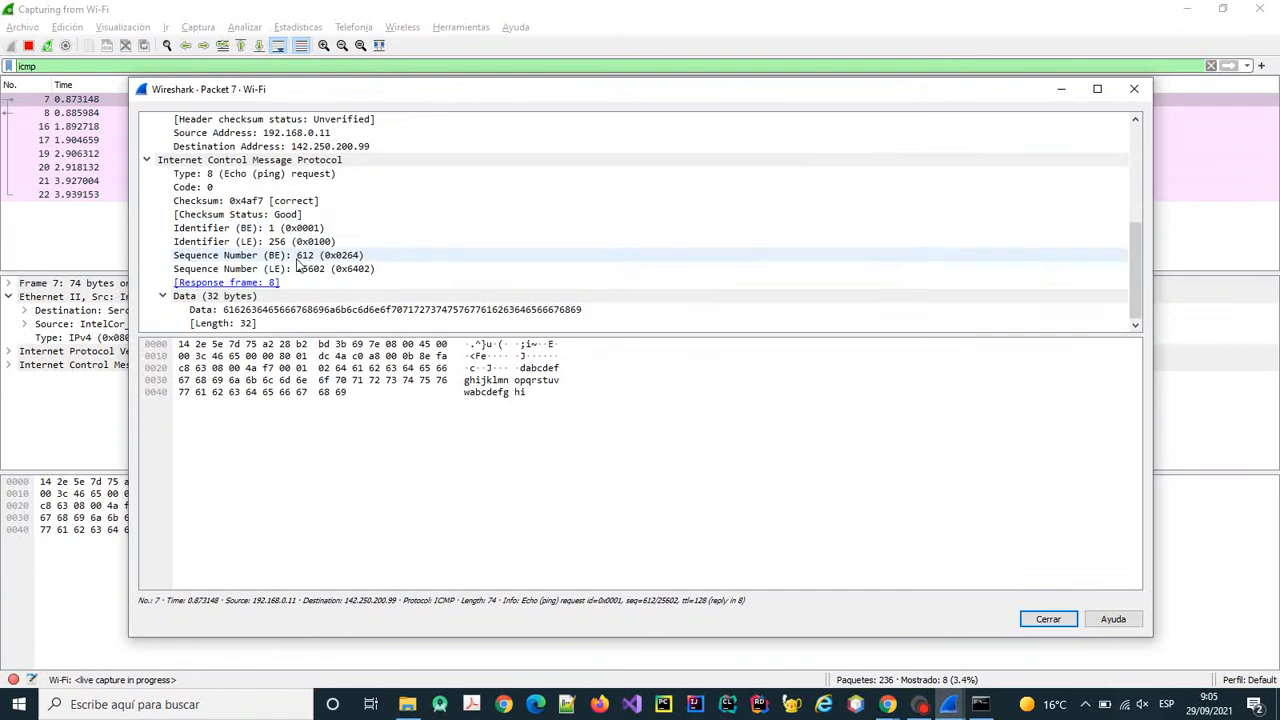
left_click(276, 312)
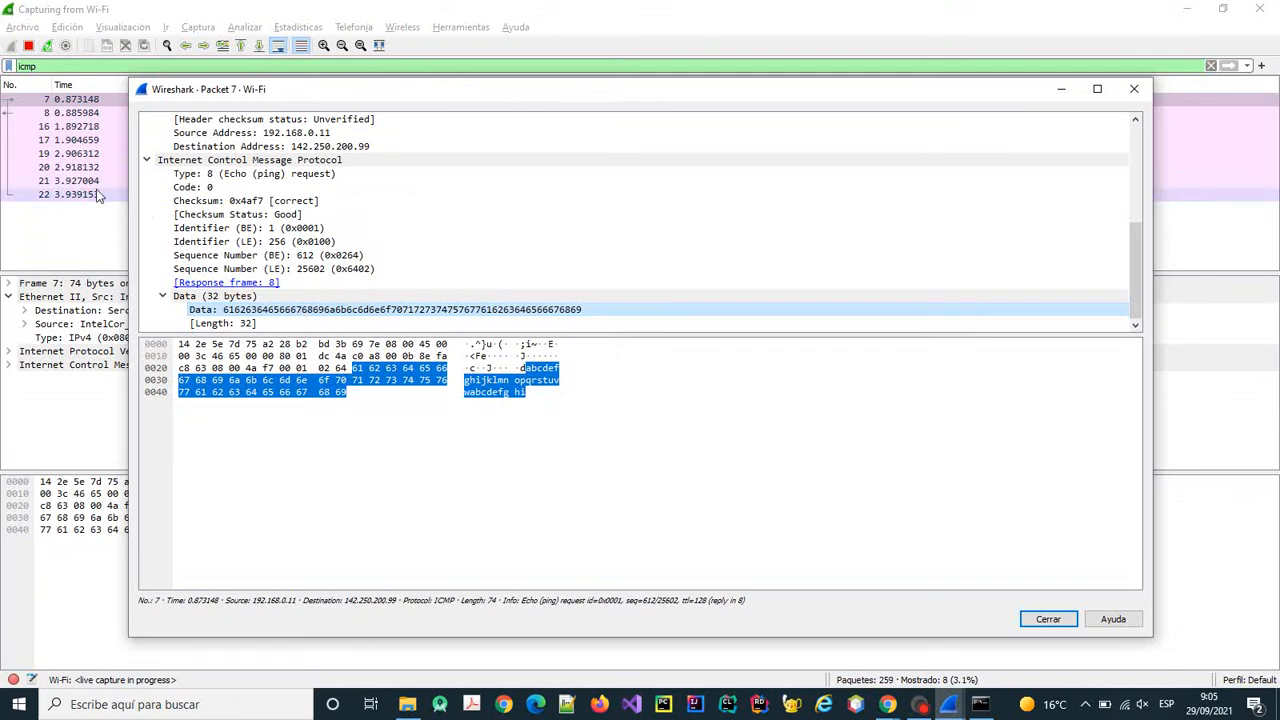
left_click(1134, 89)
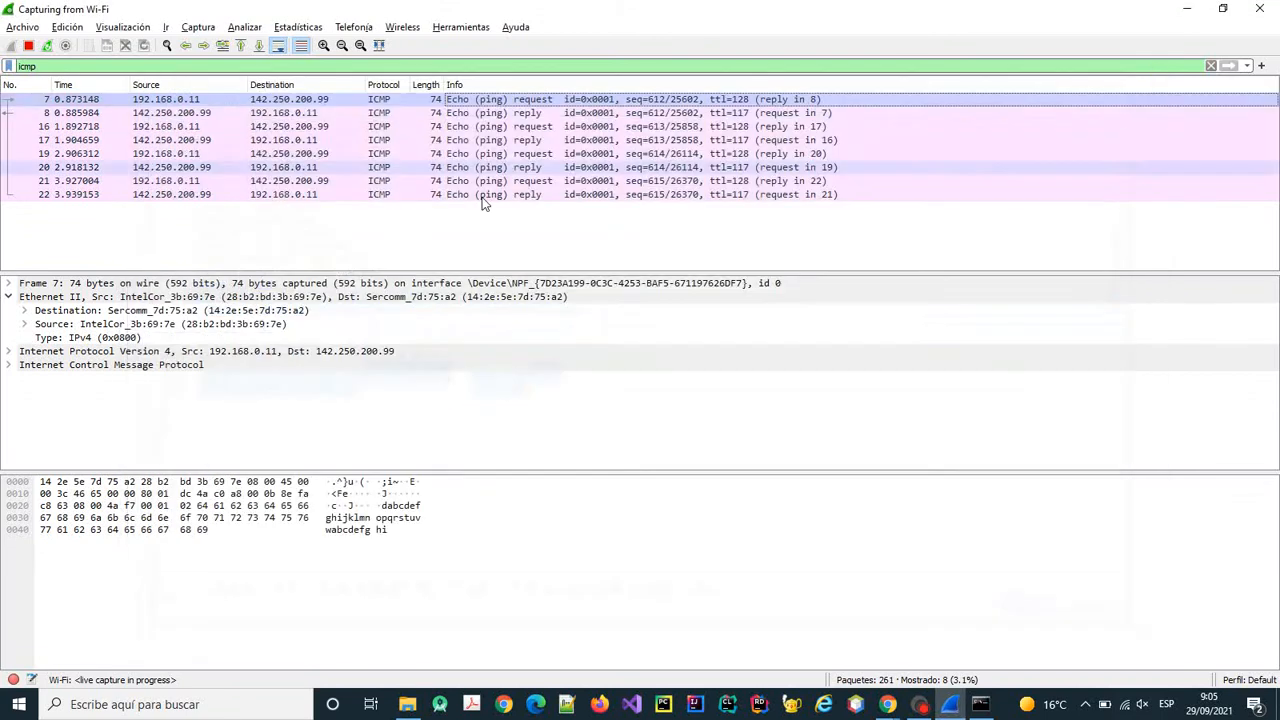
Open echo reply packet 8, check its Destination, ICMP and Data payload, then close it.
double_click(515, 117)
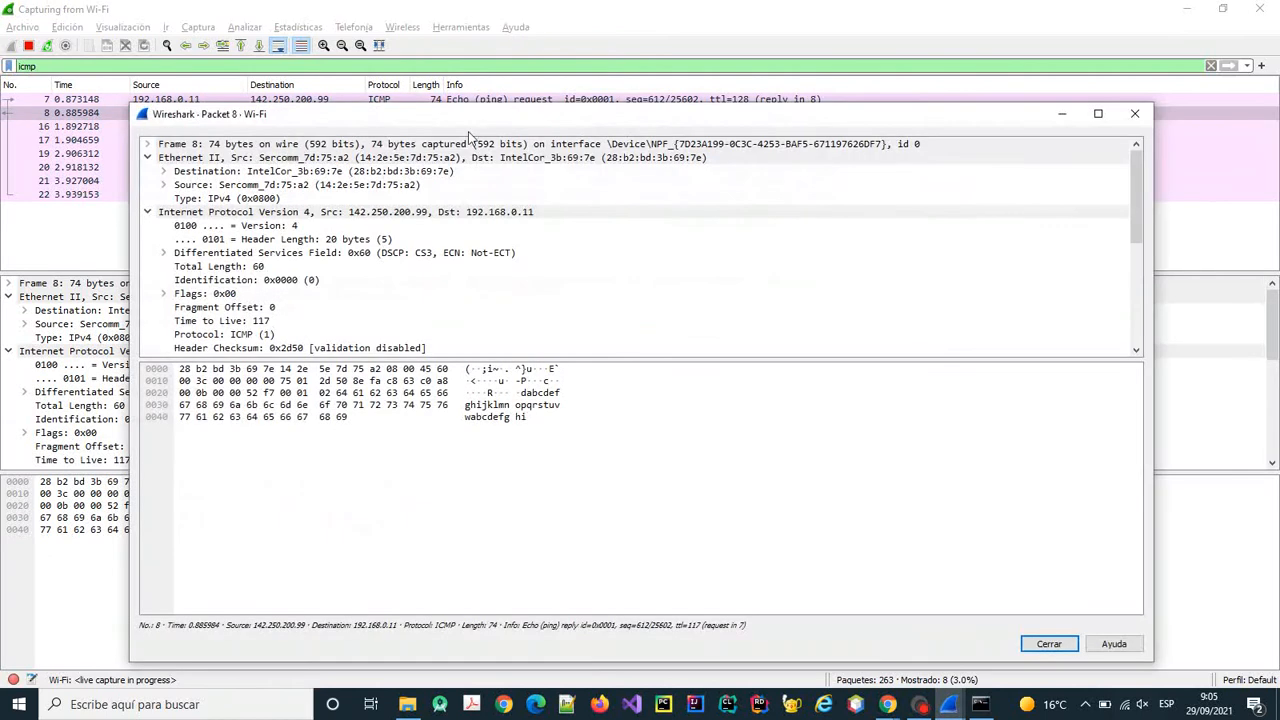
left_click(165, 172)
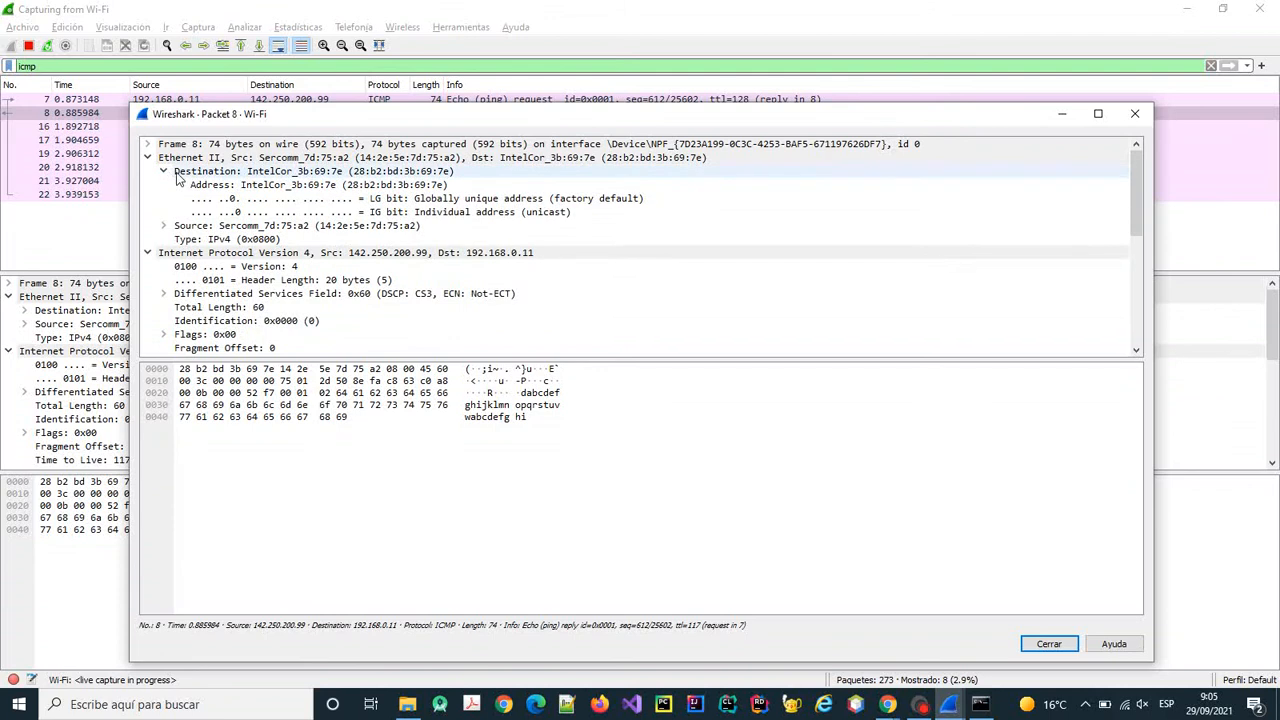
left_click(165, 172)
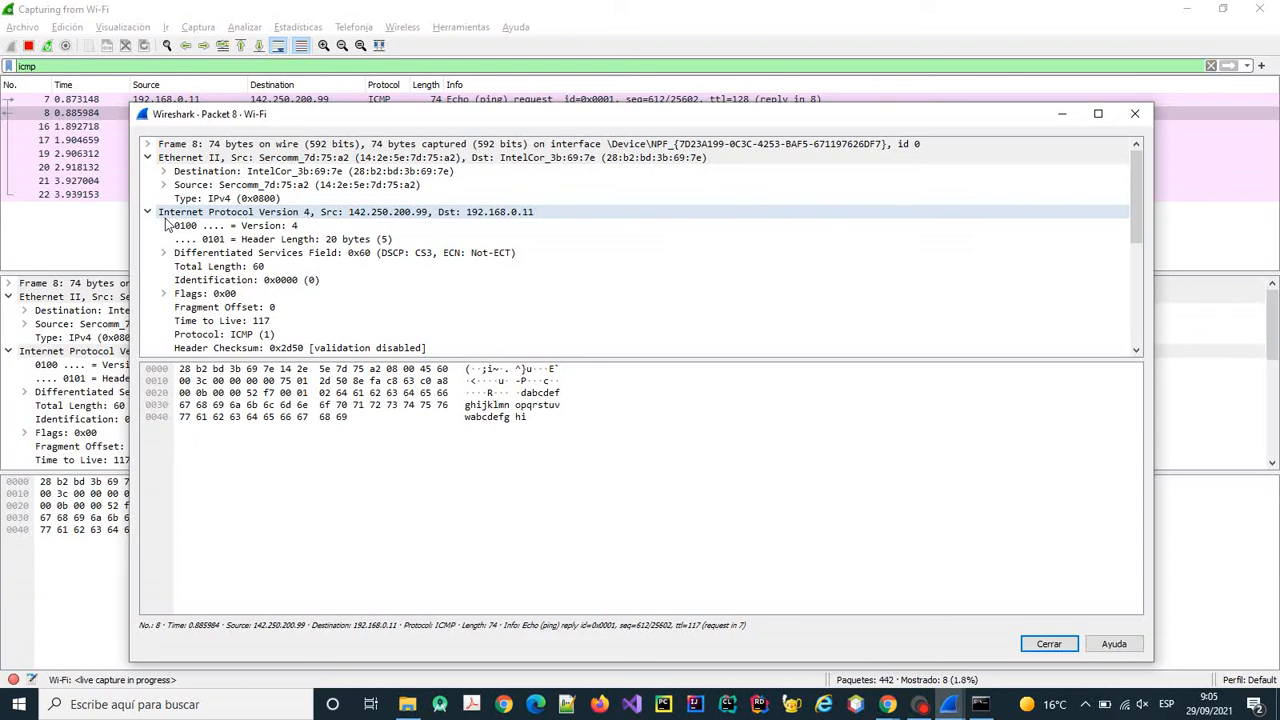
scroll(250, 285, "down", 2)
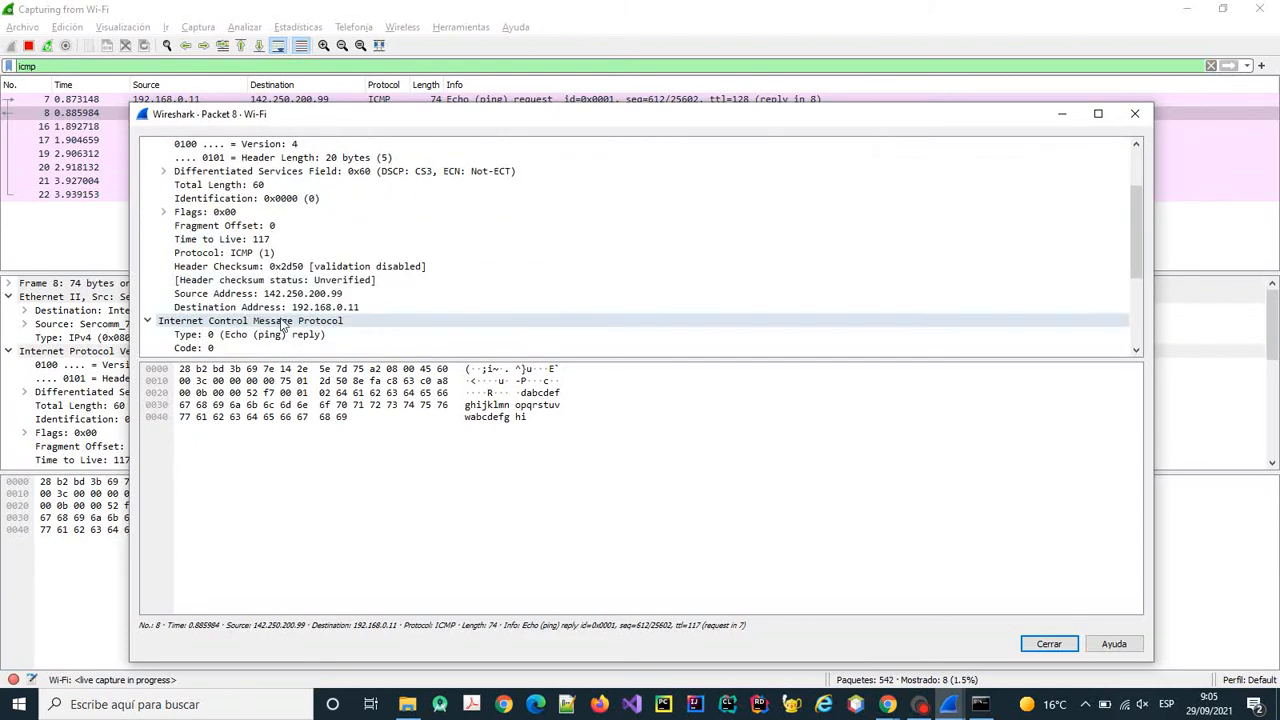
scroll(283, 322, "down", 1)
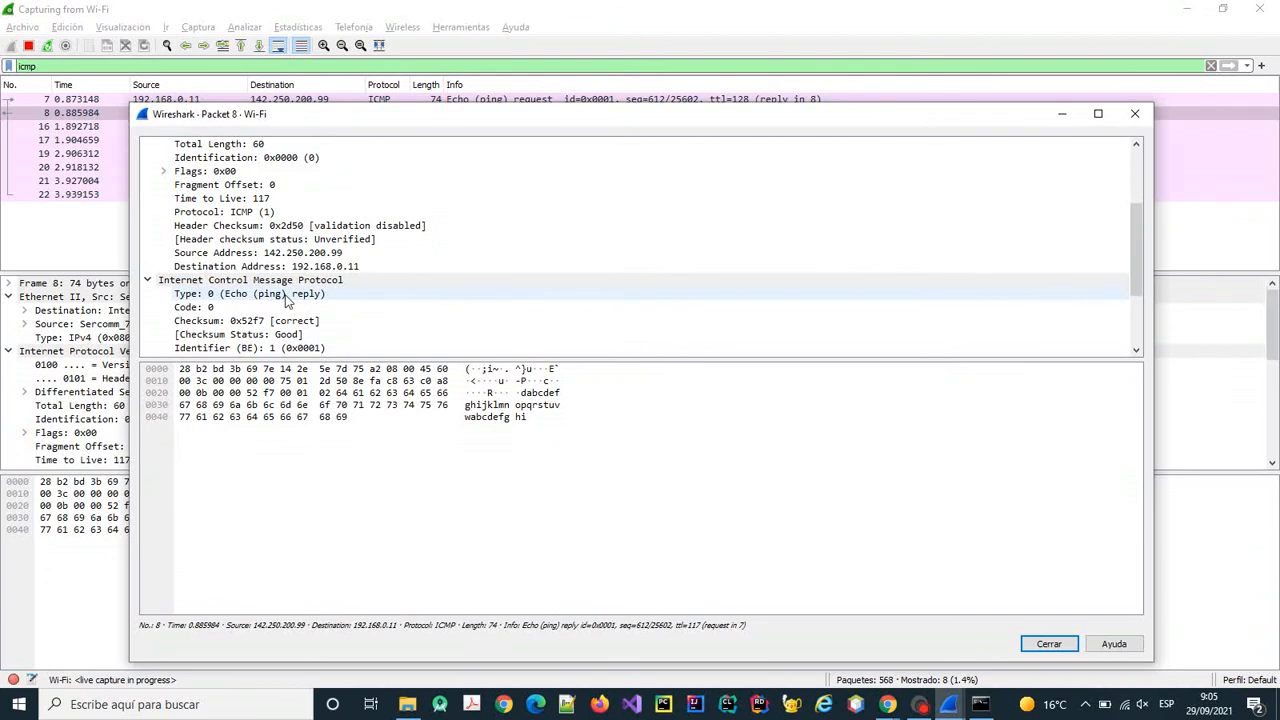
scroll(290, 298, "down", 1)
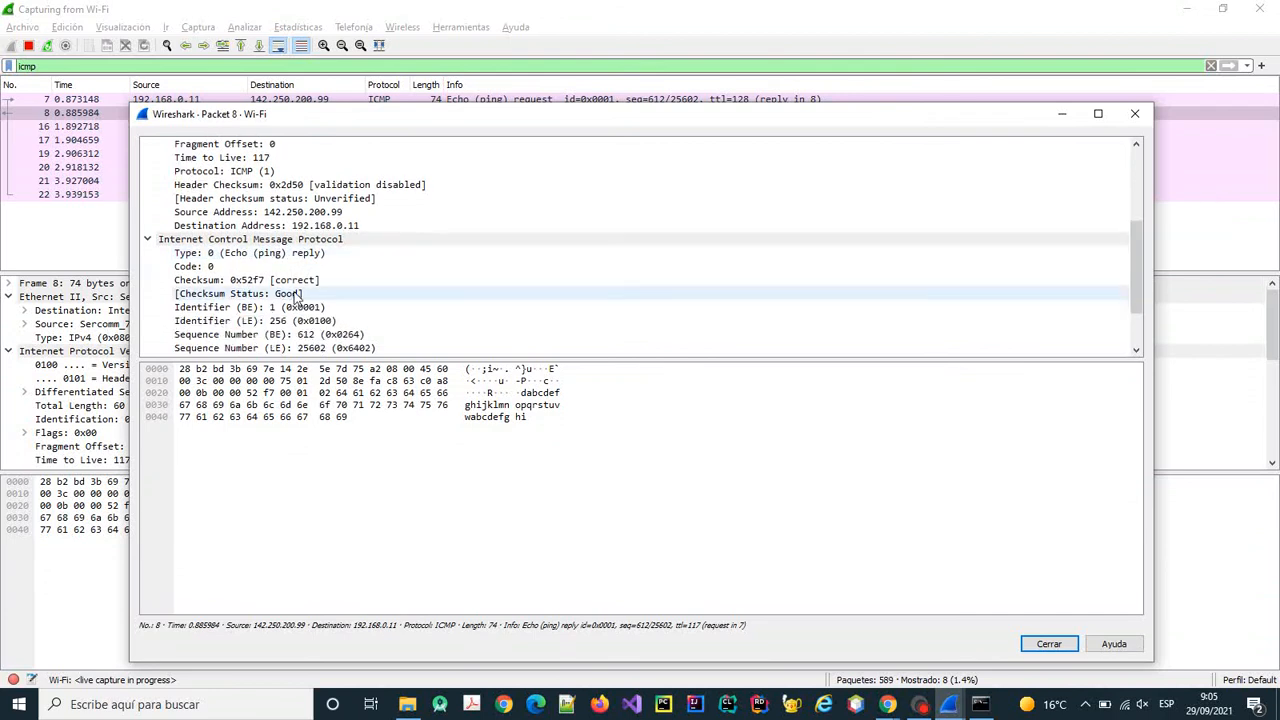
scroll(270, 300, "down", 2)
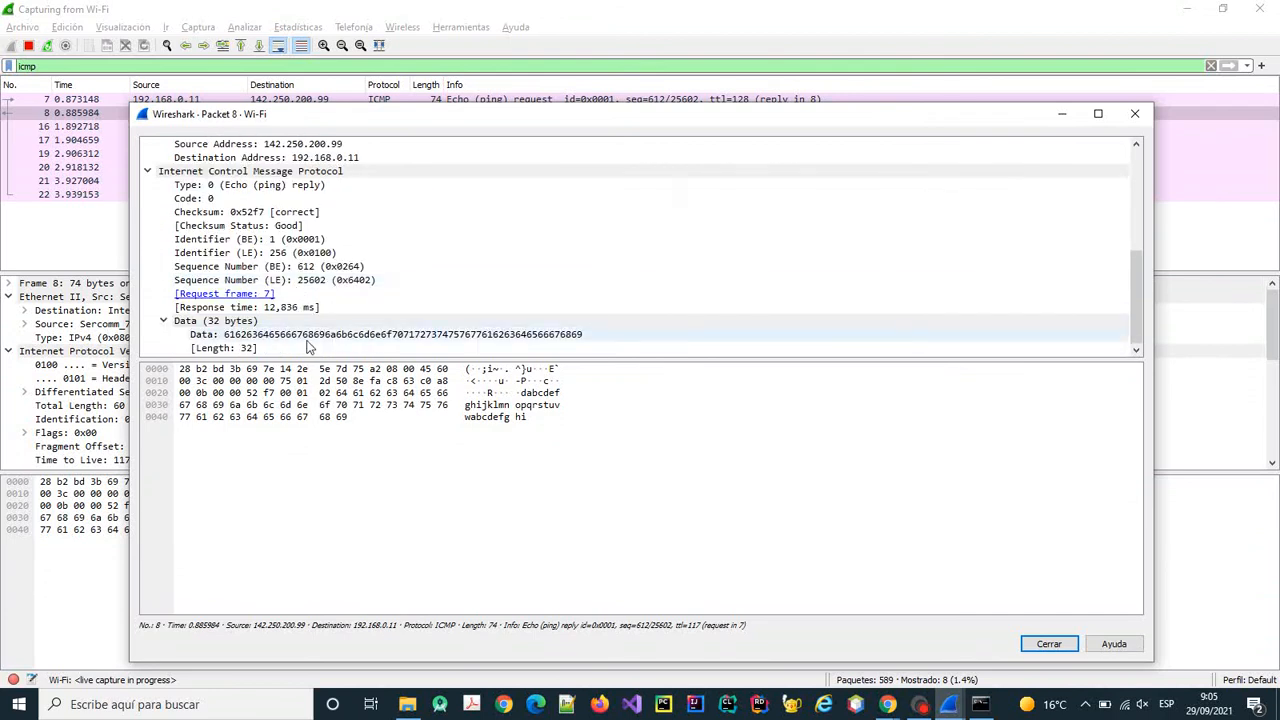
left_click(309, 337)
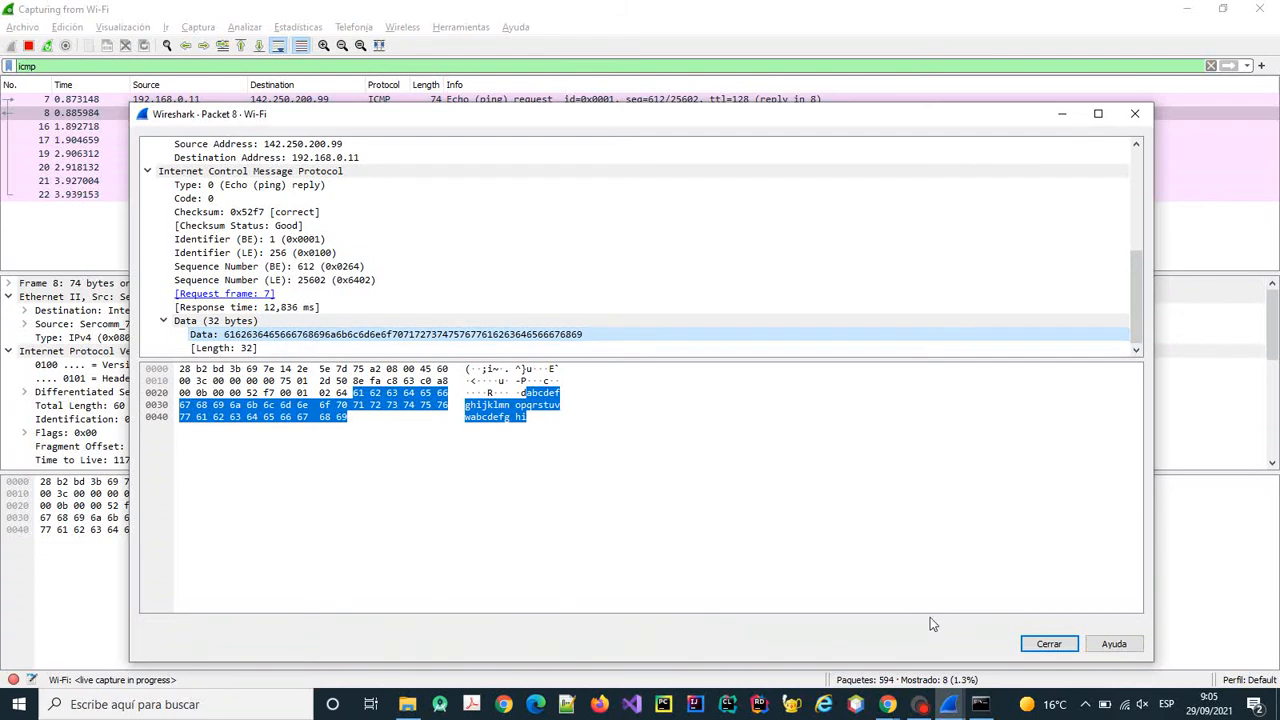
left_click(1052, 648)
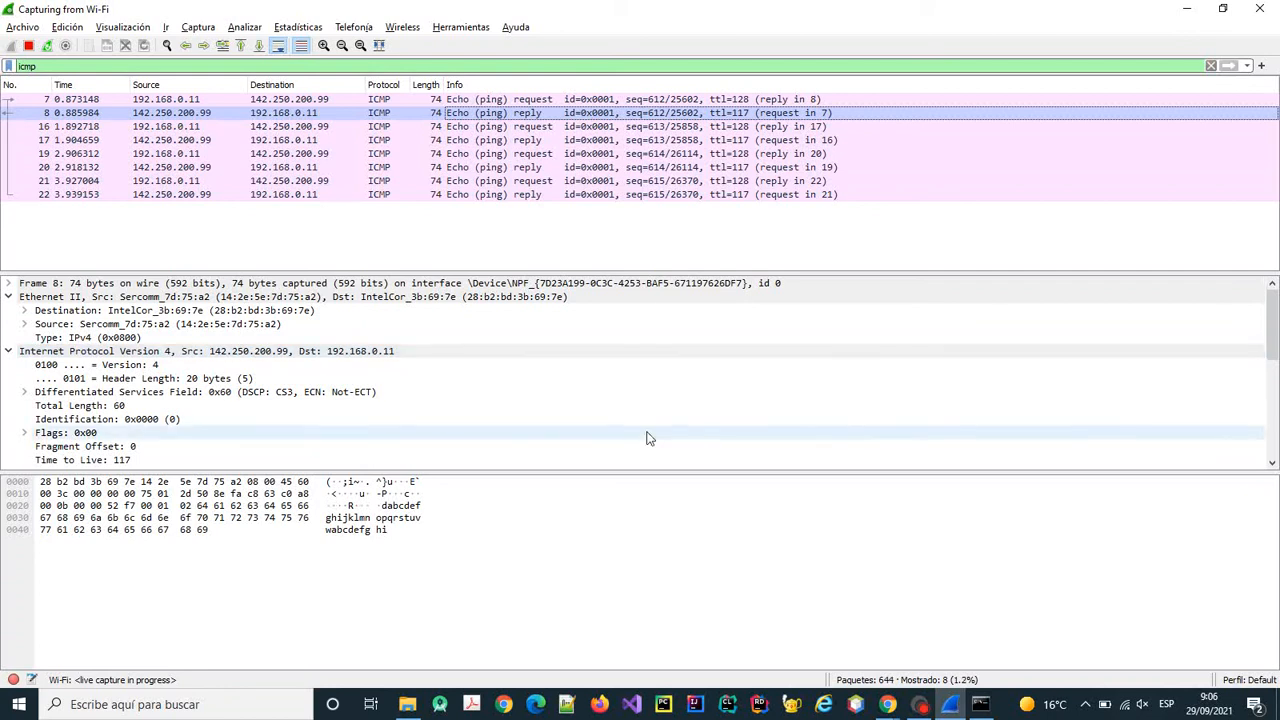
Delete the icmp display filter so all 1006 captured packets, including DNS, TCP and SNMP, show.
key("alt+Tab")
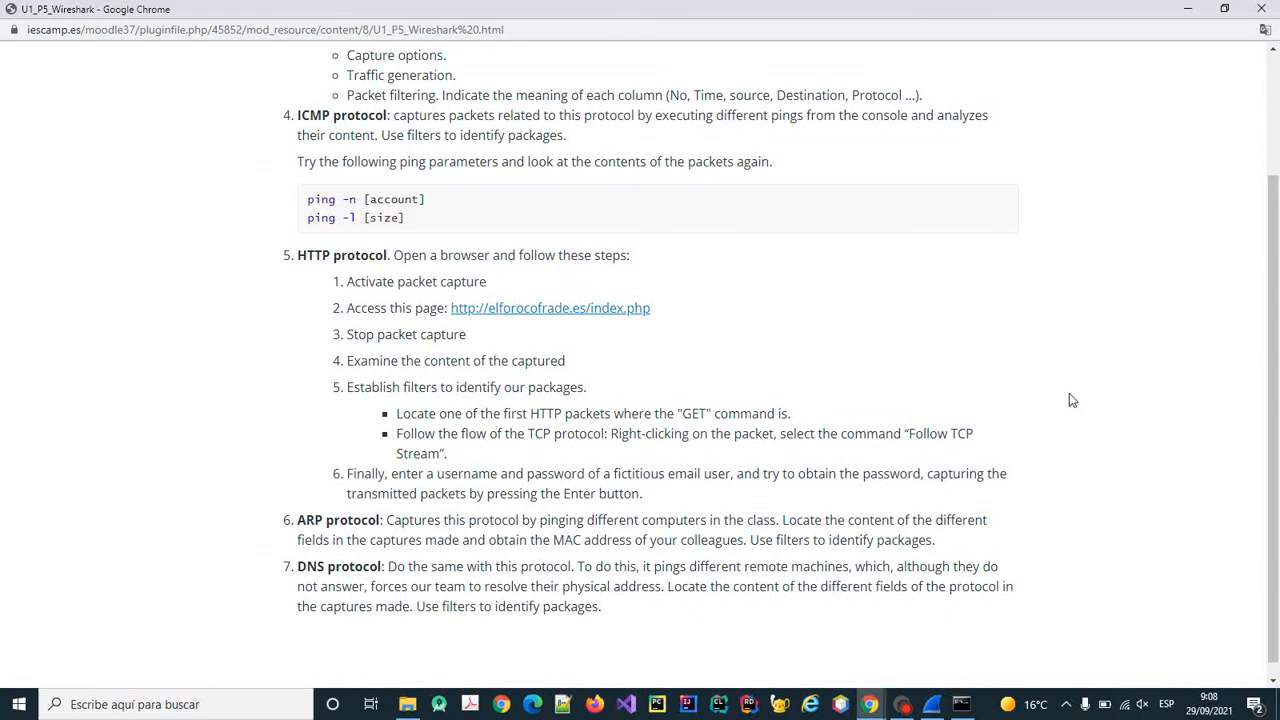
left_click(933, 707)
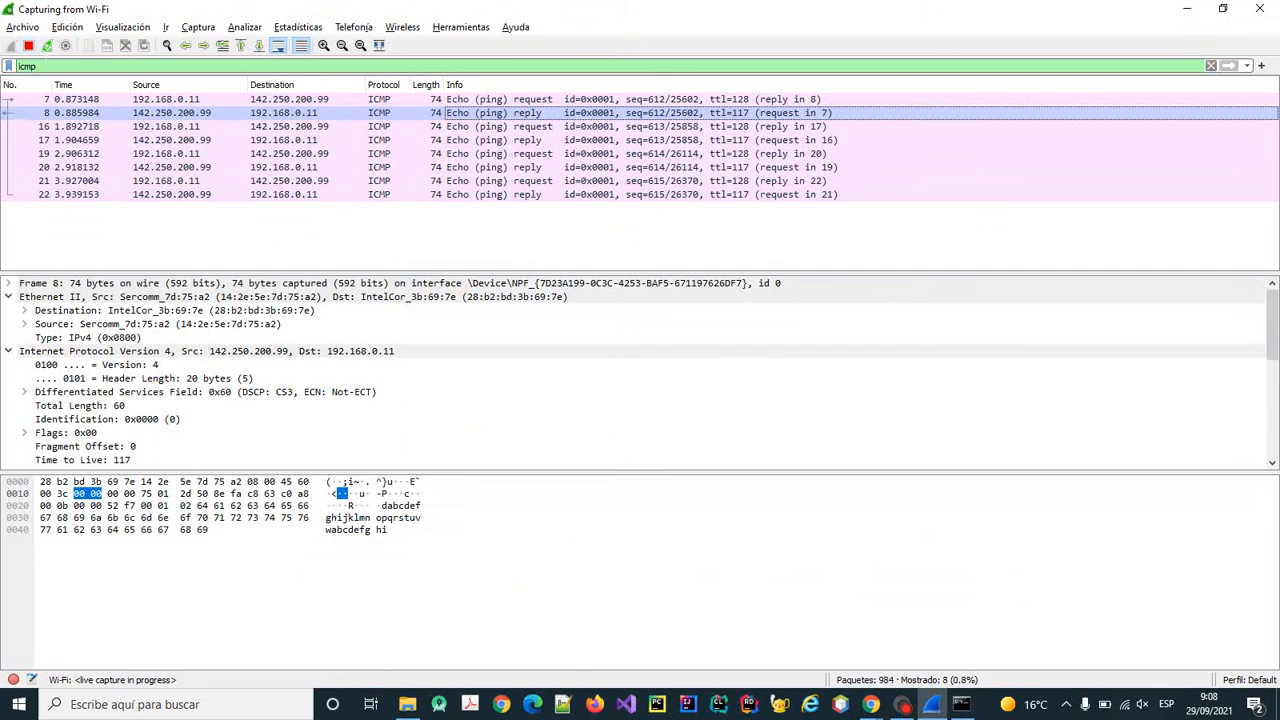
key("ctrl+slash")
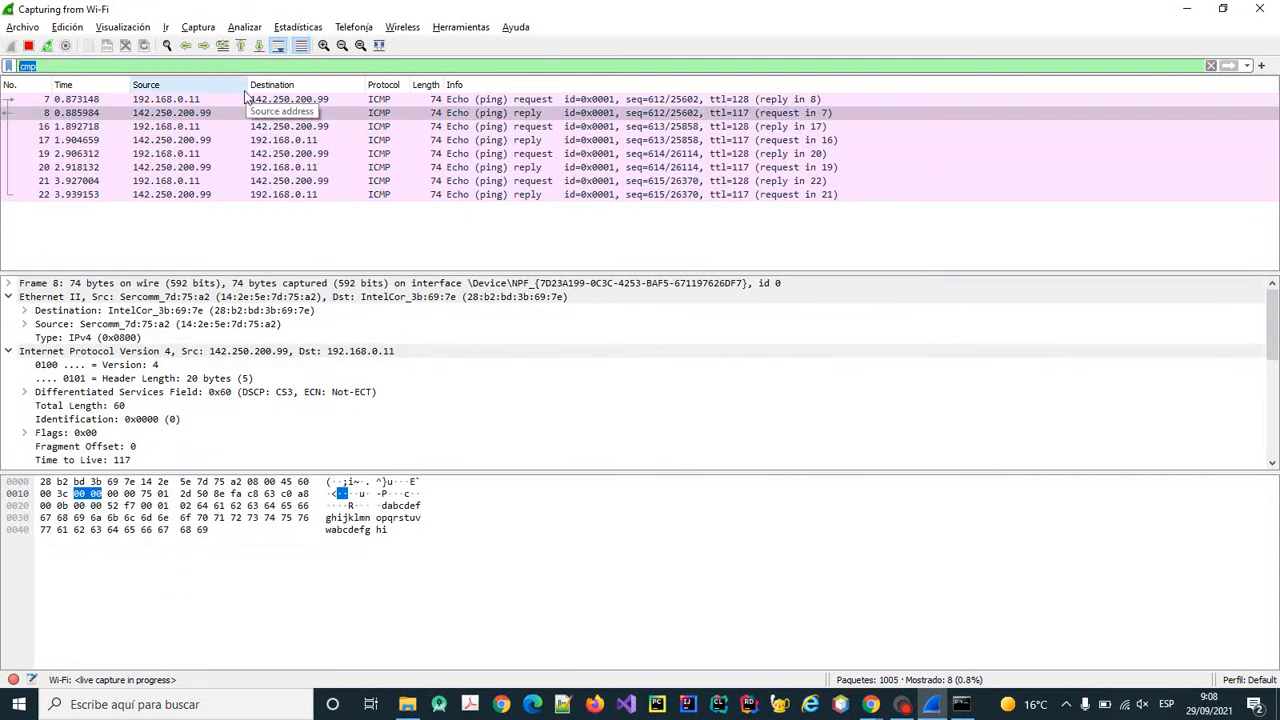
key("BackSpace")
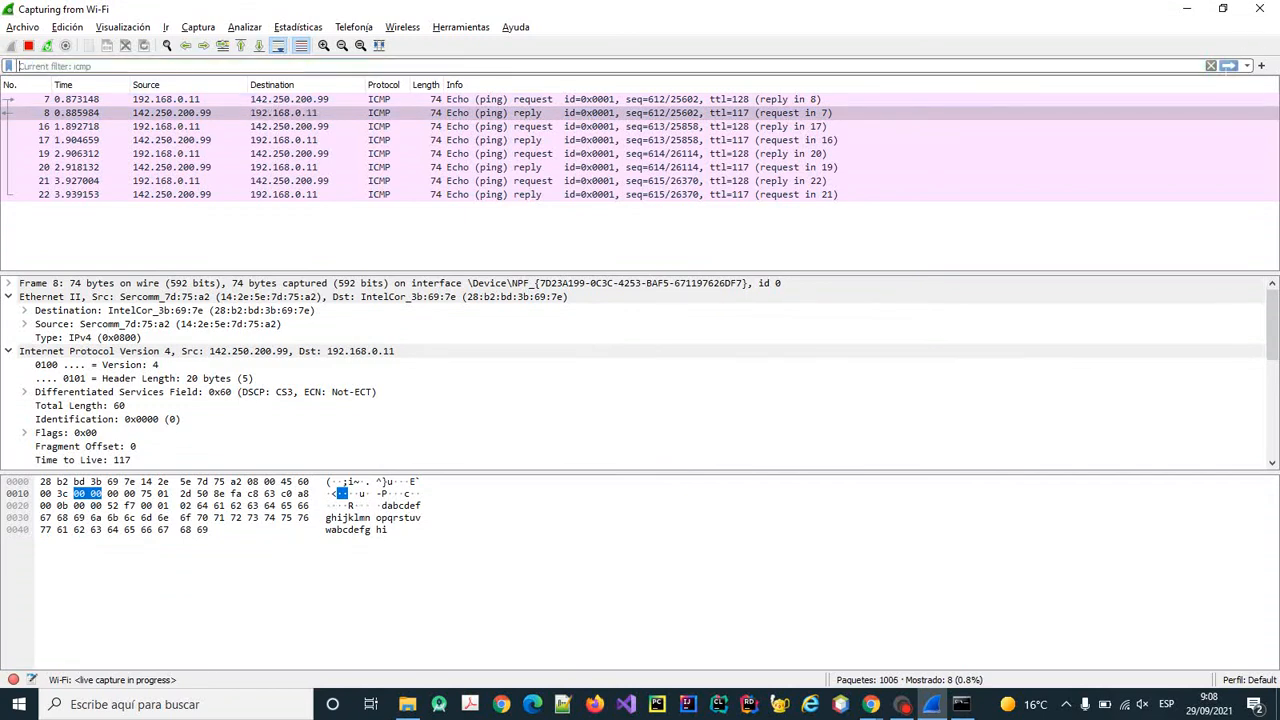
key("Return")
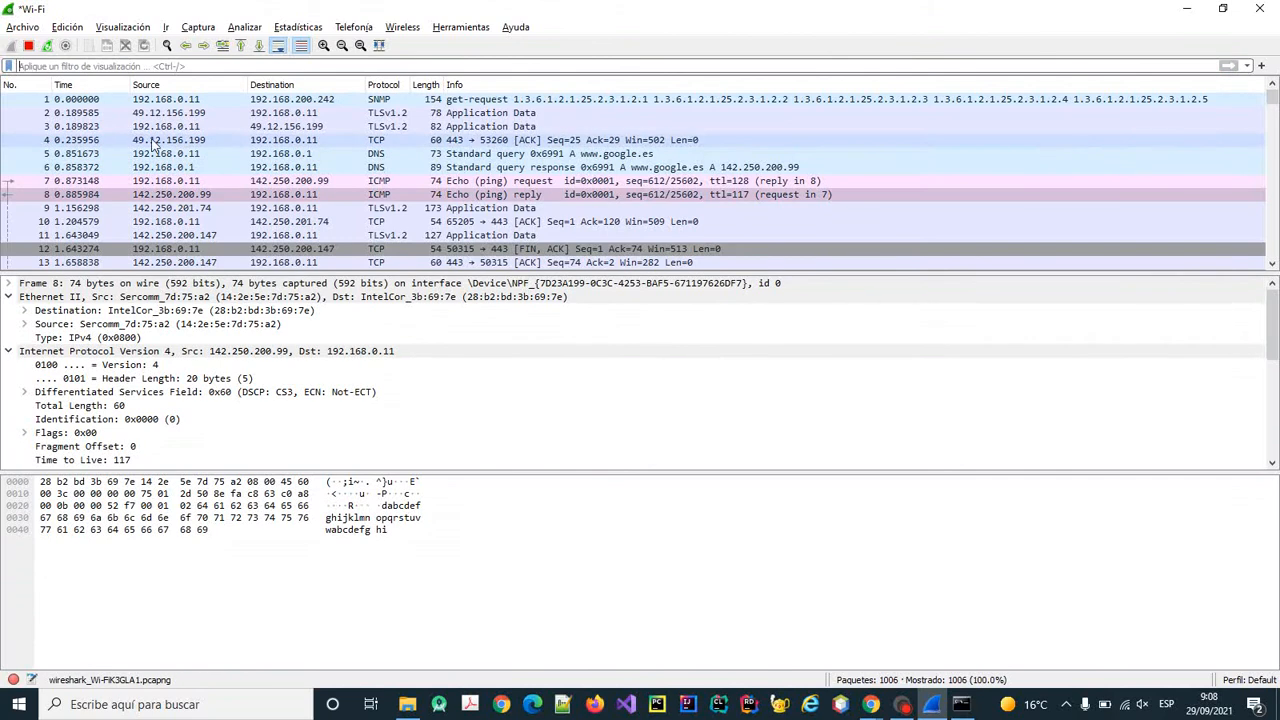
Stop the Wireshark capture and open a new tab in the Chrome browser.
left_click(30, 46)
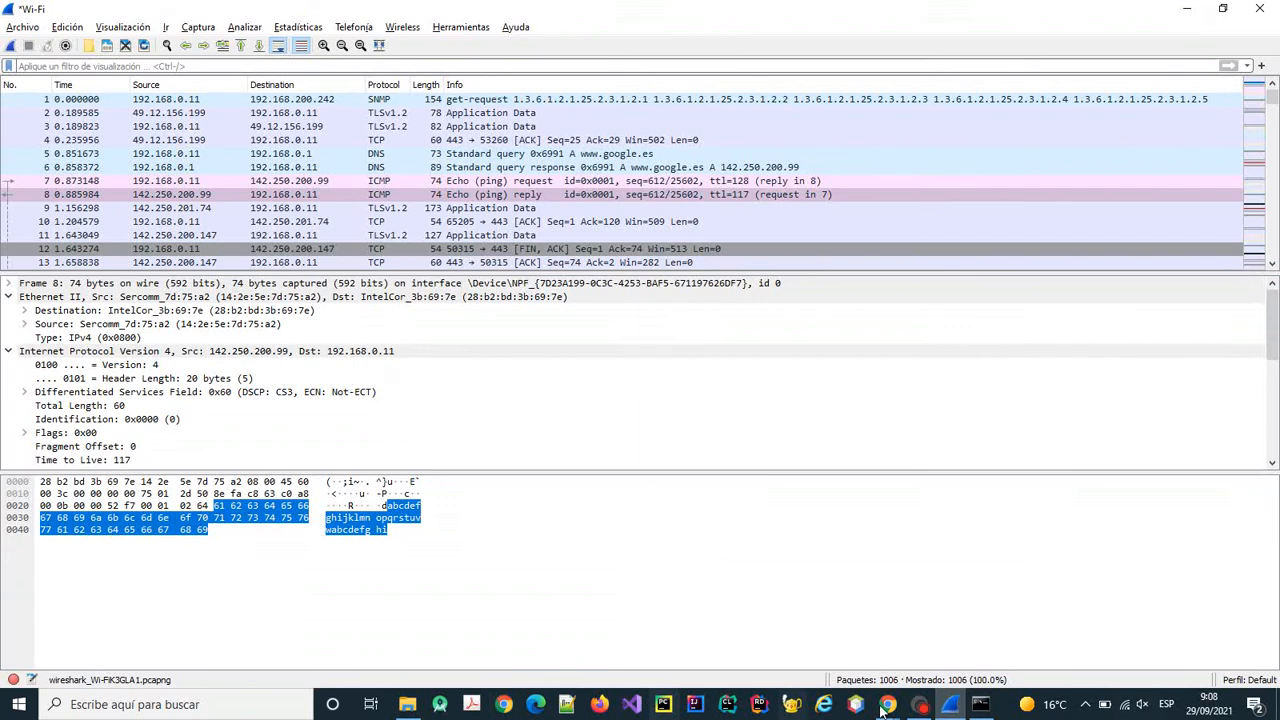
mouse_move(887, 704)
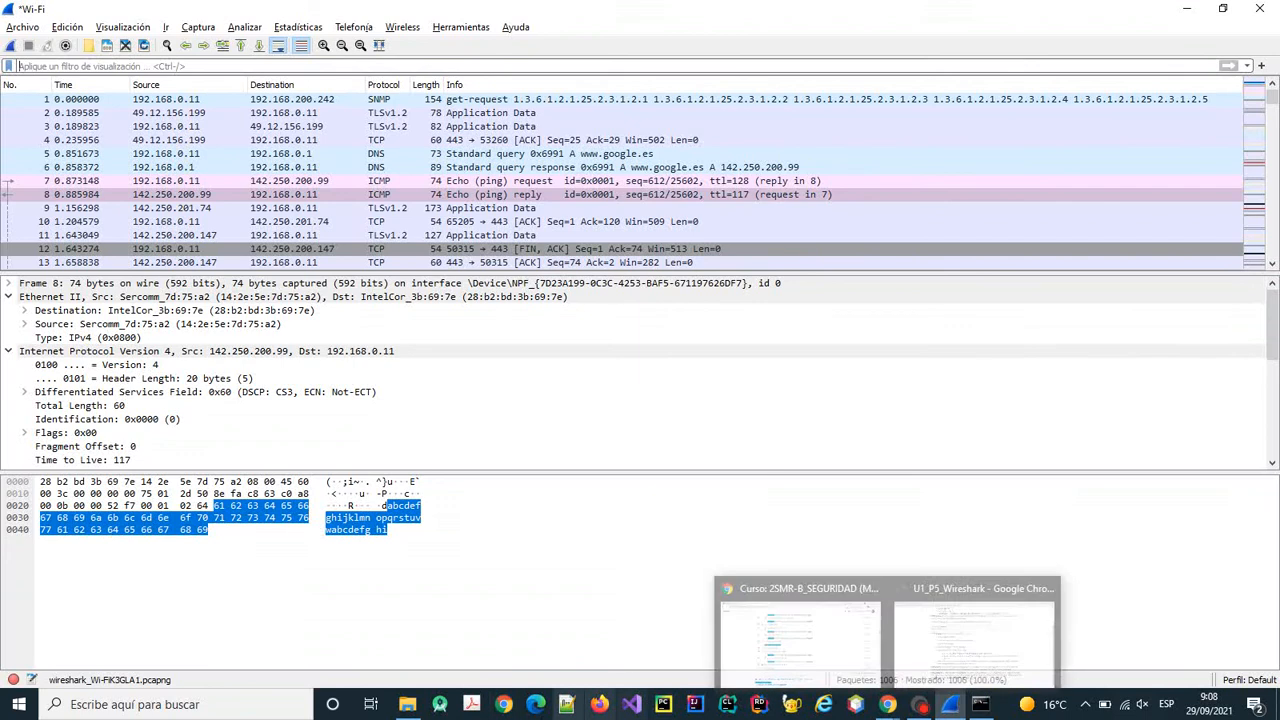
left_click(883, 704)
left_click(852, 662)
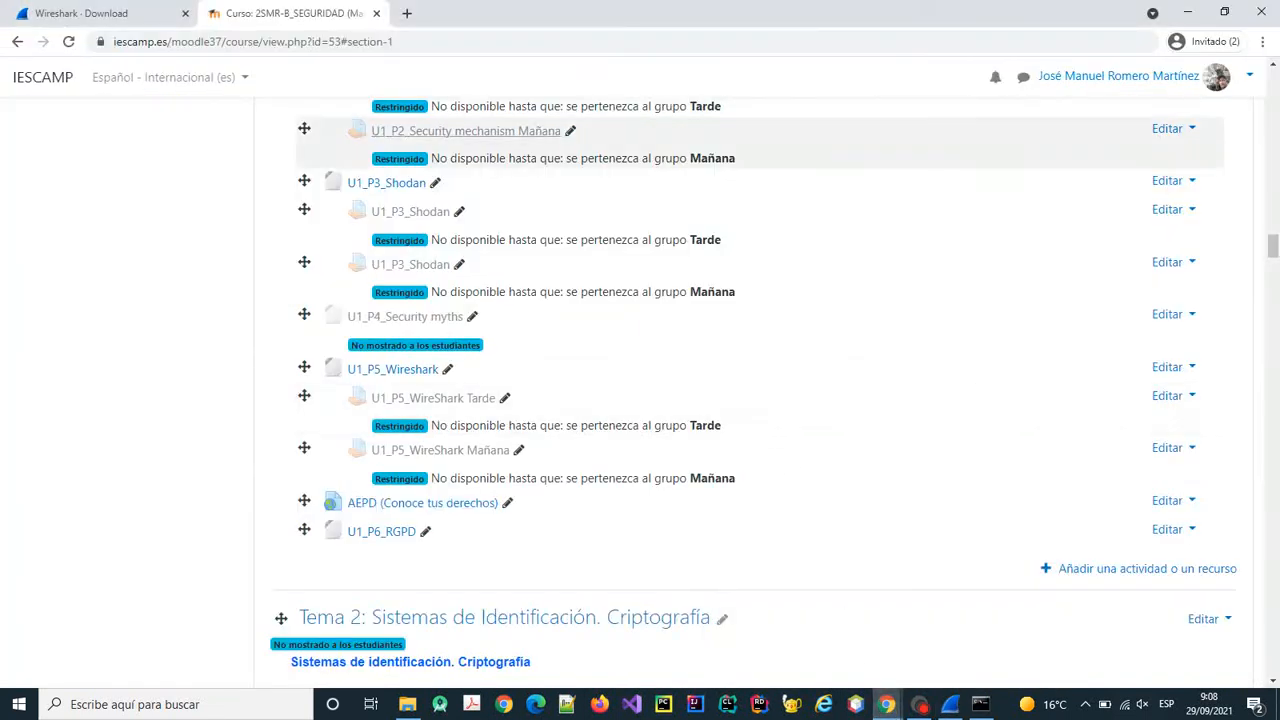
left_click(406, 14)
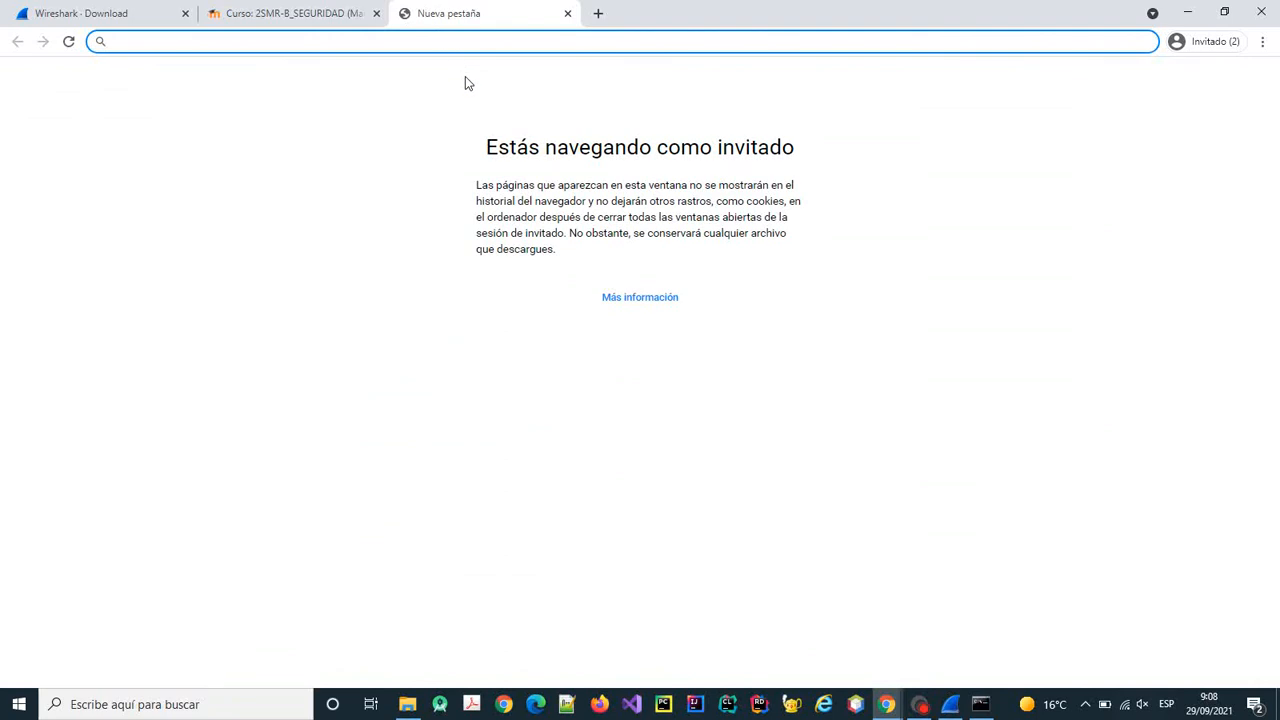
key("alt+Tab")
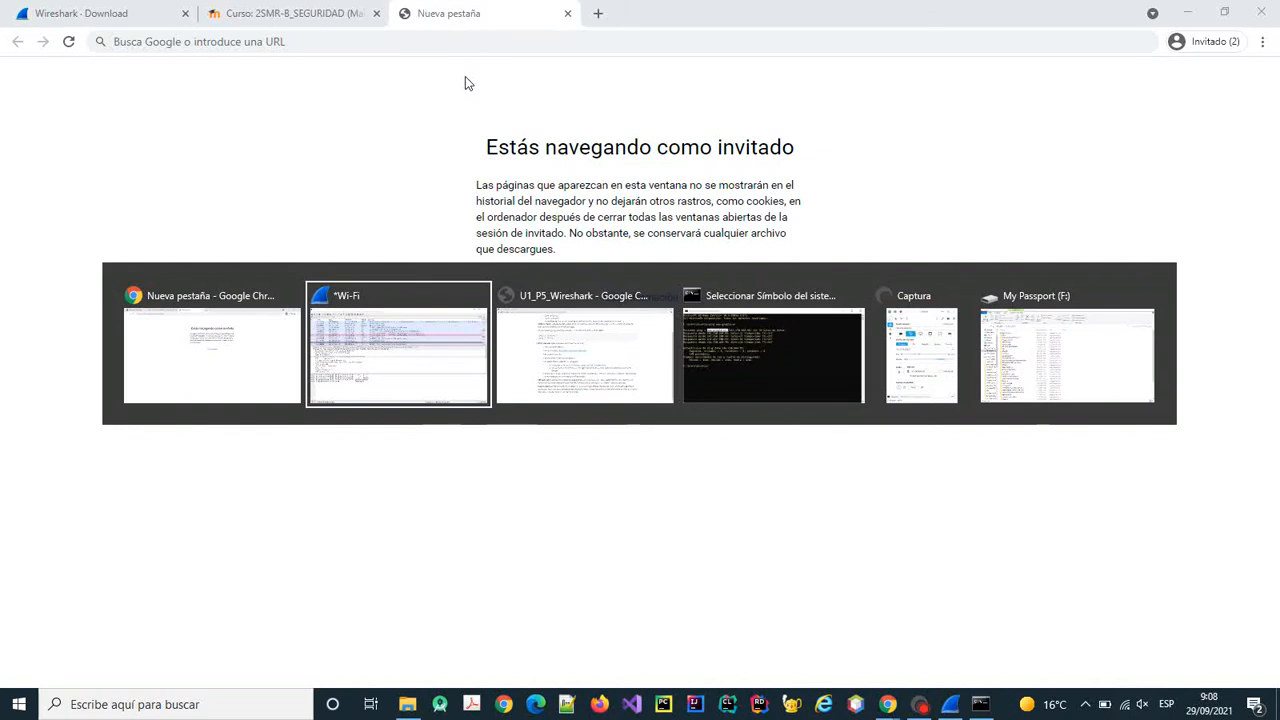
key("alt+Tab")
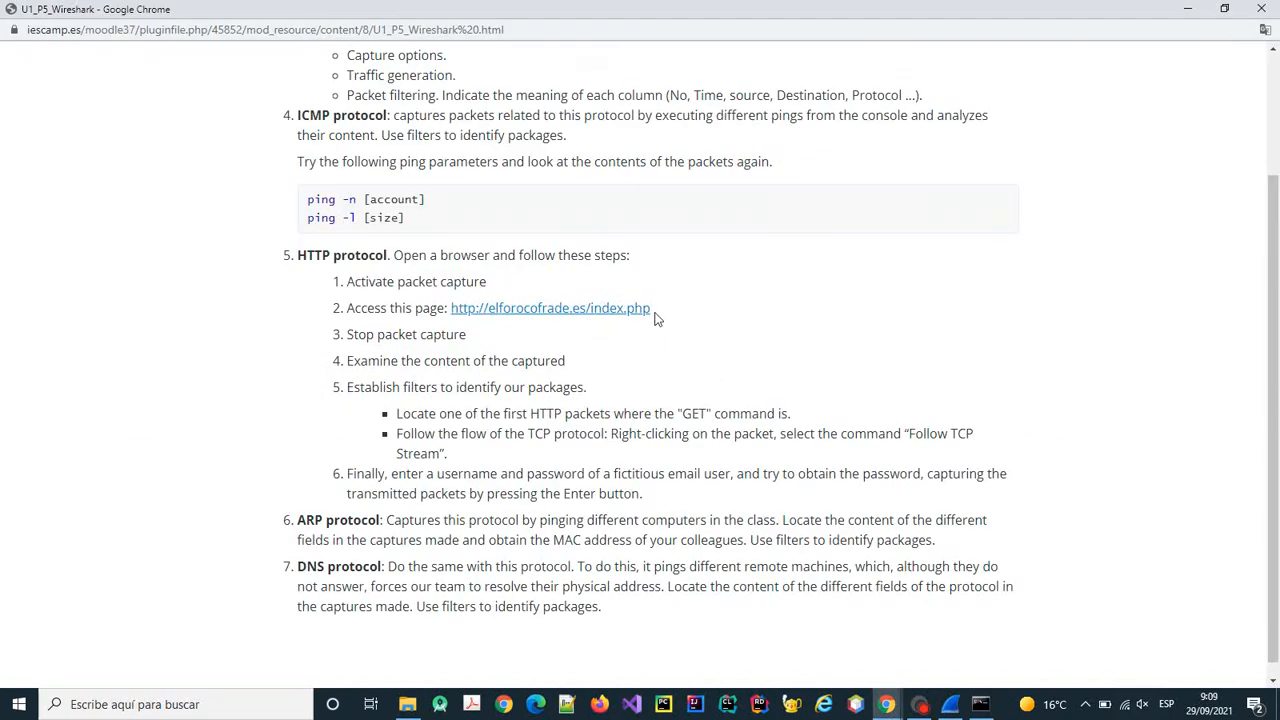
left_click_drag(656, 316, 450, 311)
key("ctrl+c")
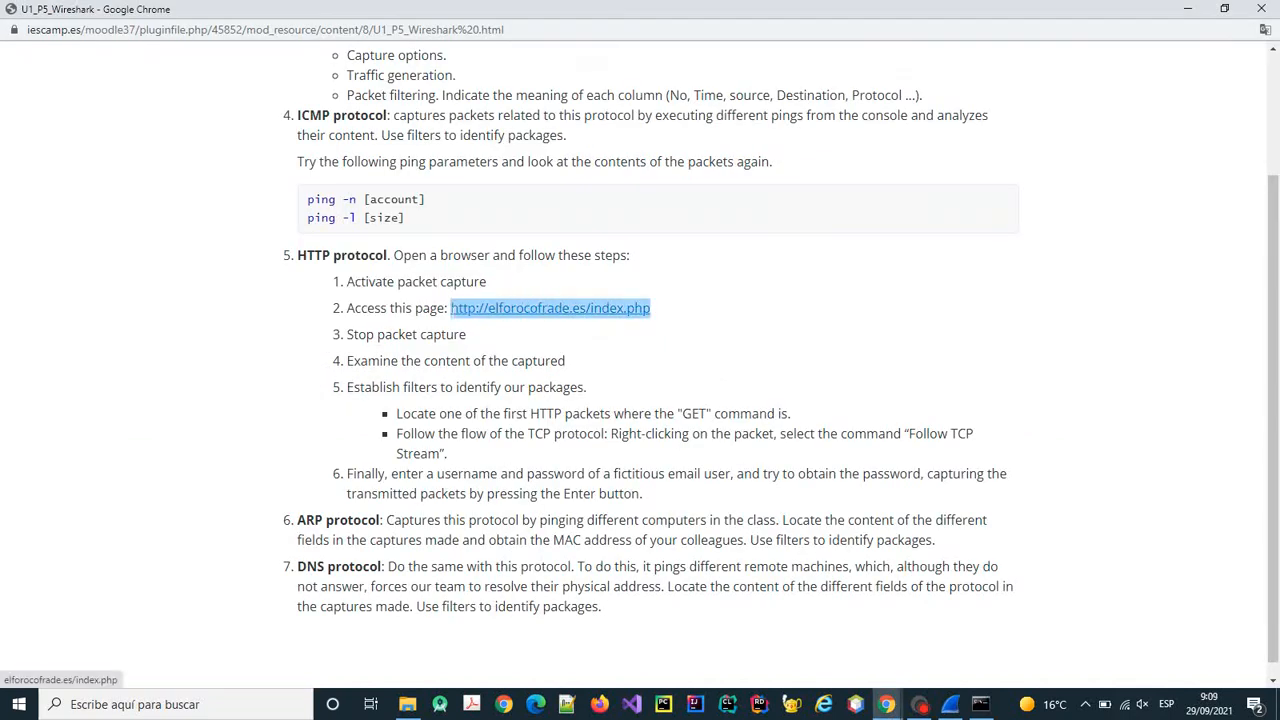
right_click(460, 314)
left_click(514, 432)
key("alt+Tab")
key("ctrl+v")
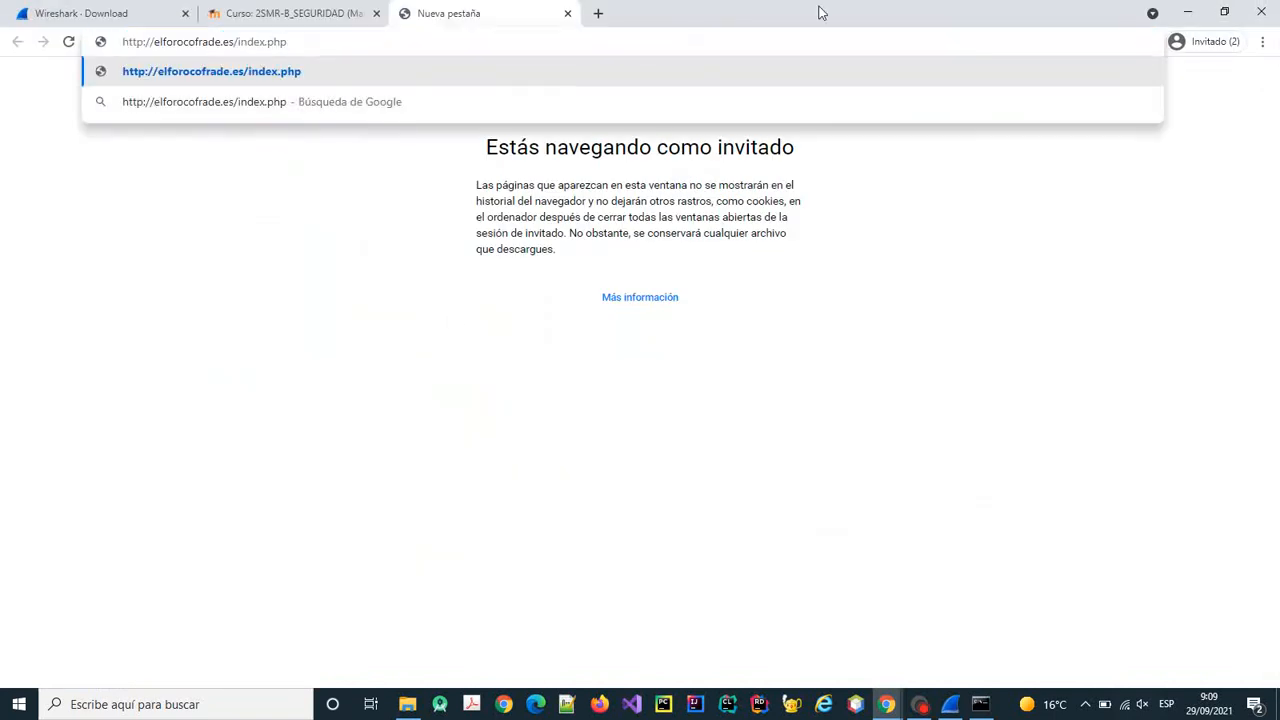
key("alt+Tab")
key("alt+Tab")
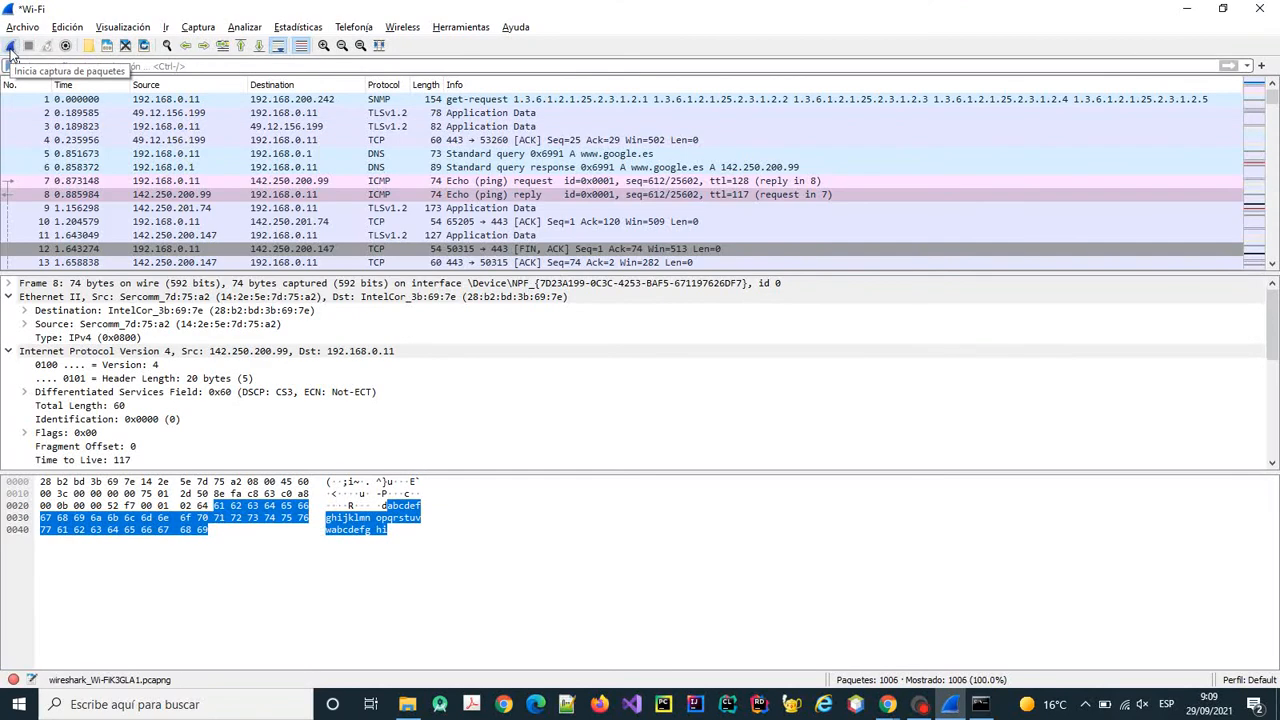
Restart the capture without saving and load elforocofrade.es/index.php in the guest tab.
left_click(10, 47)
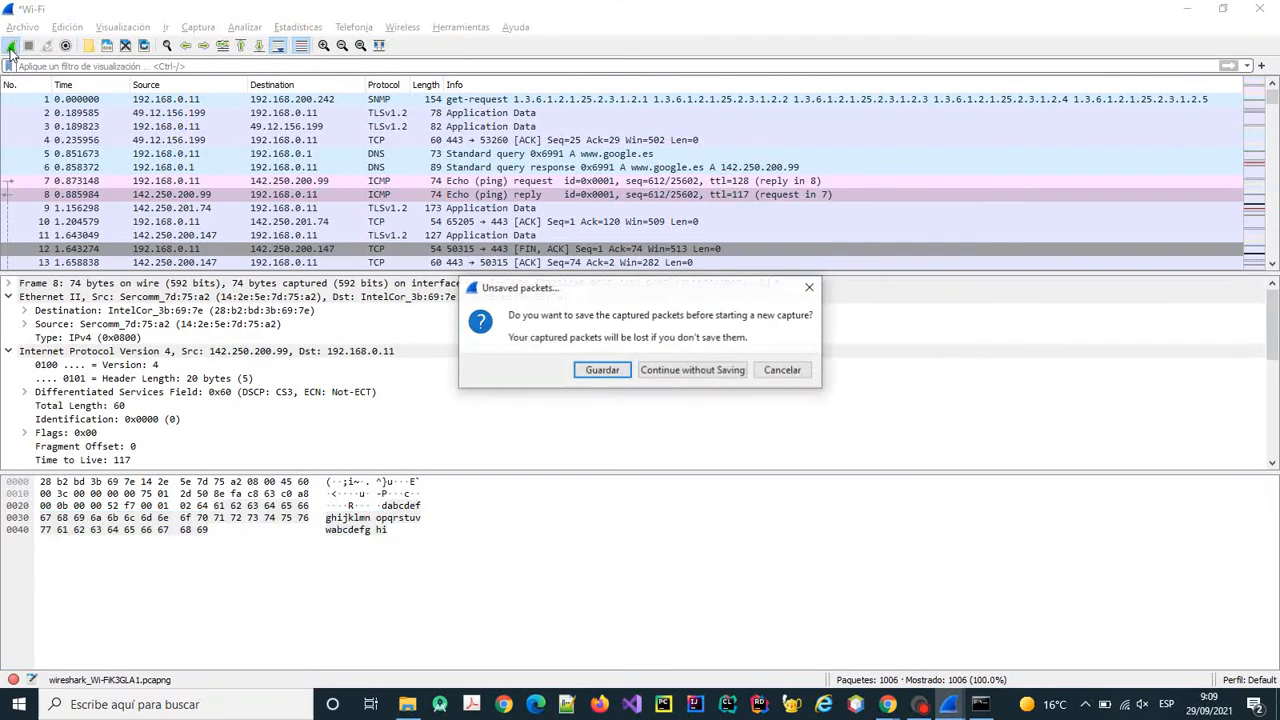
left_click(690, 371)
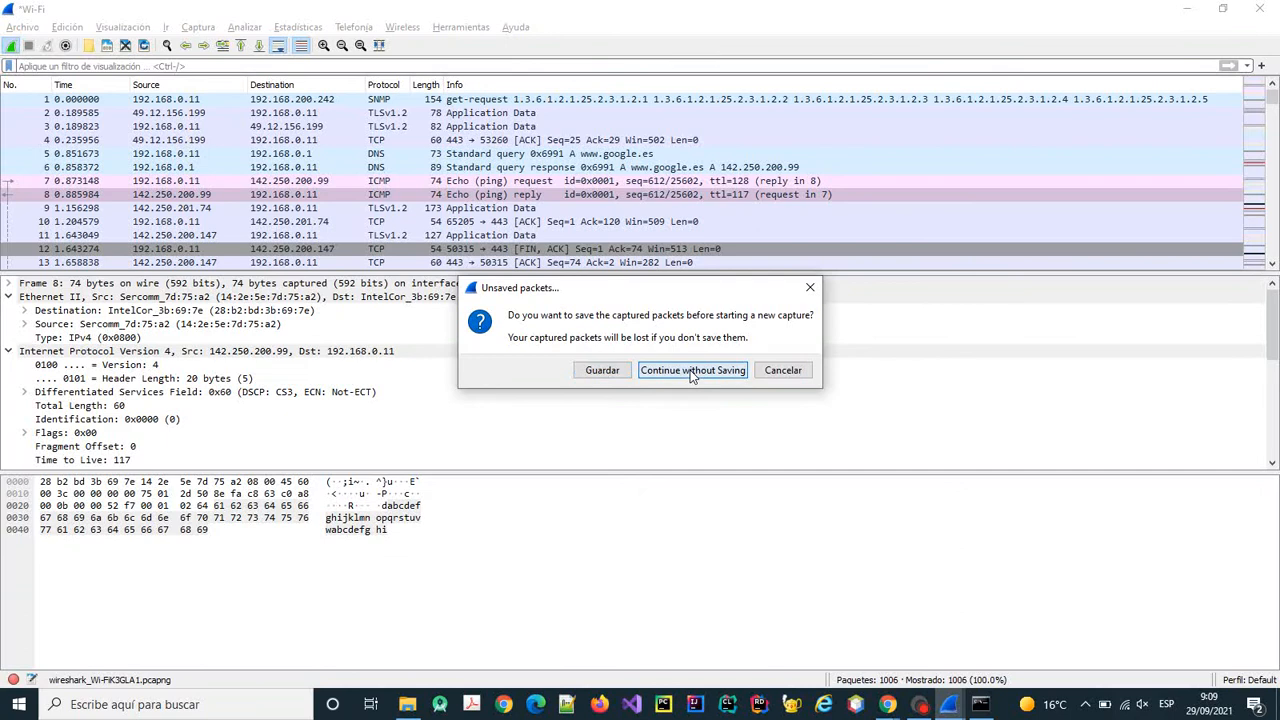
key("alt+Tab")
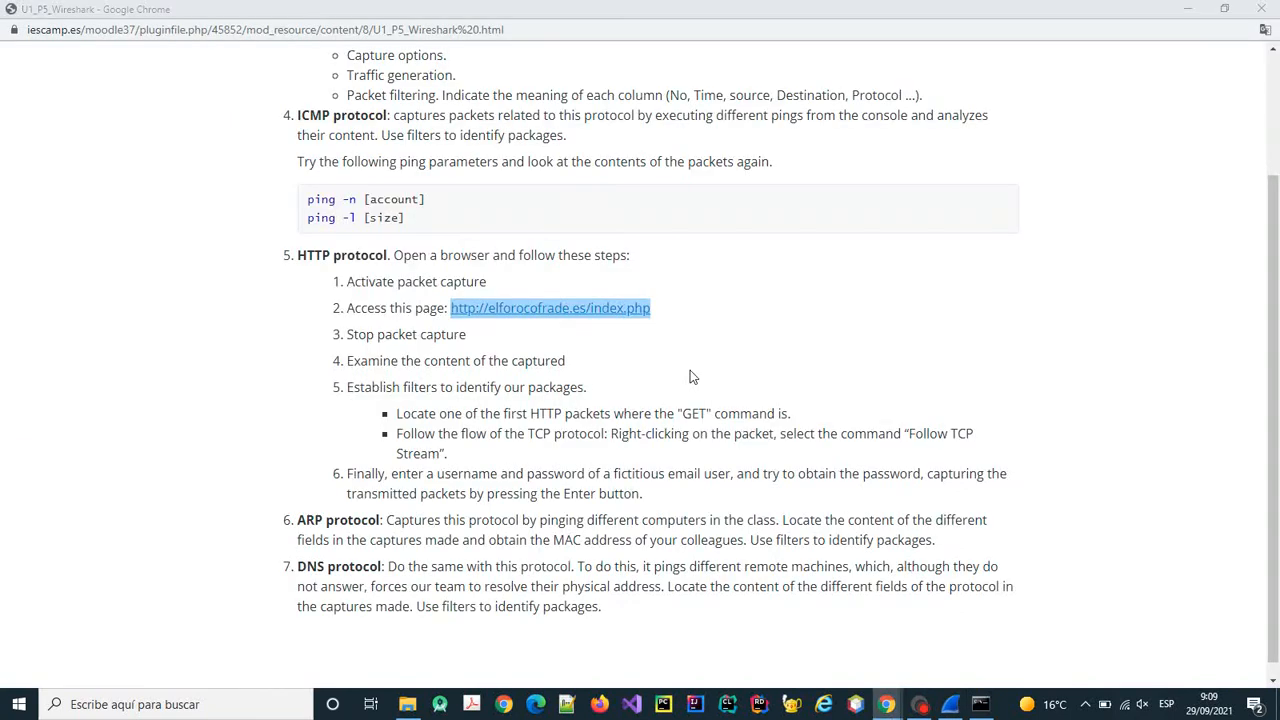
key("alt+Tab")
key("Tab")
key("ctrl+v")
key("Return")
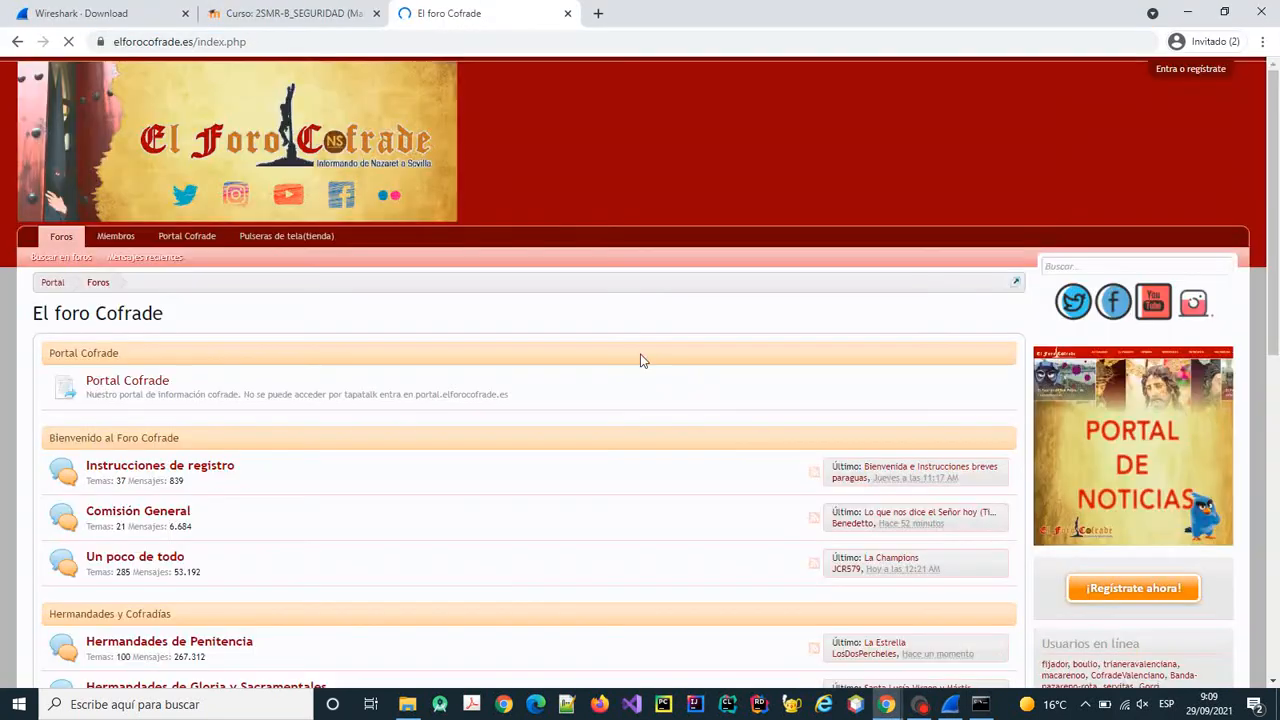
key("alt+Tab")
key("alt+Tab")
key("alt+Tab")
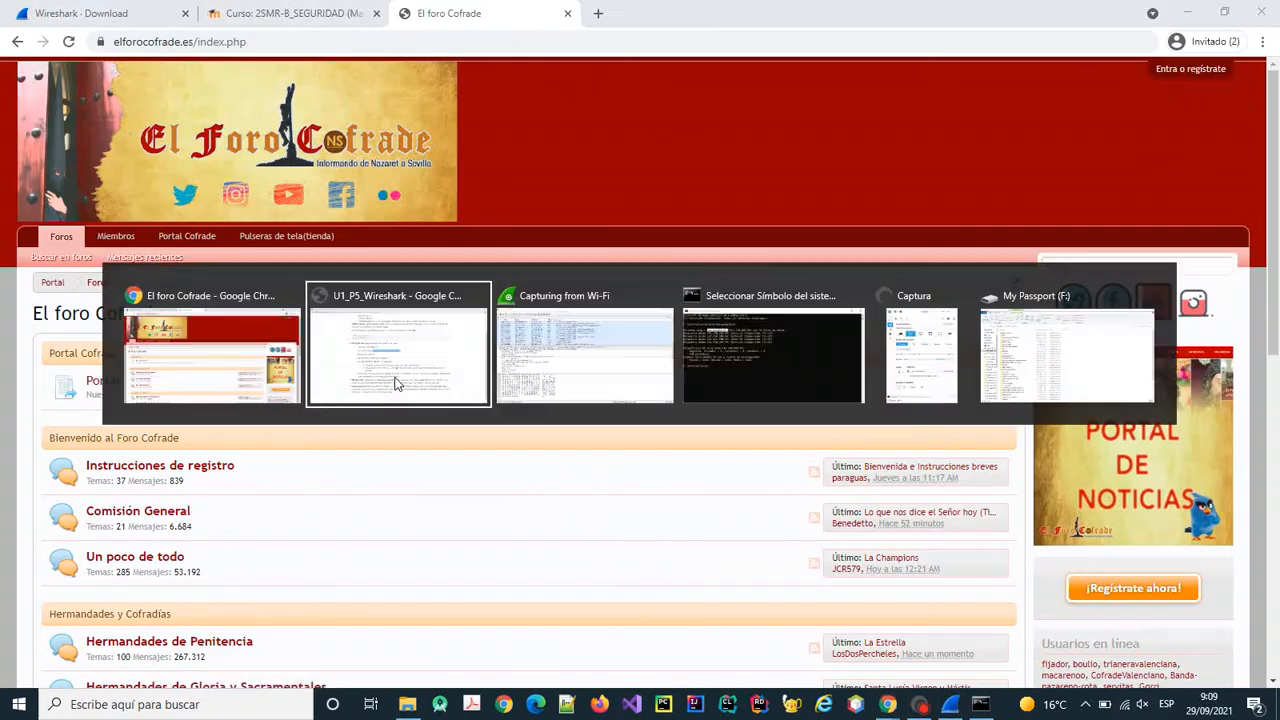
key("alt+Tab")
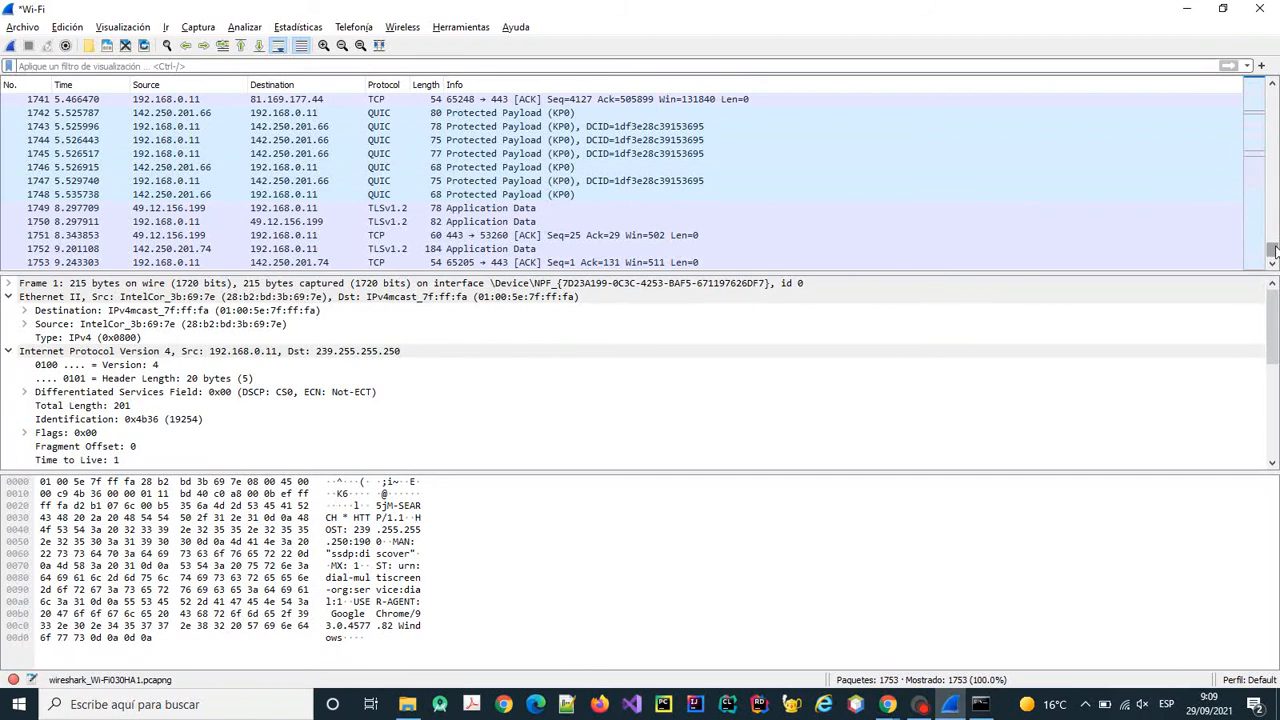
left_click_drag(1274, 250, 1274, 95)
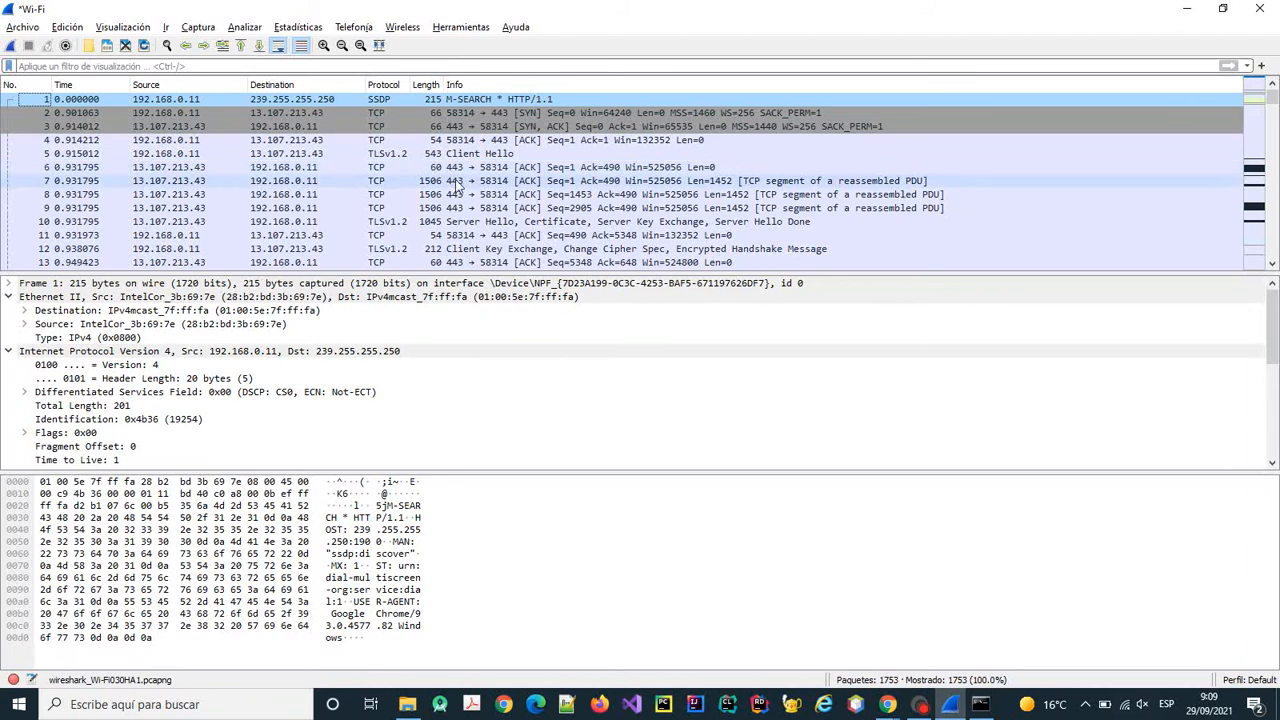
left_click(478, 101)
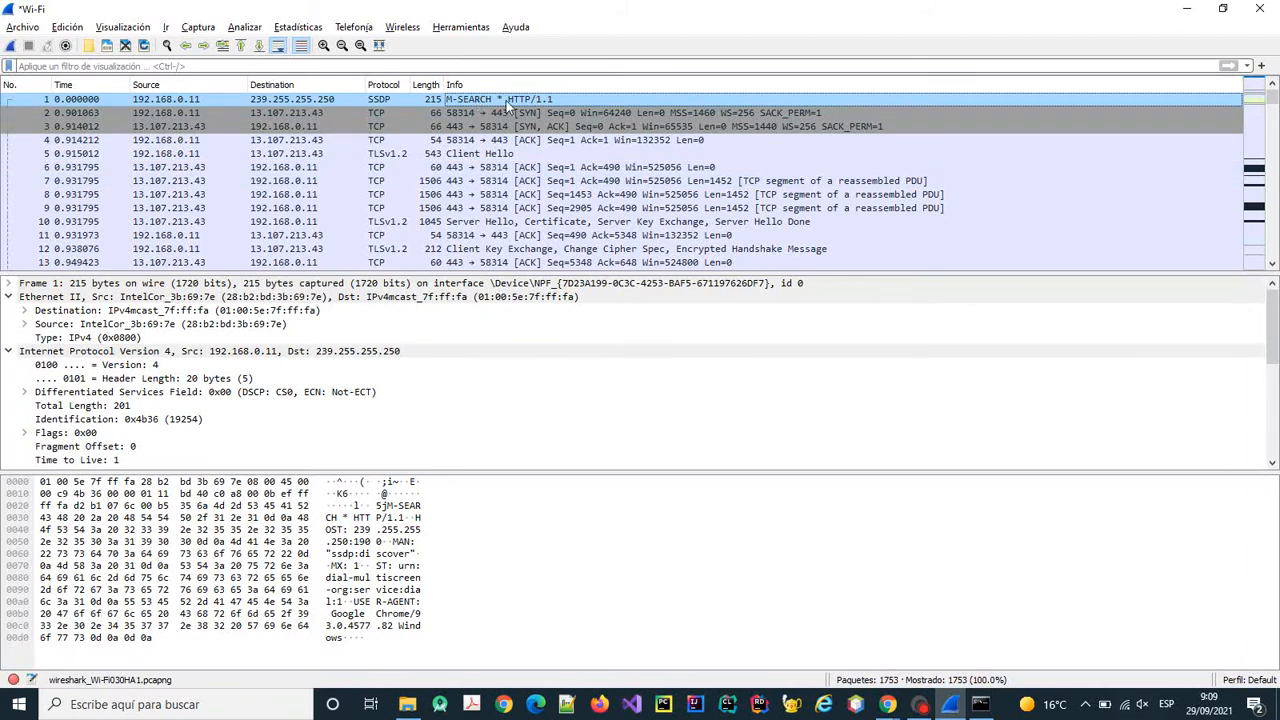
double_click(507, 104)
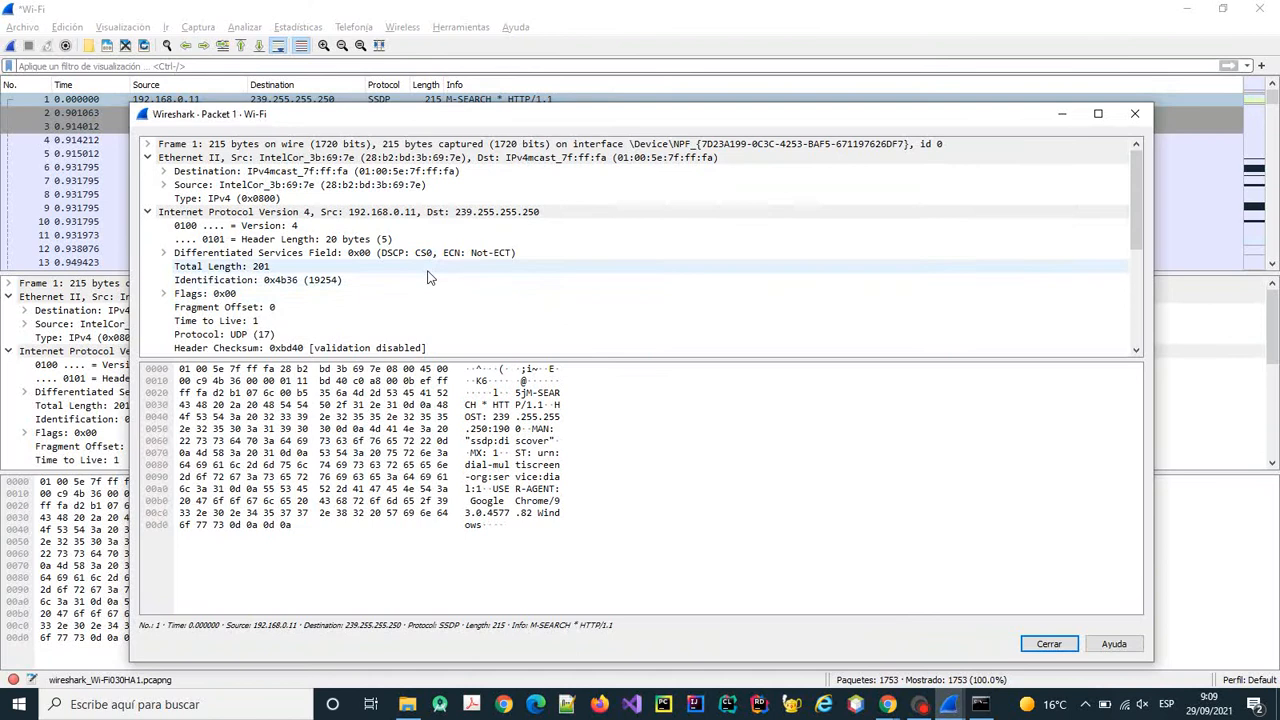
scroll(428, 277, "down", 1)
scroll(428, 270, "down", 3)
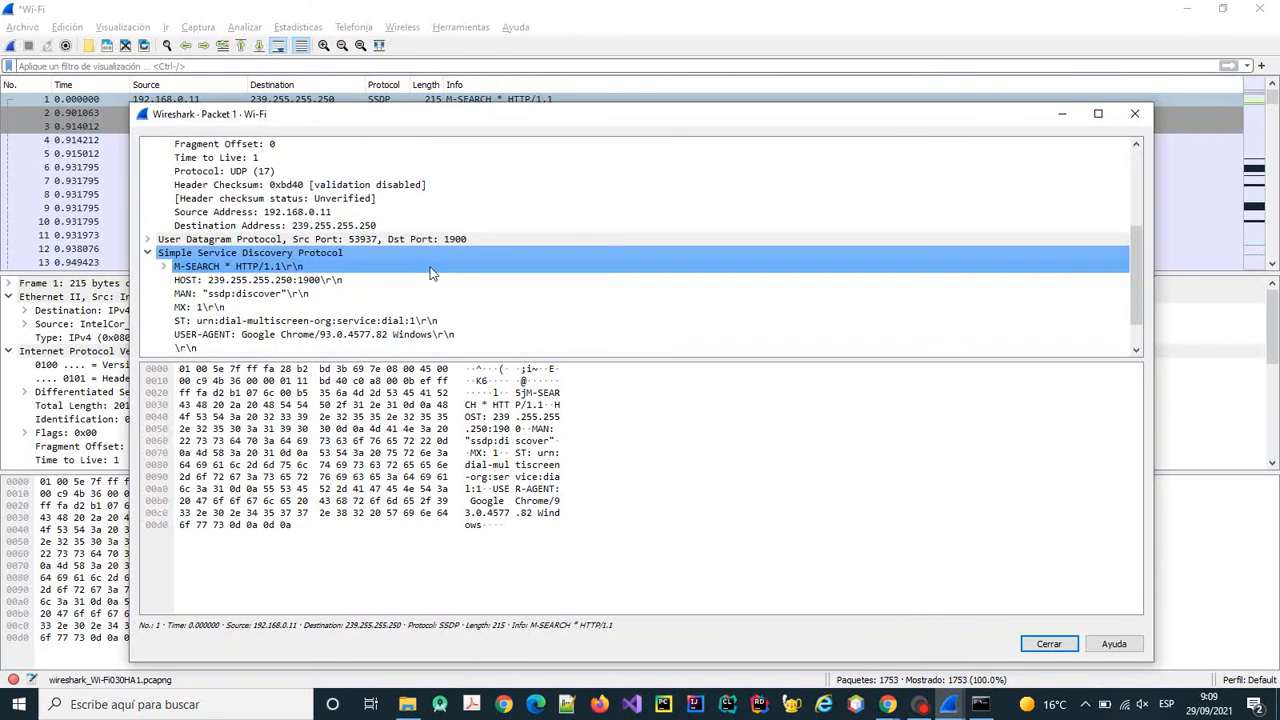
scroll(430, 272, "down", 1)
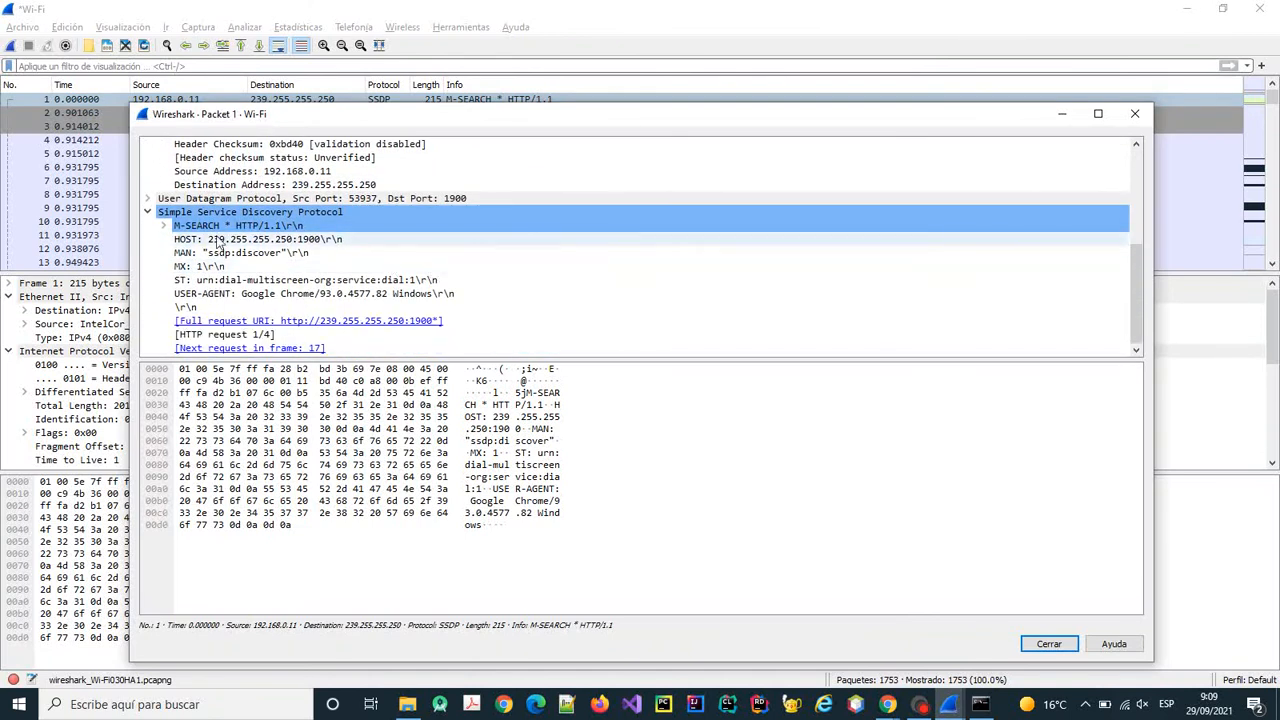
scroll(217, 243, "up", 1)
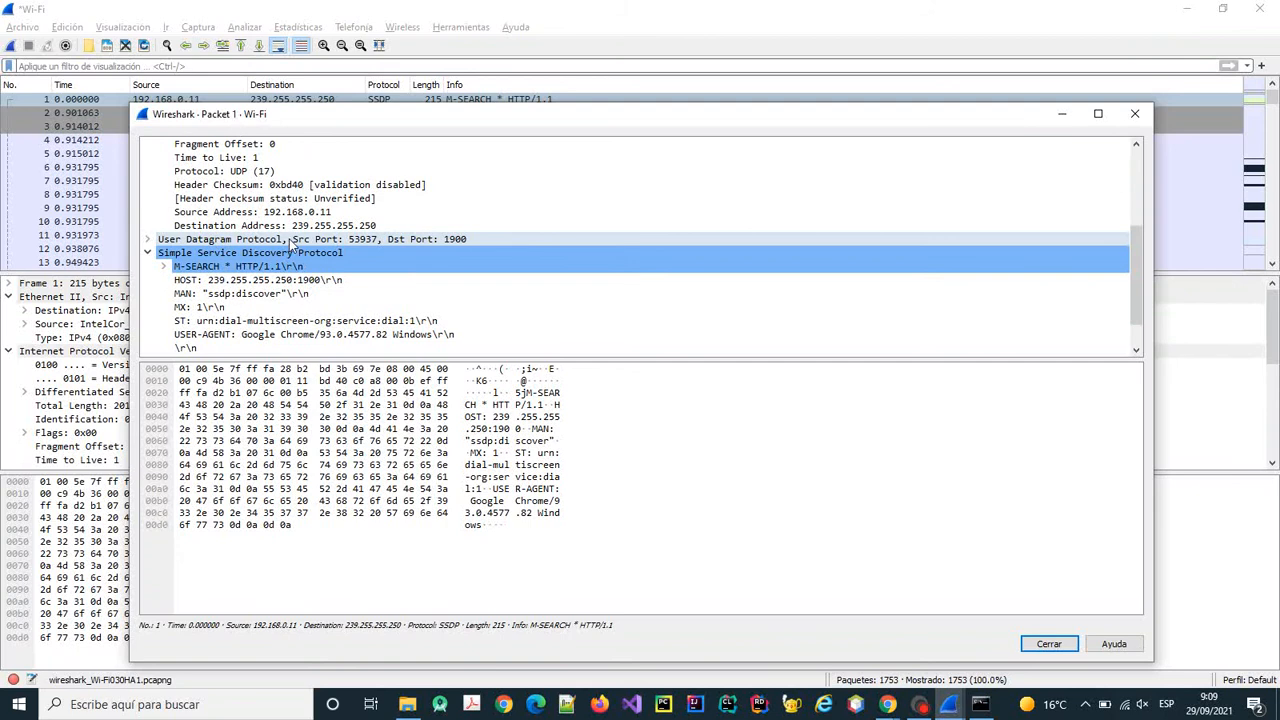
scroll(290, 245, "down", 1)
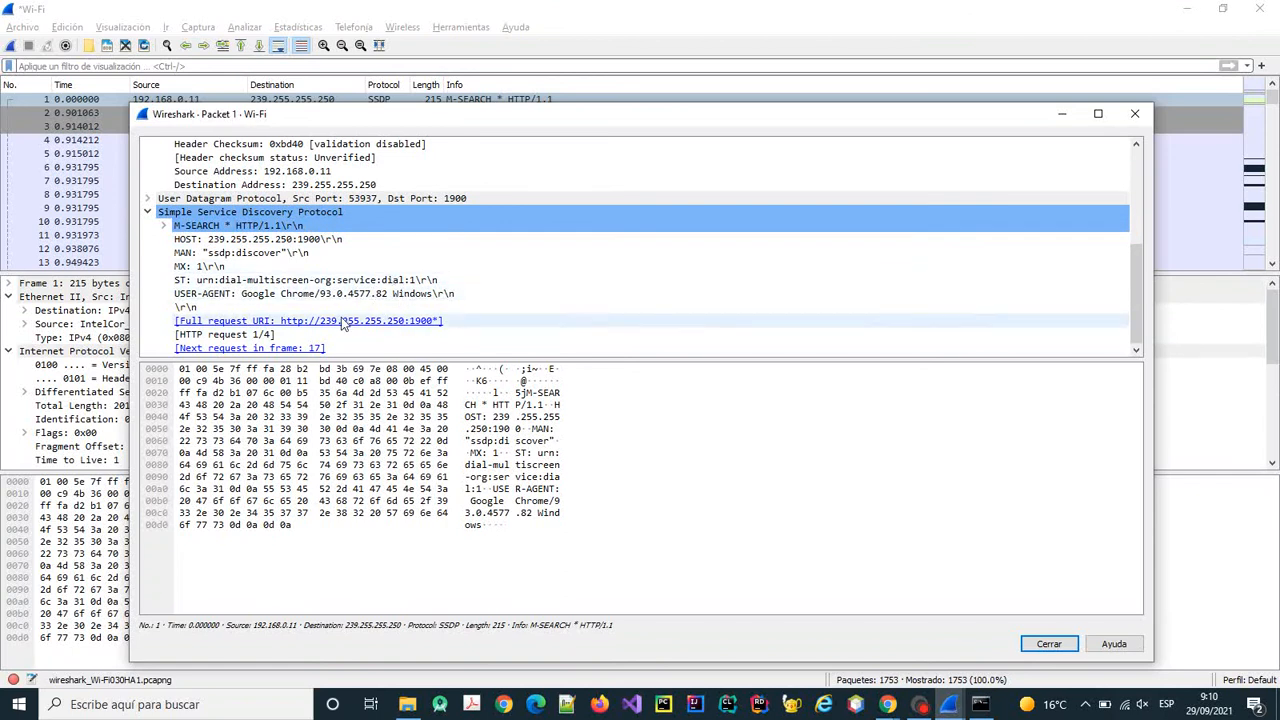
left_click(1135, 113)
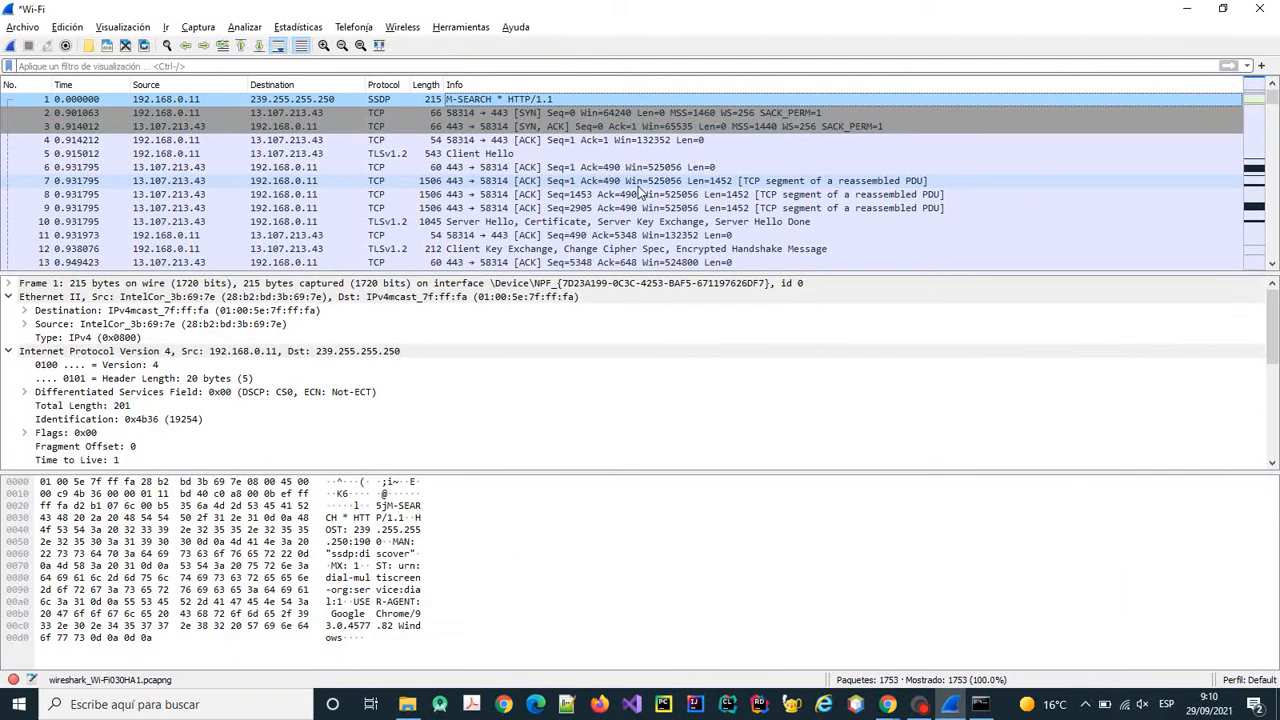
Apply the http filter, leaving 2 of 1753 packets: GET /index.php and its 301 reply.
scroll(641, 190, "down", 3)
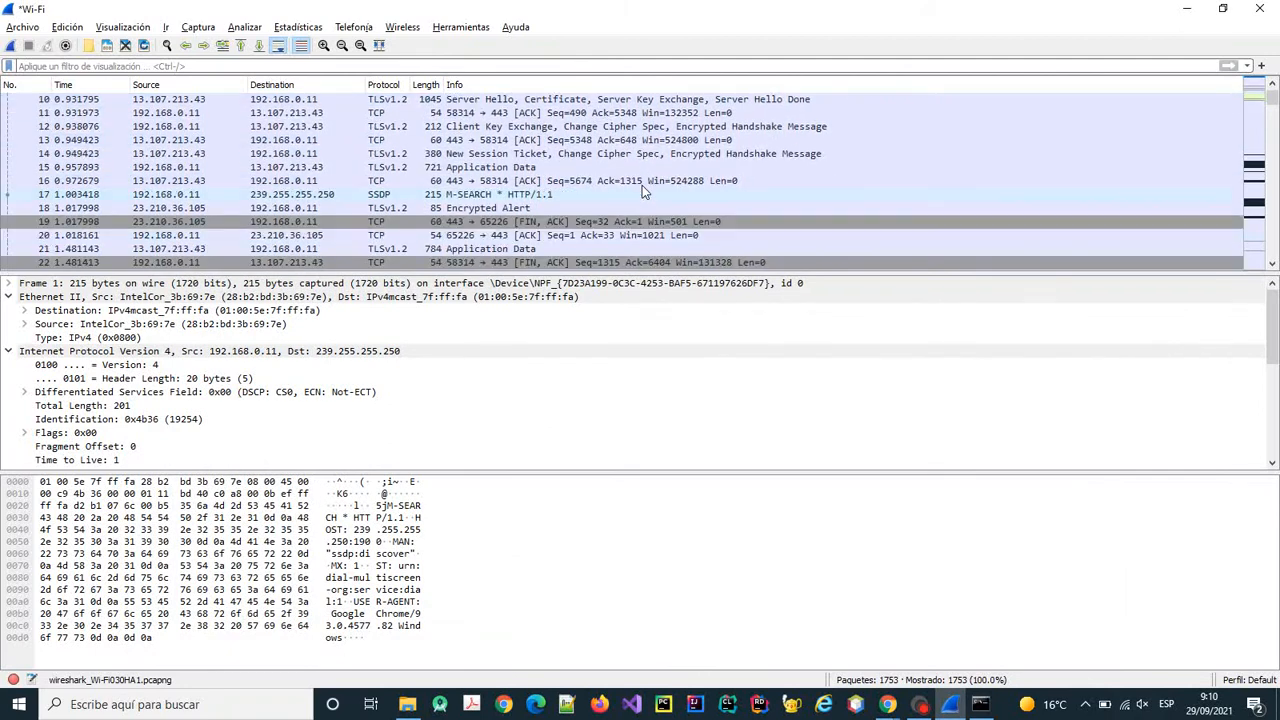
scroll(642, 185, "up", 2)
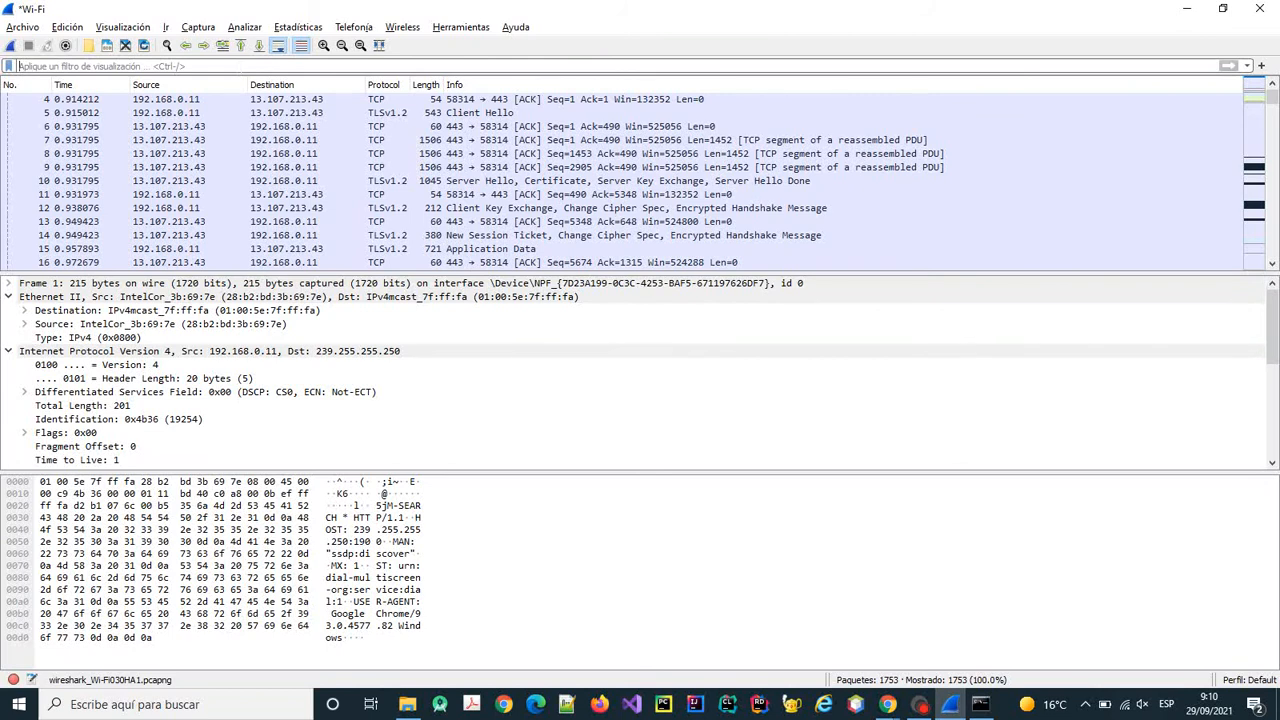
left_click(240, 66)
type("http")
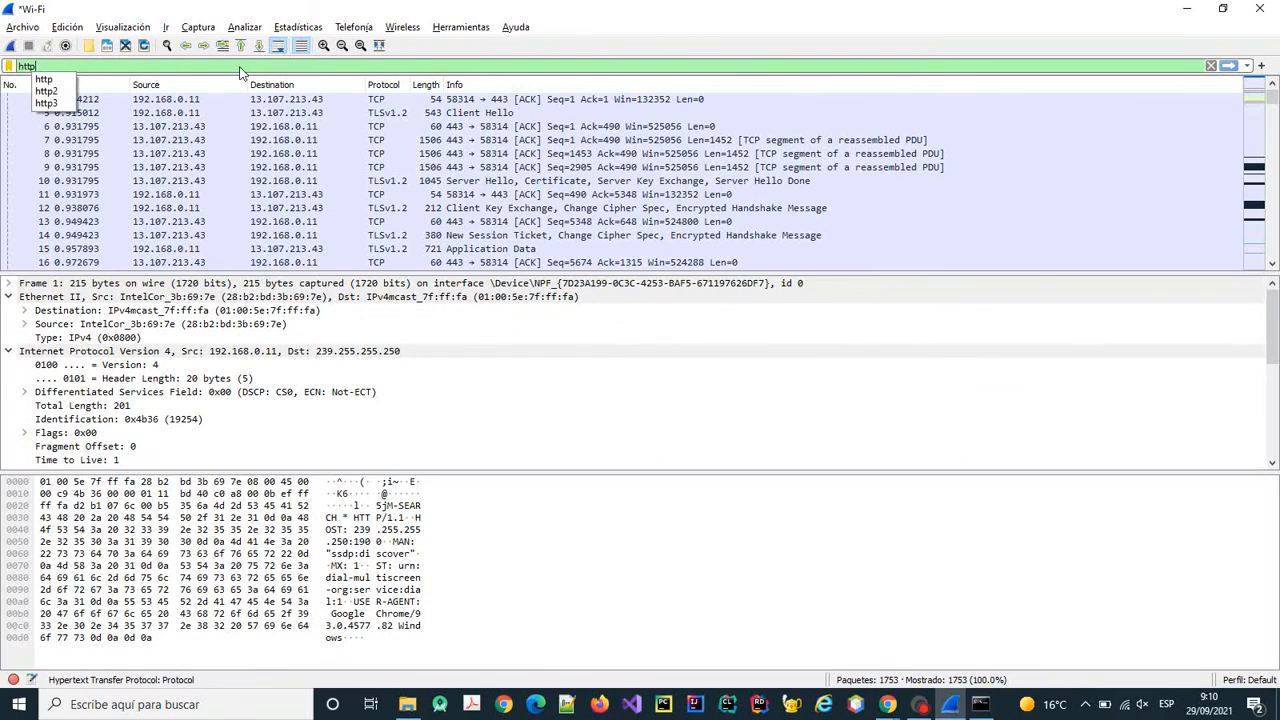
key("Return")
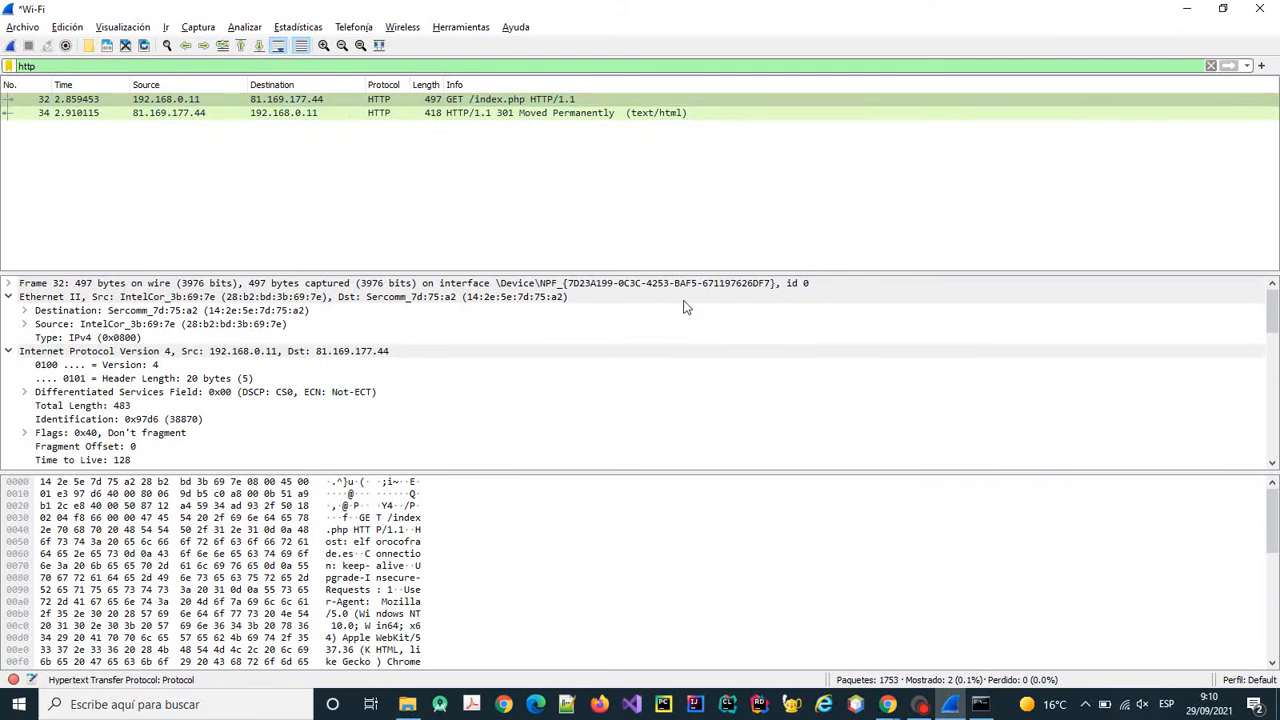
left_click(980, 704)
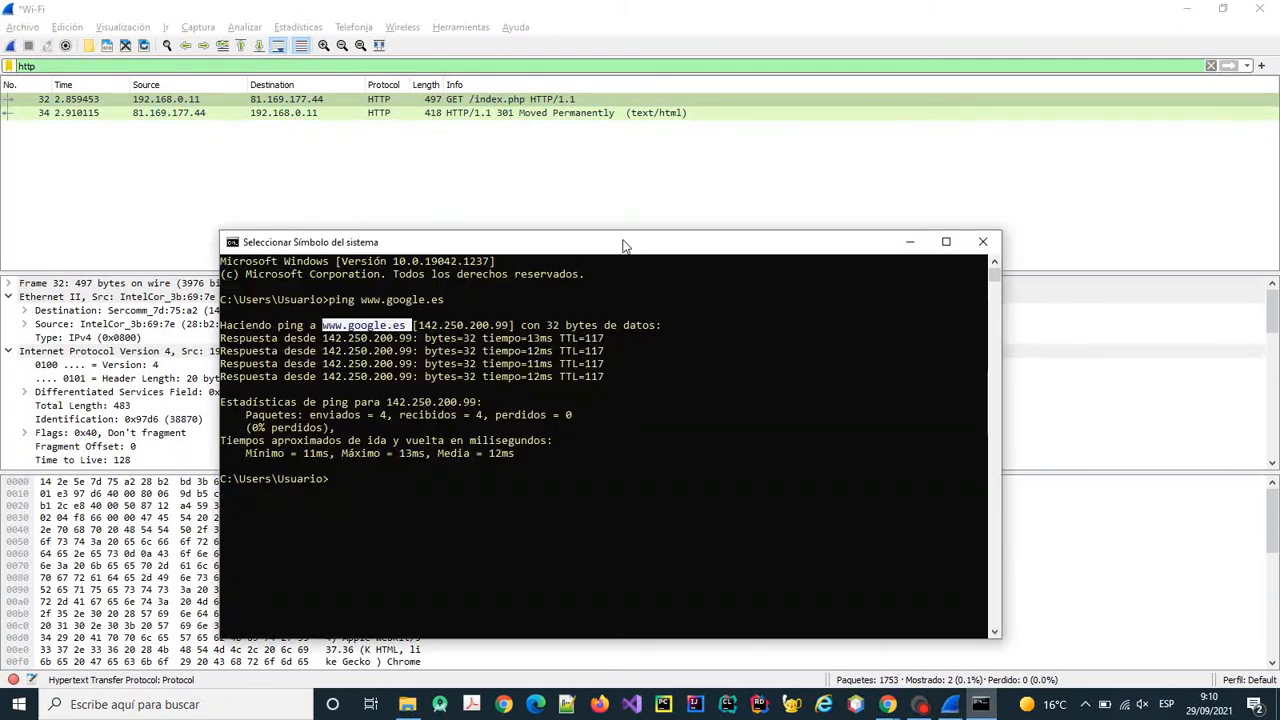
Ping elforocofrade.es, trimming the pasted forum URL down to just the domain.
left_click_drag(621, 247, 694, 234)
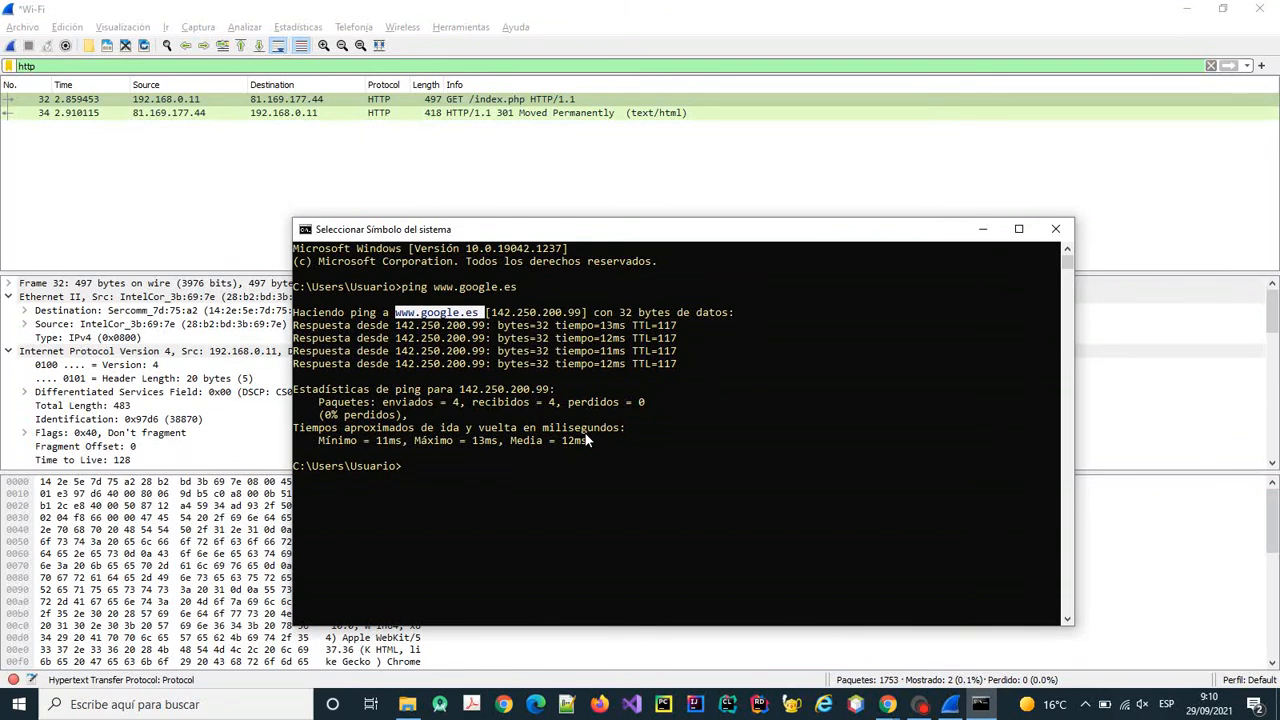
type("pi")
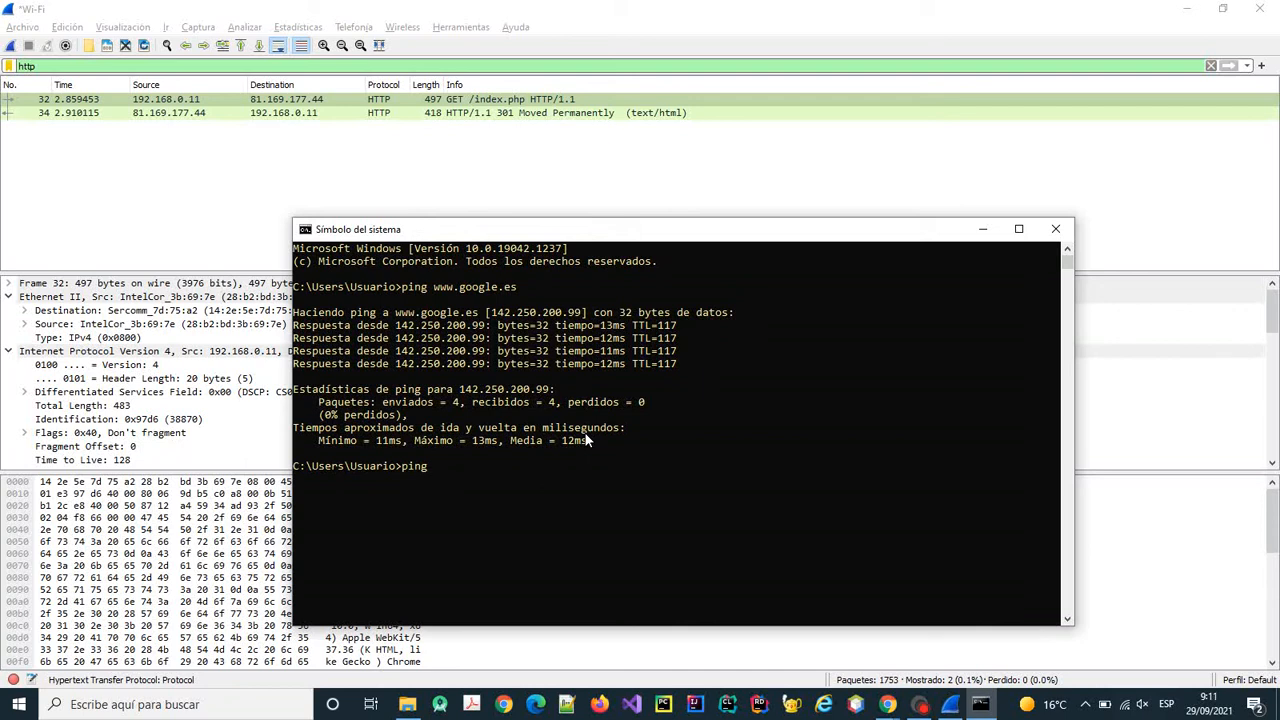
type("ng")
type("http://elforocofrade.es/index.php")
key("BackSpace")
key("BackSpace")
key("BackSpace")
key("BackSpace")
key("Left")
key("Left")
key("Left")
key("Left")
key("Left")
key("Left")
key("Left")
key("Left")
key("Left")
key("Left")
key("Left")
key("Left")
key("Left")
key("Left")
key("Left")
key("Left")
key("BackSpace")
key("BackSpace")
key("BackSpace")
key("BackSpace")
key("BackSpace")
key("BackSpace")
key("BackSpace")
key("Return")
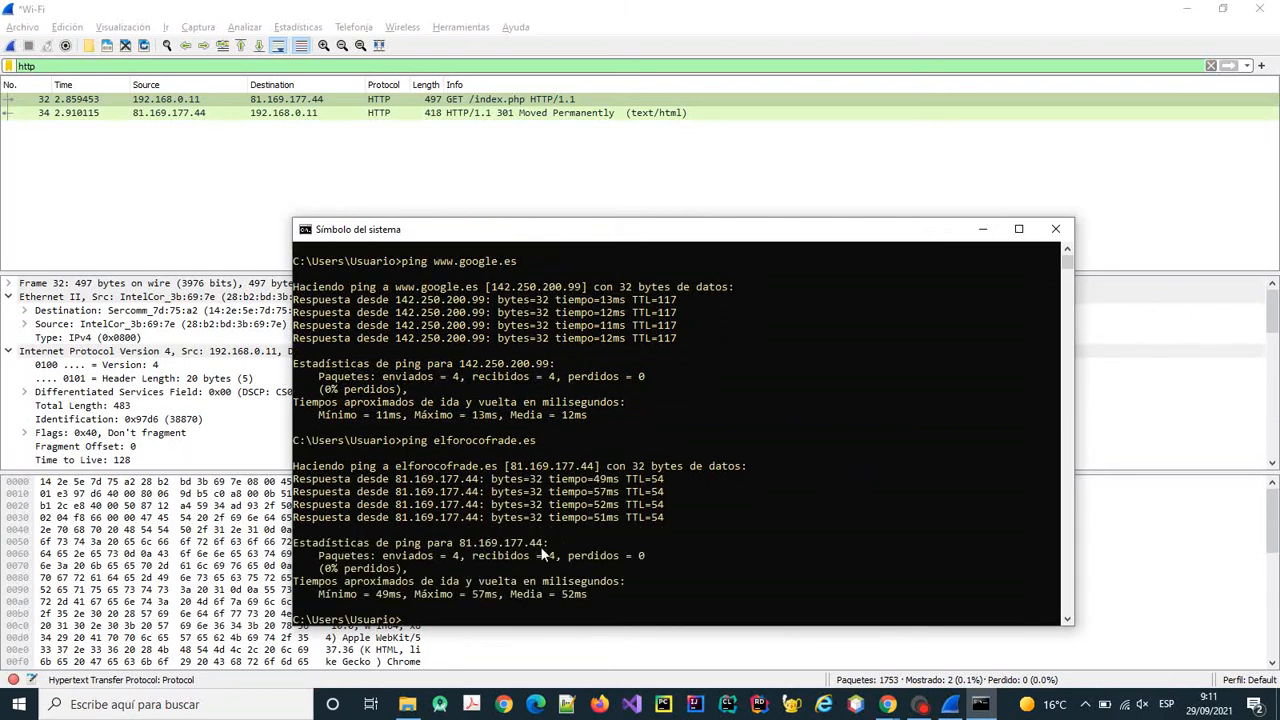
Select the returned IP address 81.169.177.44 and minimise the console.
left_click(515, 467)
left_click_drag(515, 467, 592, 468)
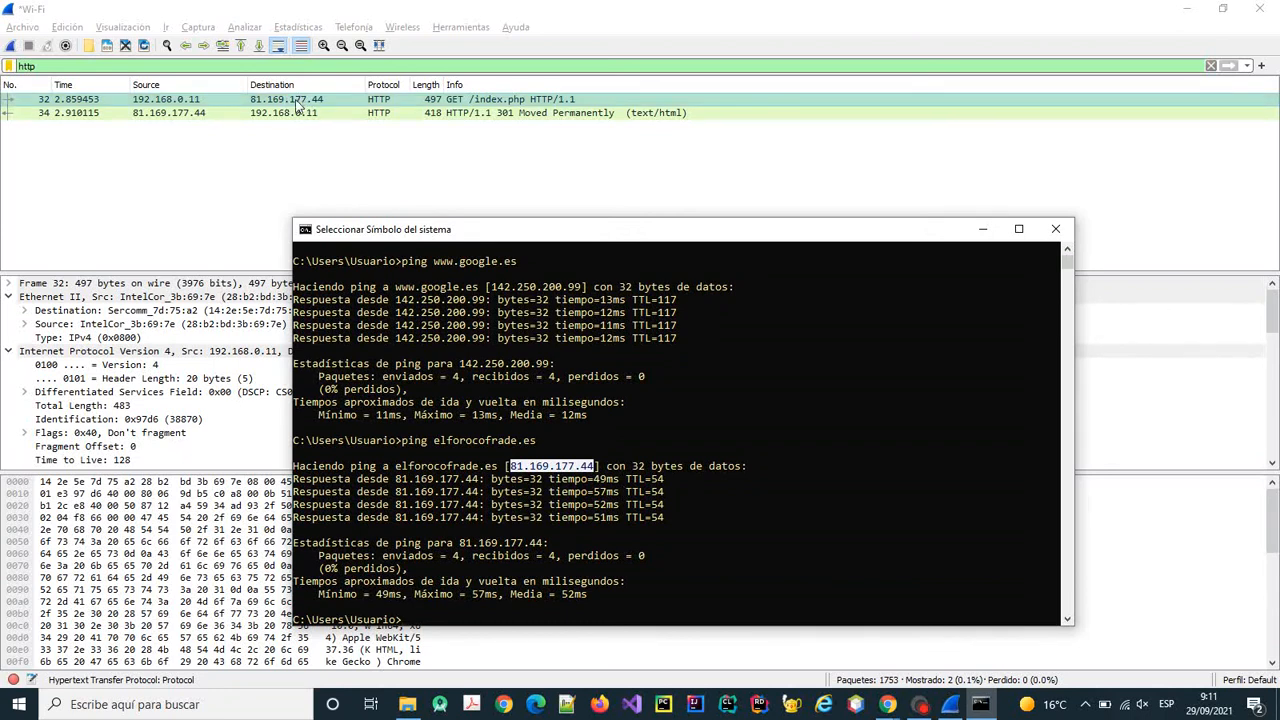
left_click(983, 230)
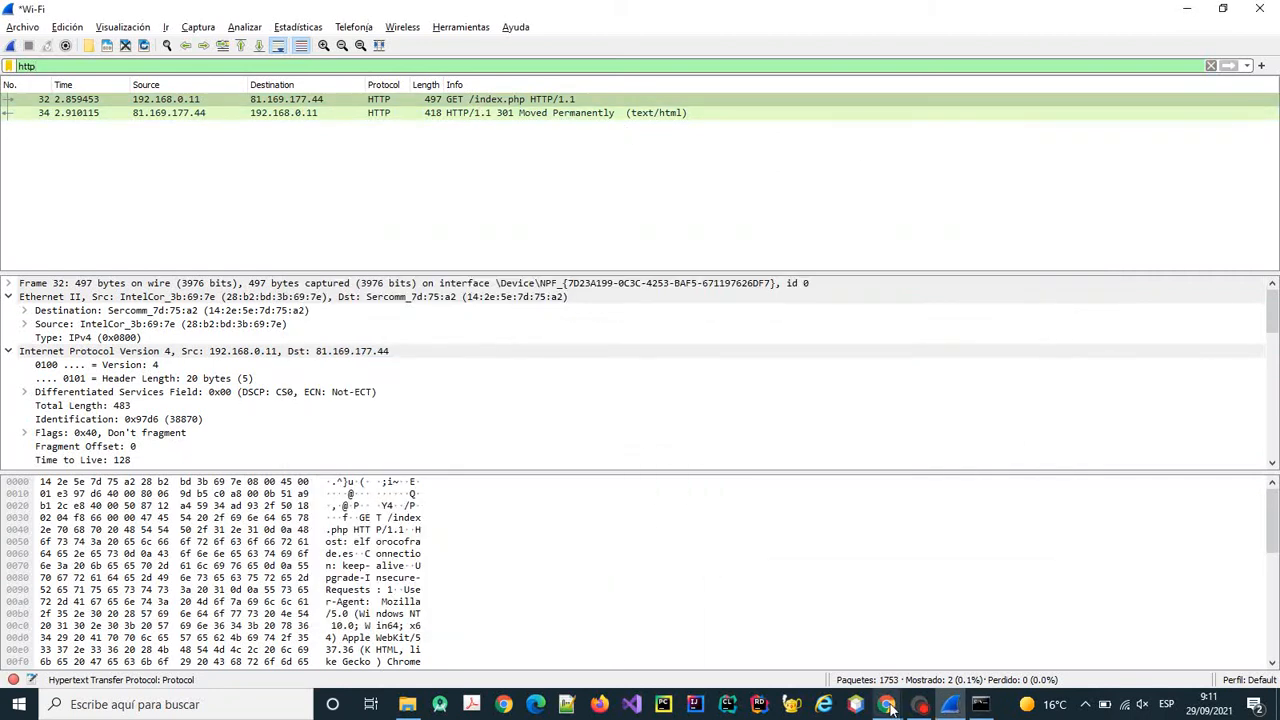
mouse_move(888, 705)
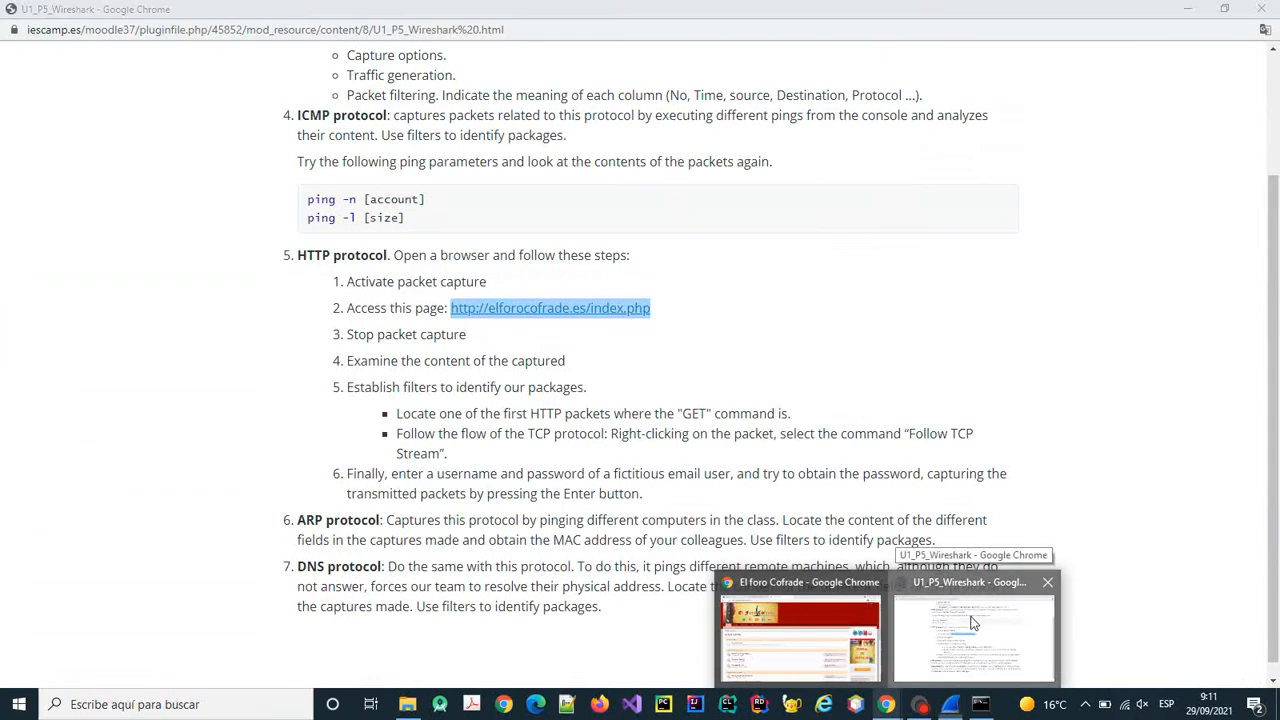
left_click(967, 610)
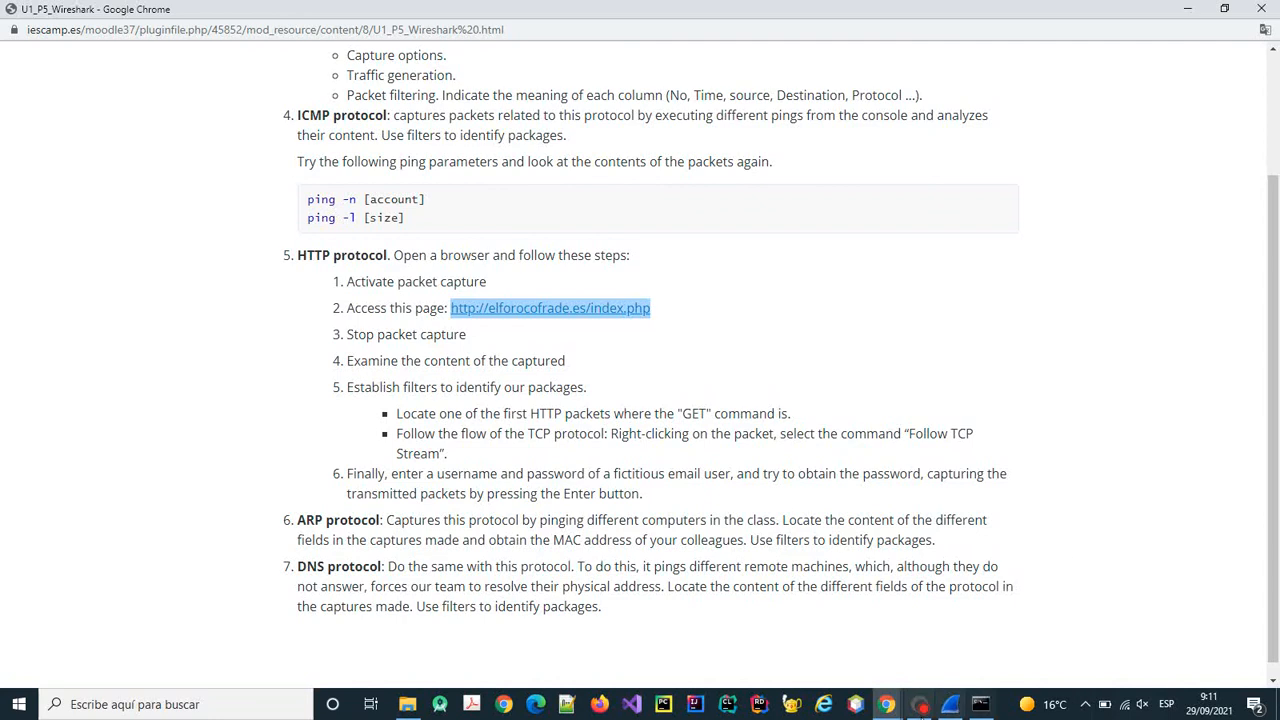
left_click(951, 706)
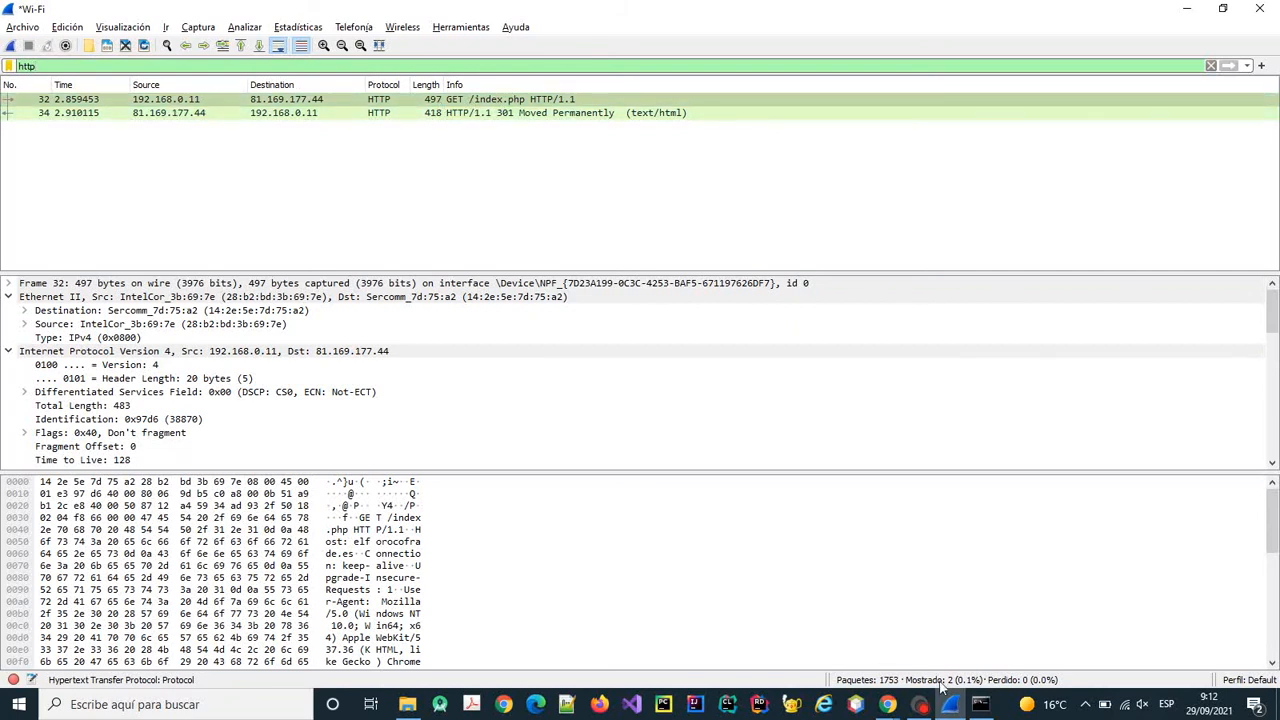
left_click(887, 704)
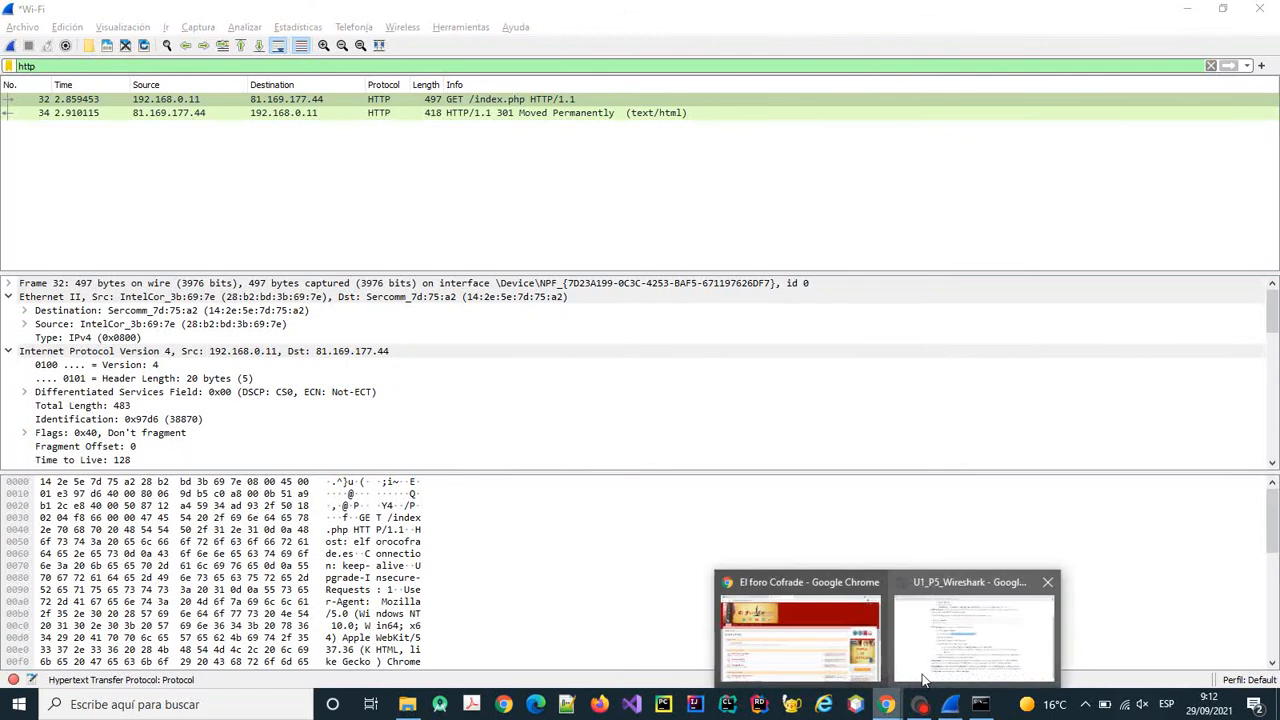
left_click(925, 678)
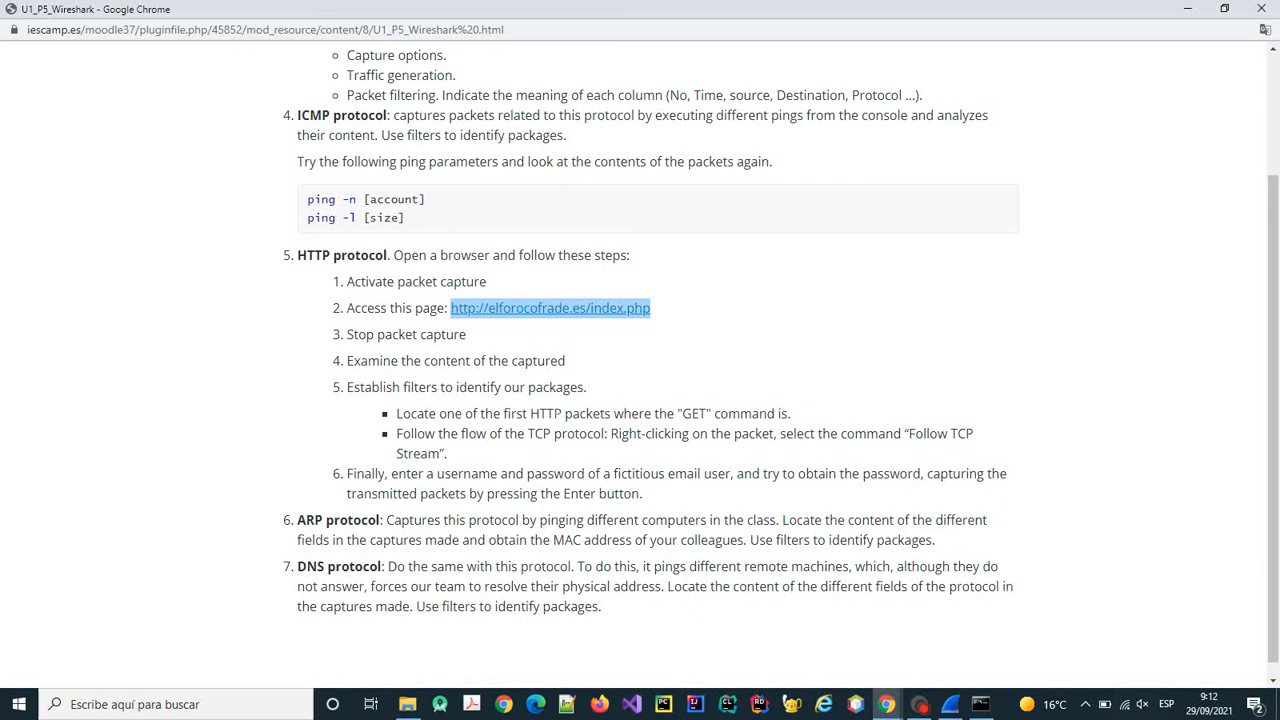
left_click(950, 704)
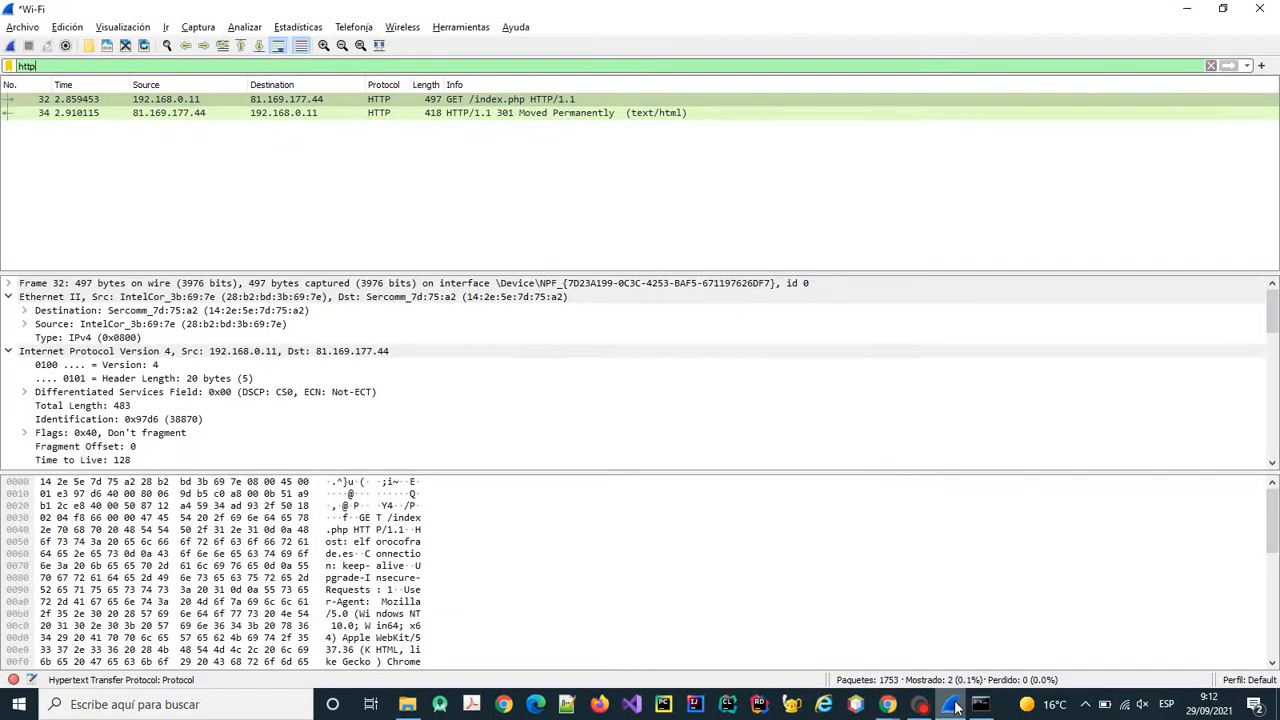
left_click(549, 101)
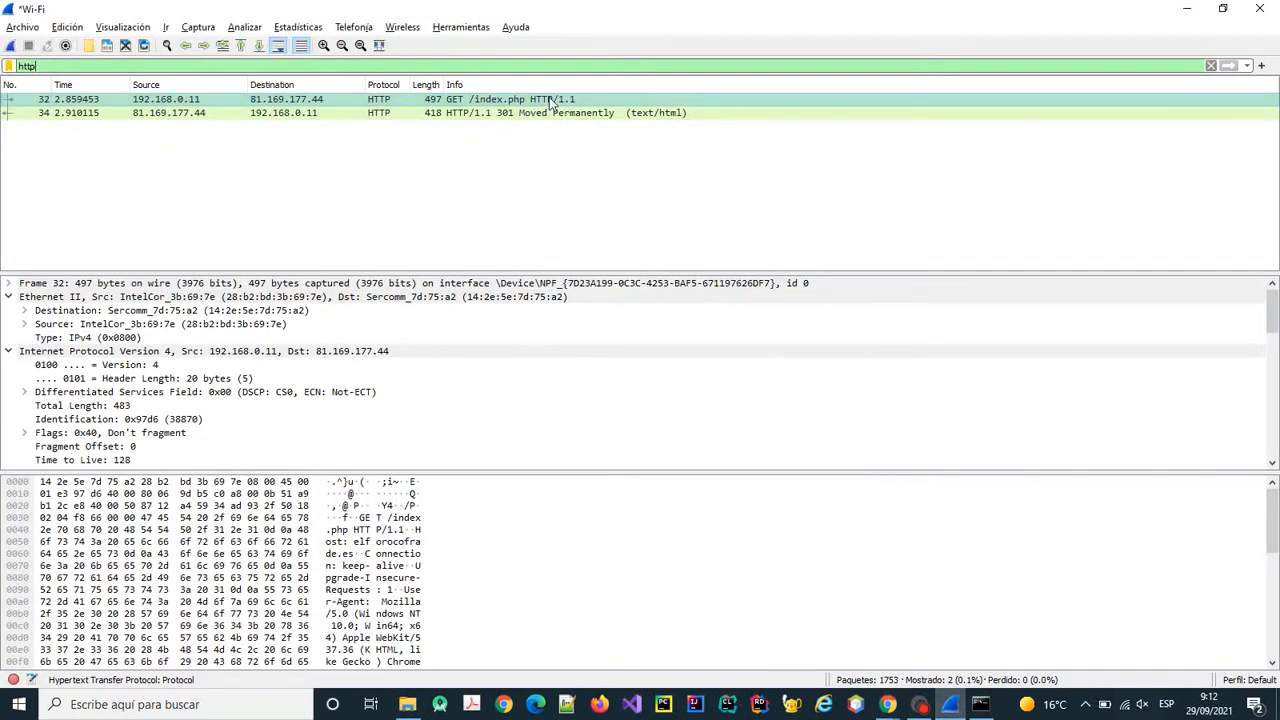
Open packet 32, the GET request, in its own window and expand its frame details.
double_click(549, 101)
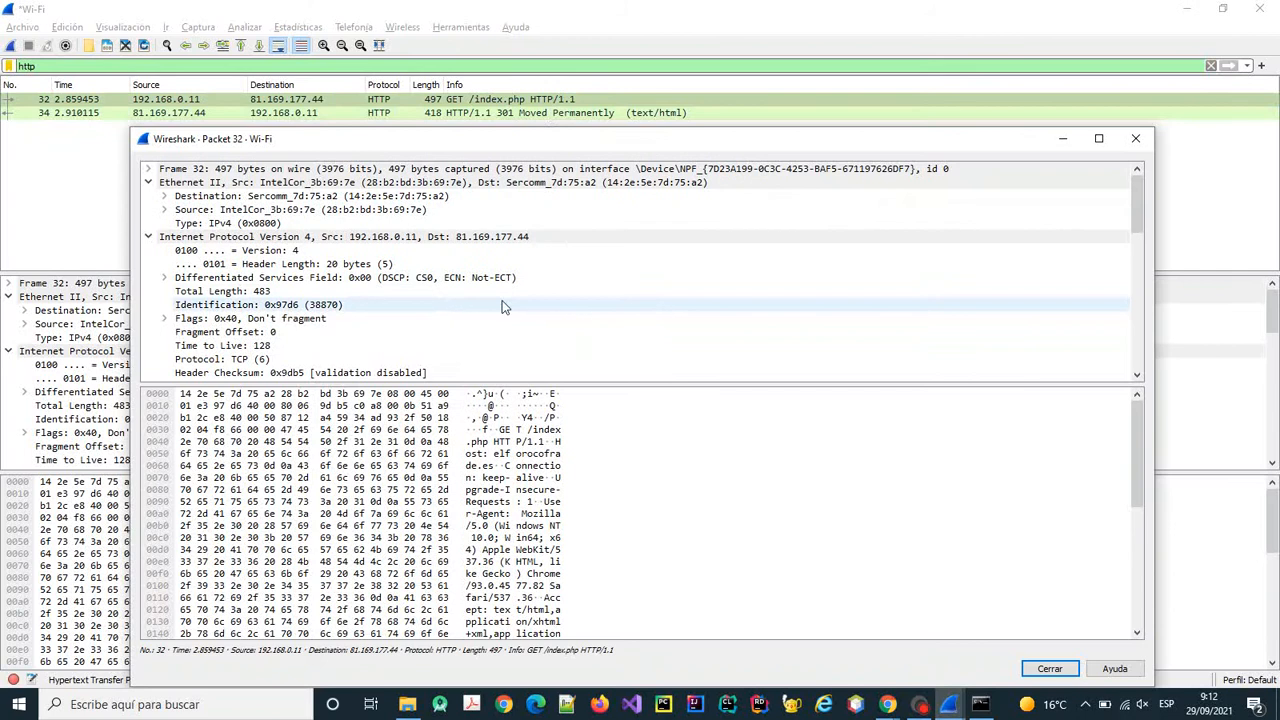
left_click(148, 169)
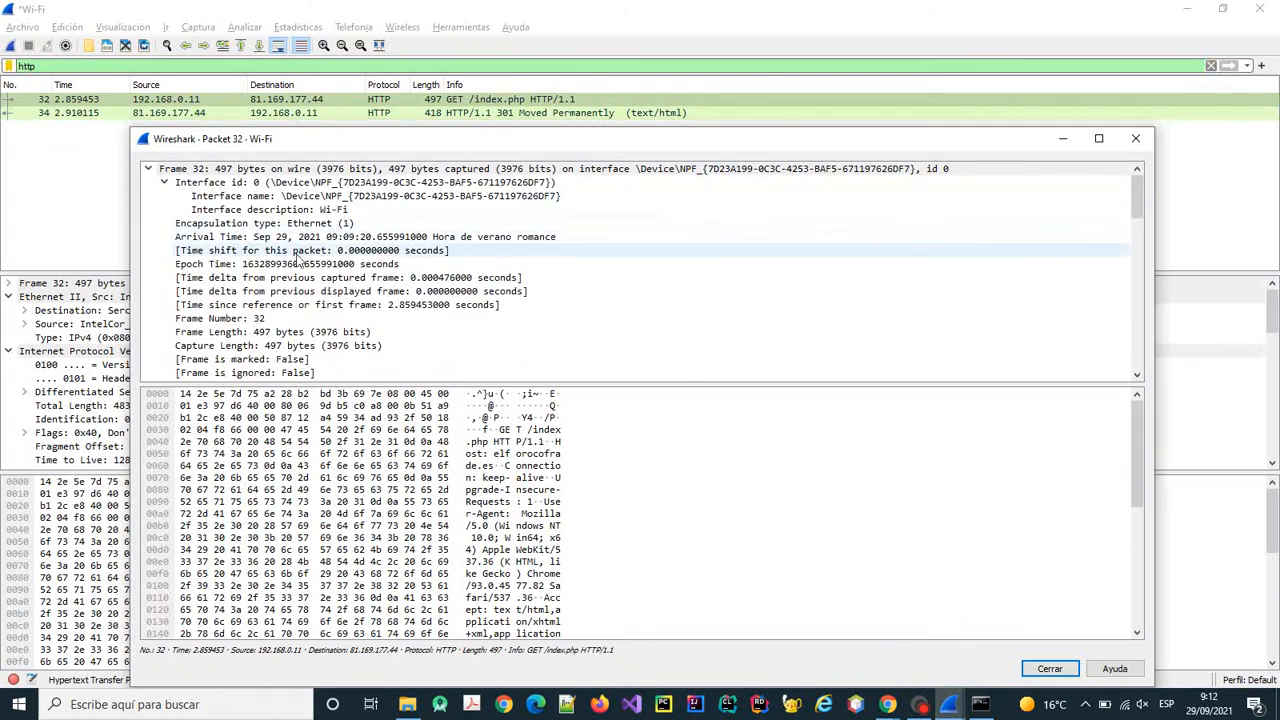
scroll(362, 230, "down", 3)
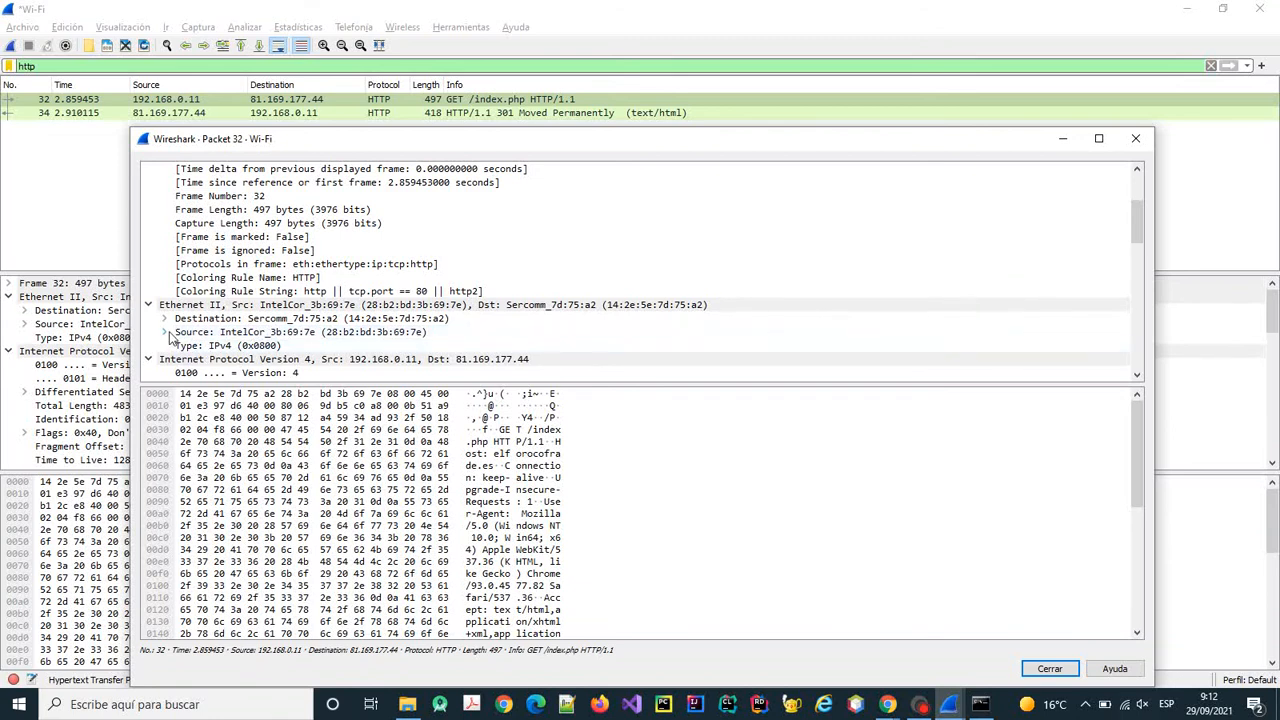
Check the Ethernet source MAC address details, then bring the ping console back to the front.
left_click(166, 333)
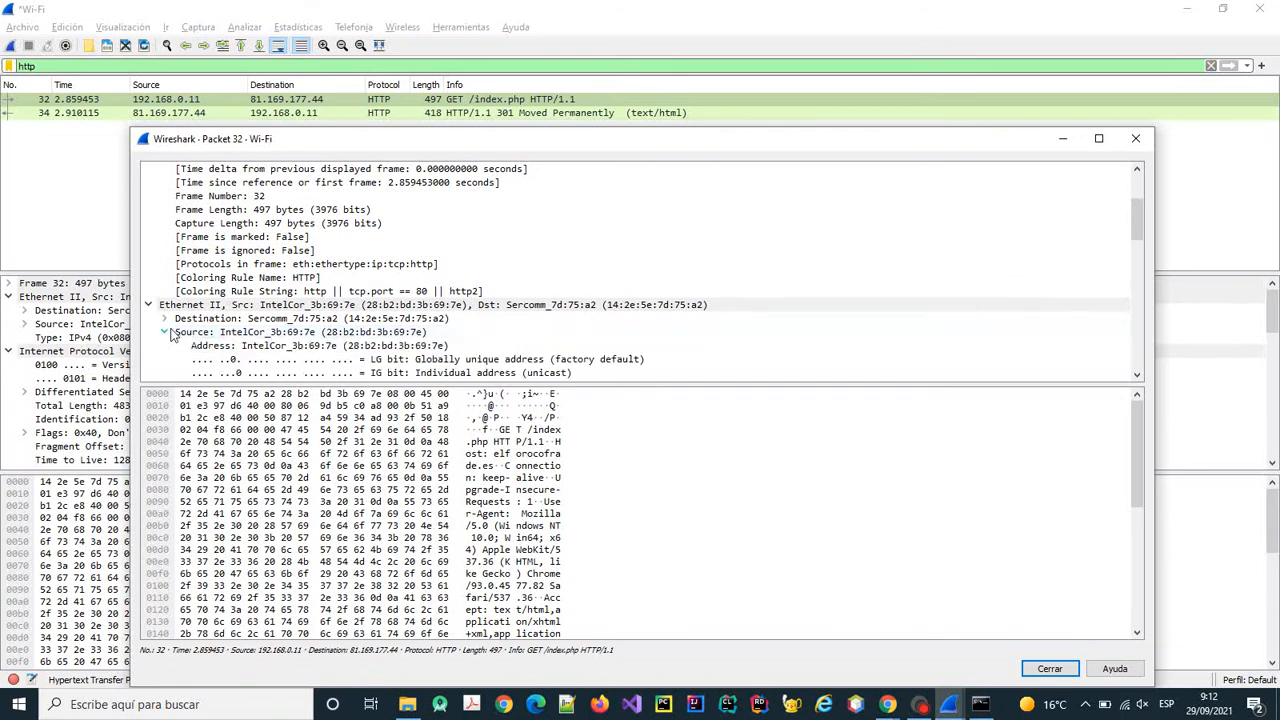
left_click(167, 333)
scroll(190, 331, "down", 1)
scroll(190, 331, "down", 1)
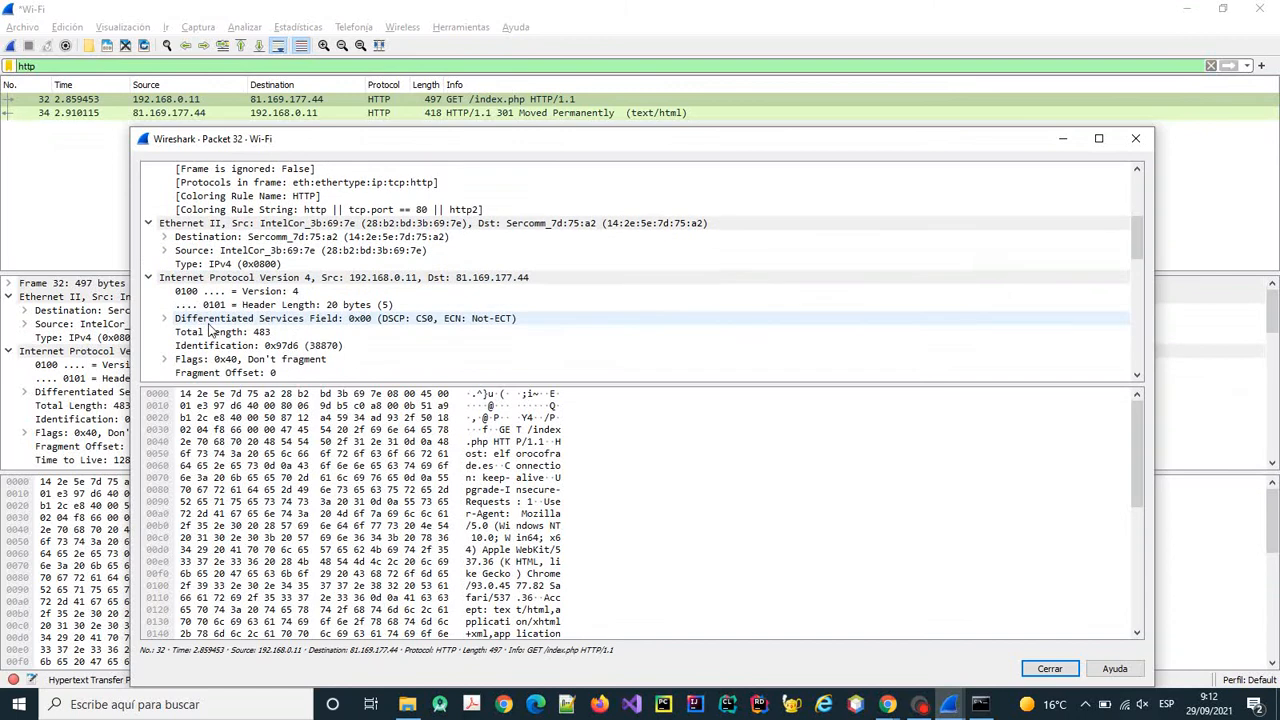
scroll(260, 285, "down", 1)
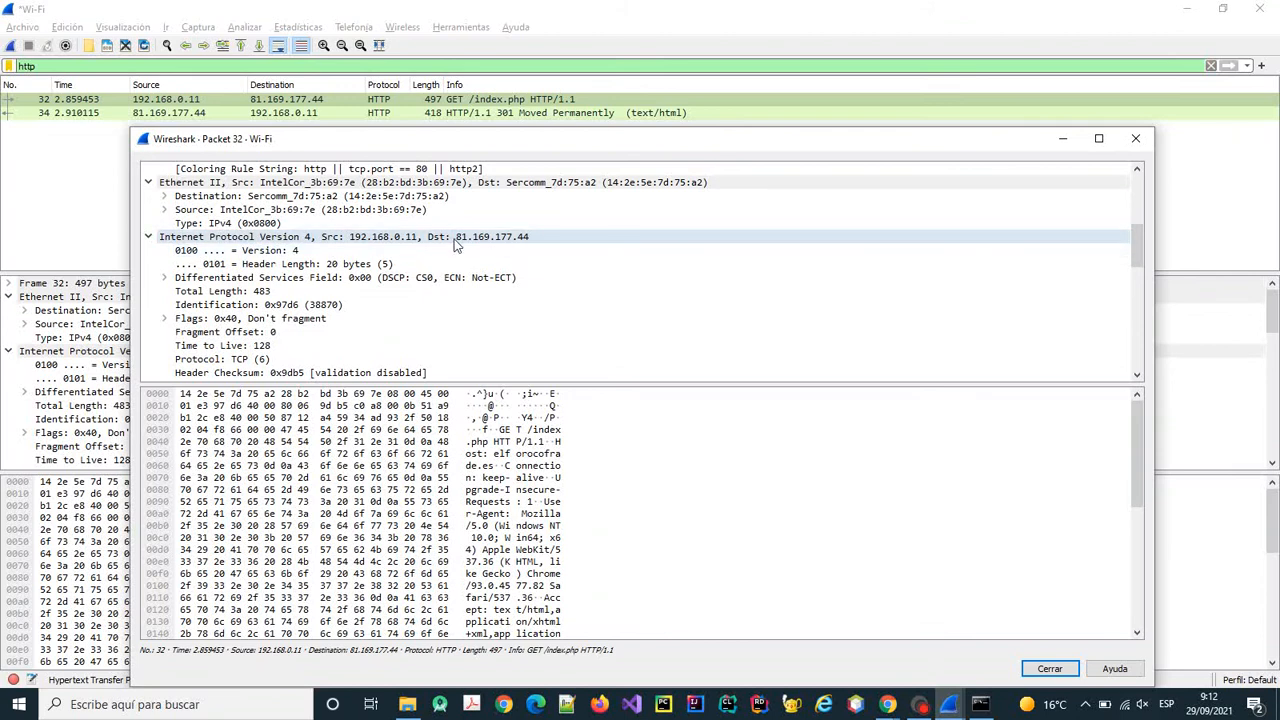
left_click(980, 704)
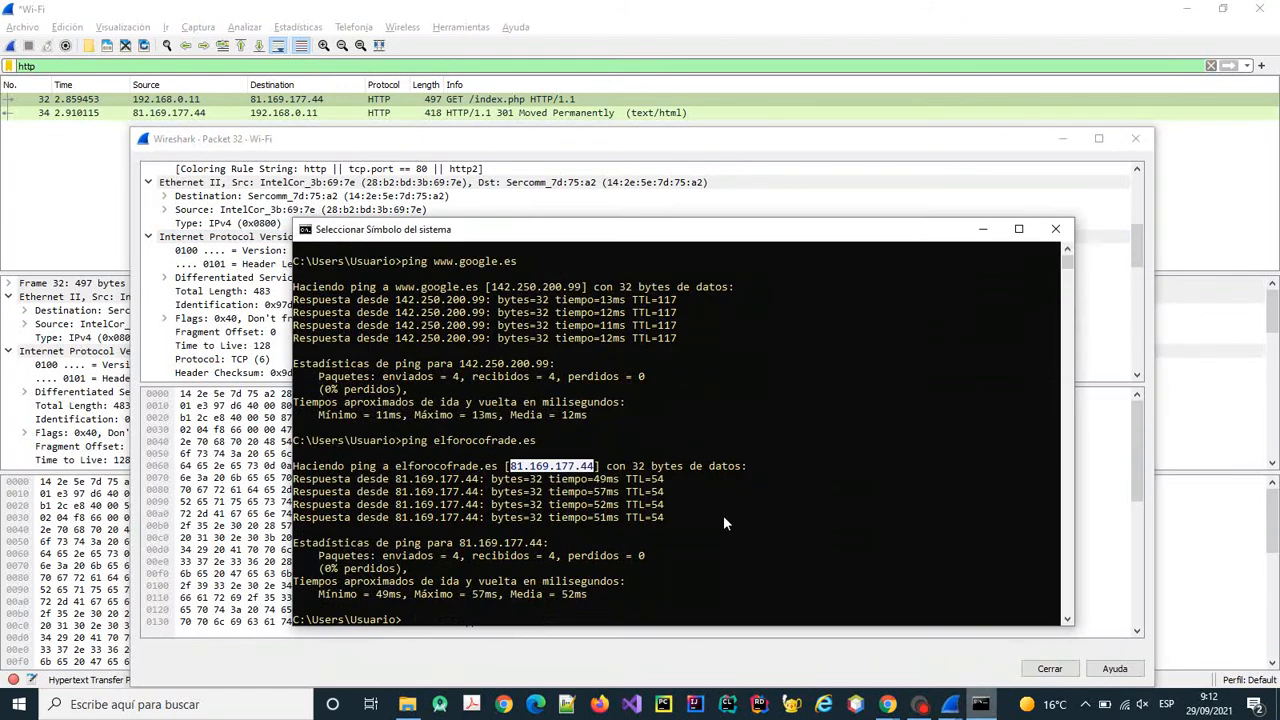
Move the ping console to the upper right and collapse packet 32's IPv4 and Ethernet II sections.
left_click_drag(567, 230, 853, 80)
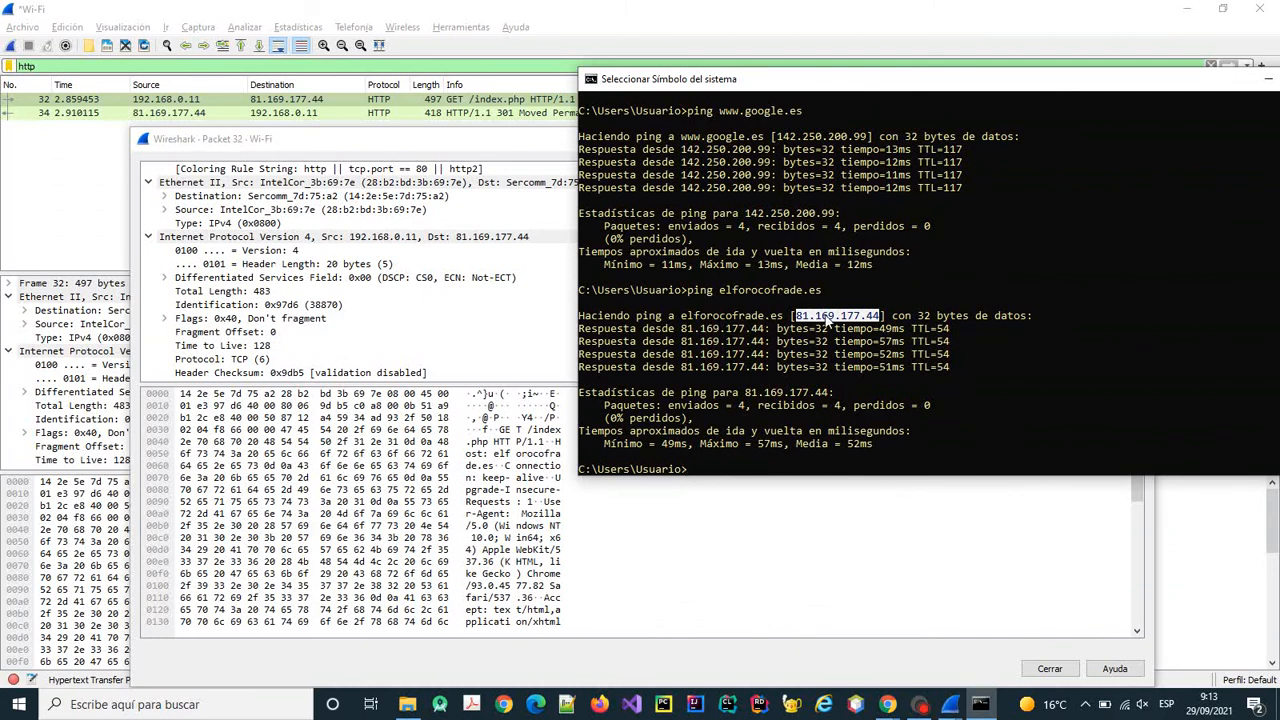
left_click(149, 237)
left_click(148, 183)
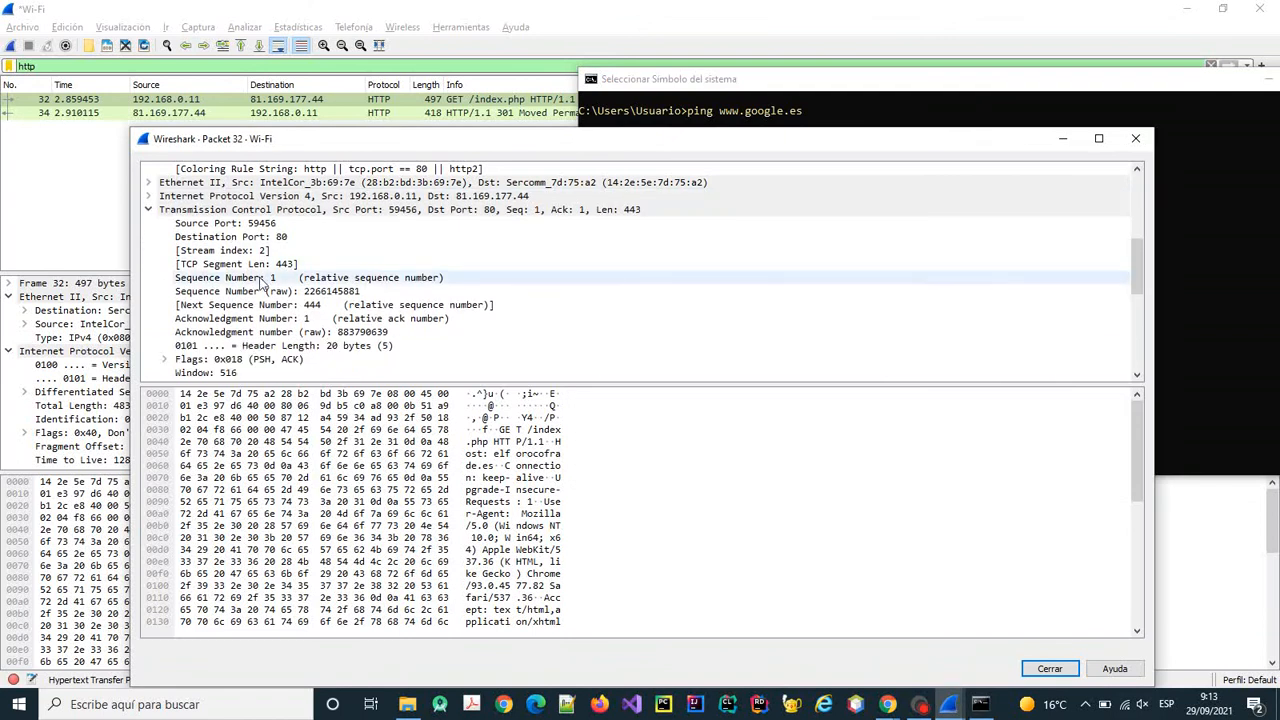
Collapse packet 32's TCP section and expand its GET request line to read the HTTP headers.
scroll(252, 238, "down", 1)
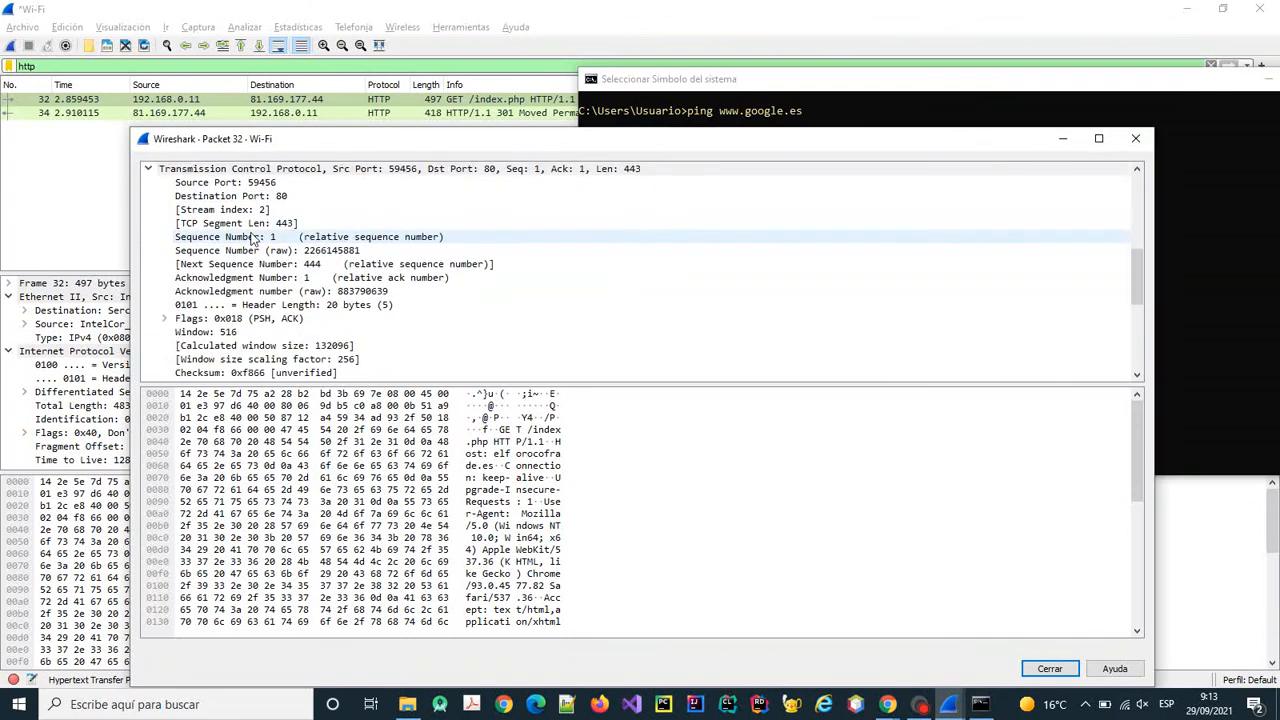
scroll(252, 238, "up", 1)
scroll(254, 238, "down", 1)
scroll(252, 238, "up", 2)
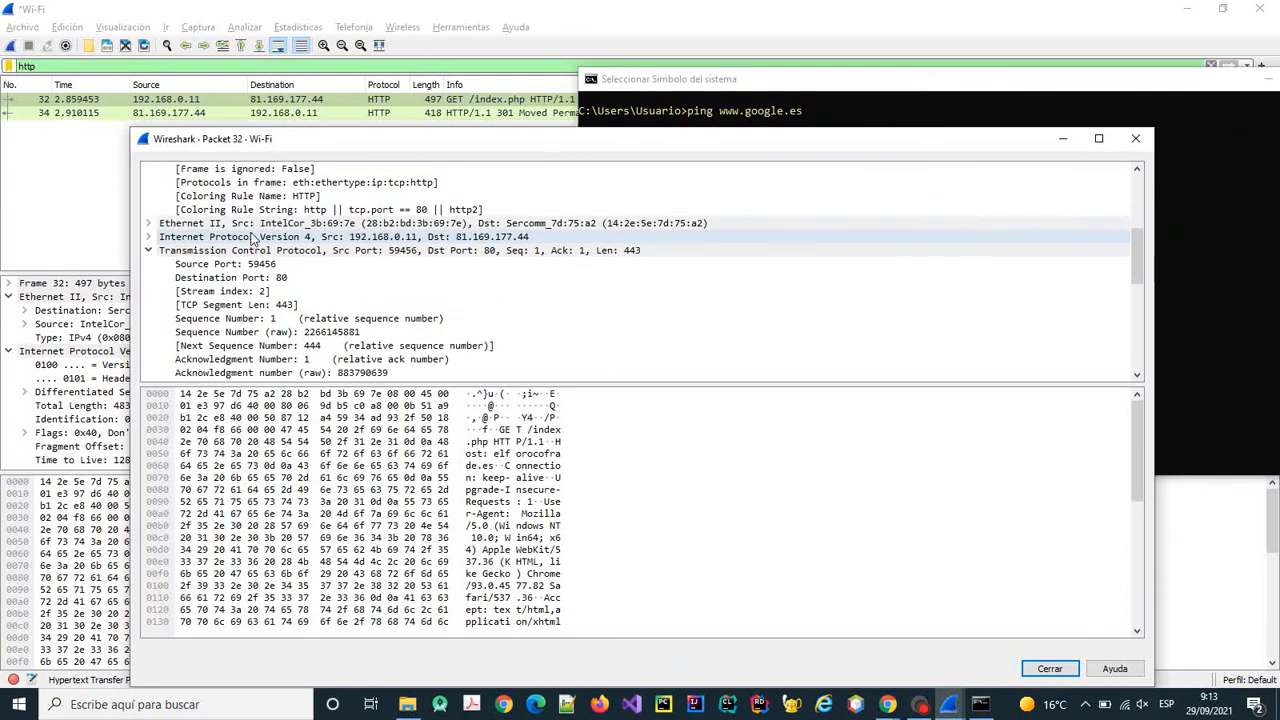
left_click(149, 250)
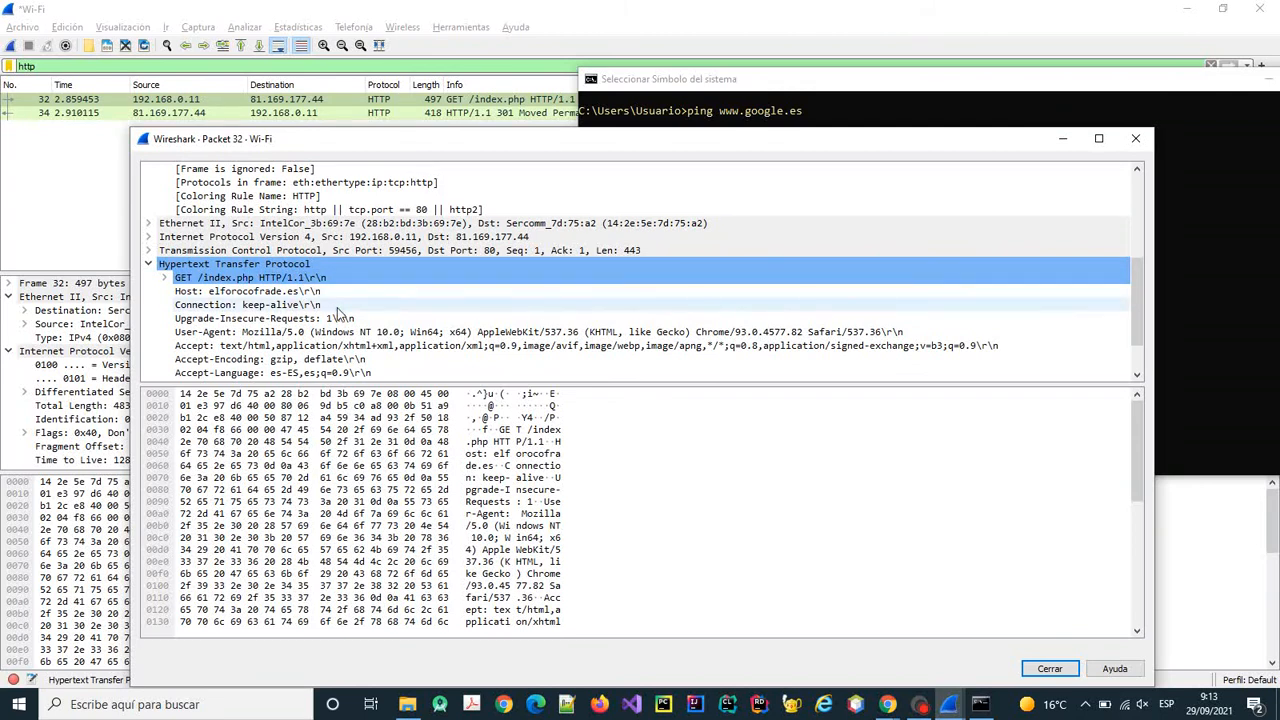
scroll(338, 313, "down", 1)
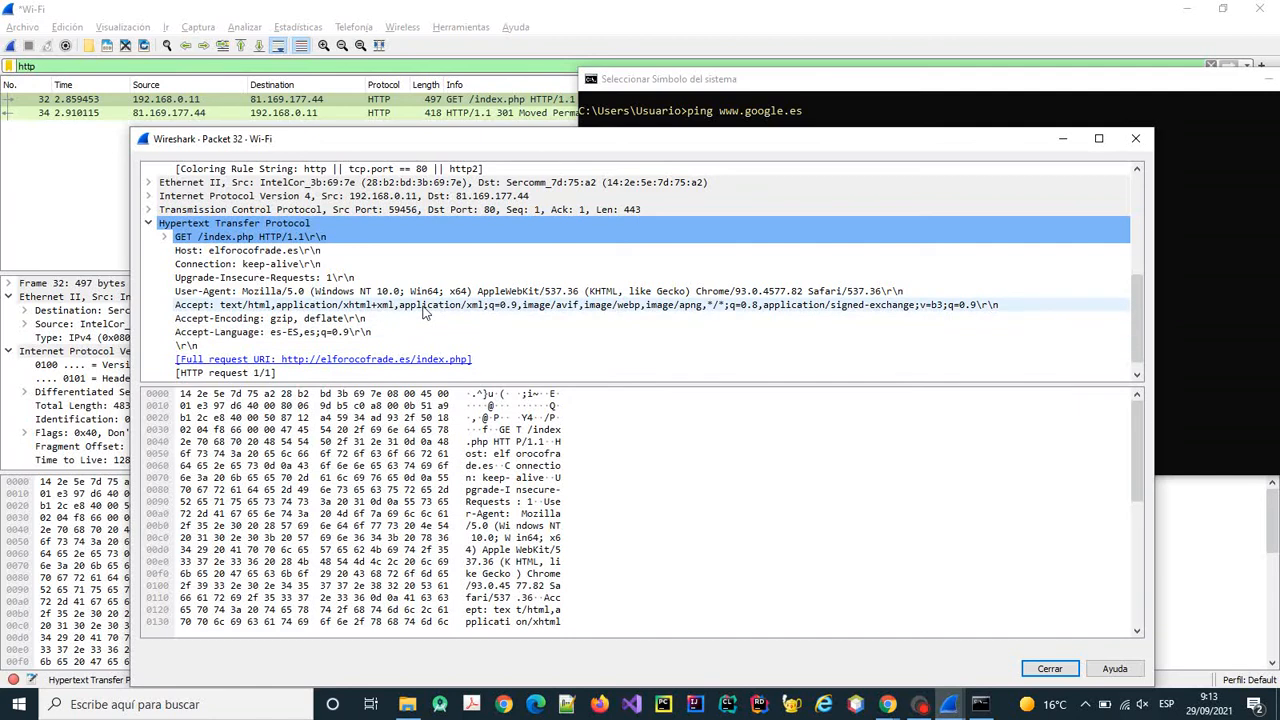
scroll(424, 313, "down", 1)
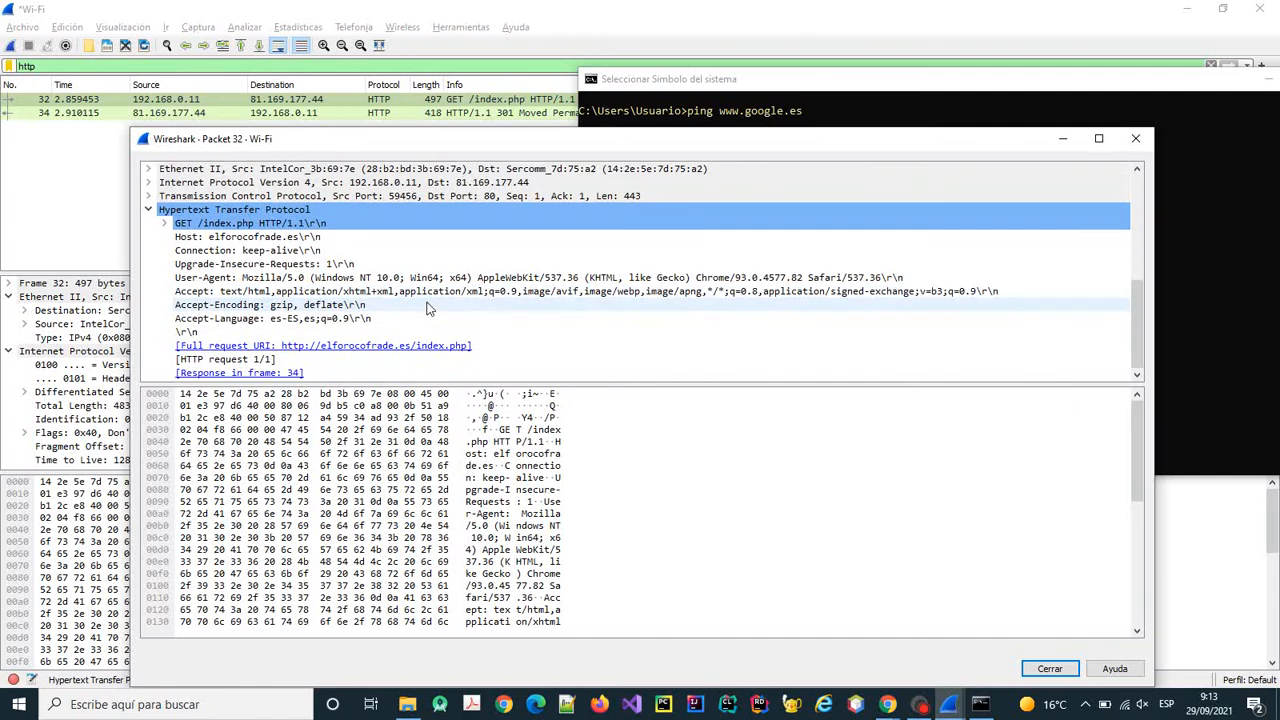
left_click(164, 224)
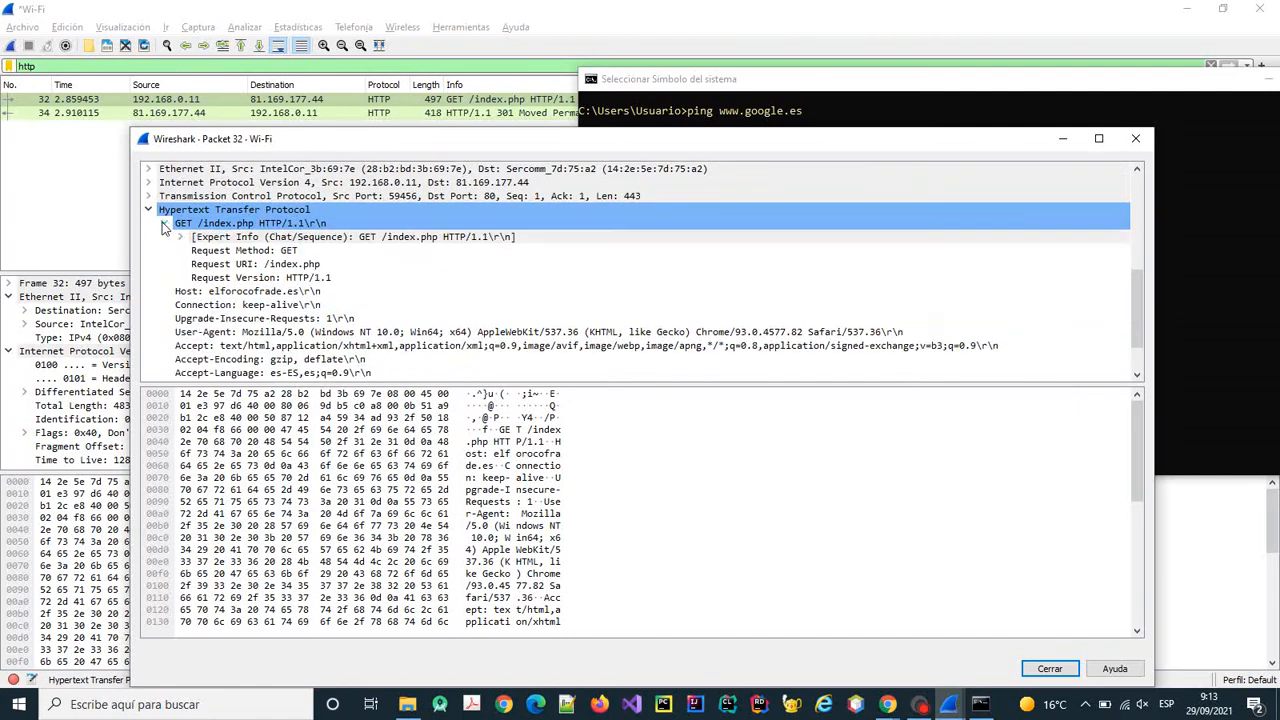
scroll(377, 265, "down", 2)
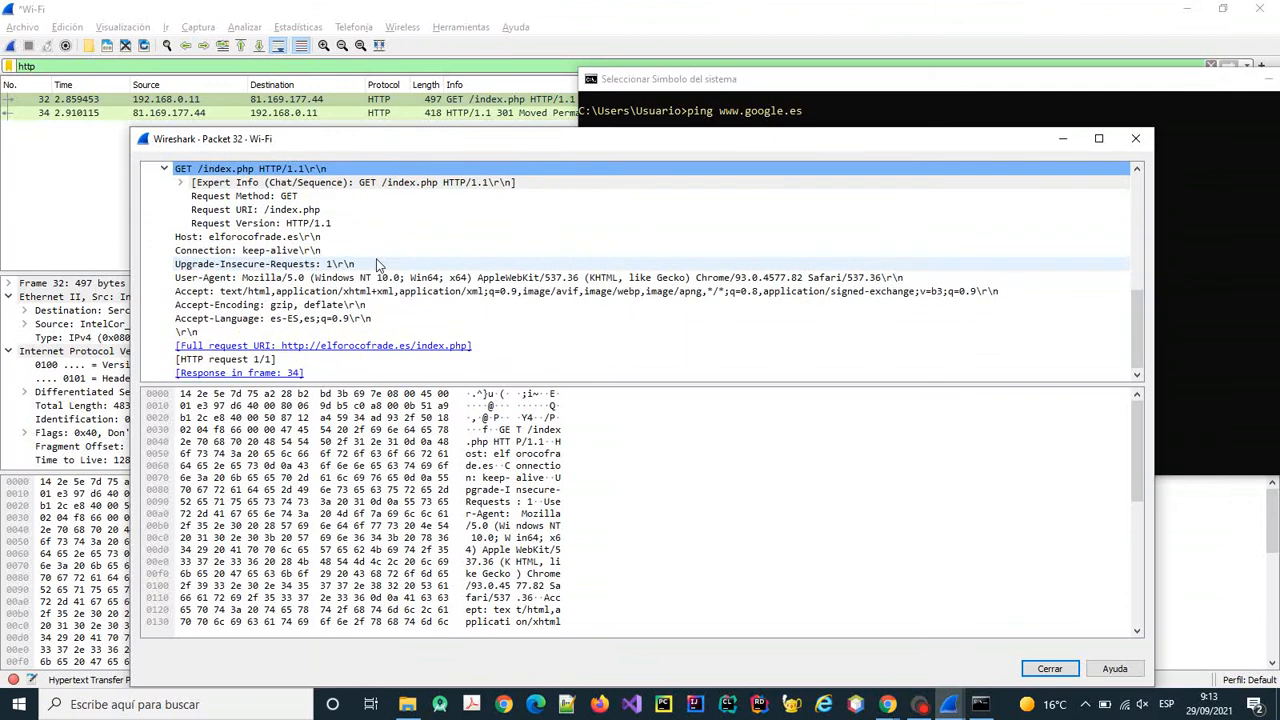
Collapse the GET and HTTP sections, dismiss packet 32's window, and select packet 34, the 301 reply.
left_click(164, 169)
left_click(148, 209)
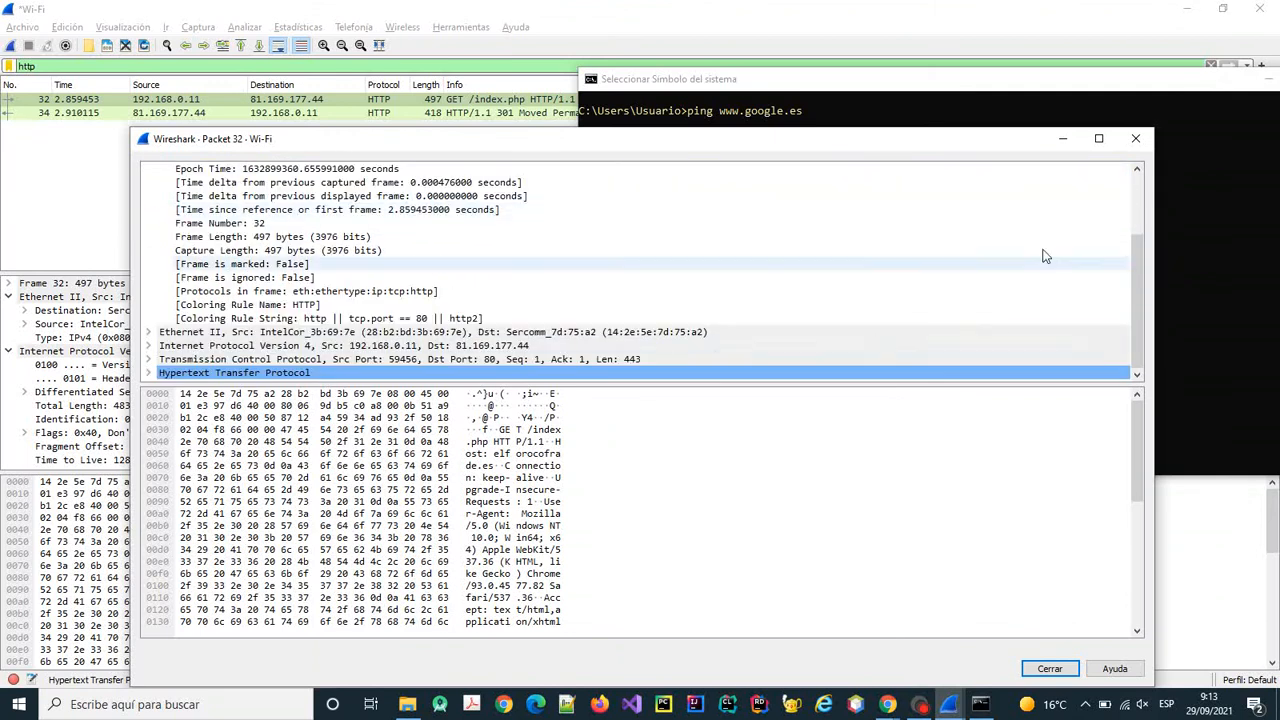
left_click(1062, 139)
left_click(445, 114)
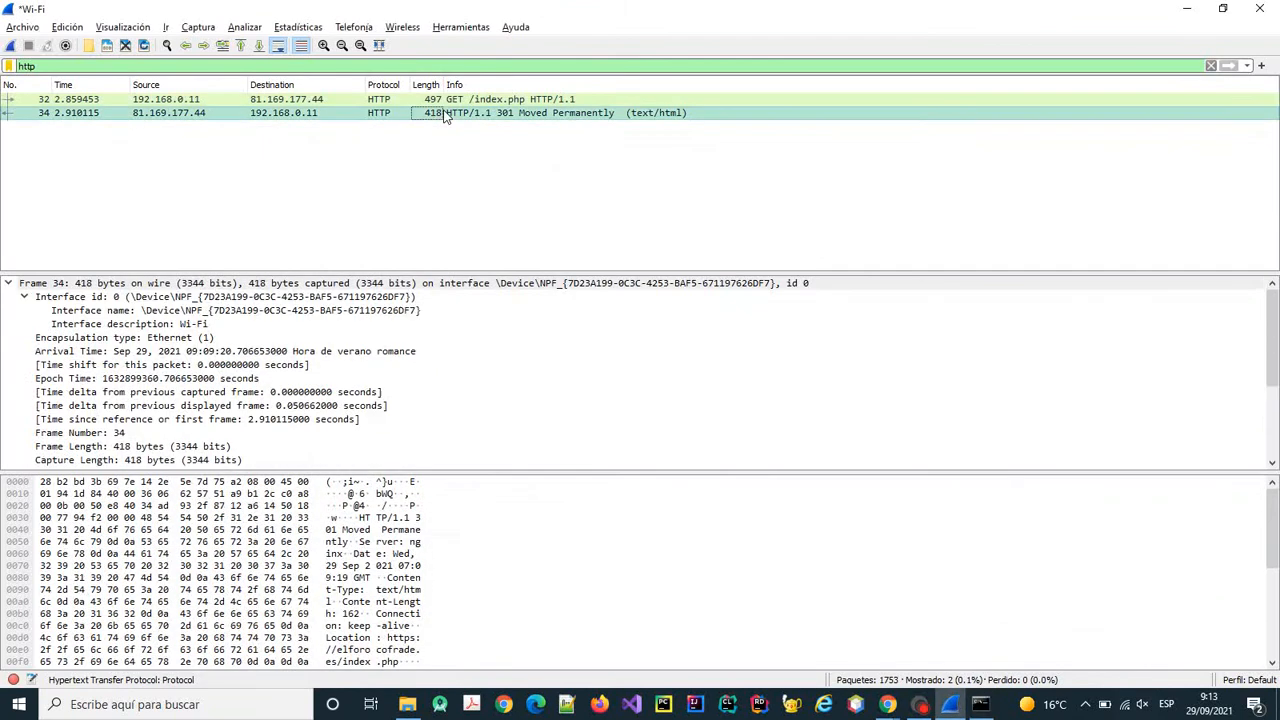
Open packet 34 in its own window, collapse Interface id, and select the HTTP layer.
double_click(445, 114)
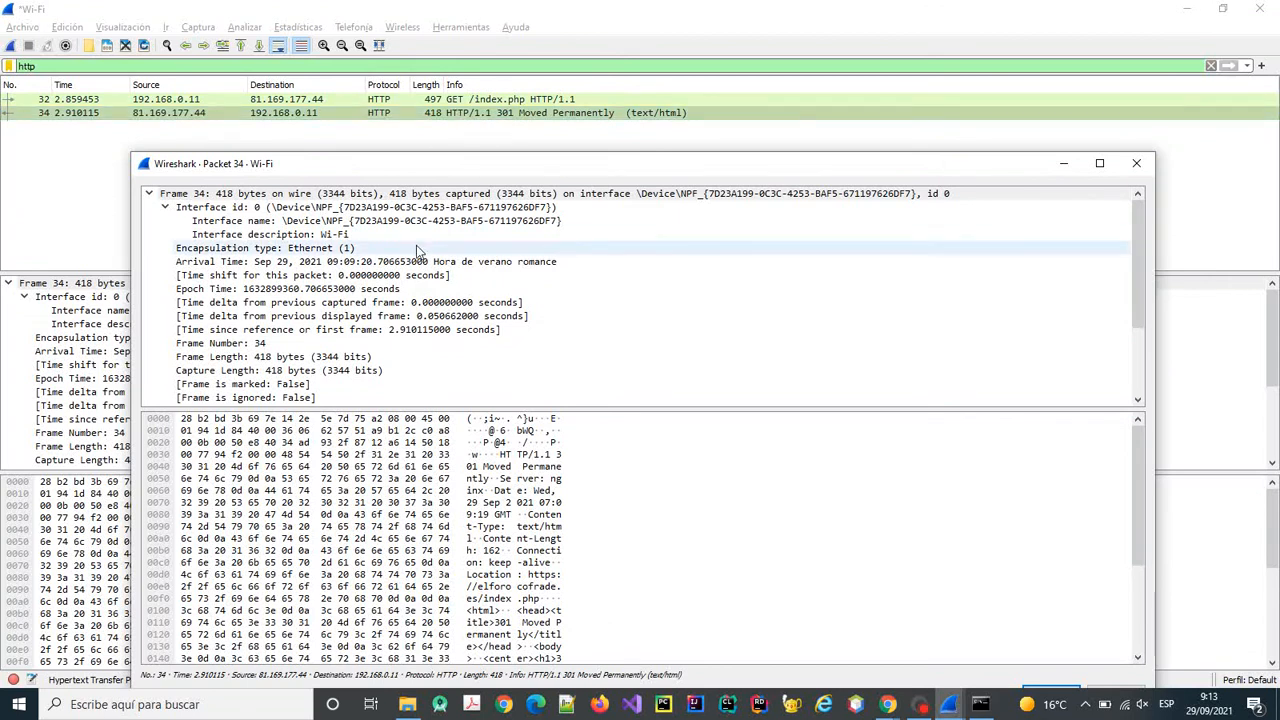
left_click(168, 208)
scroll(240, 370, "down", 2)
left_click(242, 384)
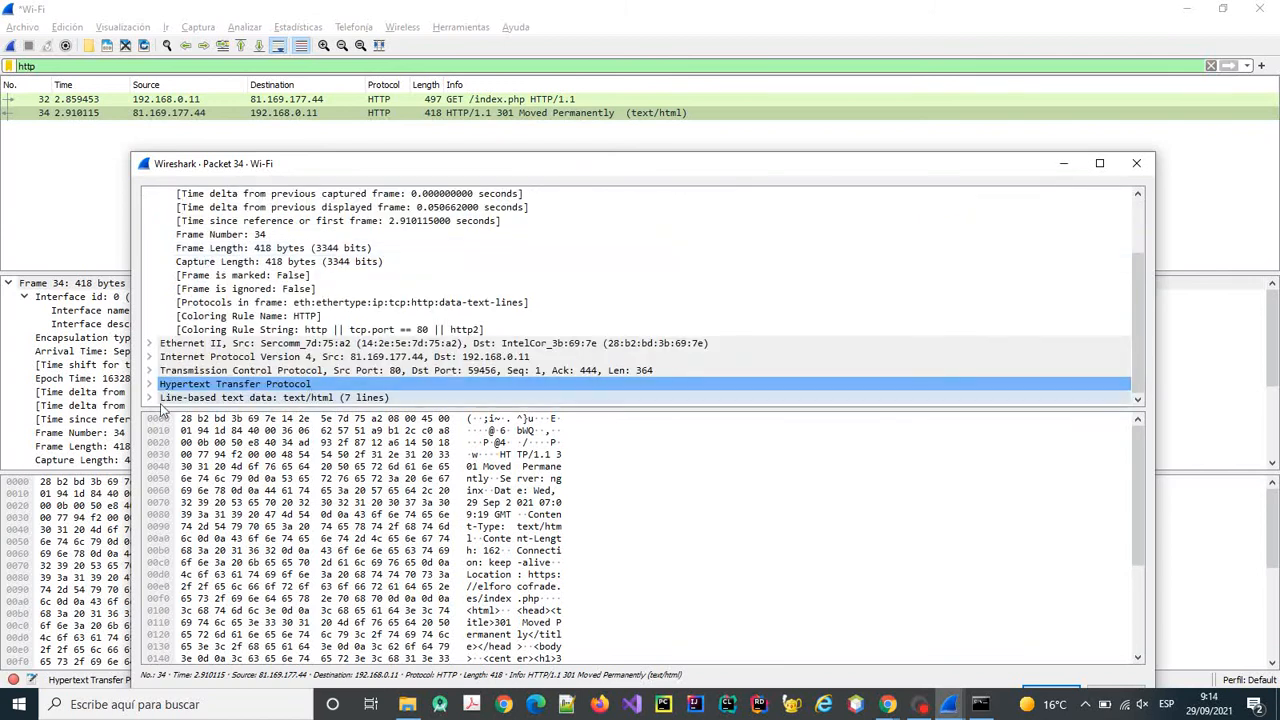
Expand the Line-based text data body and step through its 301 Moved Permanently HTML lines.
left_click(220, 398)
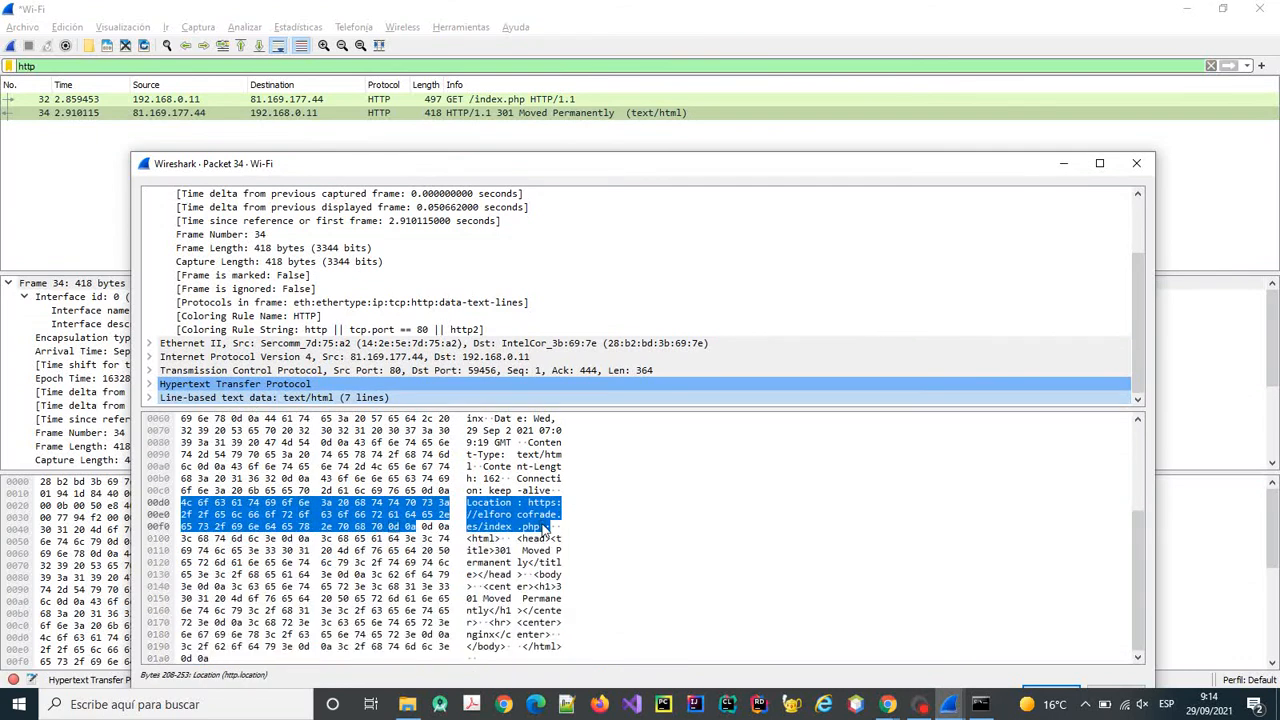
left_click(148, 397)
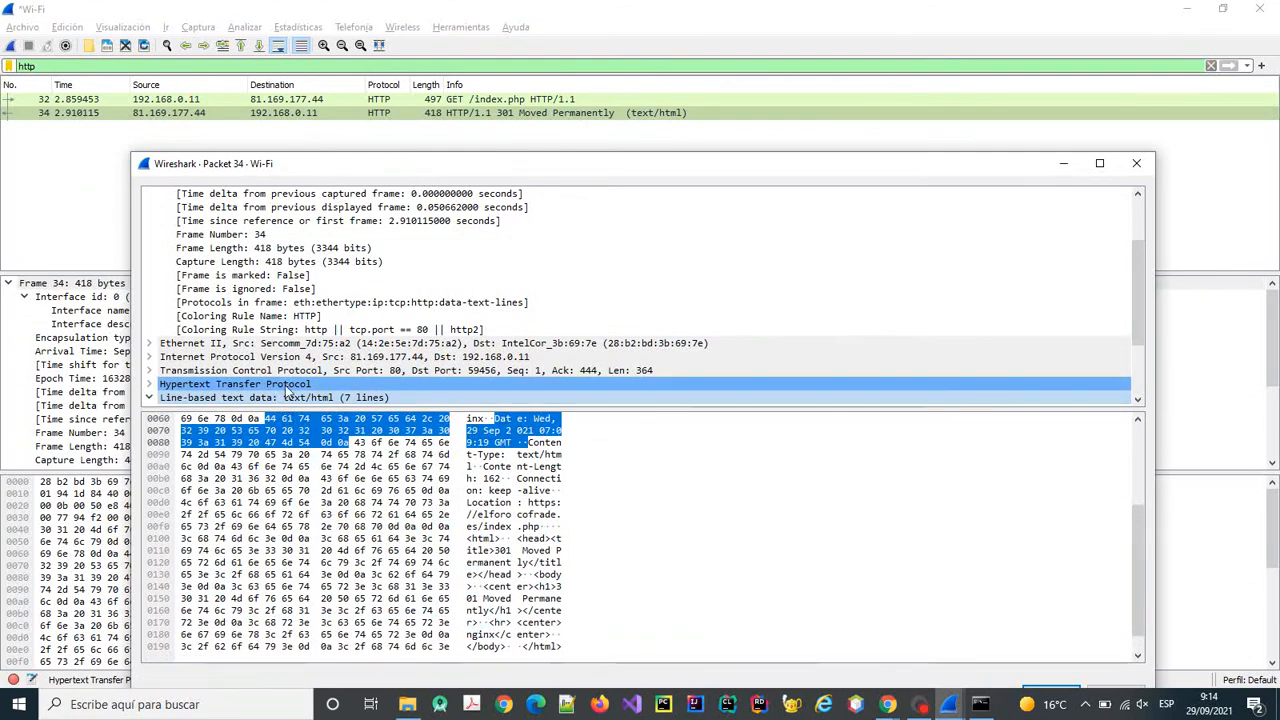
scroll(451, 360, "down", 3)
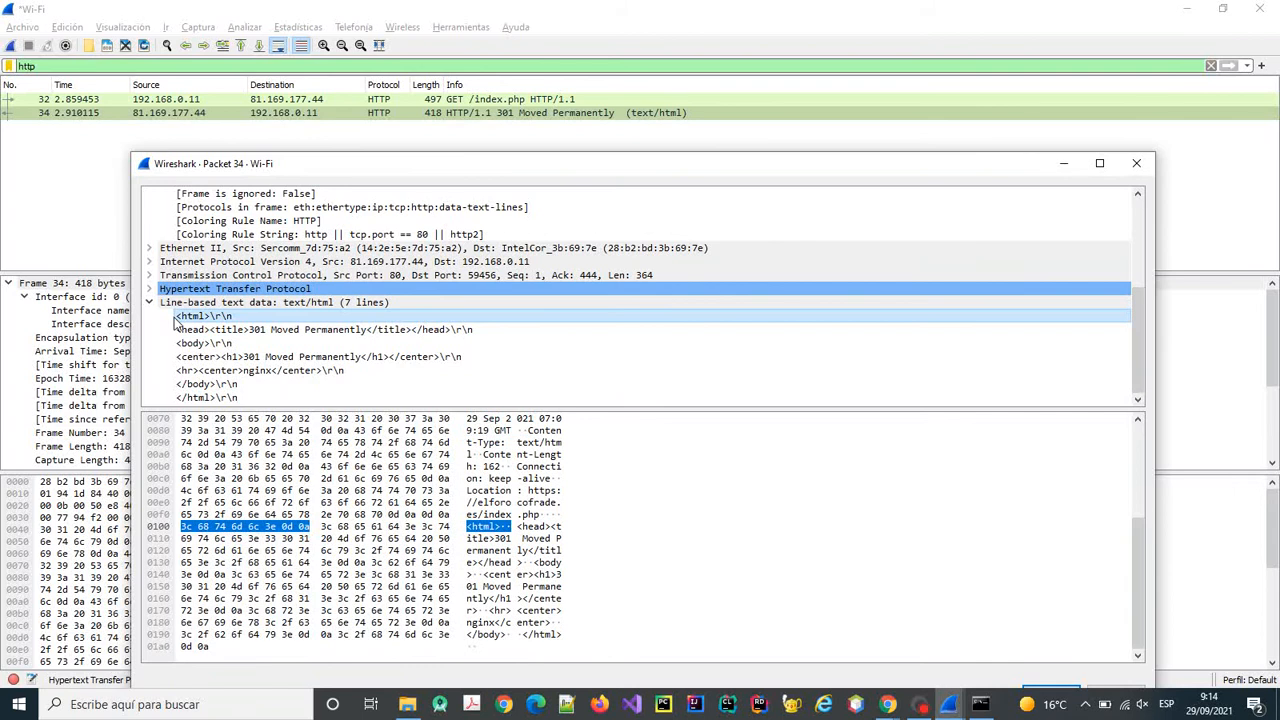
key("Down")
key("Down")
key("Down")
key("Down")
key("Down")
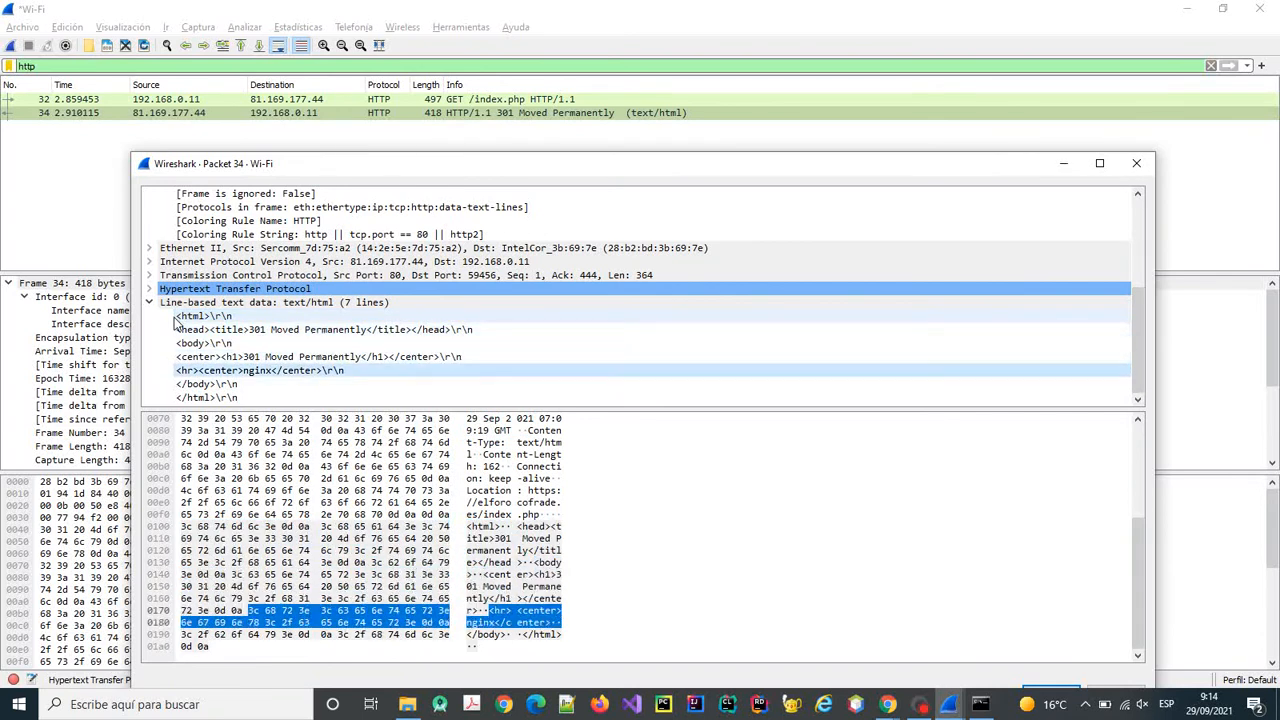
key("Down")
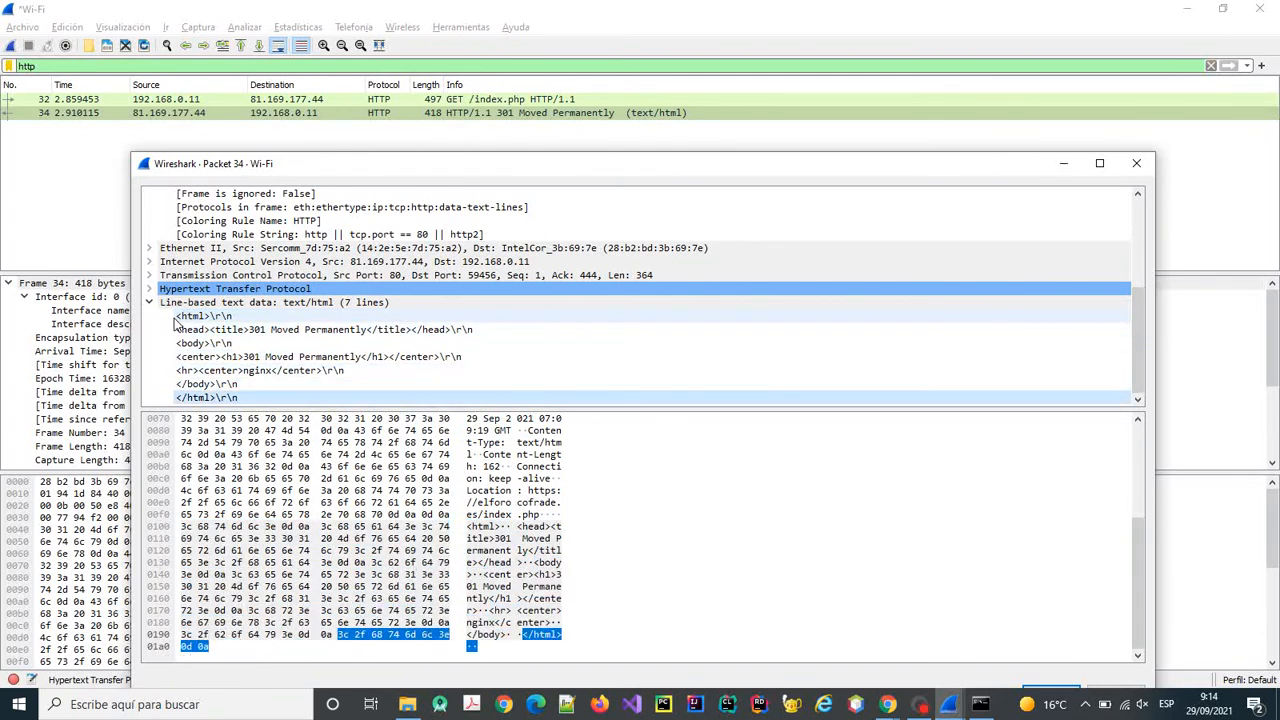
key("Up")
key("Up")
key("Up")
key("Up")
key("Up")
key("Up")
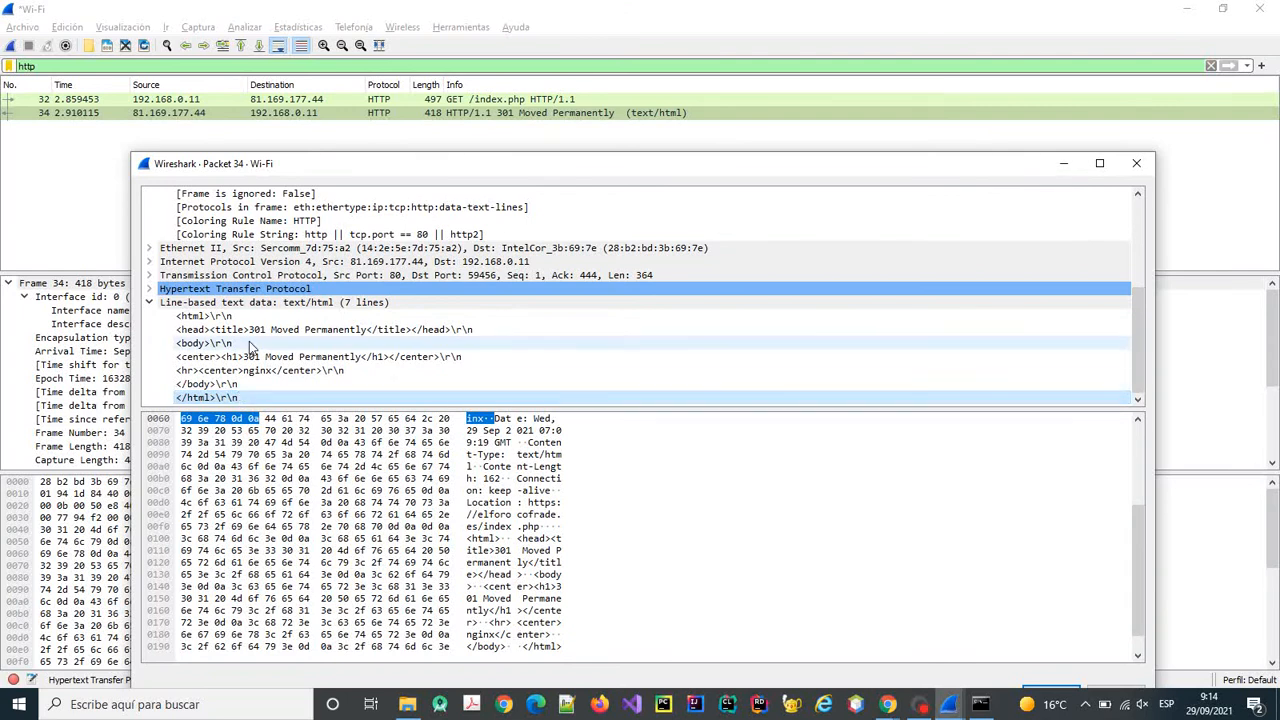
left_click(883, 704)
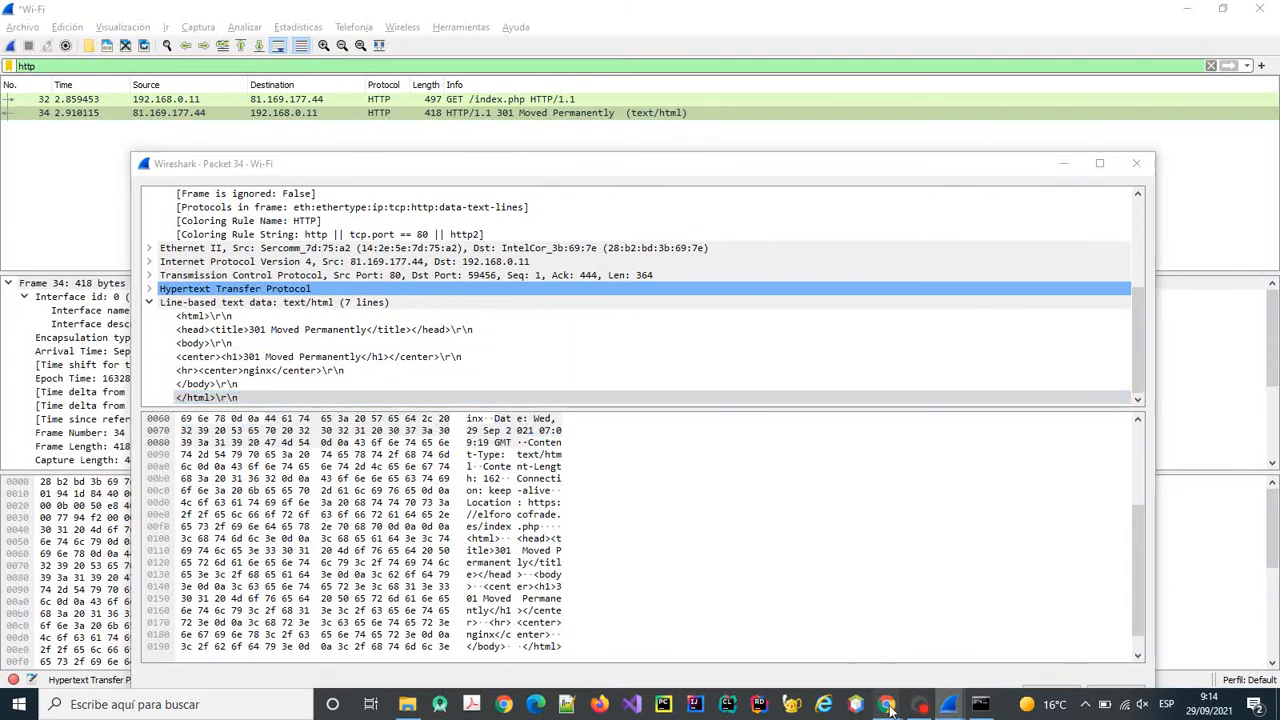
Glance at the El foro Cofrade forum page, then switch to the U1_P5_Wireshark assignment page.
left_click(848, 660)
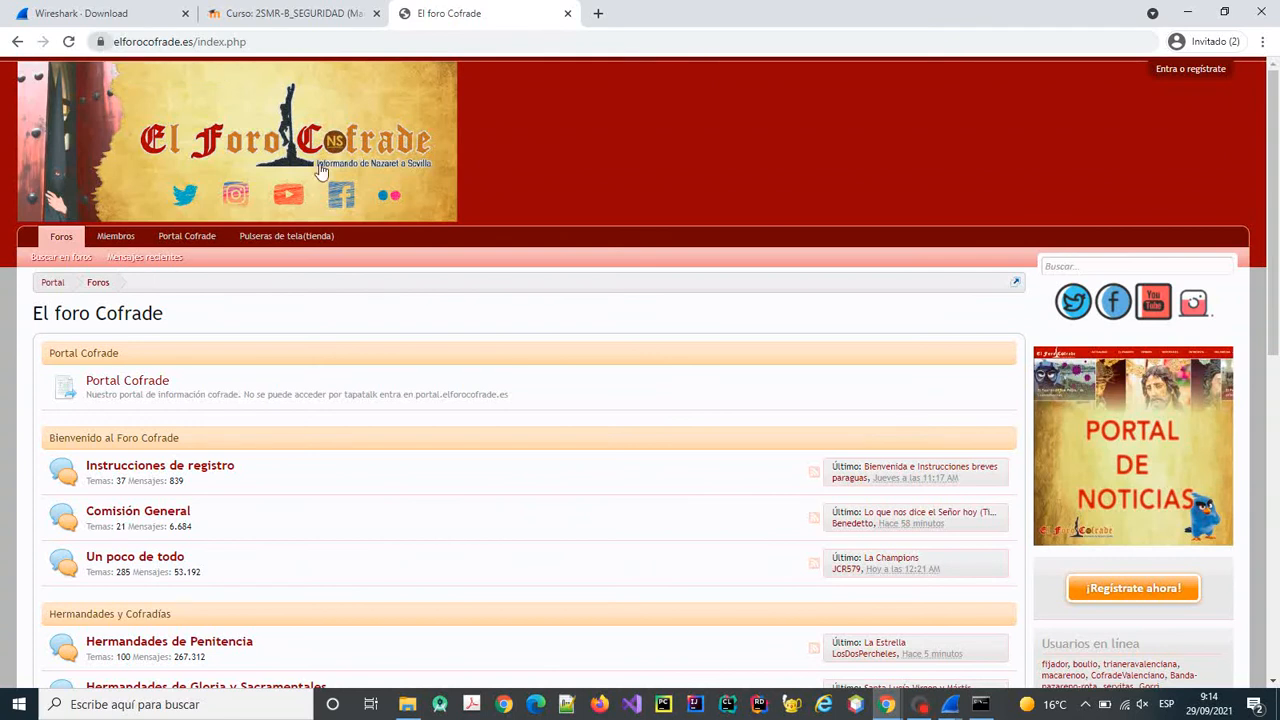
mouse_move(931, 713)
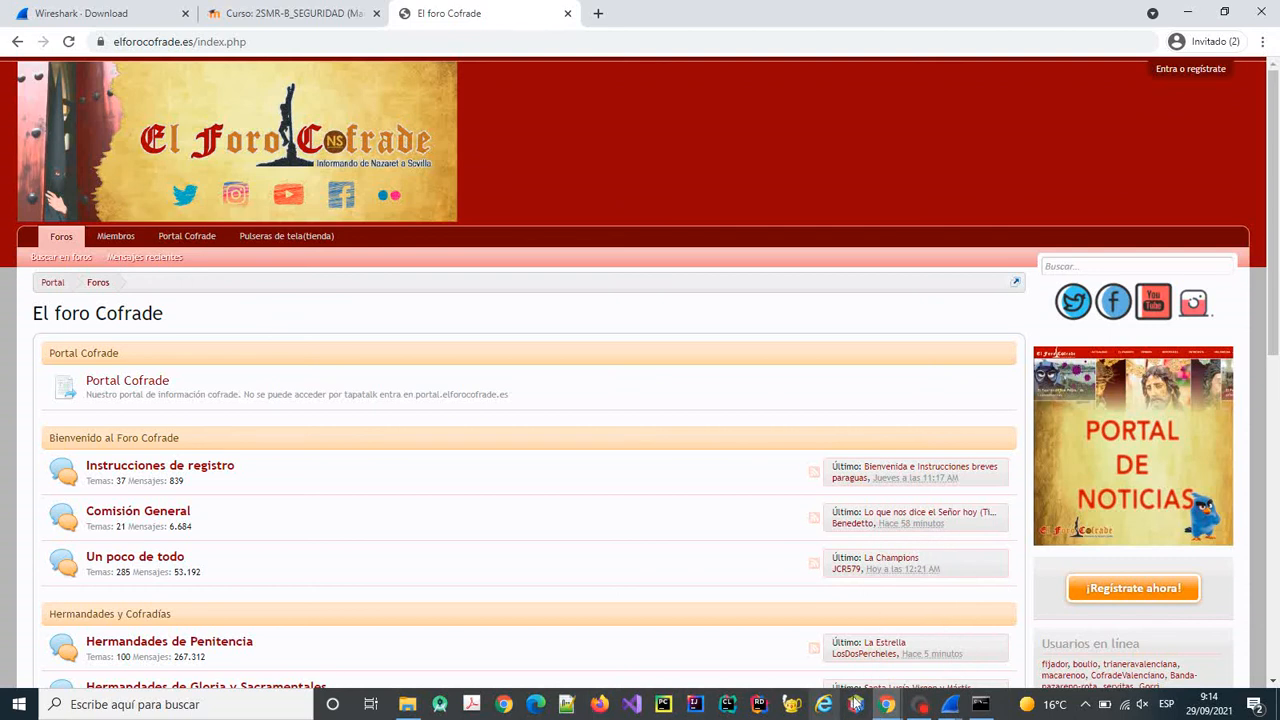
mouse_move(886, 704)
left_click(923, 653)
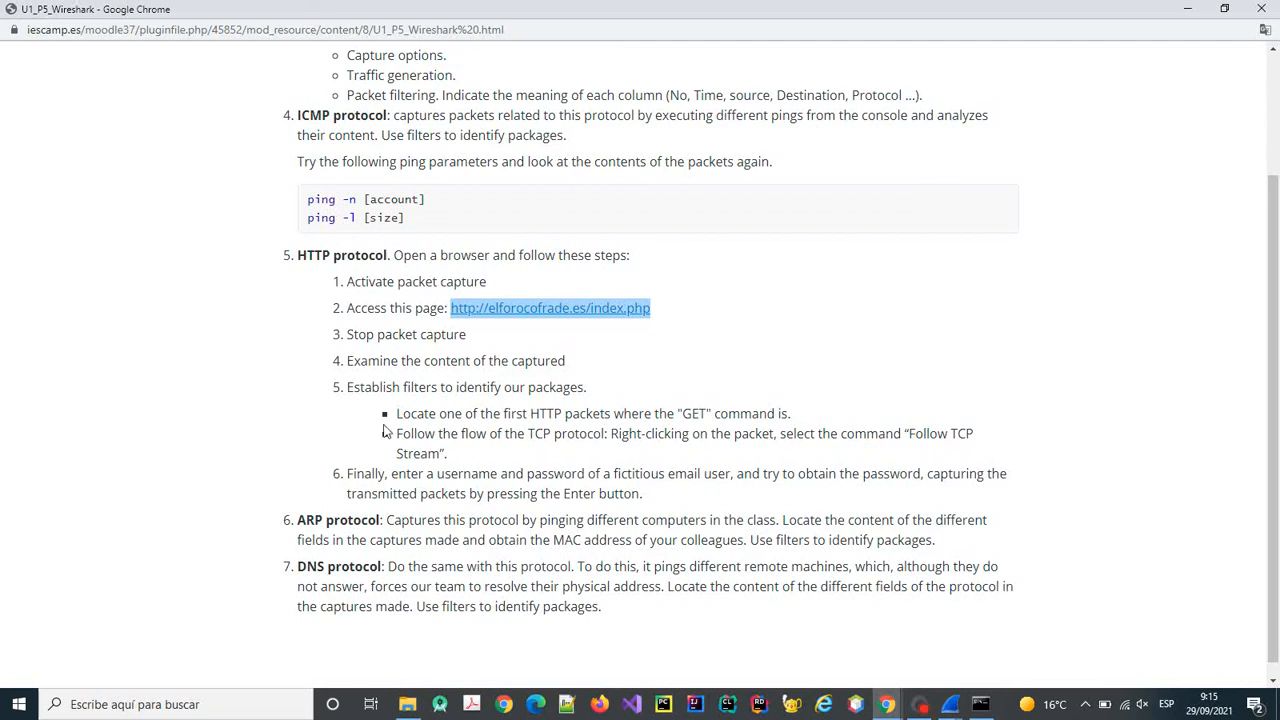
Highlight the 'Locate one of the first HTTP packets' step, close the Packet 34 window, and return to the Wi-Fi capture.
left_click_drag(396, 413, 776, 414)
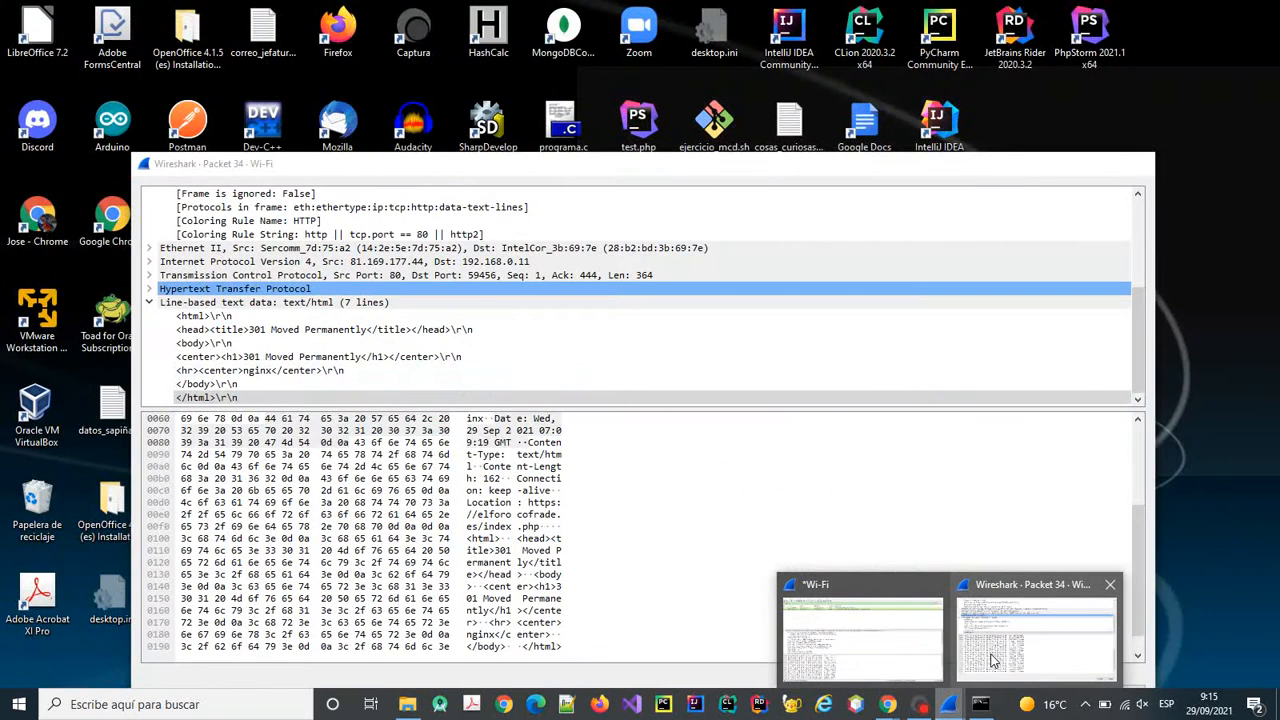
left_click(992, 660)
left_click(1137, 165)
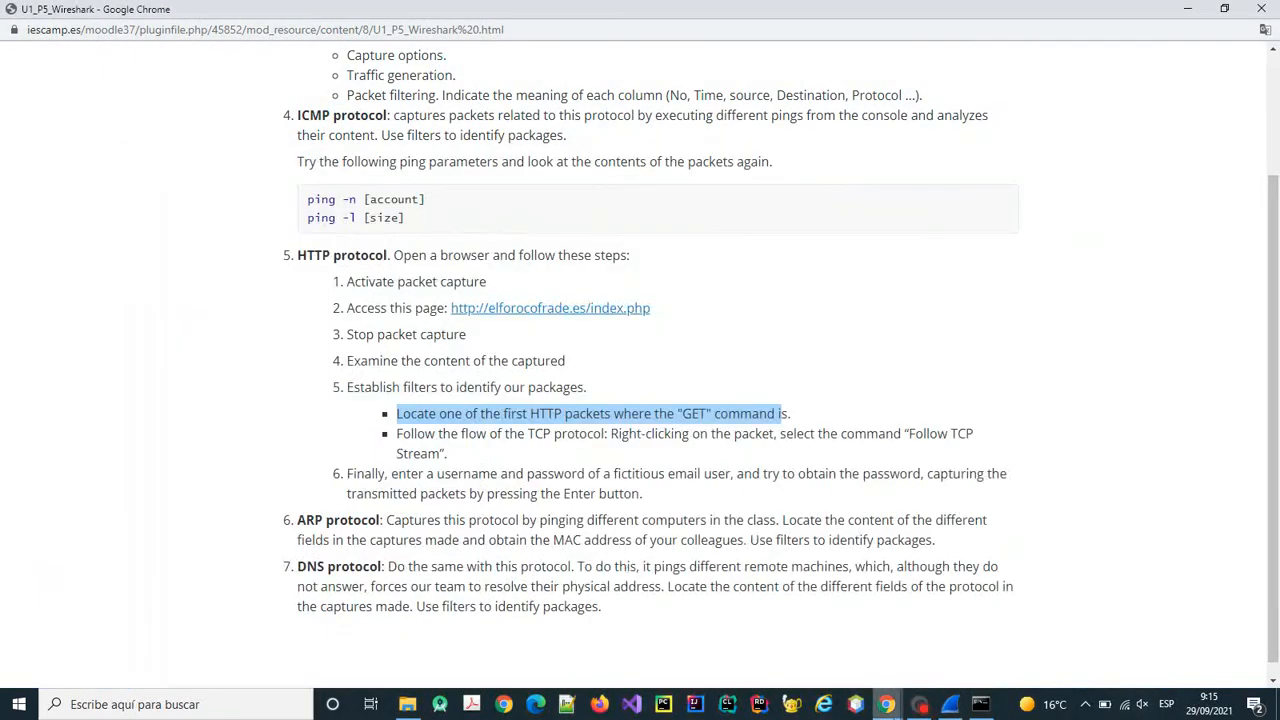
left_click(932, 644)
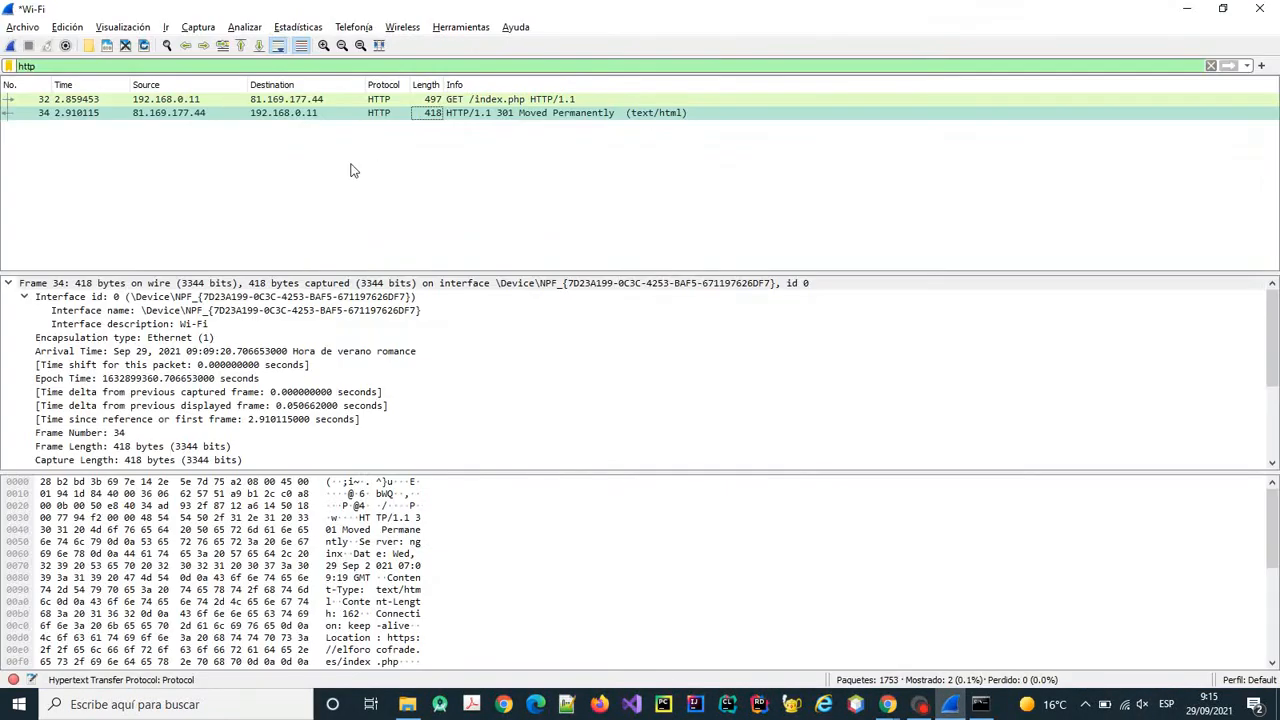
Follow packet 34's TCP stream via Seguir > Flujo TCP and move the stream window to the right.
right_click(386, 113)
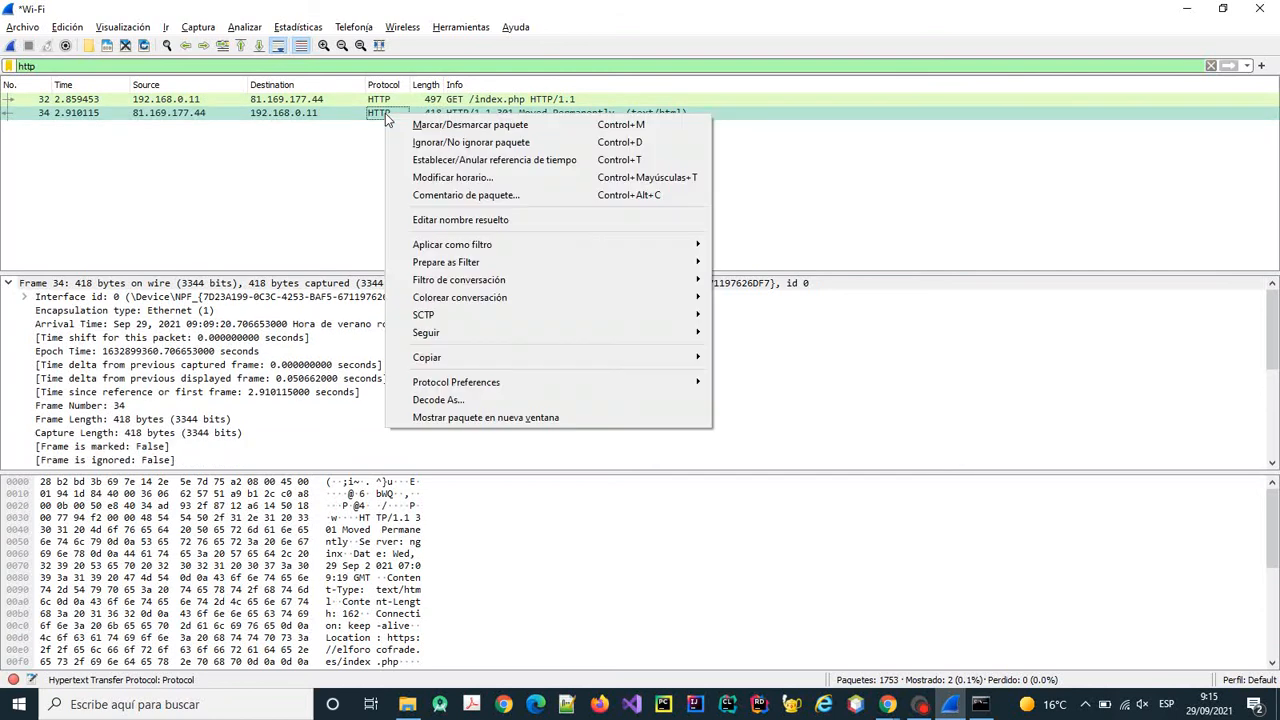
mouse_move(513, 332)
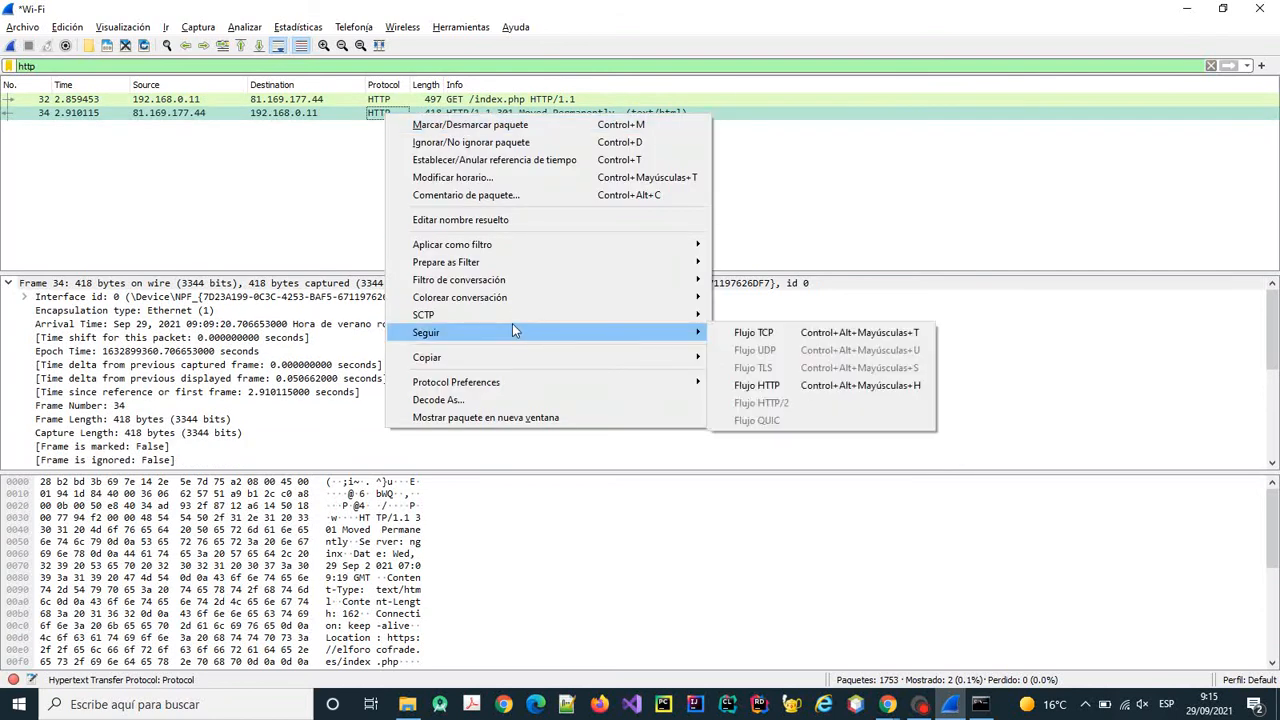
left_click(764, 334)
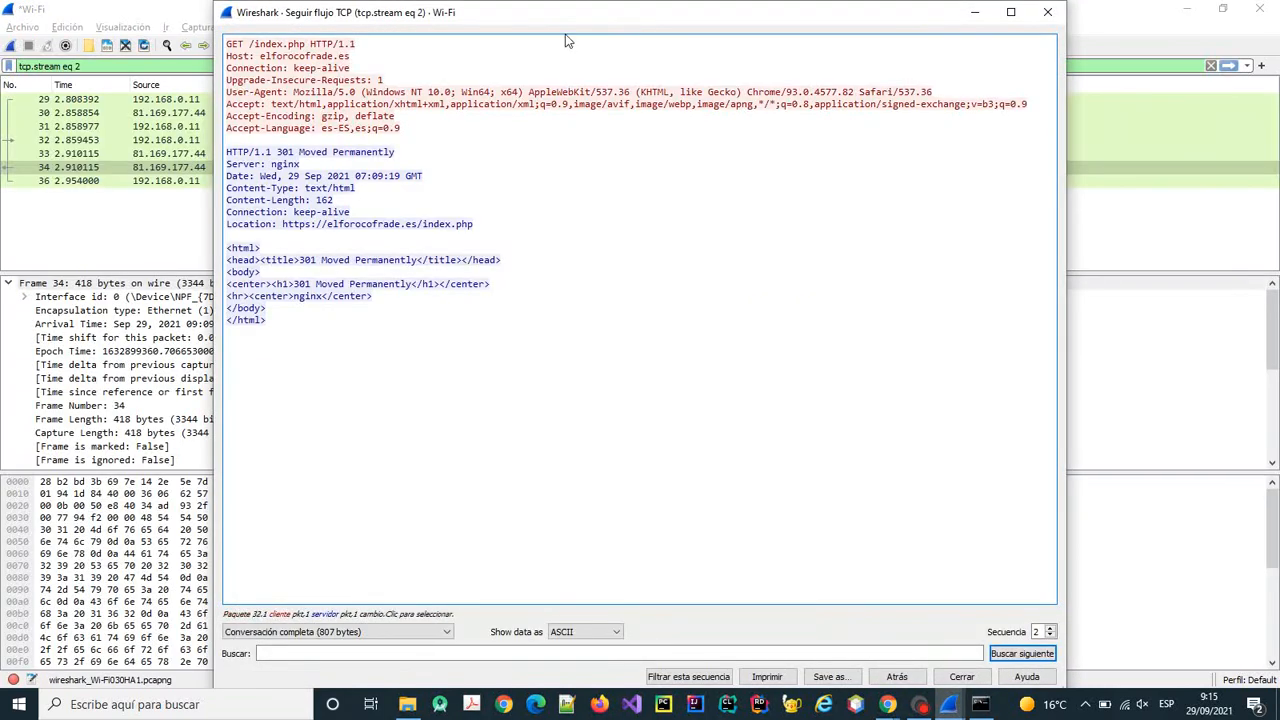
left_click_drag(568, 20, 985, 131)
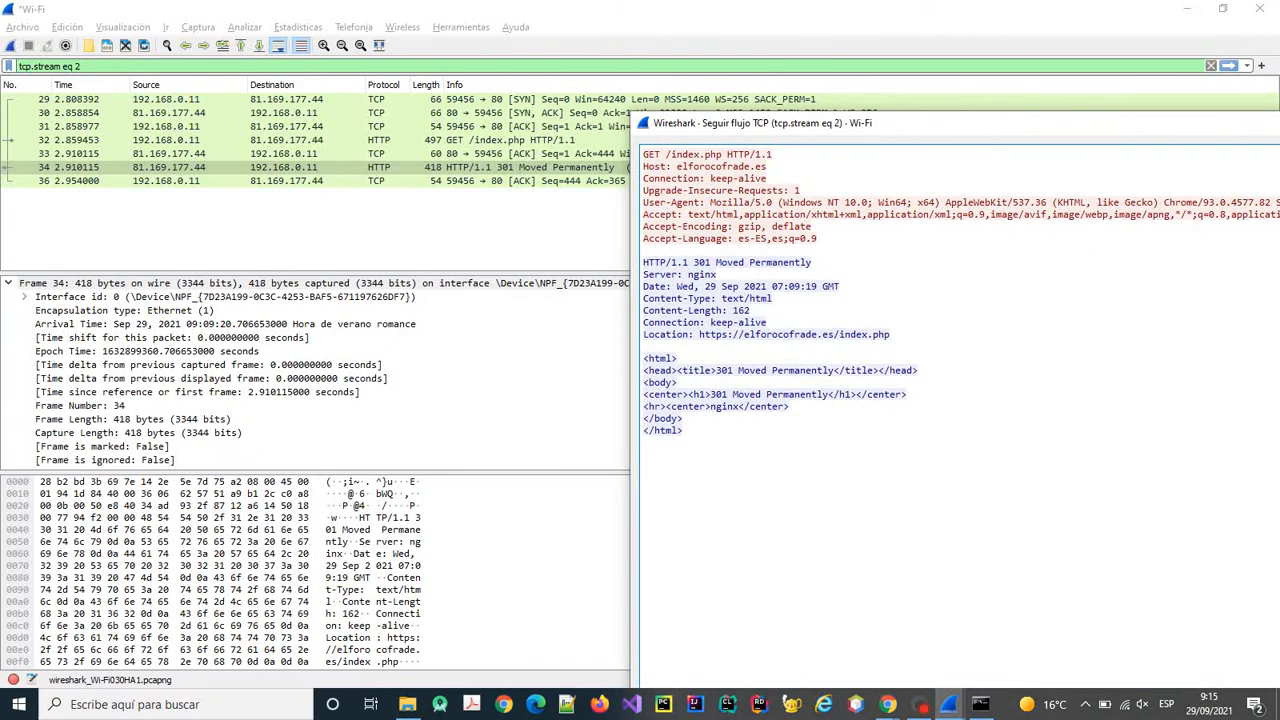
Select packets 32, 33 and 34 while shifting the stream window down to uncover the list.
left_click(752, 190)
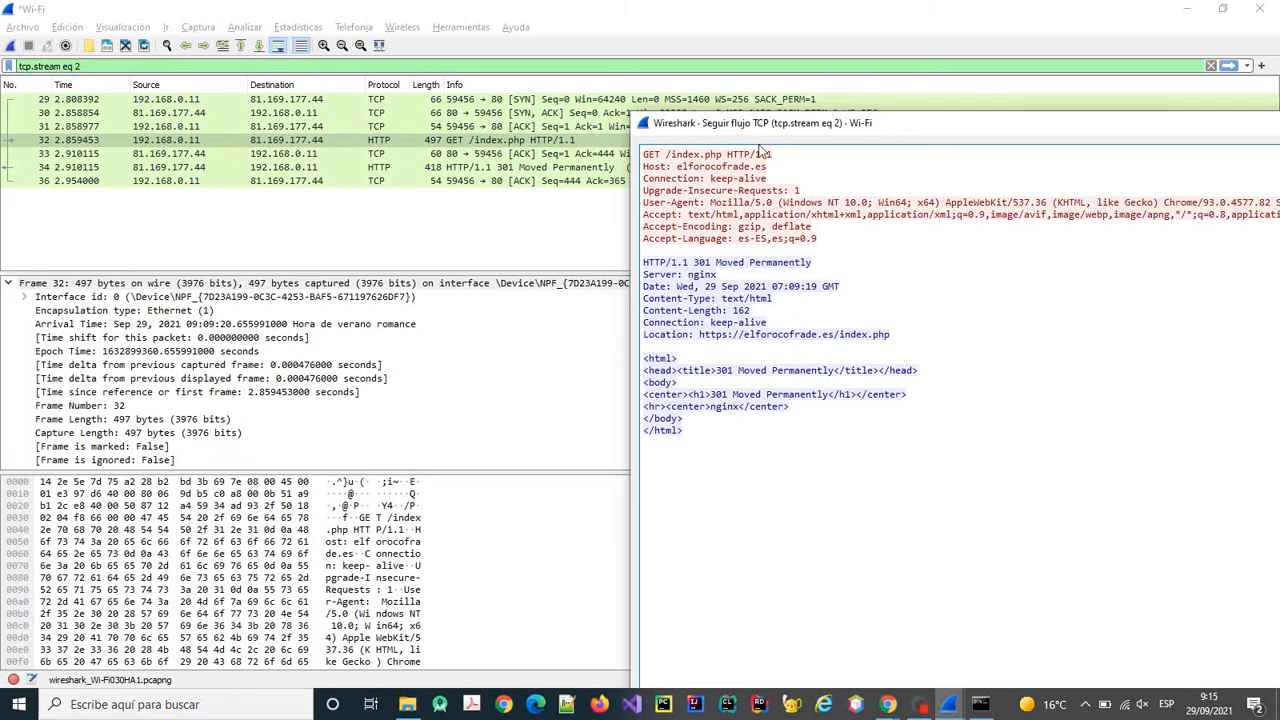
left_click_drag(868, 132, 910, 140)
left_click_drag(920, 147, 758, 233)
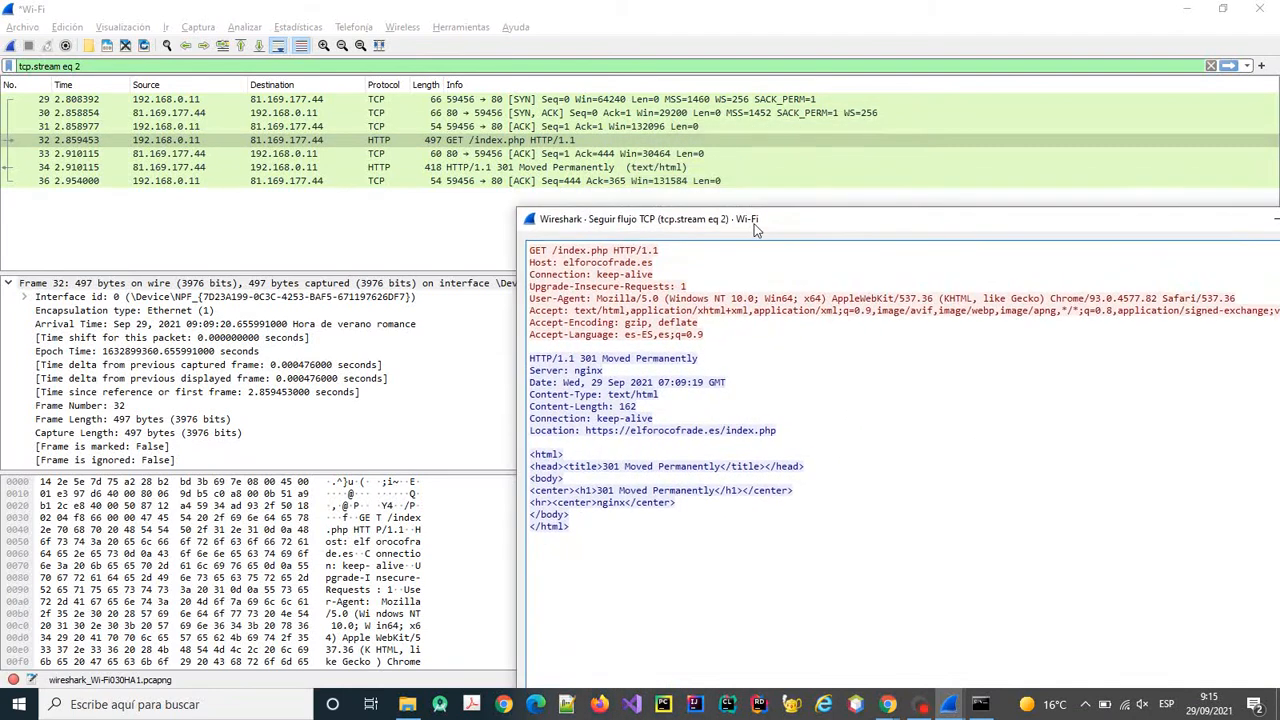
left_click(449, 155)
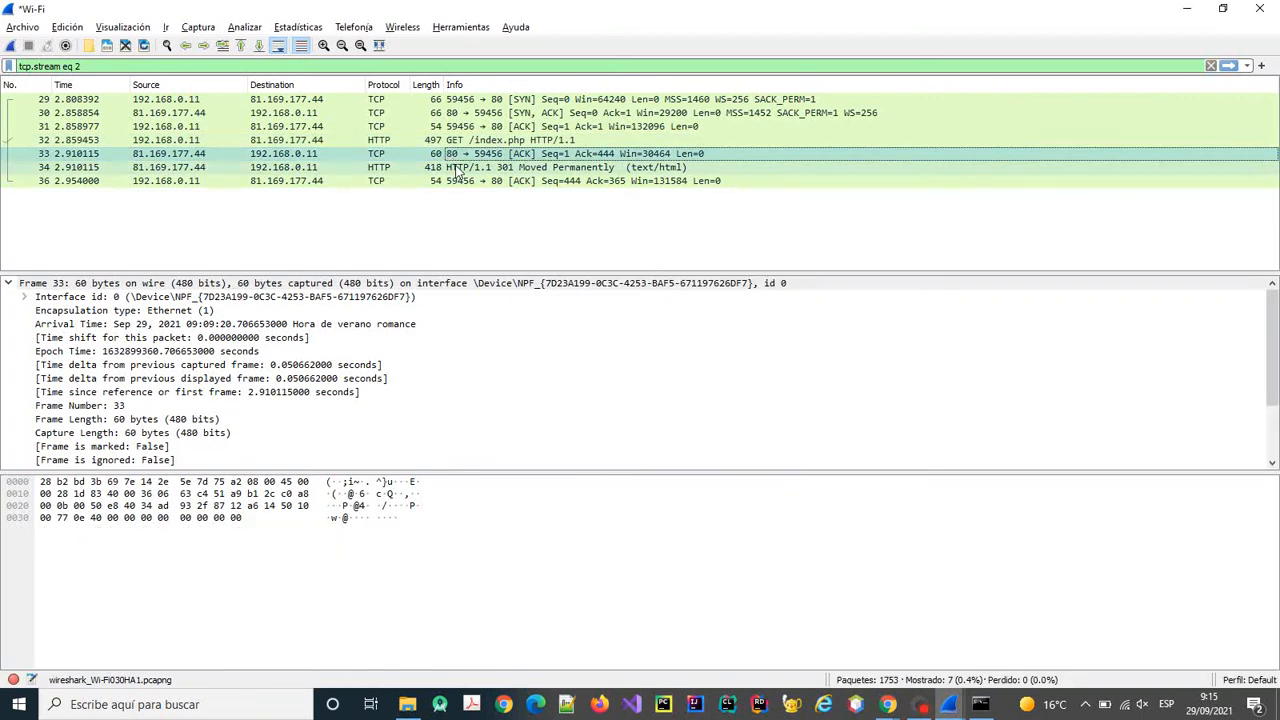
left_click(456, 168)
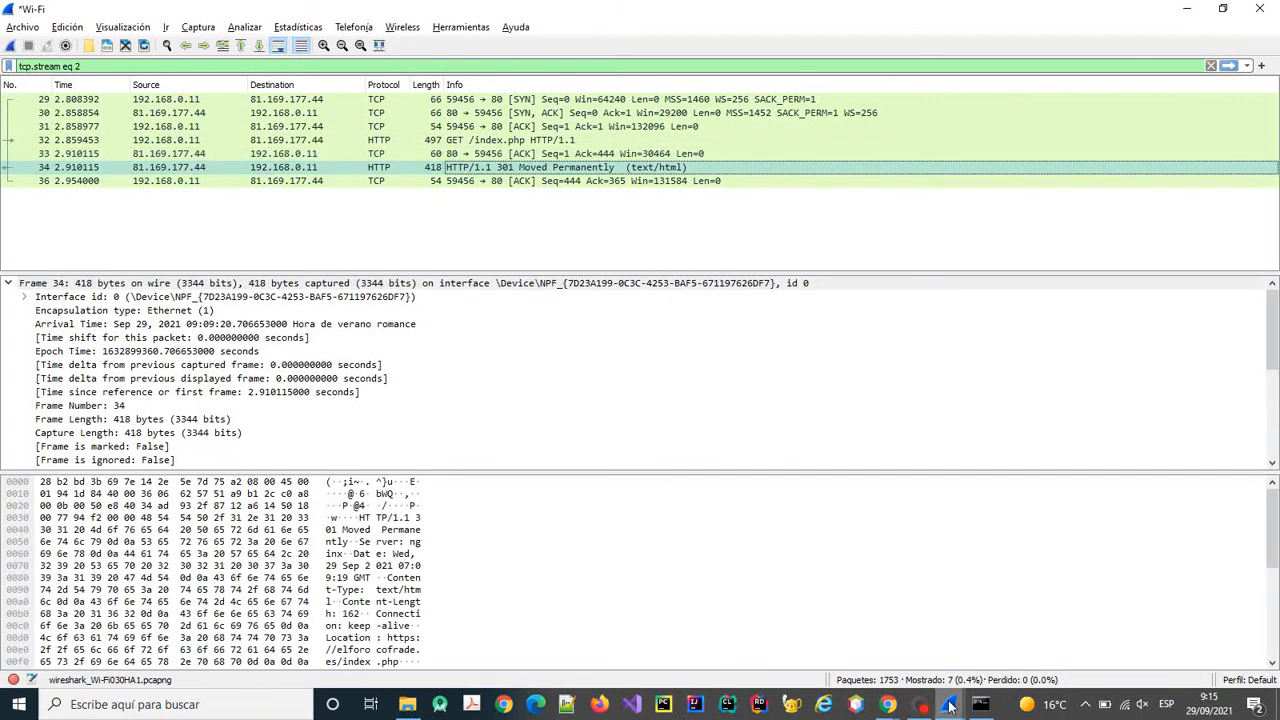
Compare packets 32, 34 and 36 against the followed stream, then return to the U1_P5_Wireshark instructions.
mouse_move(949, 704)
left_click(1000, 652)
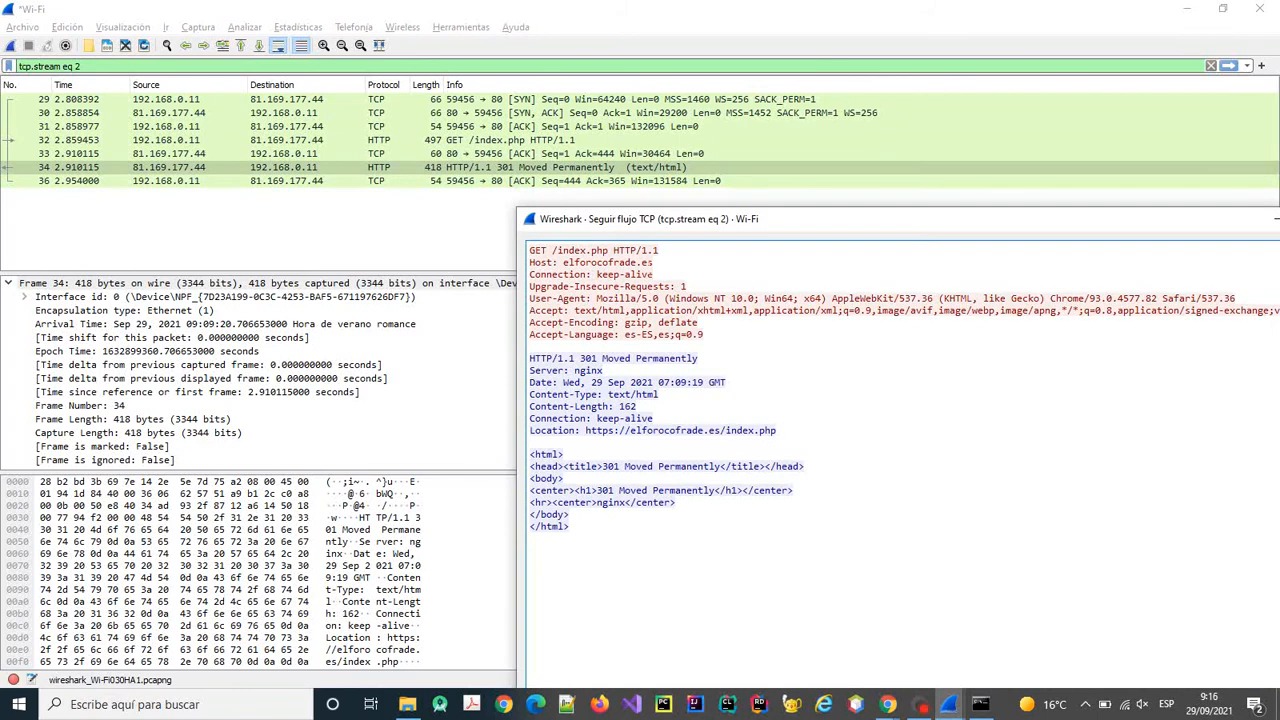
left_click(596, 256)
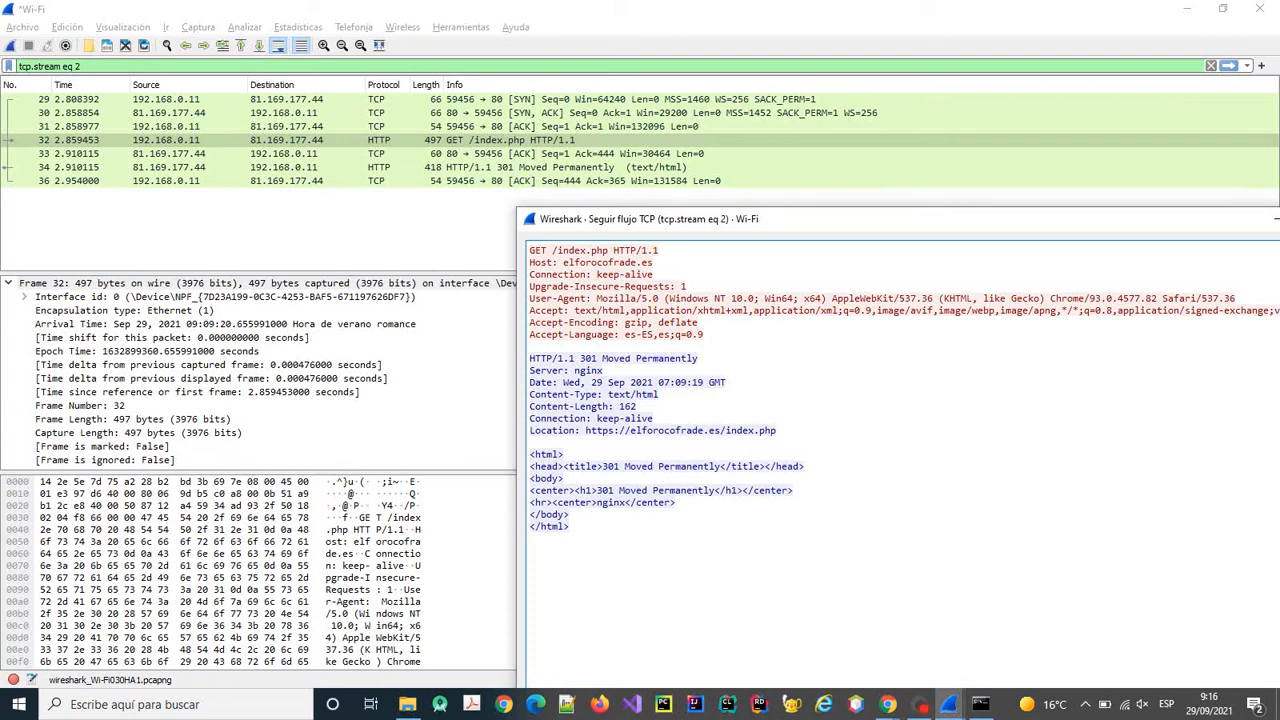
left_click(620, 382)
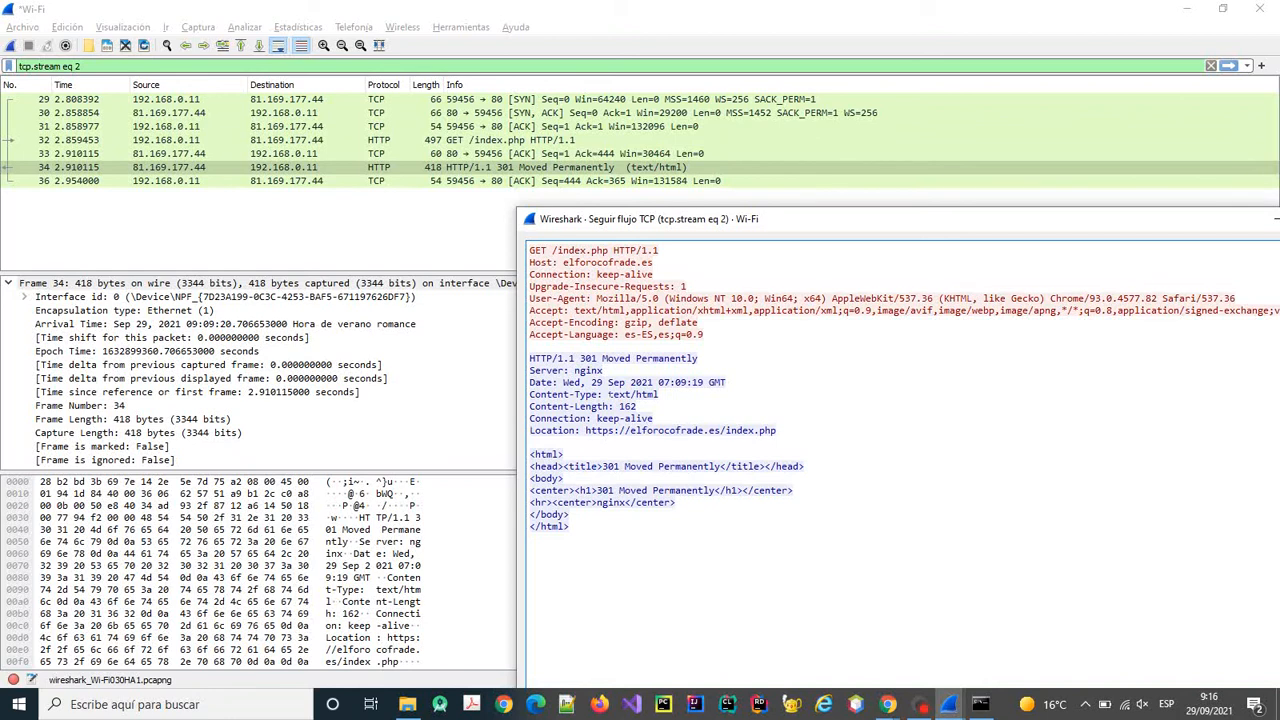
left_click(570, 183)
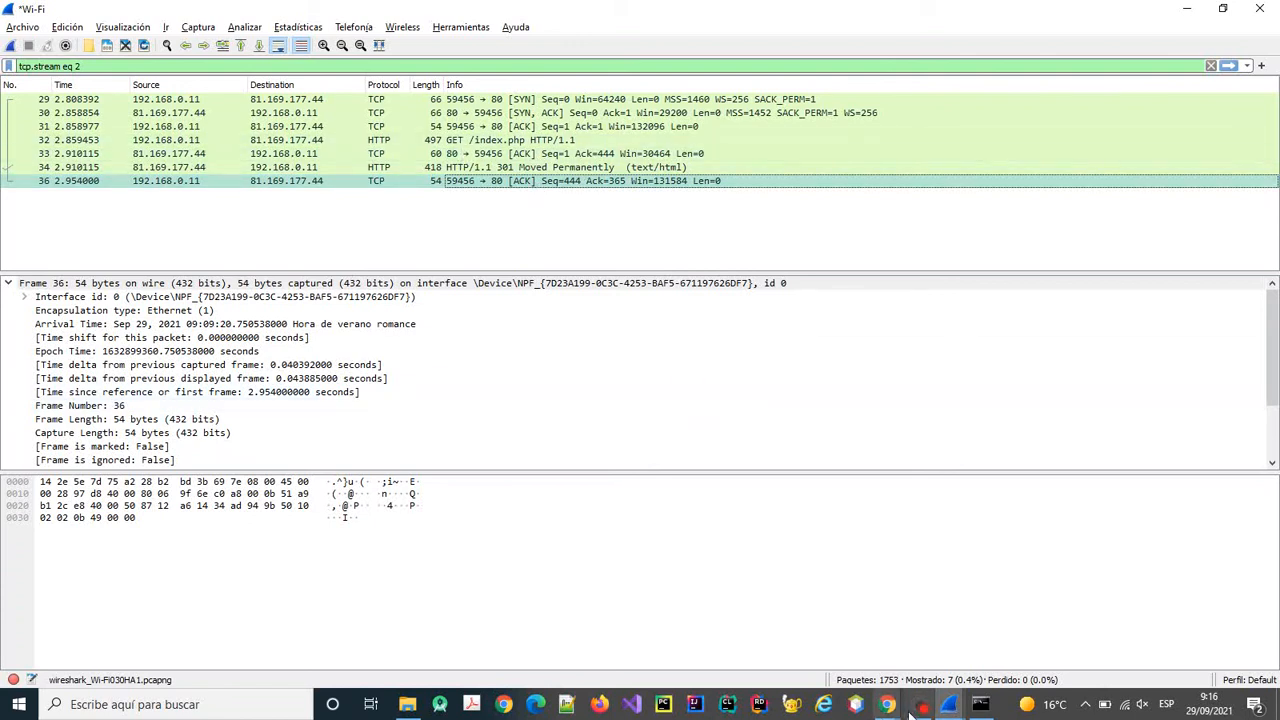
mouse_move(893, 708)
left_click(923, 660)
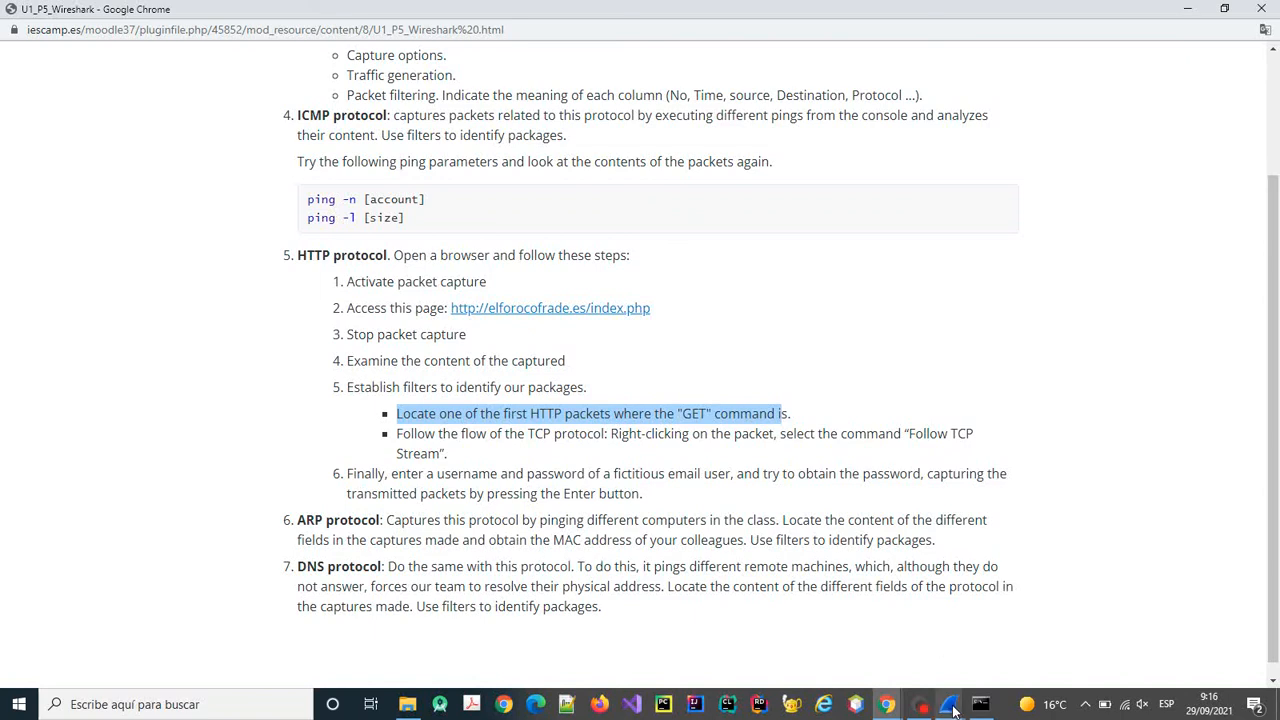
Move and close the Follow TCP Stream window, then bring the tcp.stream eq 2 capture forward.
mouse_move(953, 710)
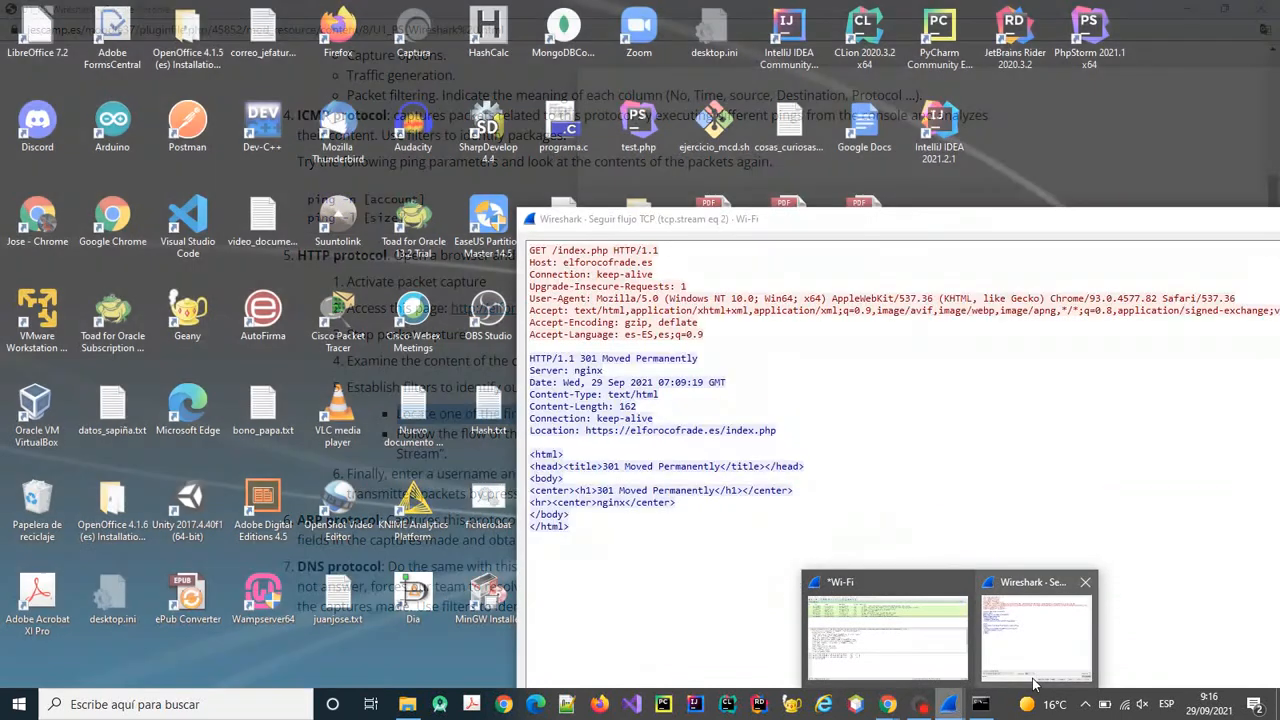
left_click(1036, 635)
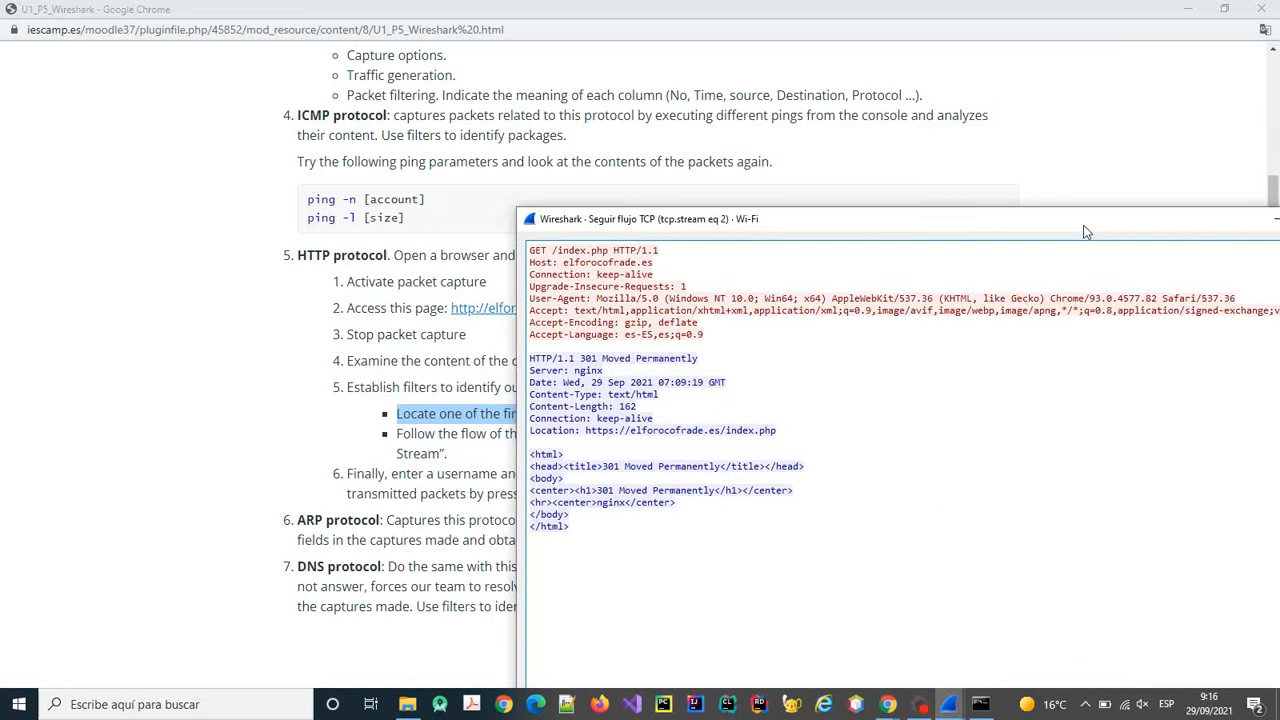
left_click_drag(1084, 222, 890, 222)
left_click(1159, 217)
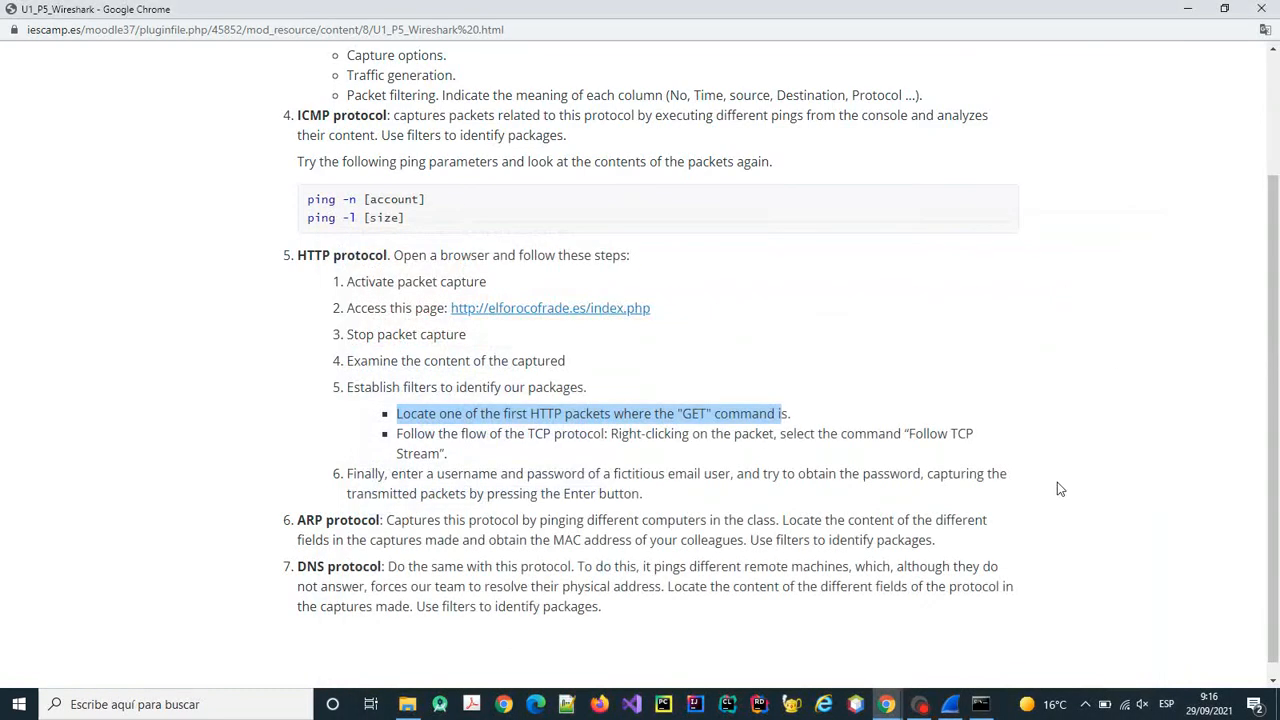
left_click(928, 708)
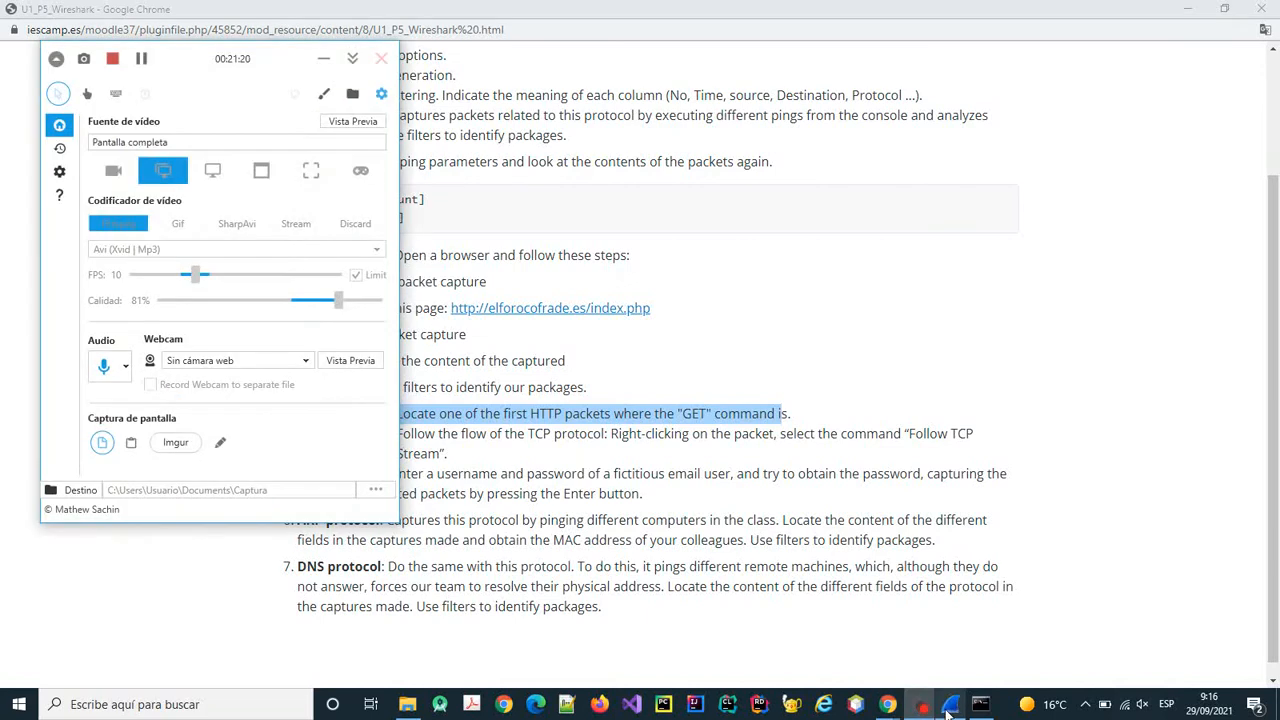
left_click(948, 708)
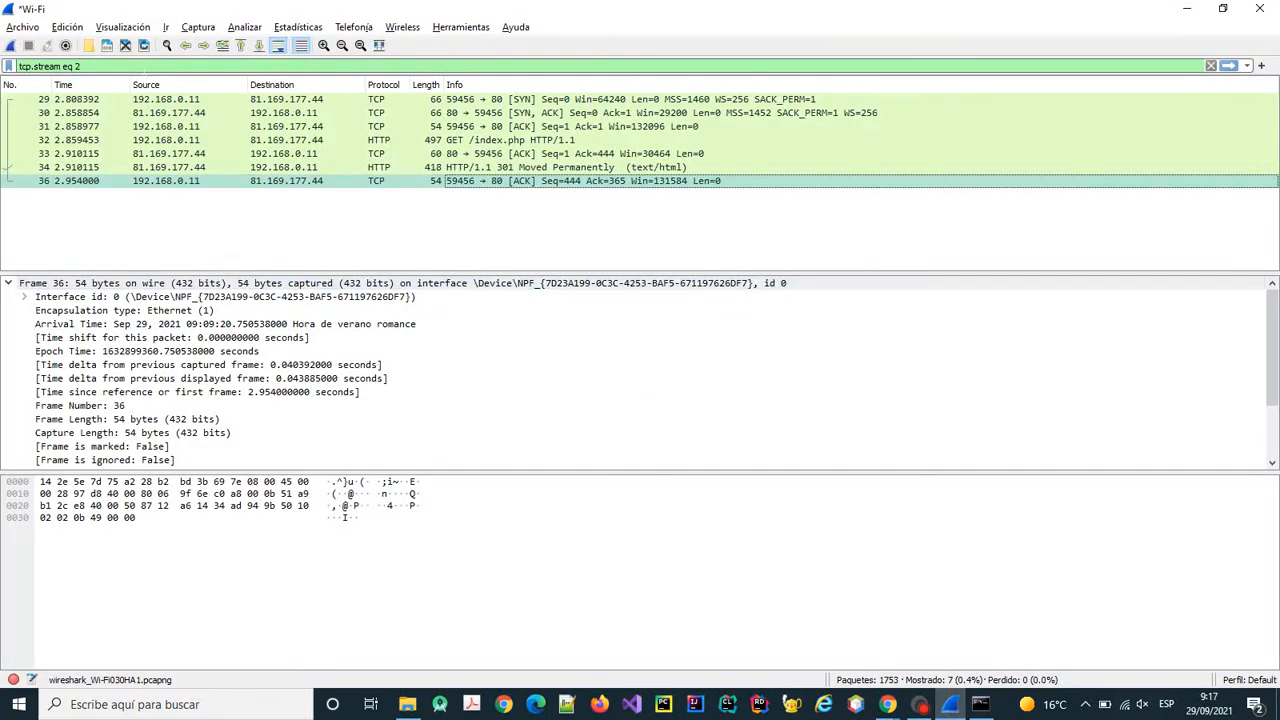
Delete the tcp.stream eq 2 display filter so all captured packets are listed.
left_click_drag(120, 66, 10, 63)
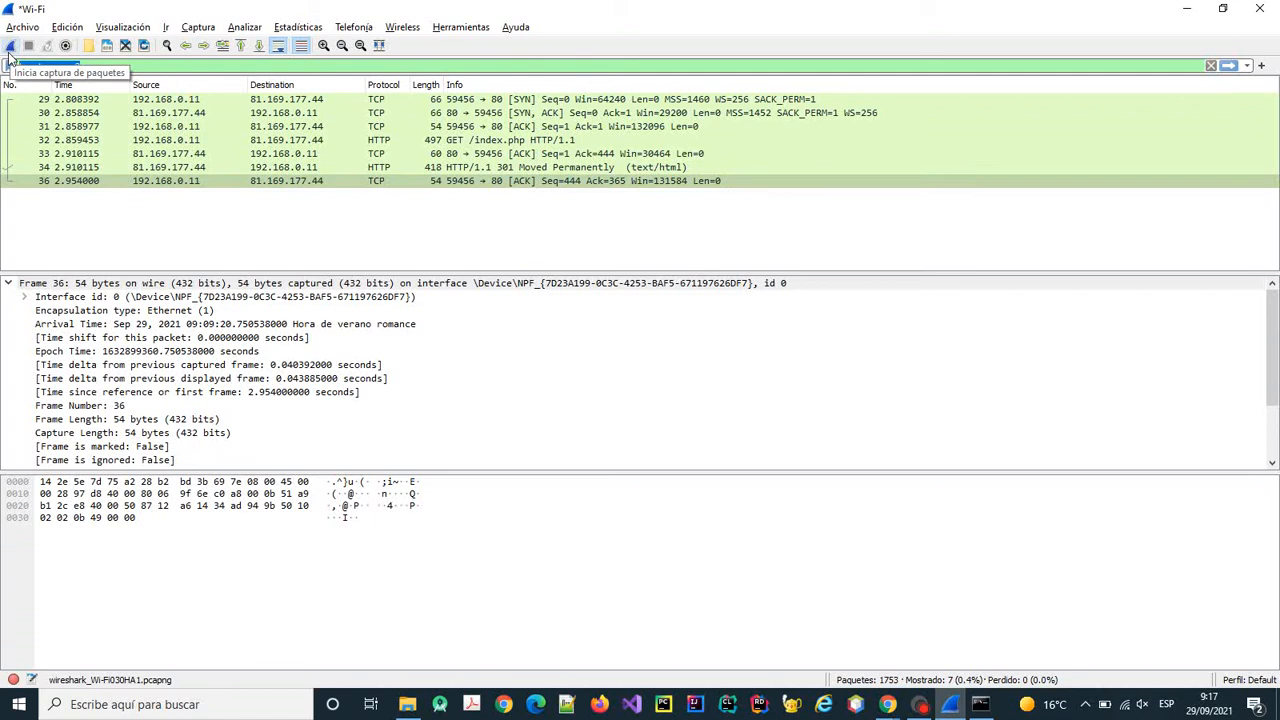
key("BackSpace")
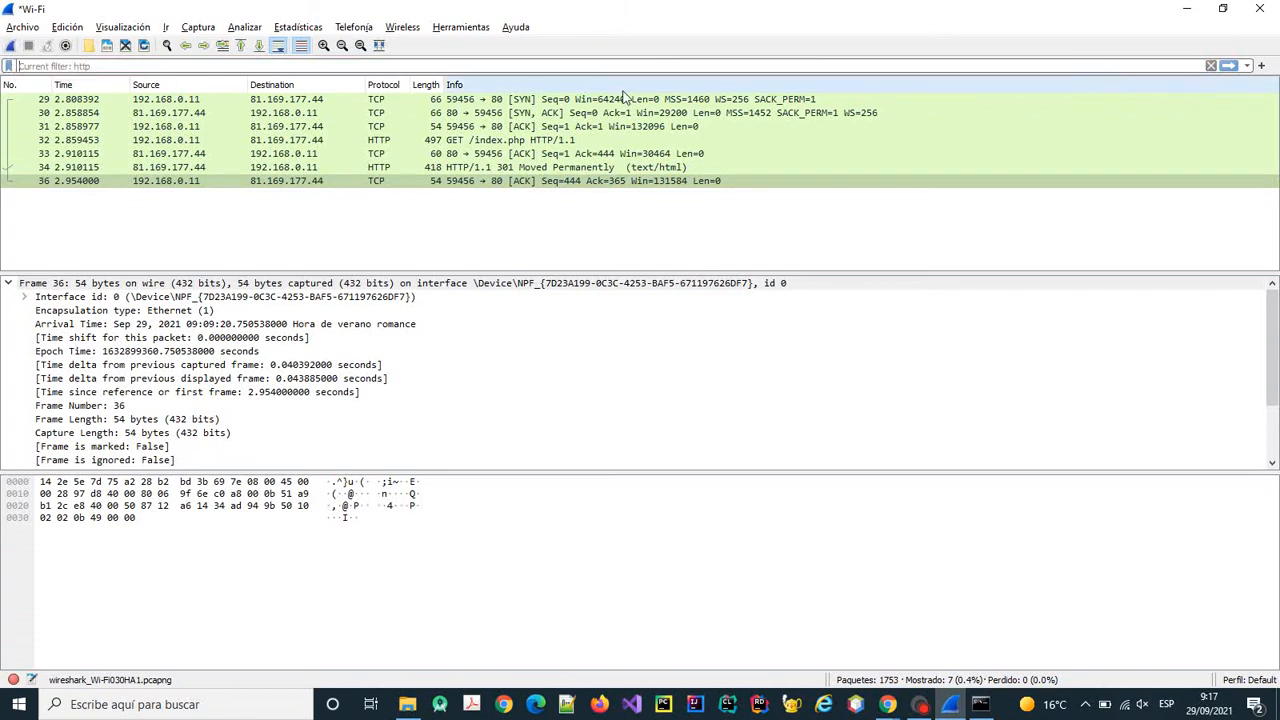
key("Return")
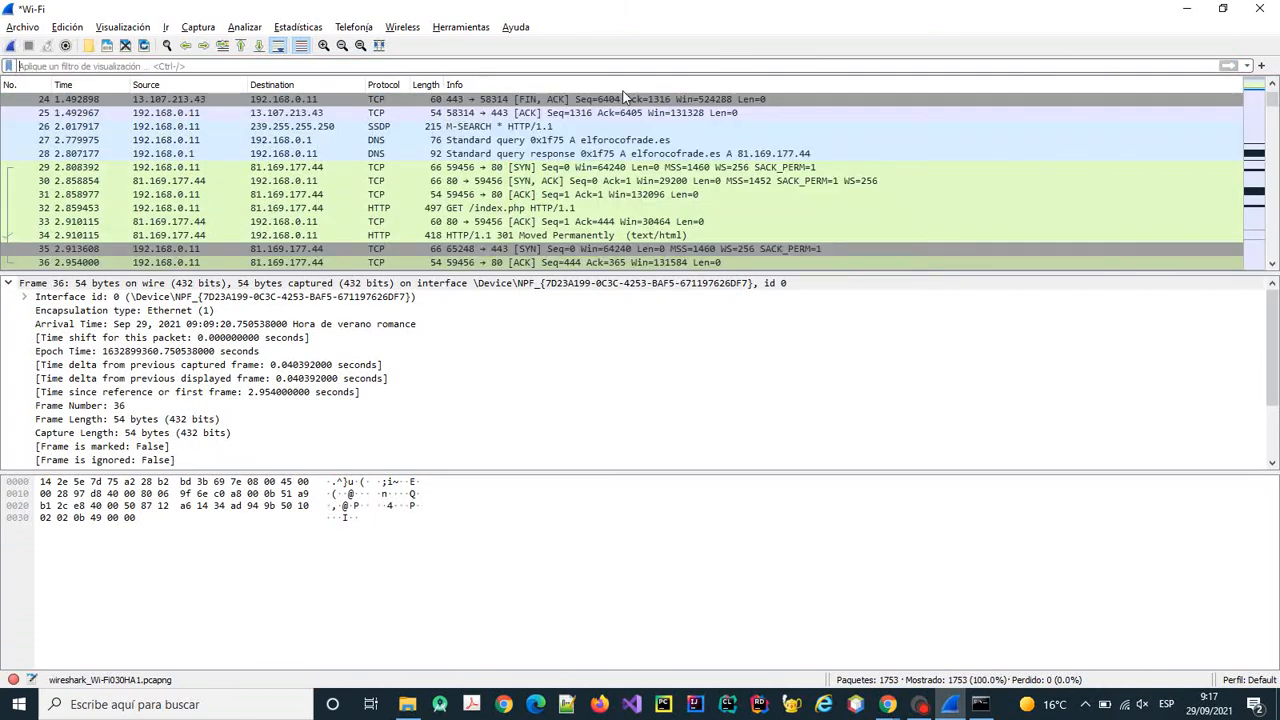
left_click(1254, 254)
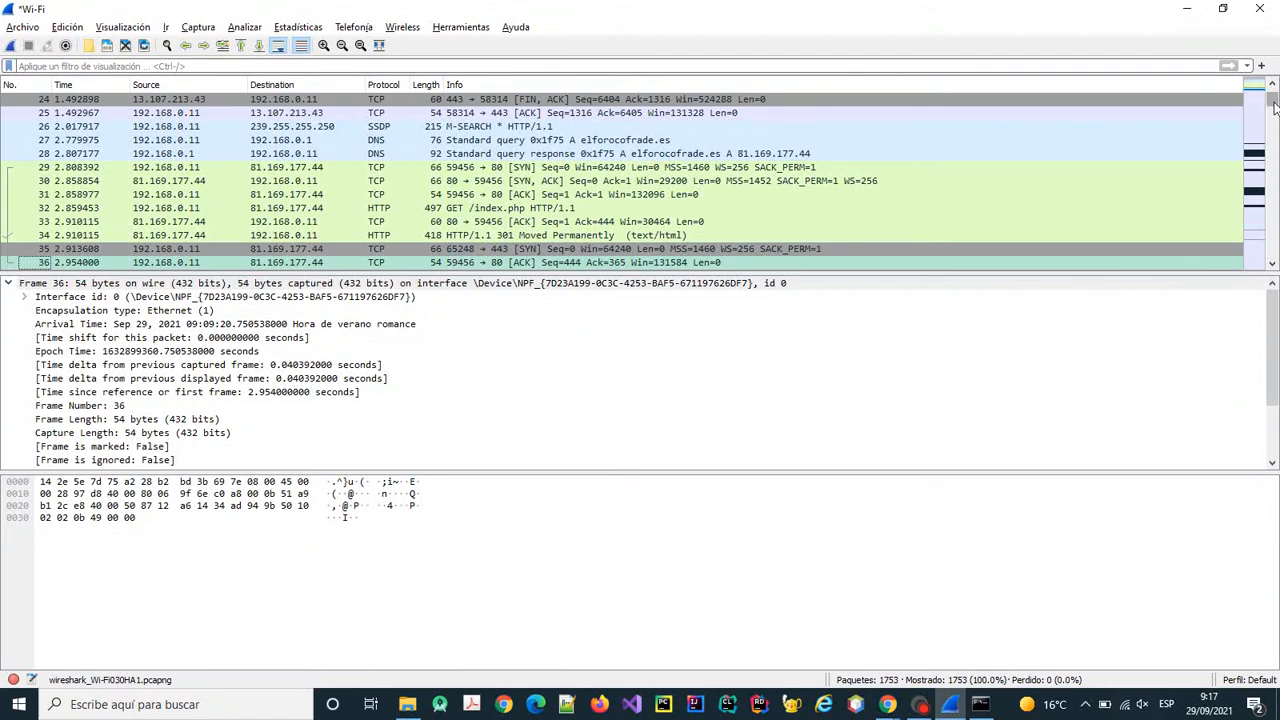
left_click_drag(1273, 108, 1273, 256)
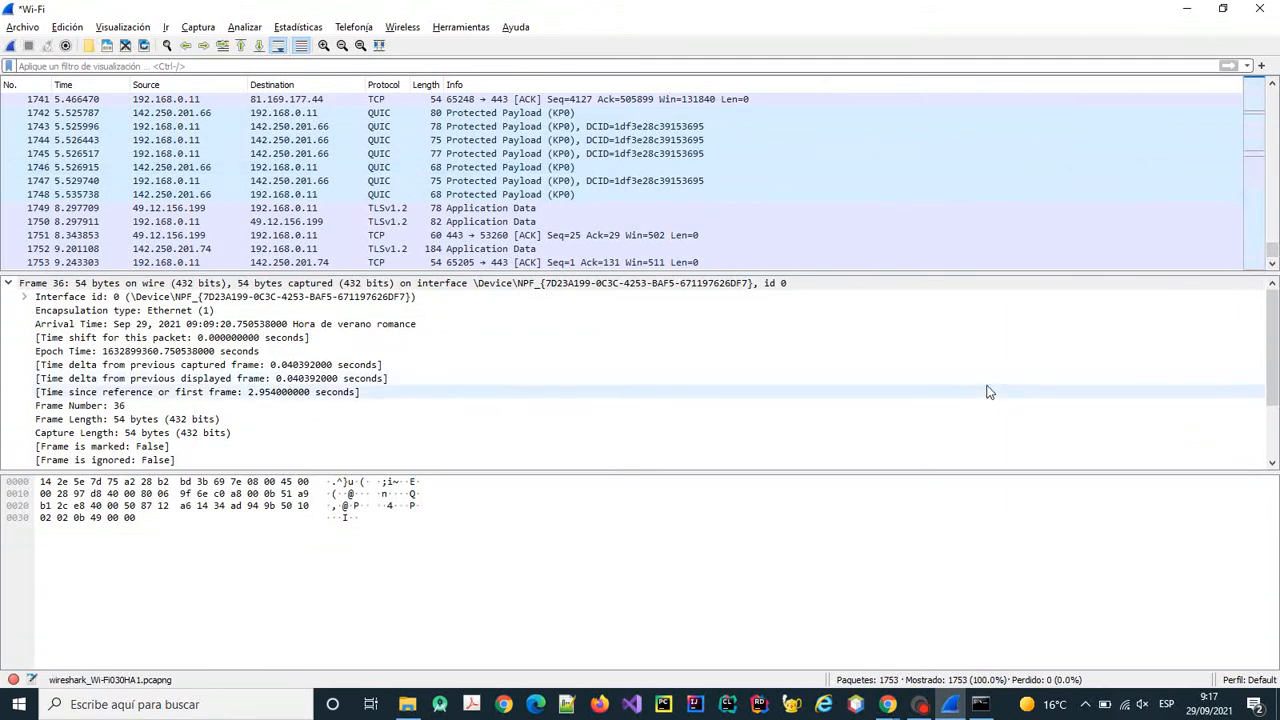
Start a new Wi-Fi capture choosing Continue without Saving, then switch to the El Foro Cofrade browser.
mouse_move(889, 706)
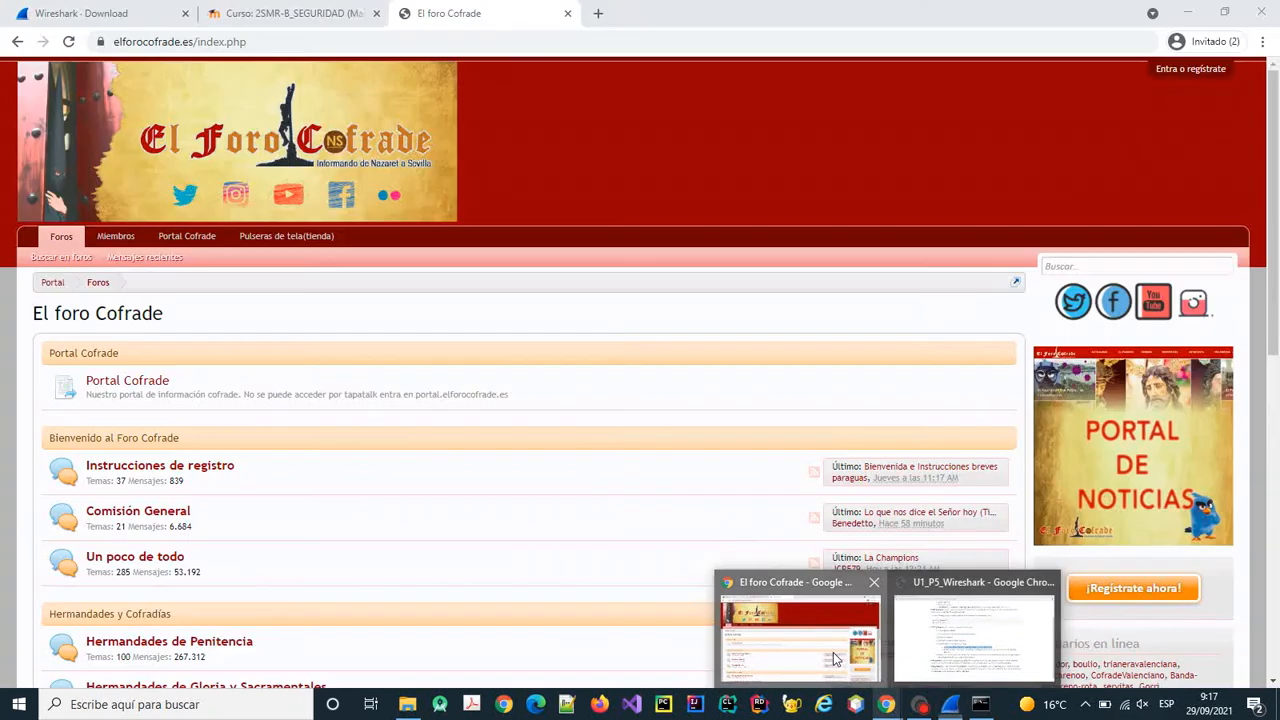
left_click(800, 635)
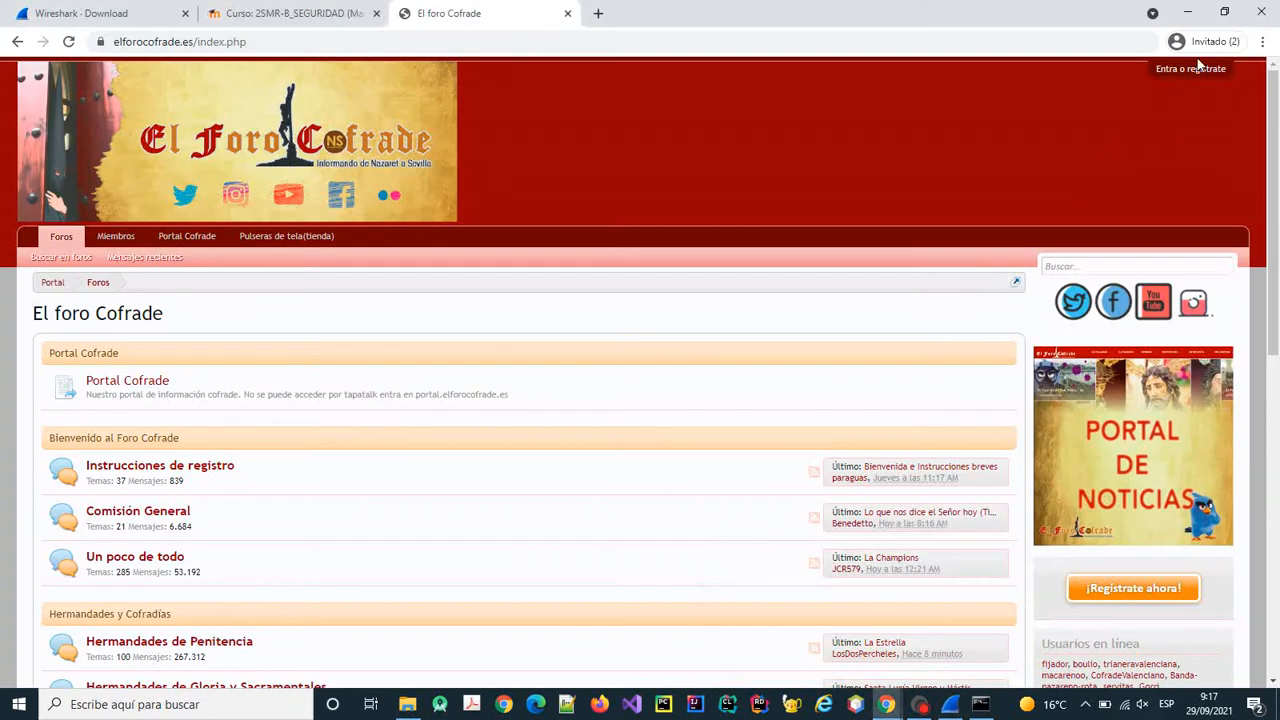
left_click(950, 704)
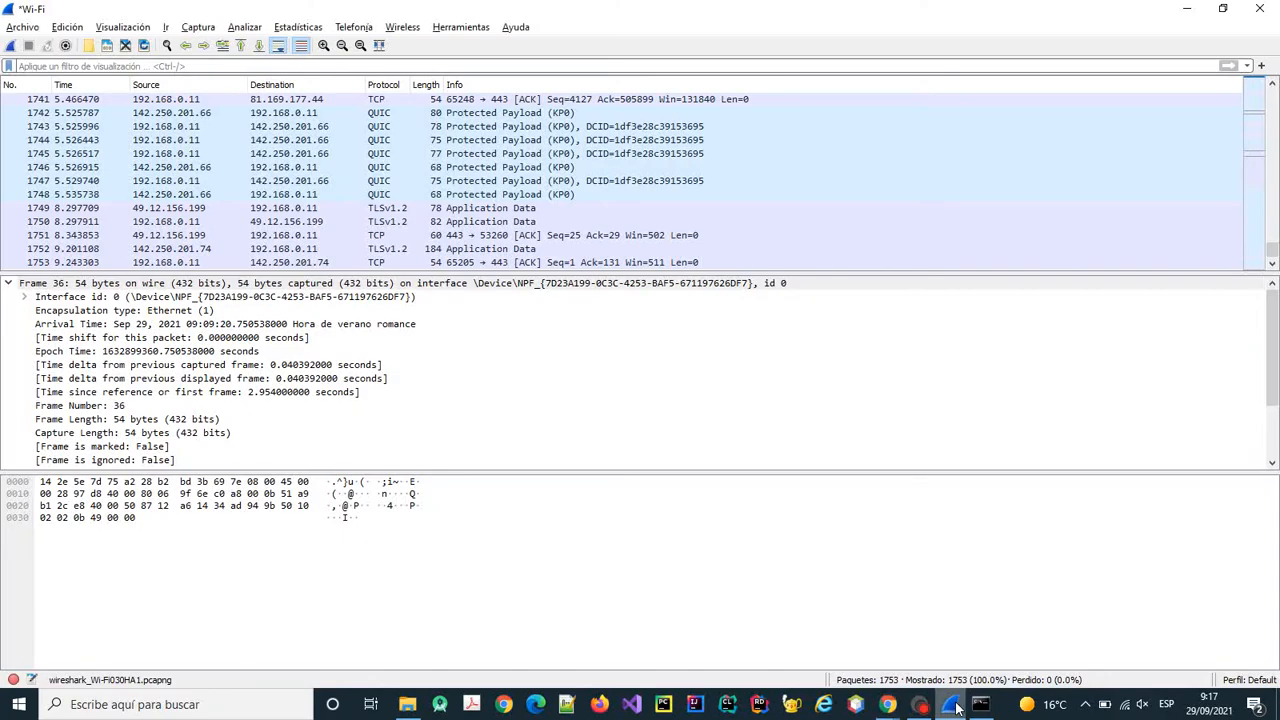
left_click(12, 46)
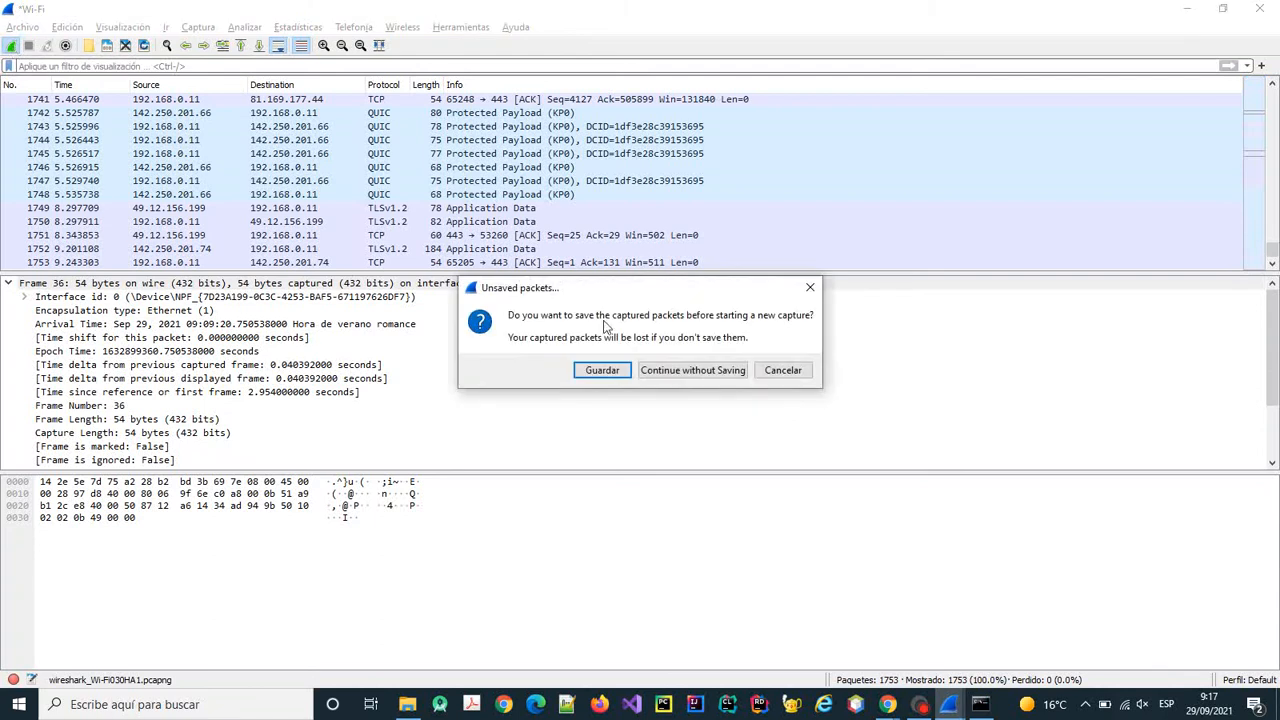
left_click(697, 371)
mouse_move(887, 705)
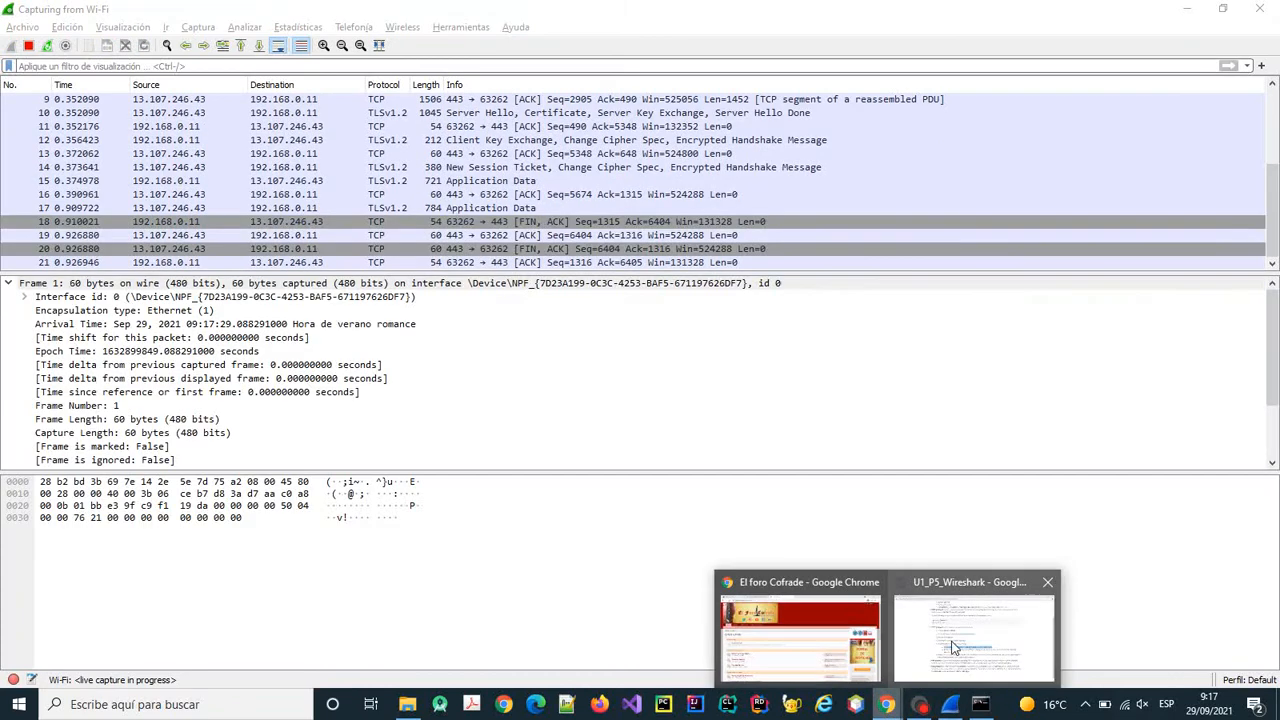
left_click(795, 630)
Submit a made-up e-mail and password on El Foro Cofrade's login panel, then return to Wireshark.
left_click(1175, 72)
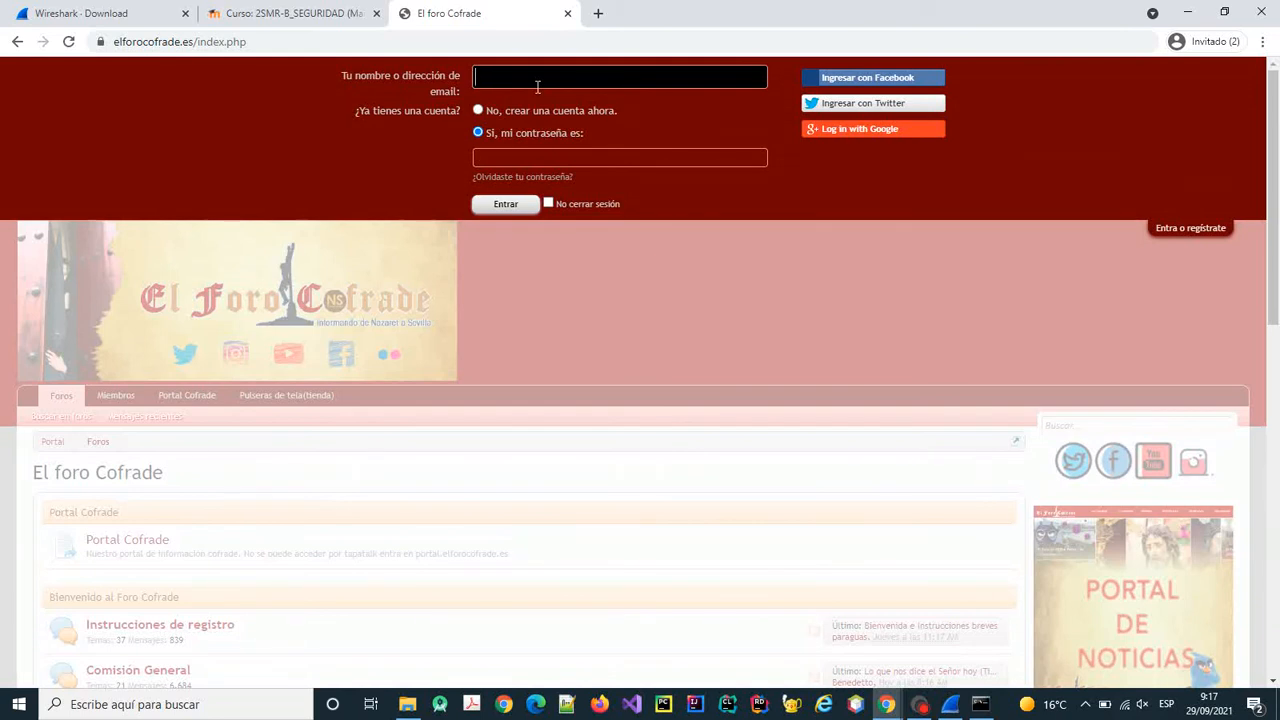
key("Tab")
type("1234")
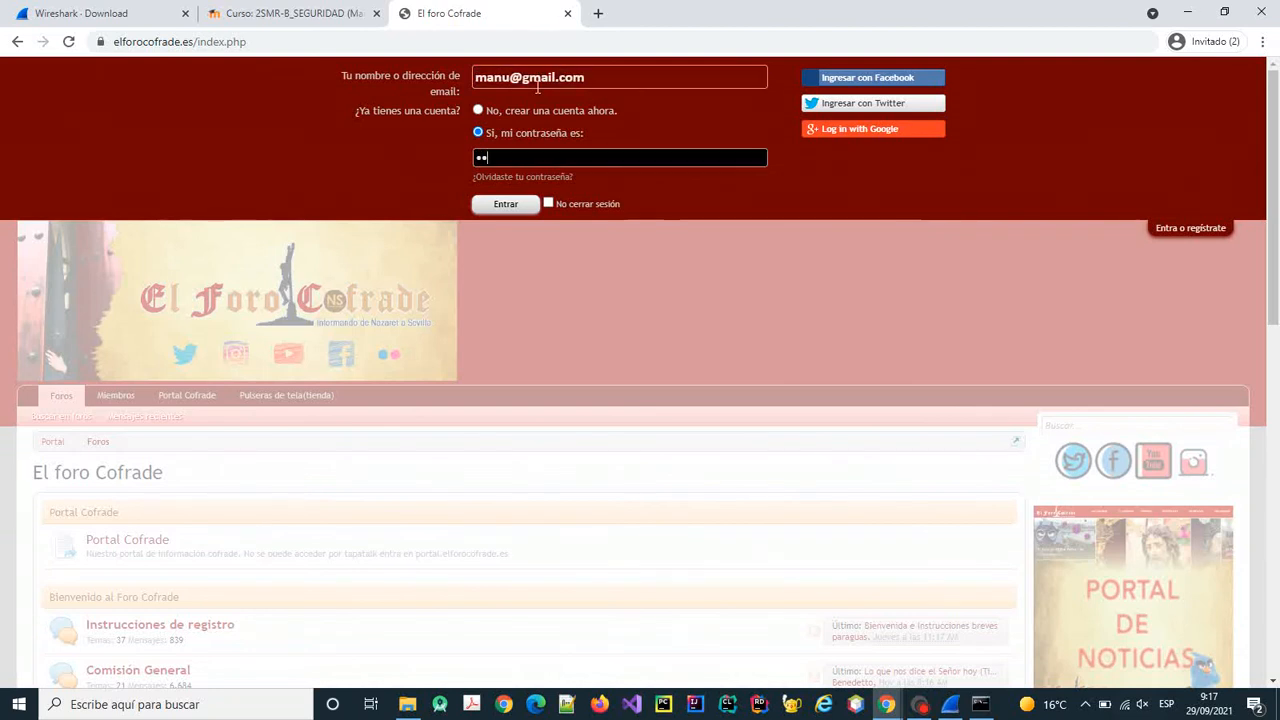
left_click(525, 207)
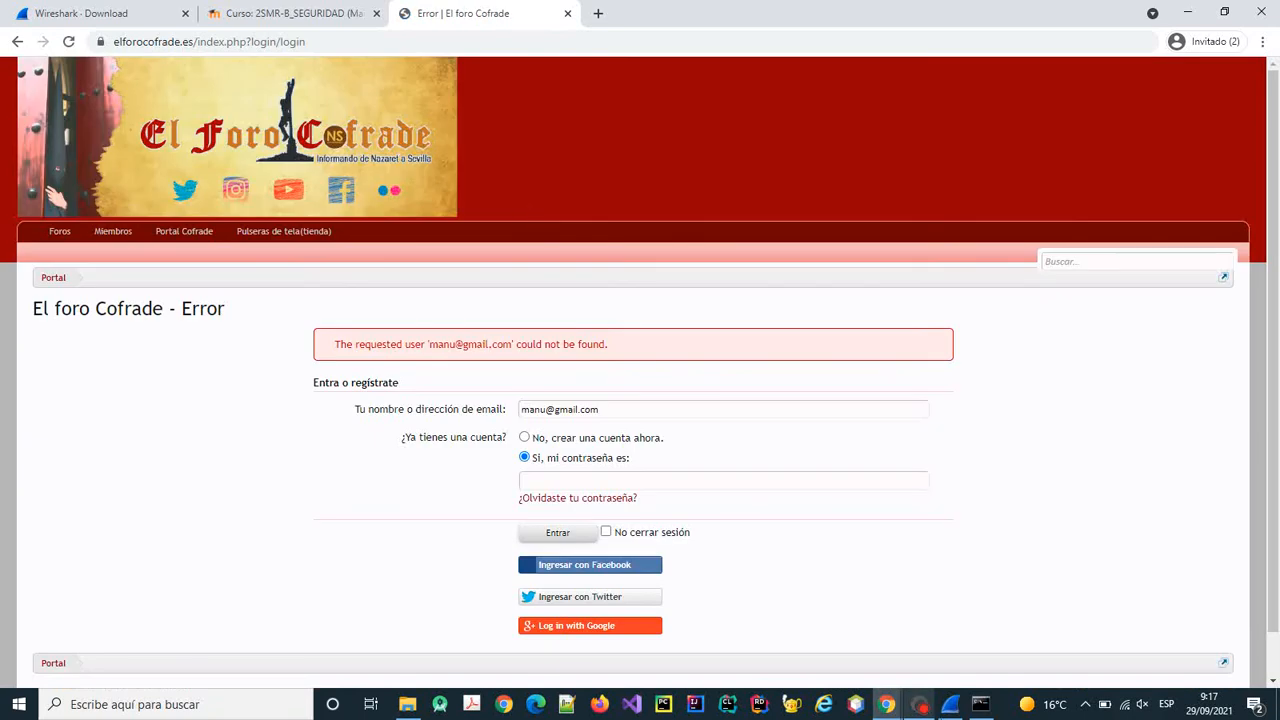
left_click(950, 704)
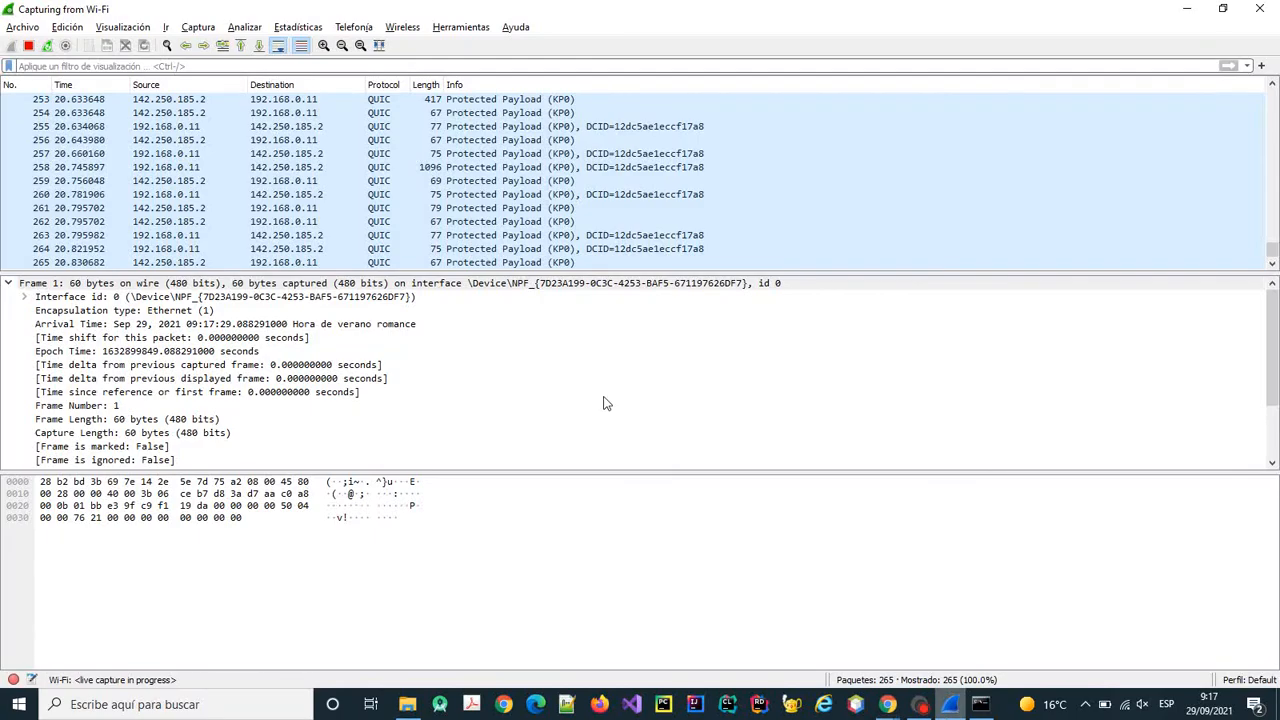
Stop the live Wi-Fi capture and adjust the packet list's scroll position.
left_click(28, 46)
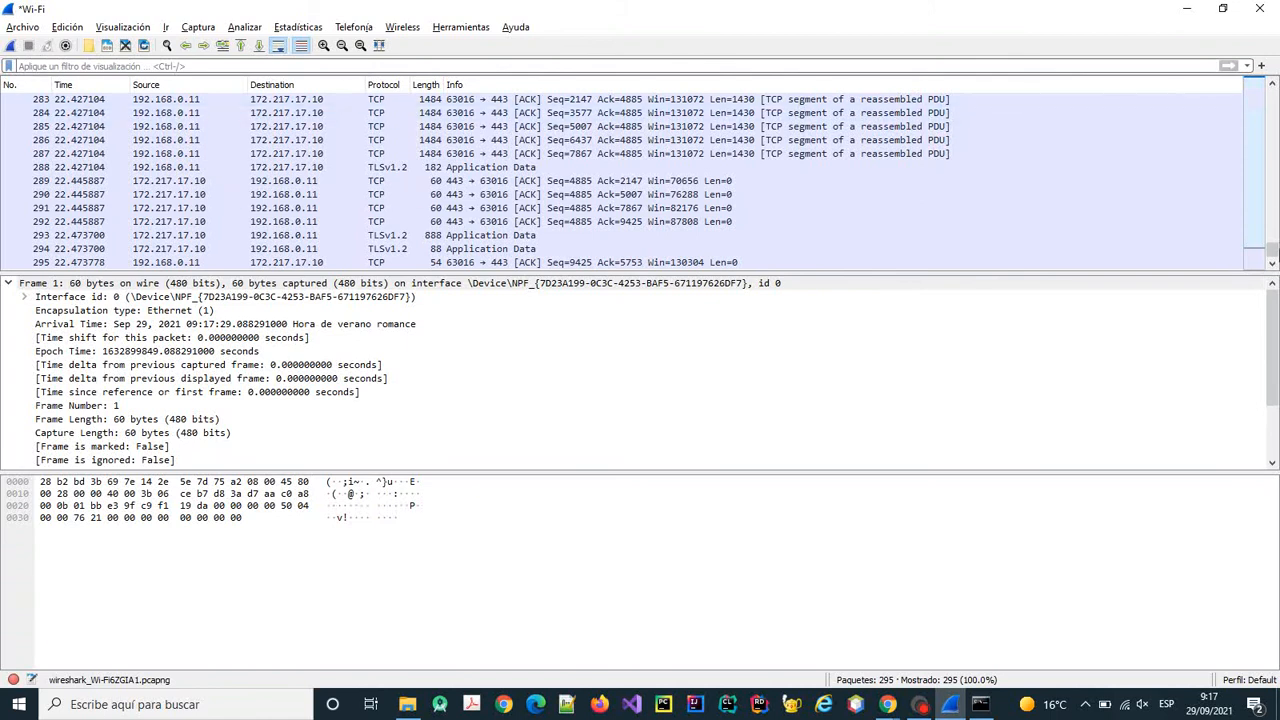
left_click_drag(1273, 92, 1273, 88)
left_click(1273, 88)
left_click(1273, 88)
left_click(1273, 88)
left_click(1273, 88)
Inspect packet 86 in the detail panes.
left_click(328, 180)
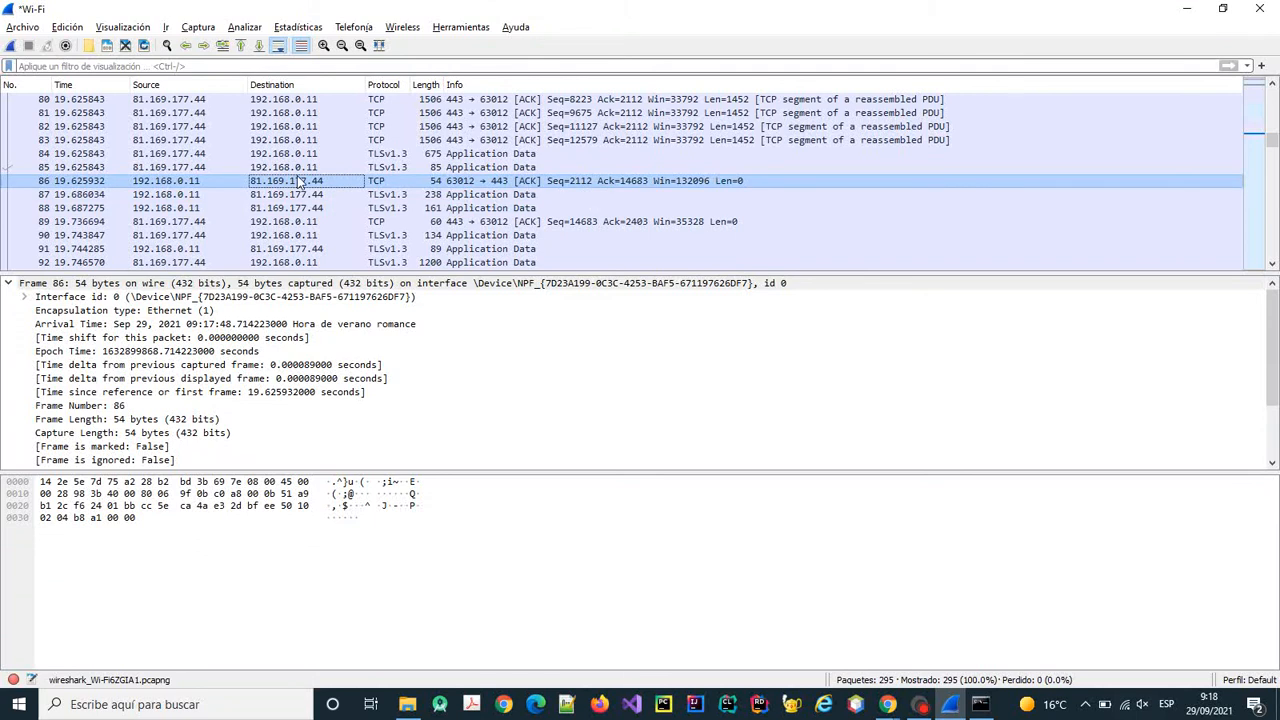
scroll(297, 180, "up", 3)
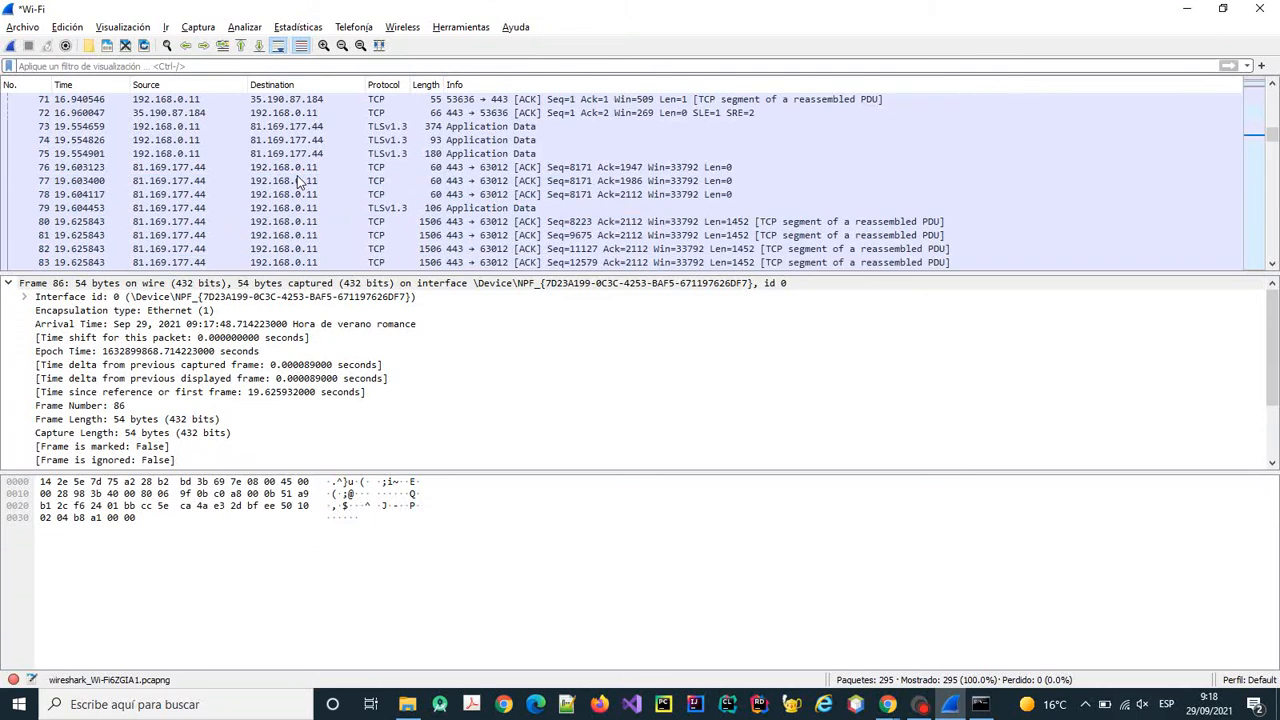
scroll(297, 180, "down", 2)
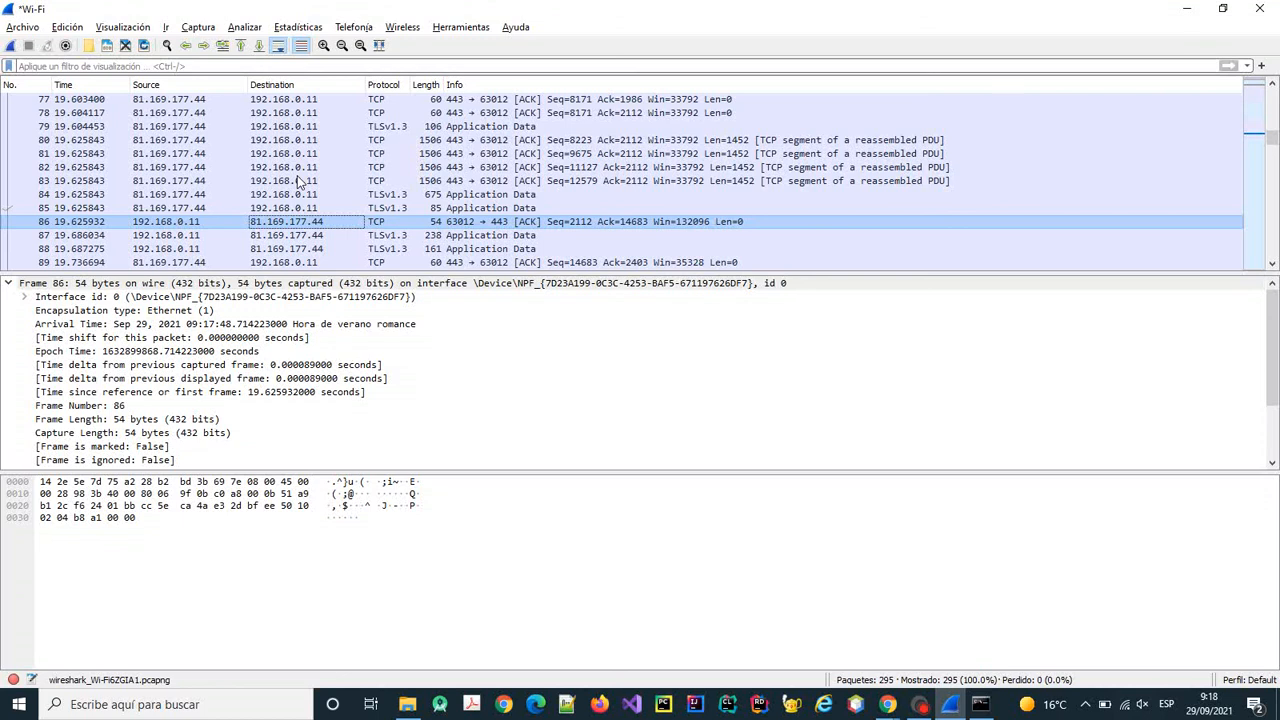
scroll(297, 180, "up", 3)
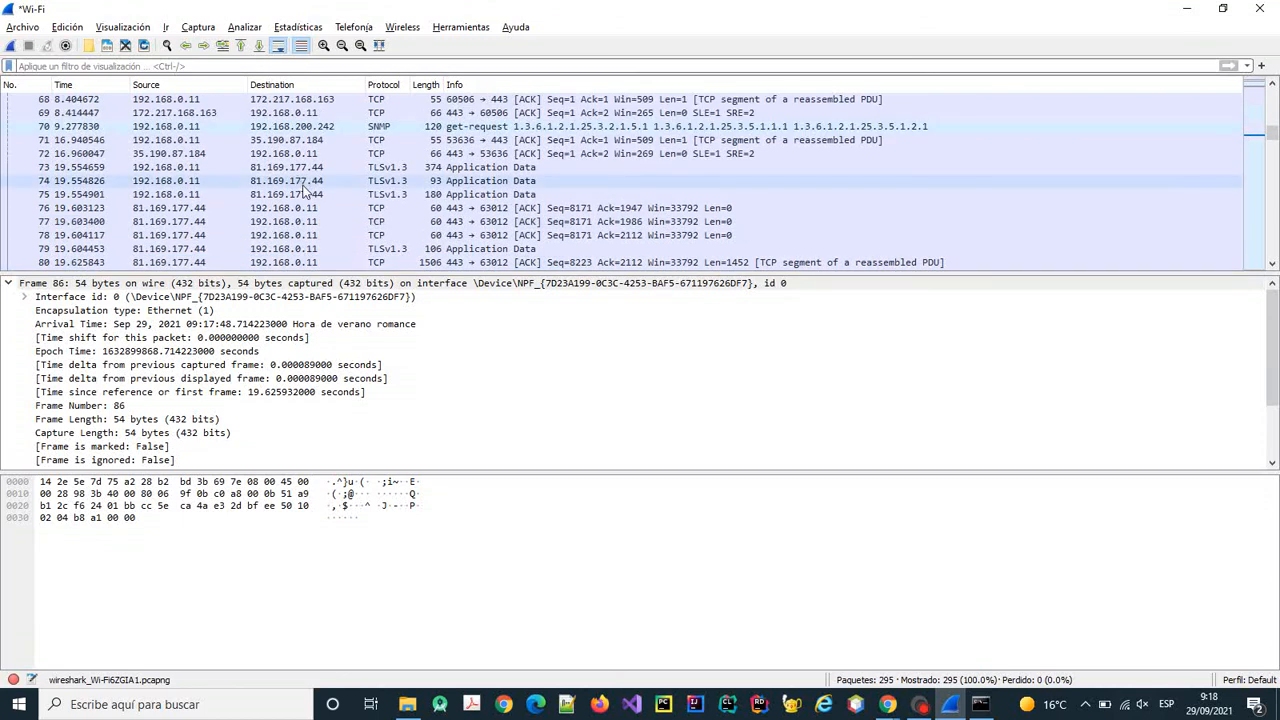
Inspect TLSv1.3 Application Data packet 73, then scroll the list back up to frame 1.
left_click(456, 170)
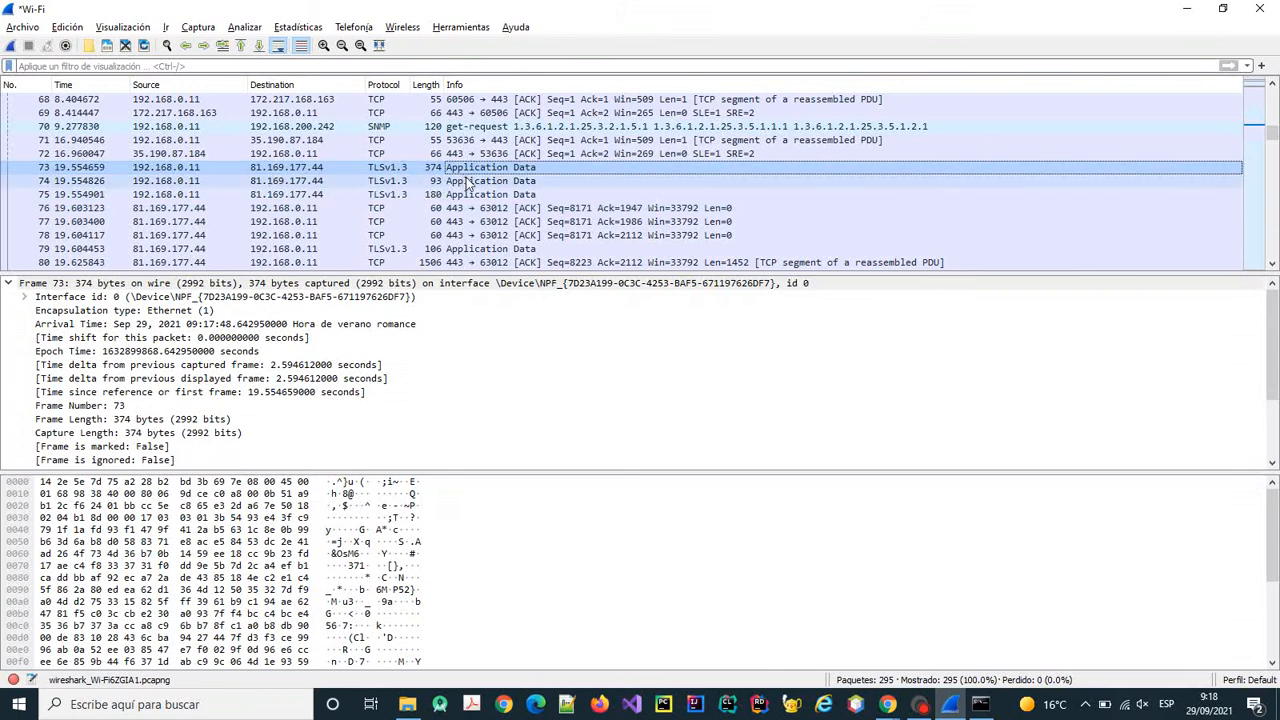
scroll(466, 185, "up", 2)
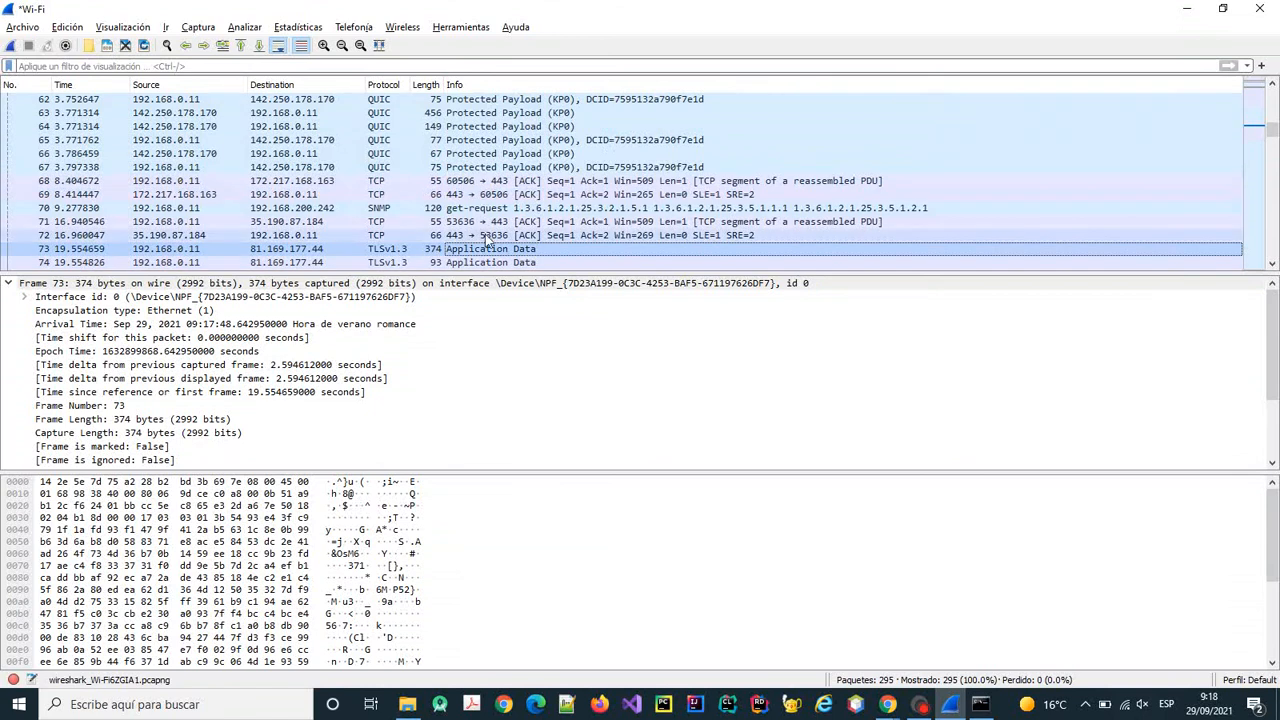
scroll(490, 240, "down", 1)
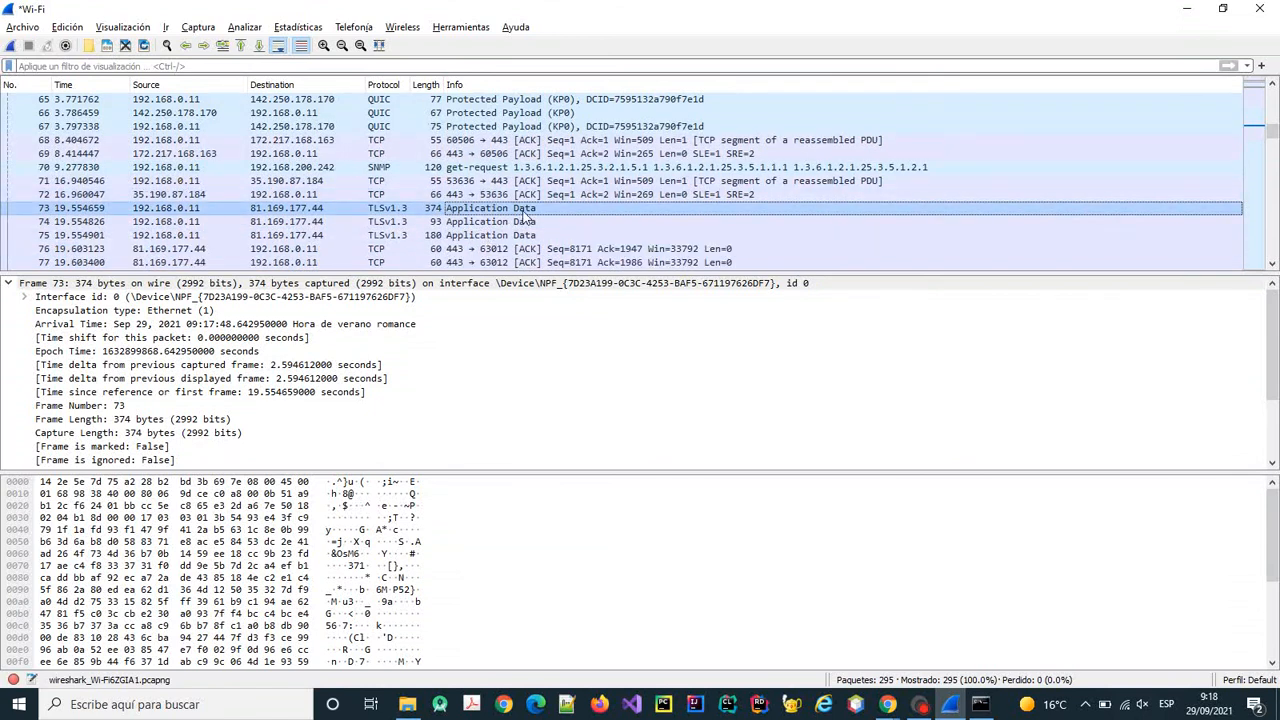
scroll(524, 215, "up", 4)
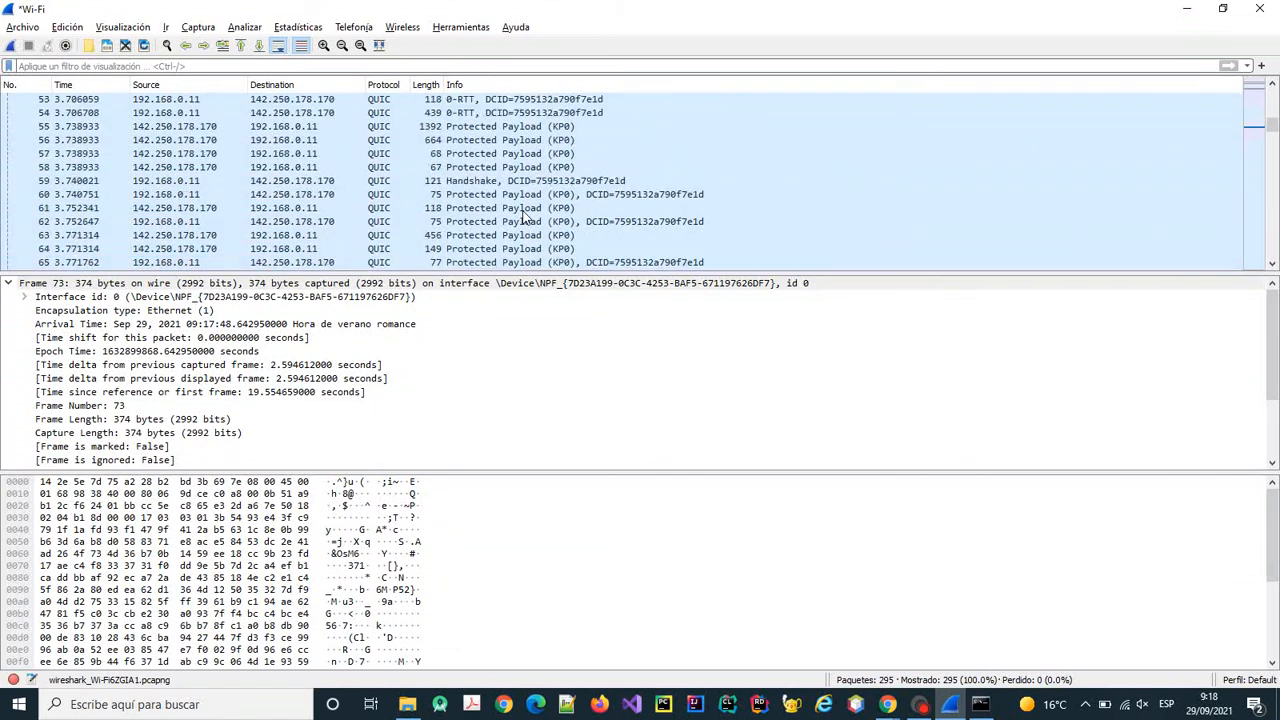
scroll(524, 215, "up", 2)
scroll(524, 215, "up", 1)
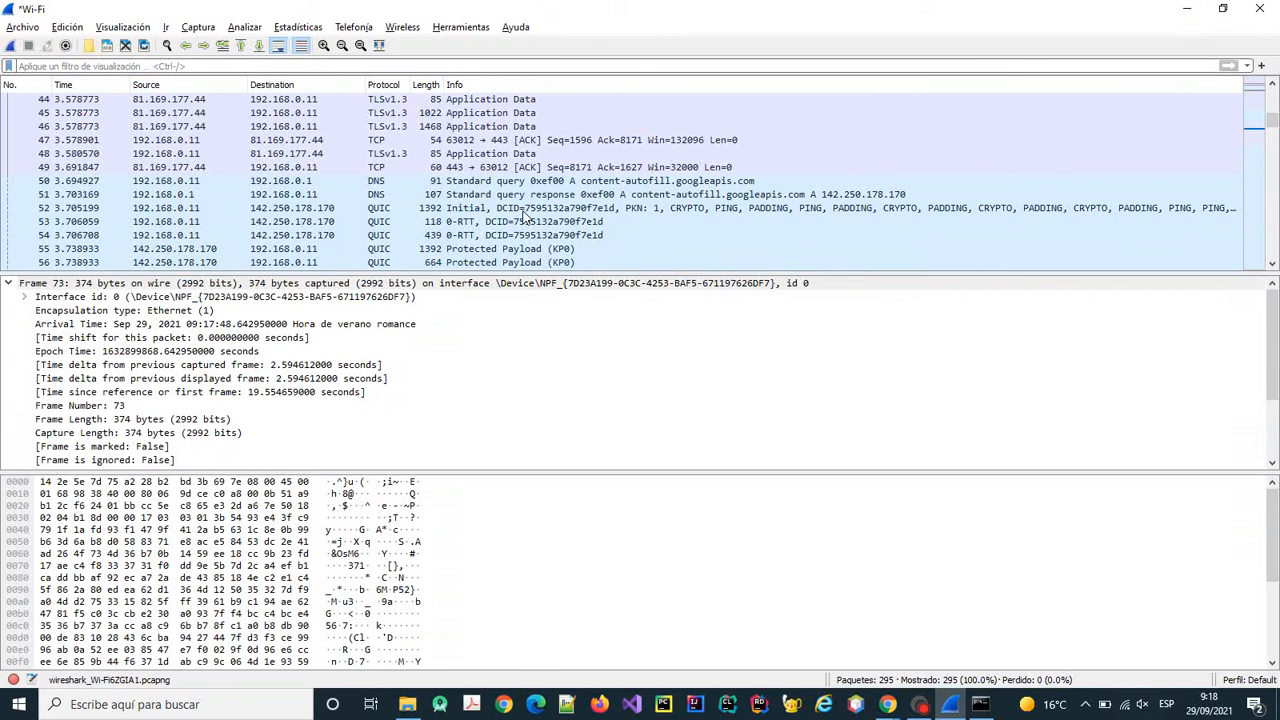
scroll(524, 215, "up", 9)
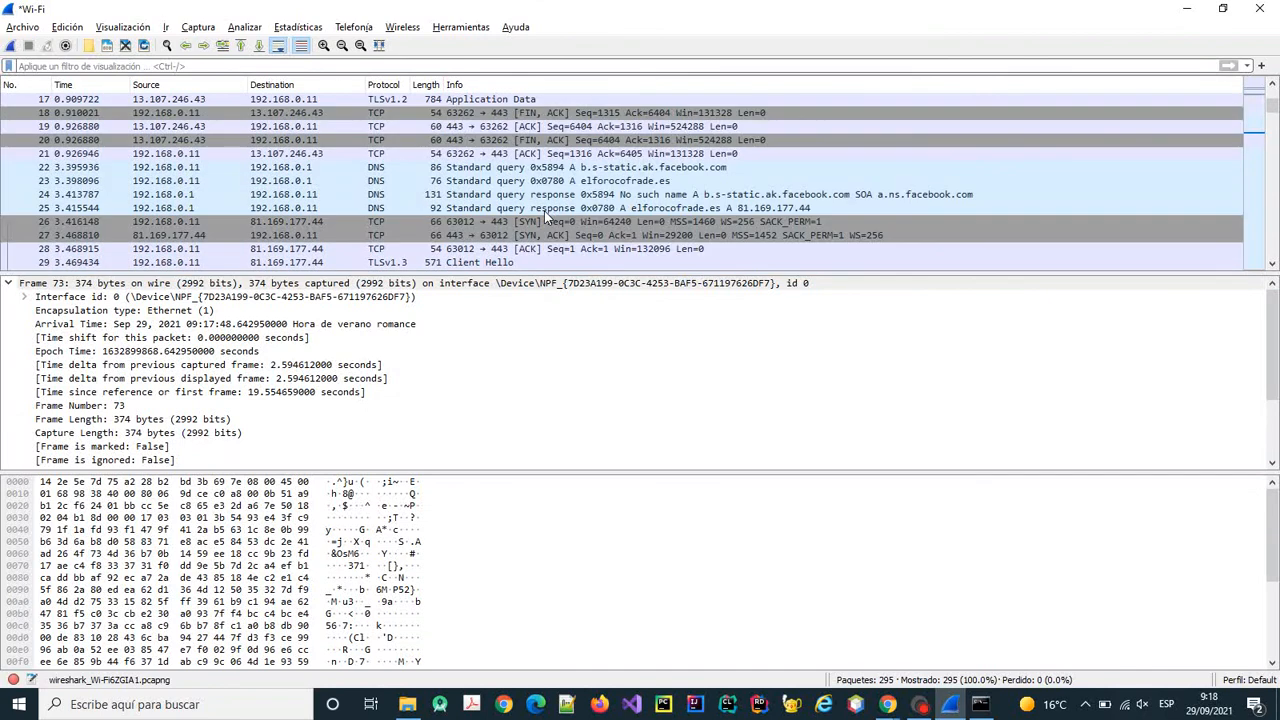
scroll(545, 216, "up", 3)
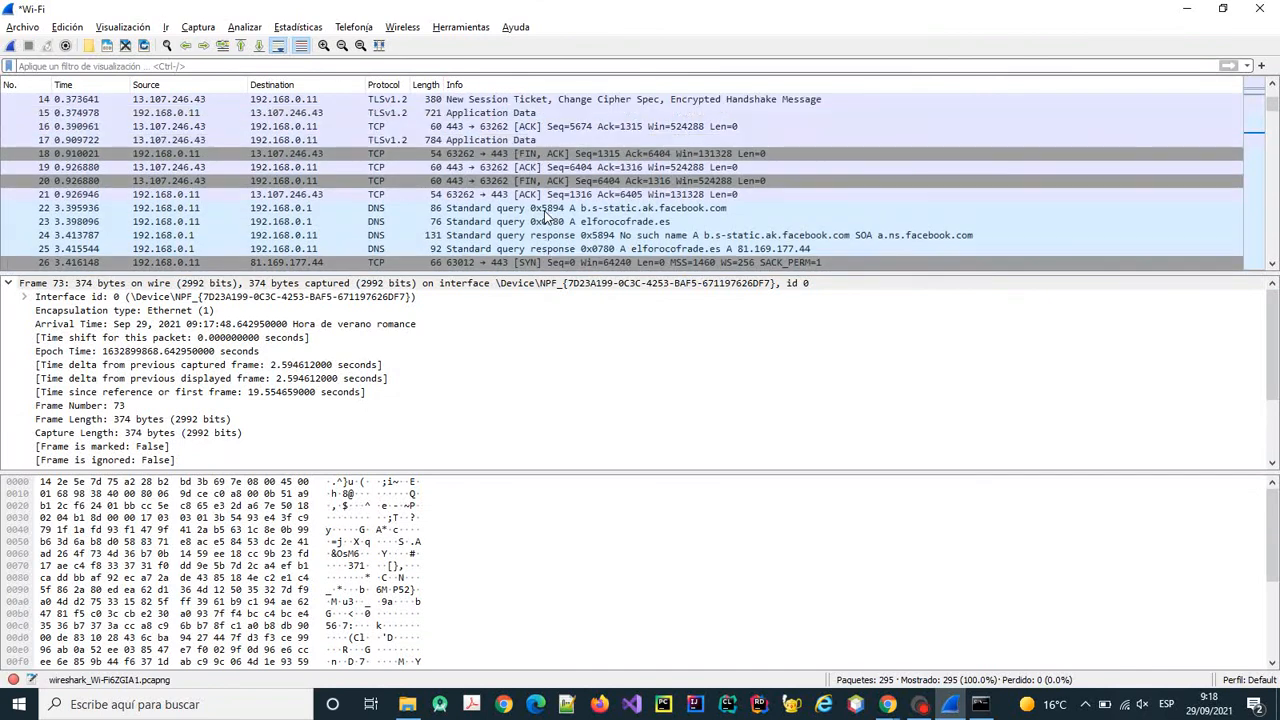
scroll(545, 216, "up", 3)
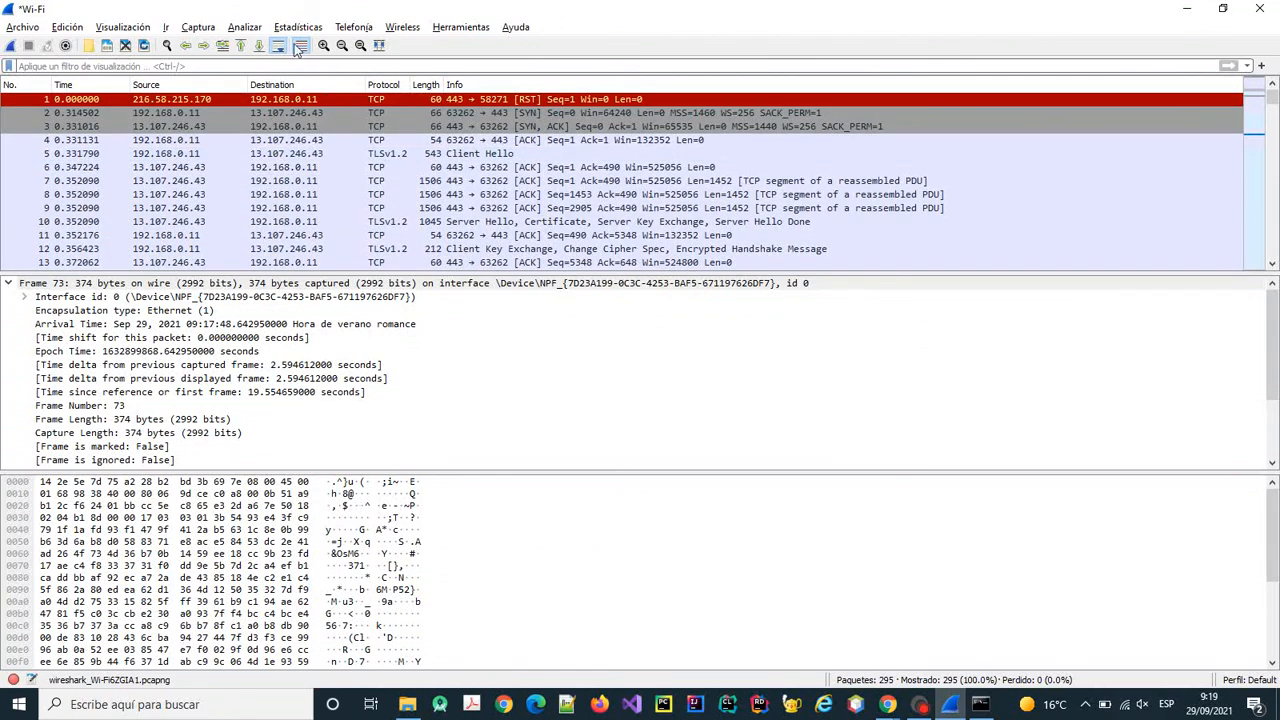
Apply an http display filter, which matches none of the 295 packets.
left_click(18, 66)
type("http")
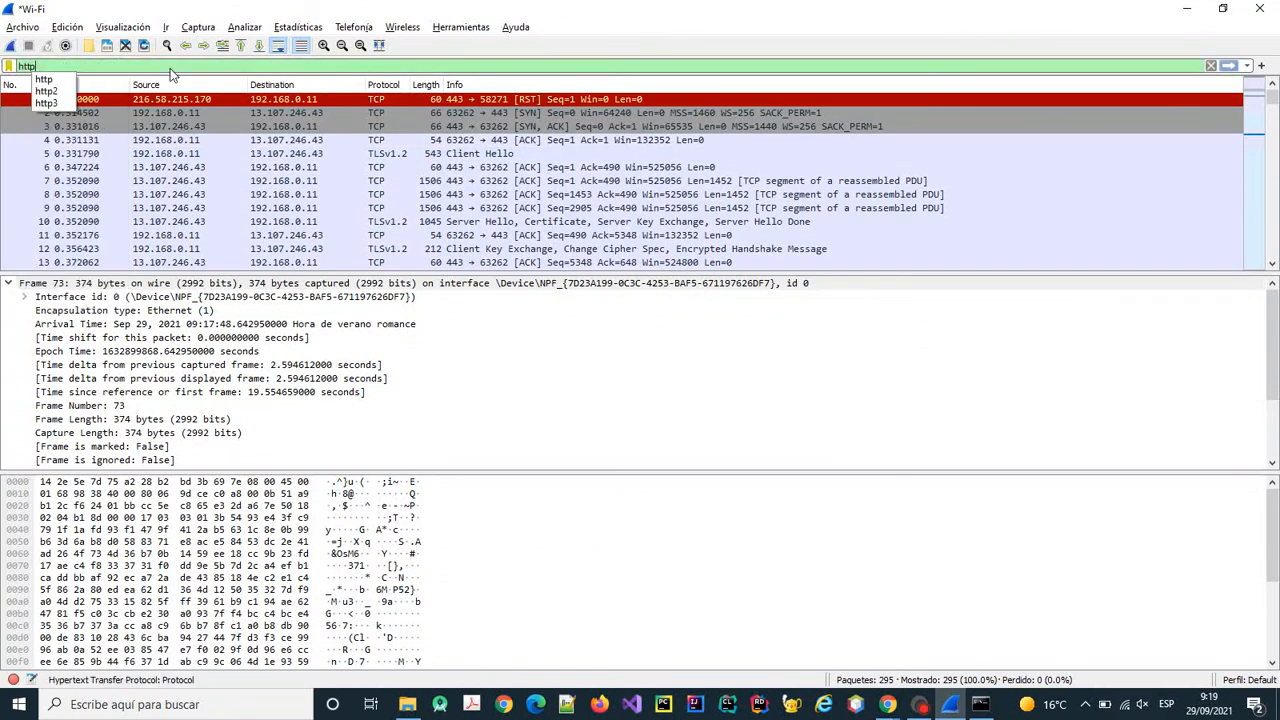
key("Return")
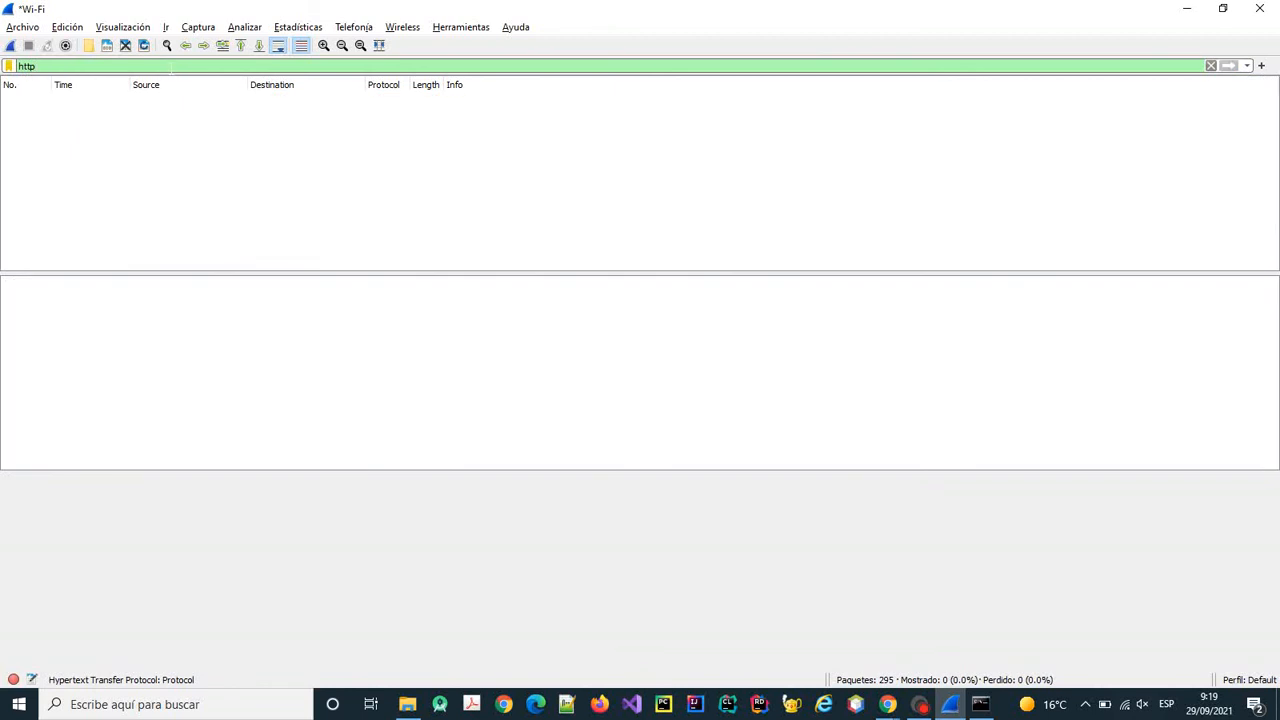
key("Return")
double_click(51, 81)
Clear the http filter so all 295 packets are listed again.
double_click(28, 66)
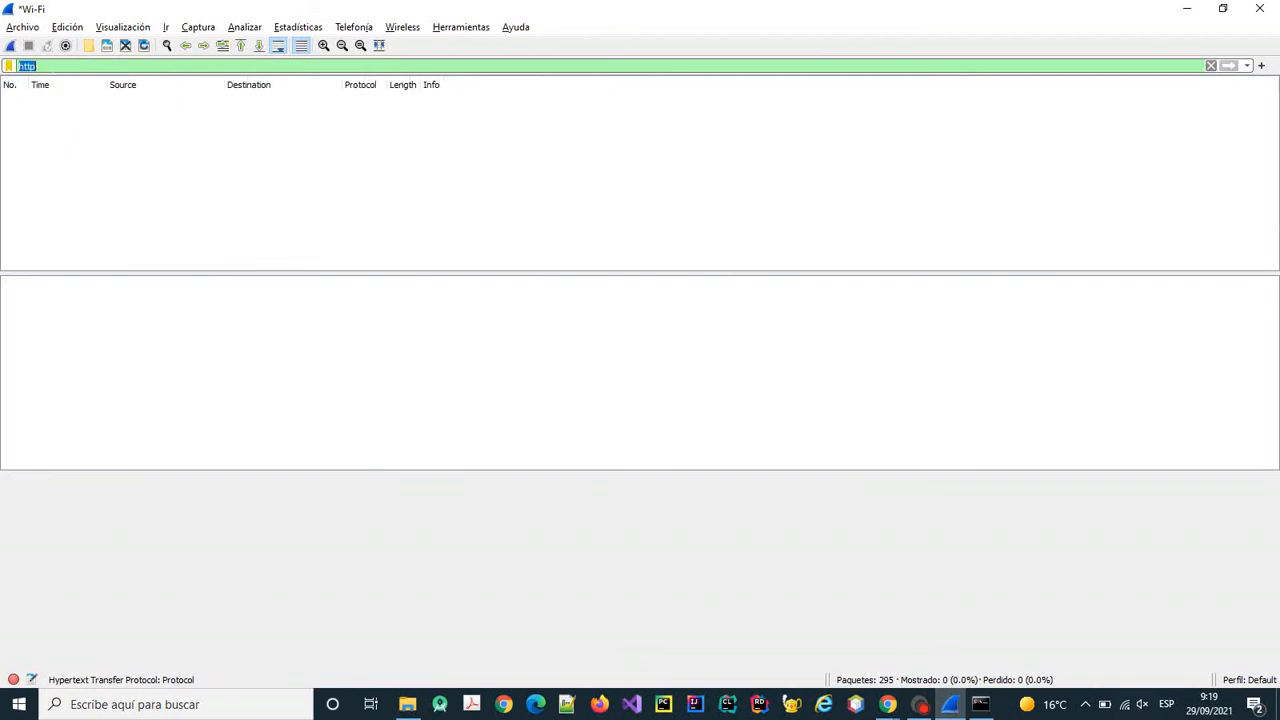
left_click(1210, 65)
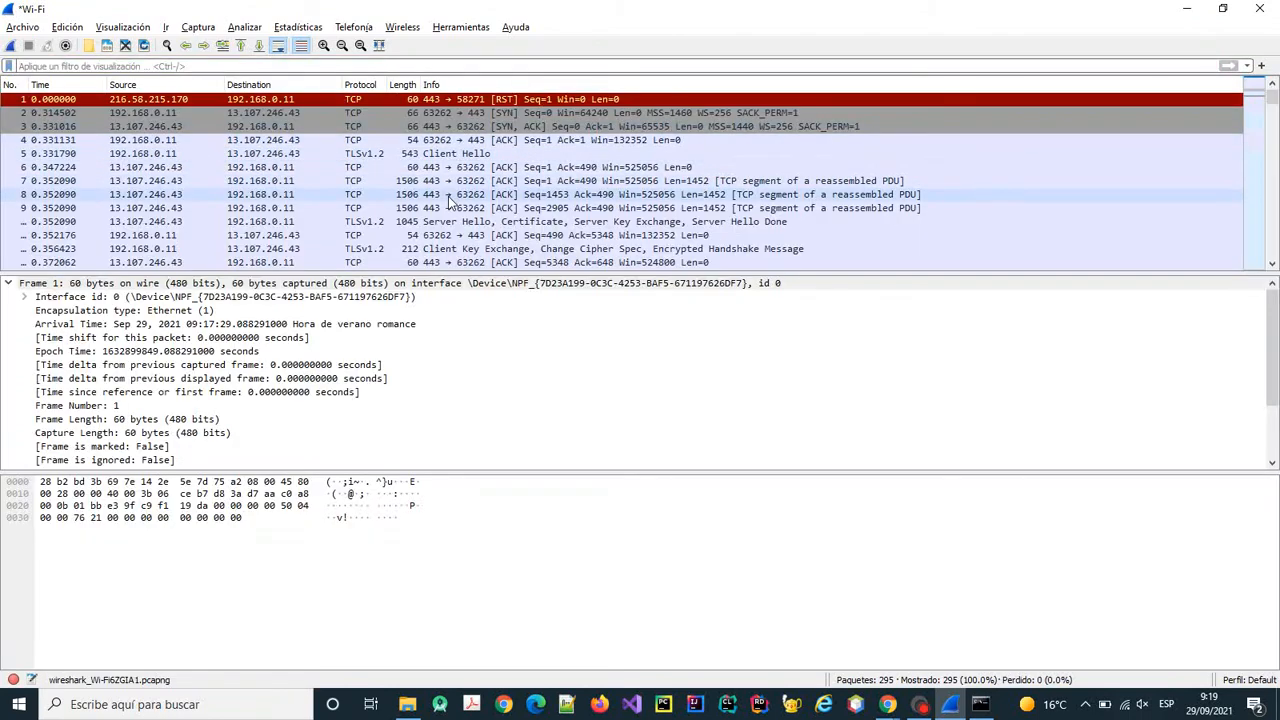
scroll(462, 188, "down", 1)
scroll(465, 189, "up", 1)
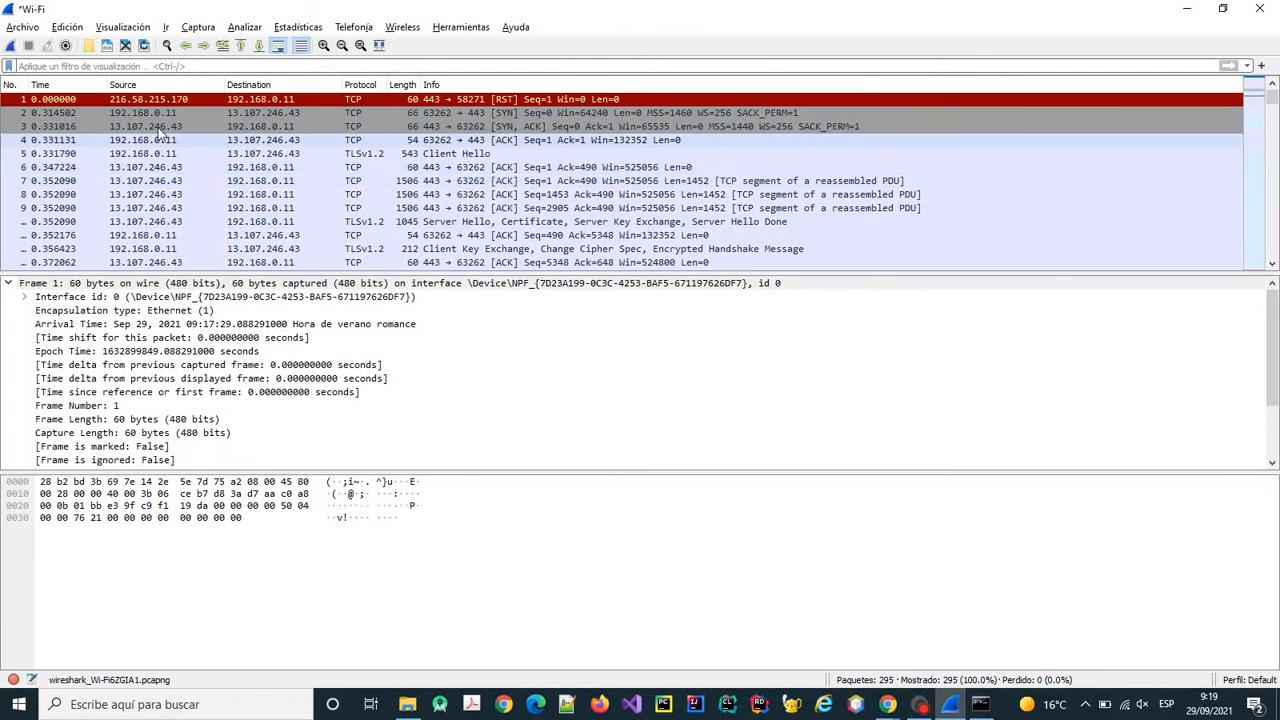
Close the current capture file, discarding the unsaved packets.
left_click(67, 46)
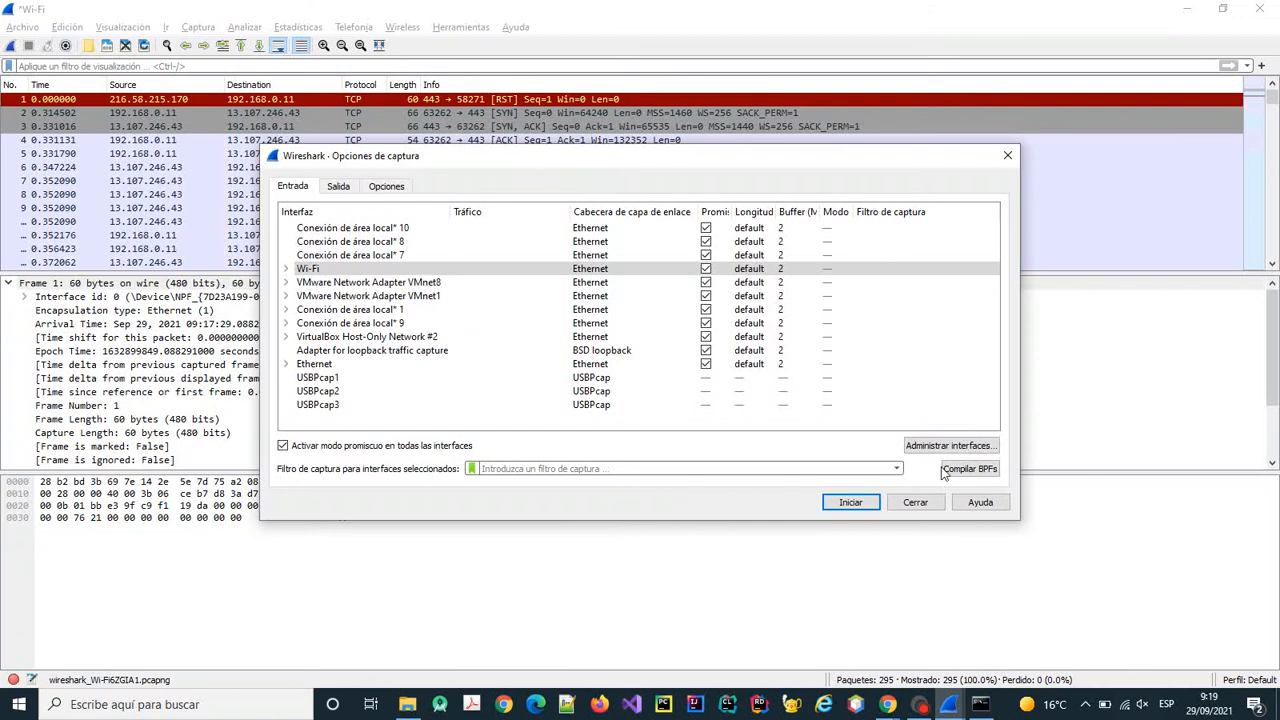
left_click(925, 501)
left_click(126, 46)
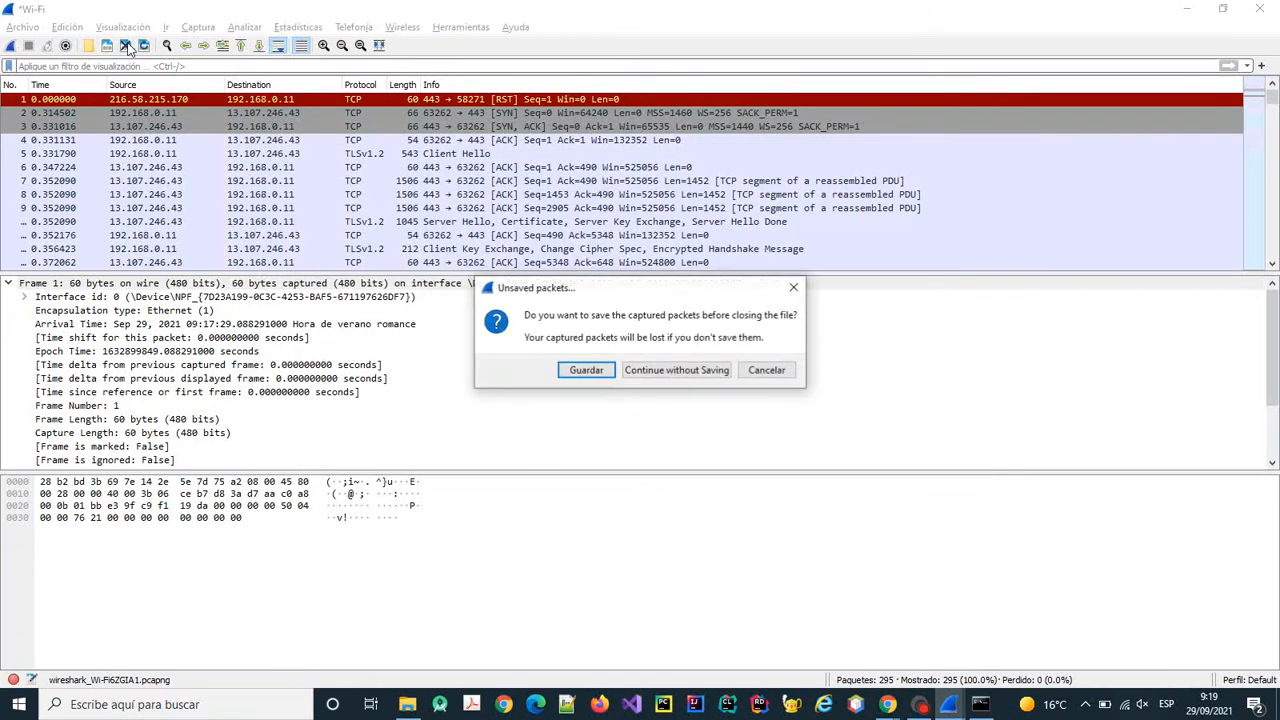
left_click(681, 370)
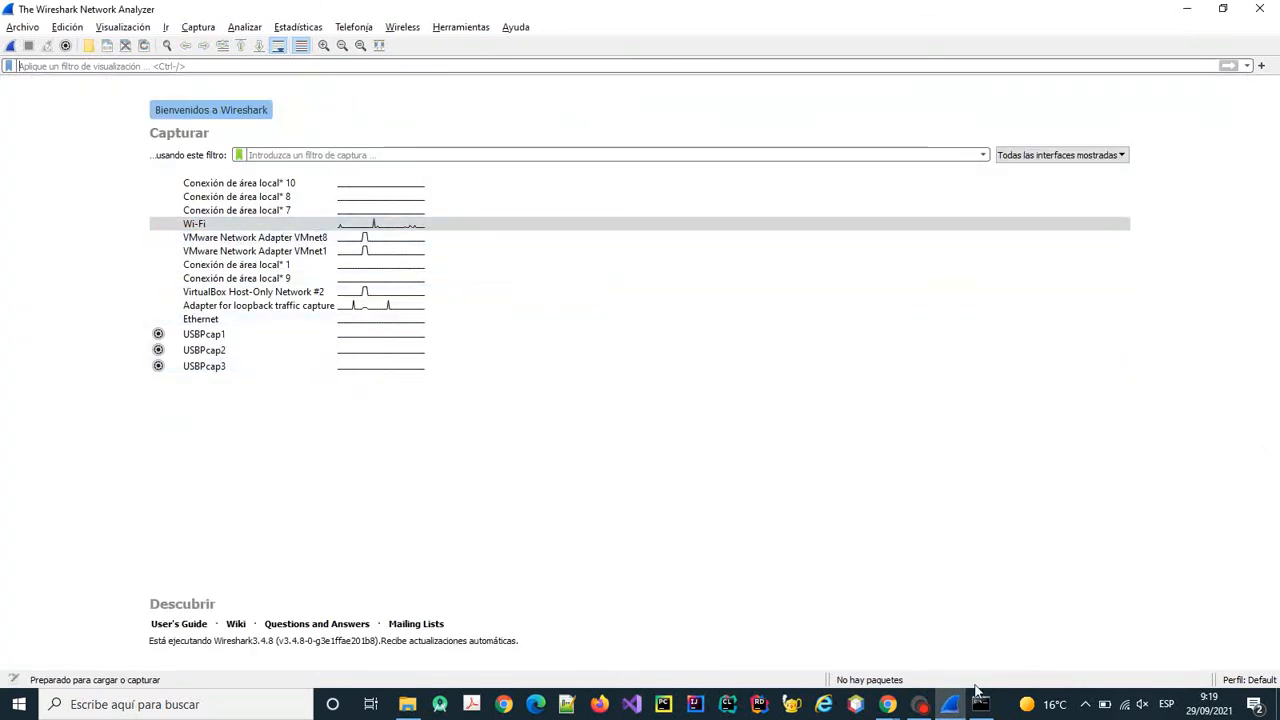
Return Chrome to the forum's main index, then start a new Wi-Fi capture in Wireshark.
mouse_move(888, 706)
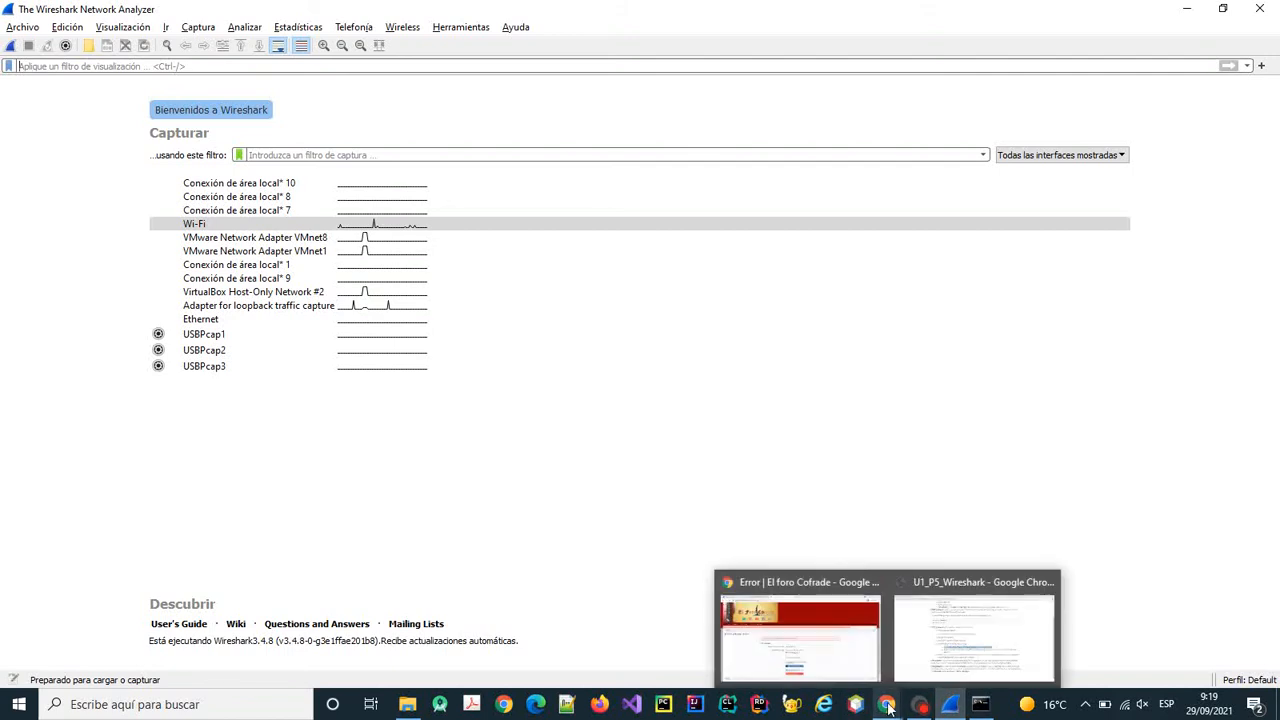
left_click(810, 640)
left_click(18, 43)
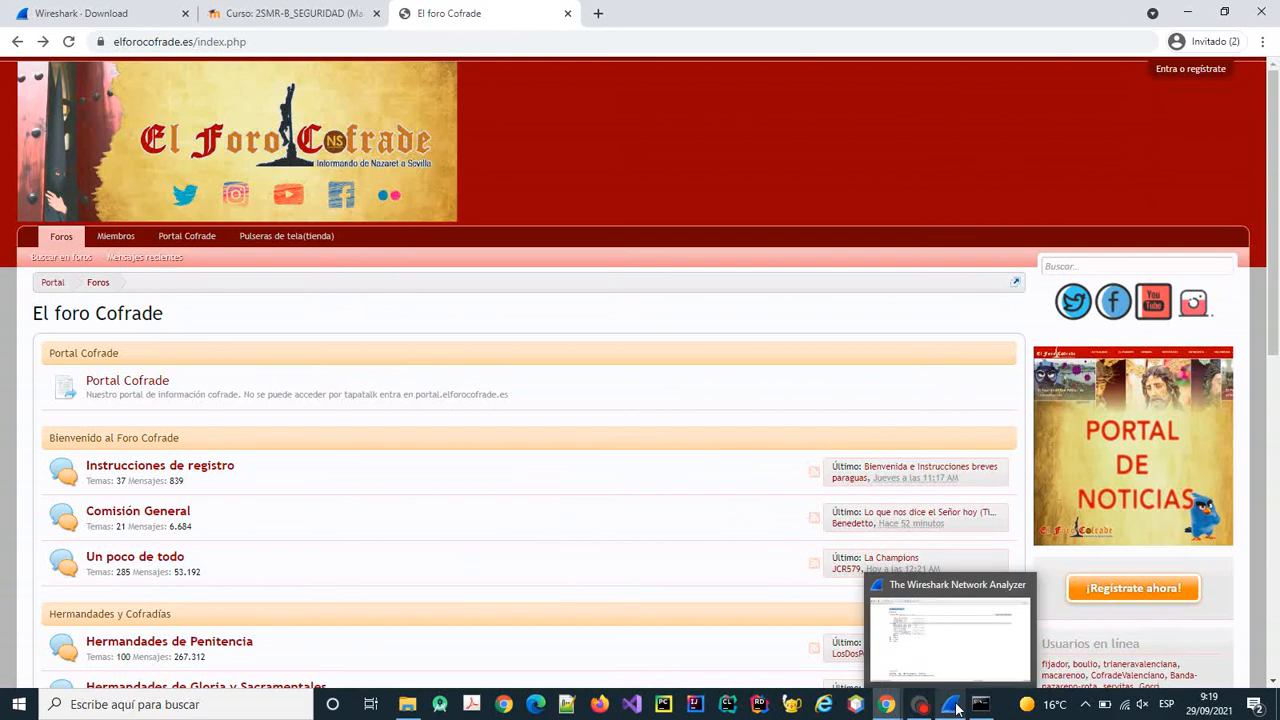
left_click(957, 709)
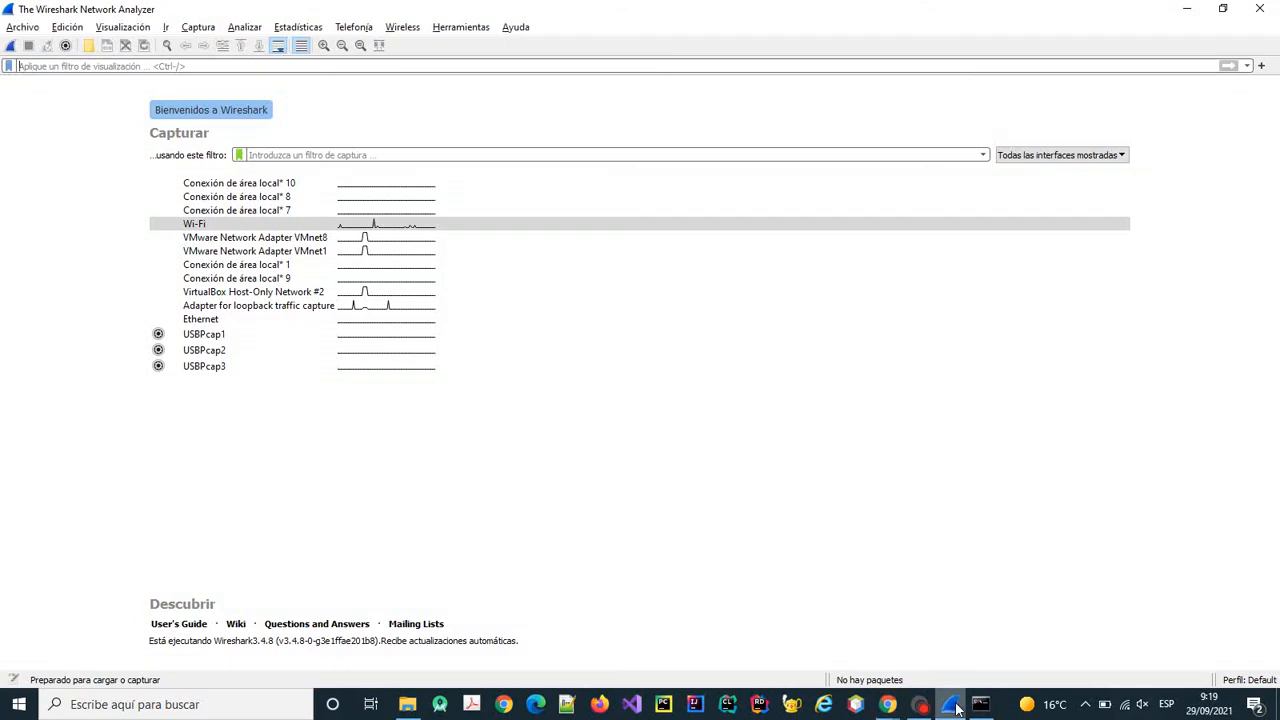
left_click(12, 46)
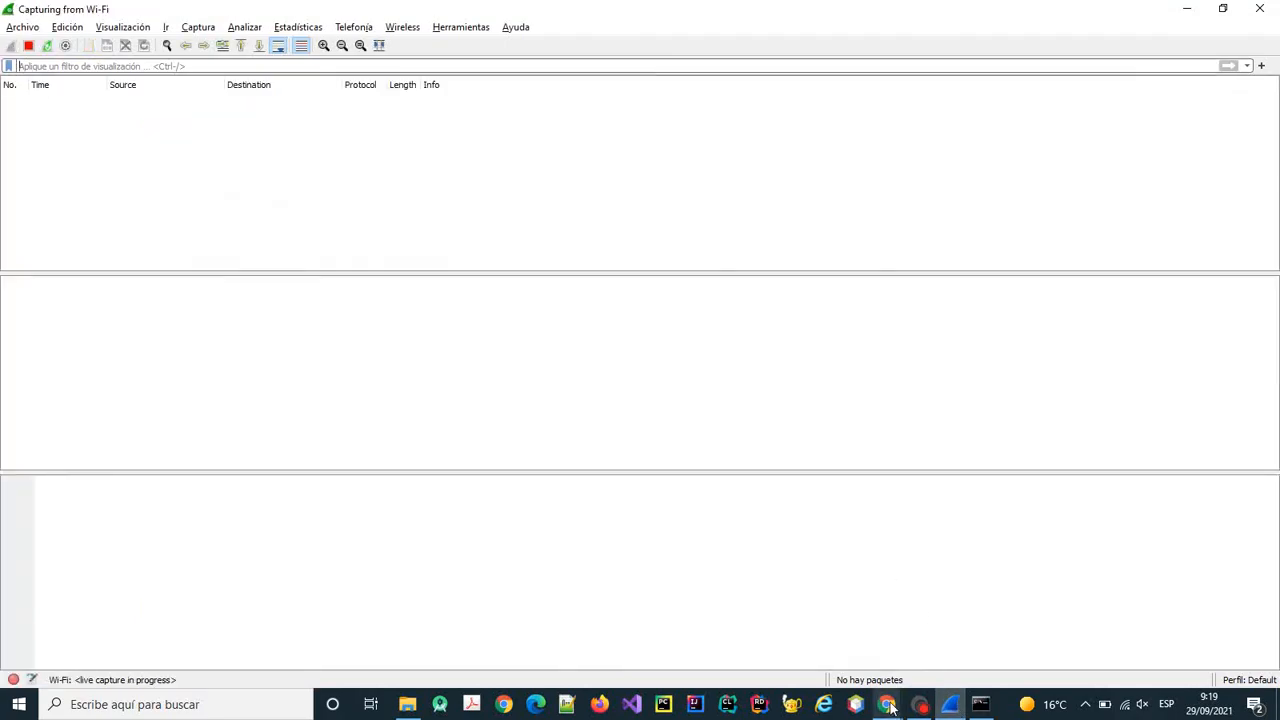
Log in to El foro Cofrade with the account password, then return to Wireshark and stop the capture.
mouse_move(889, 706)
left_click(800, 630)
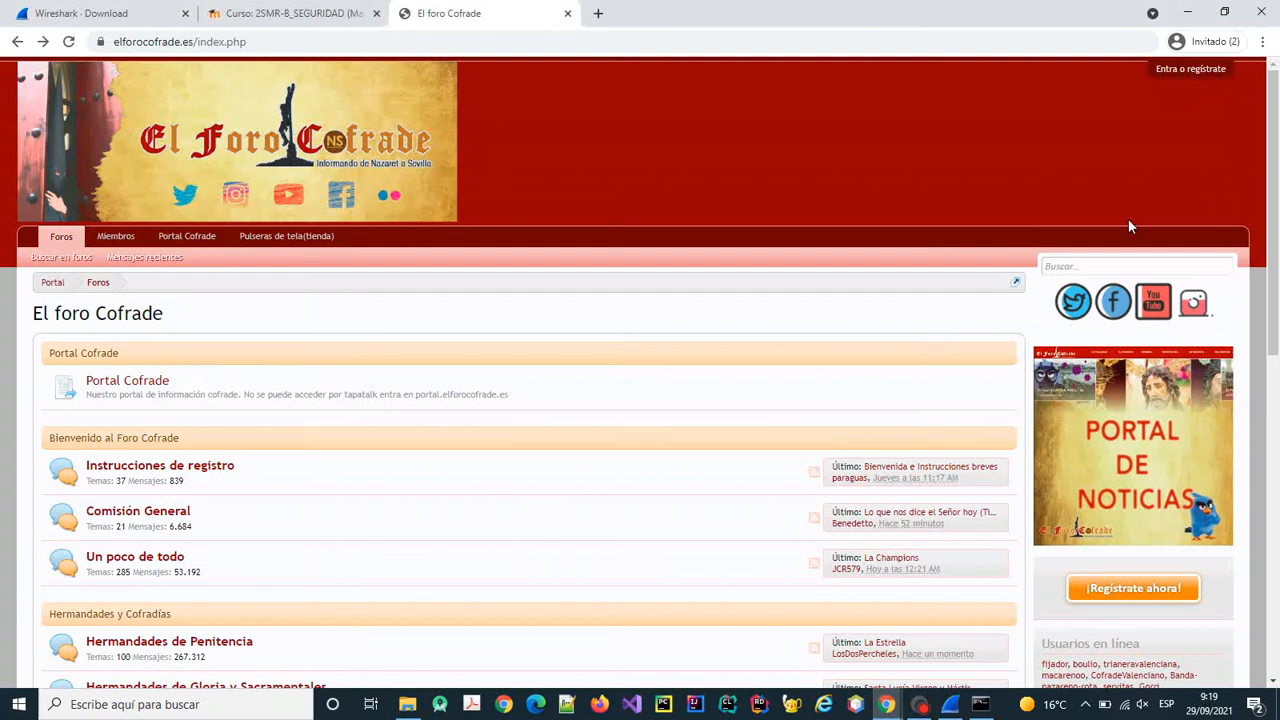
left_click(1190, 69)
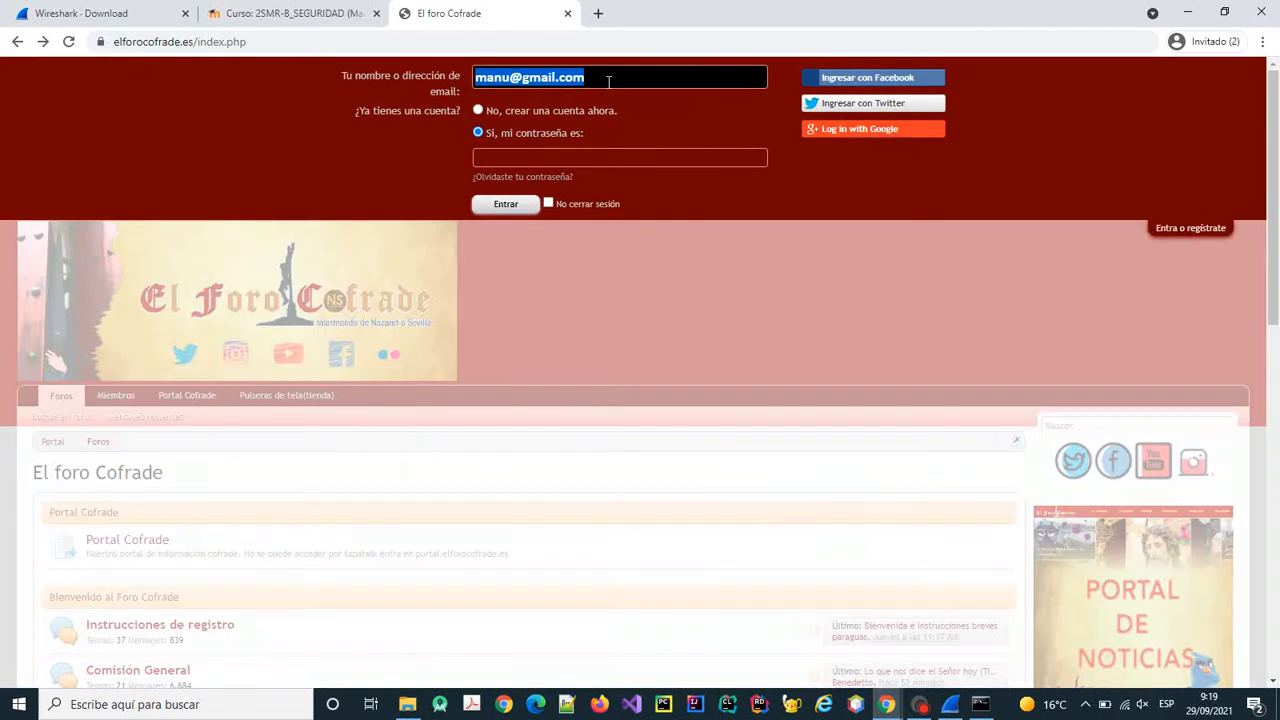
left_click(576, 159)
type("••")
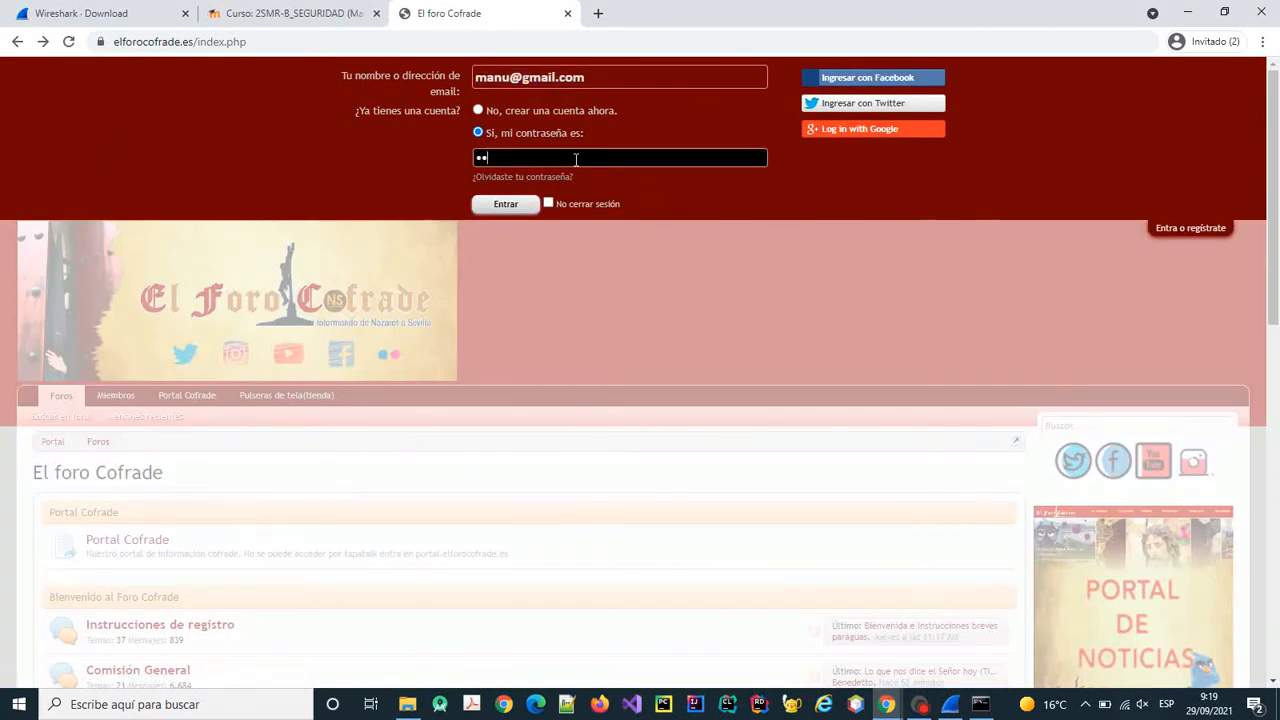
type("••")
left_click(506, 204)
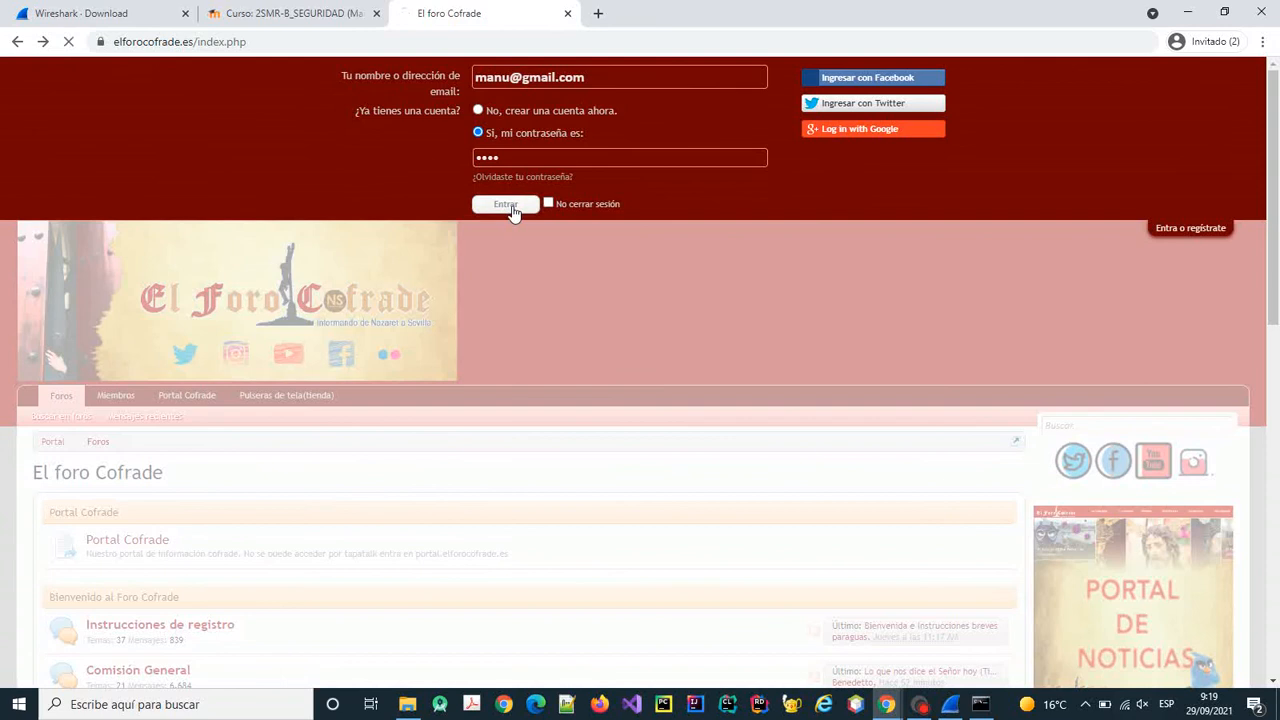
left_click(952, 706)
key("ctrl+e")
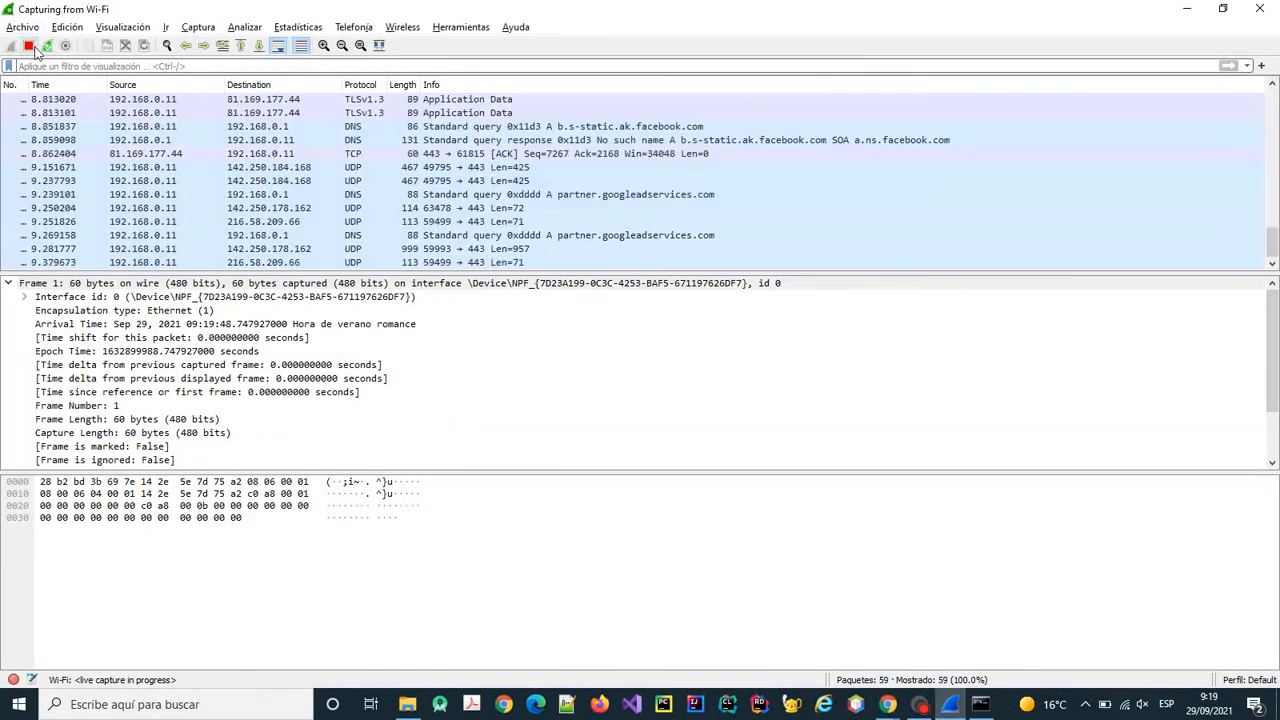
Inspect the TCP handshake with 81.169.177.44: the SYN and the server's SYN, ACK reply.
scroll(950, 160, "up", 5)
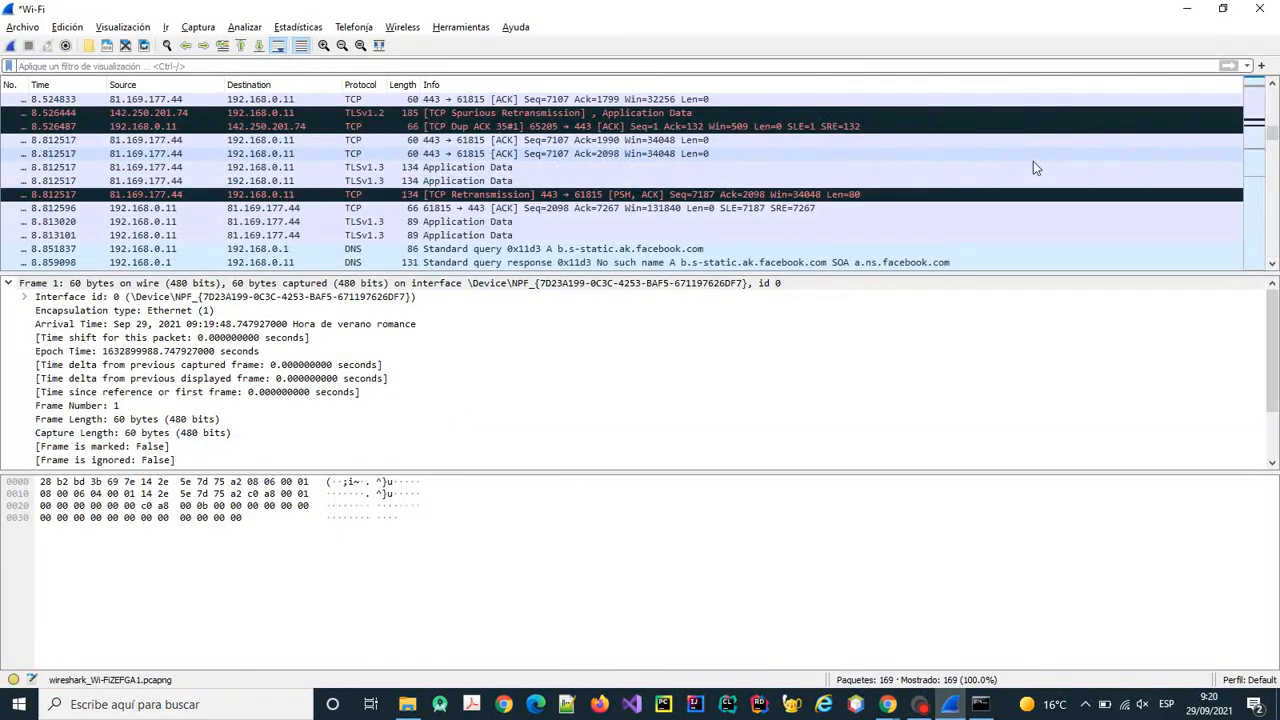
scroll(1169, 148, "up", 10)
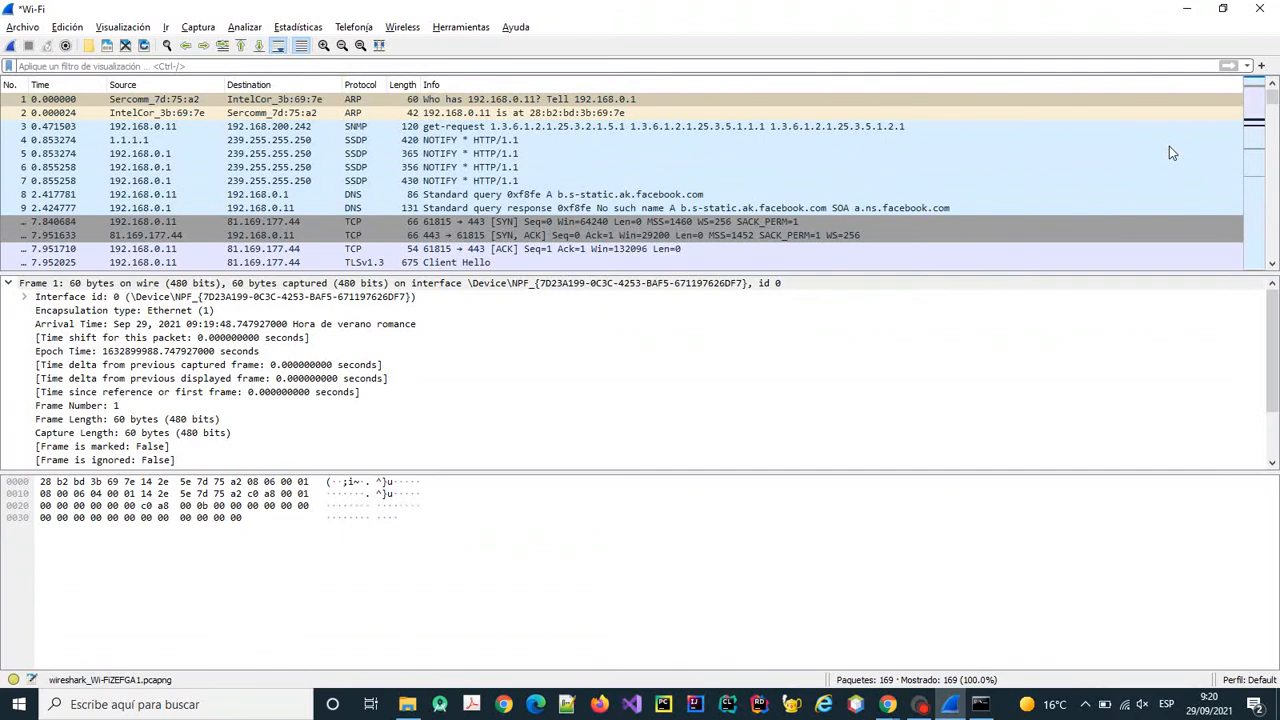
left_click(521, 221)
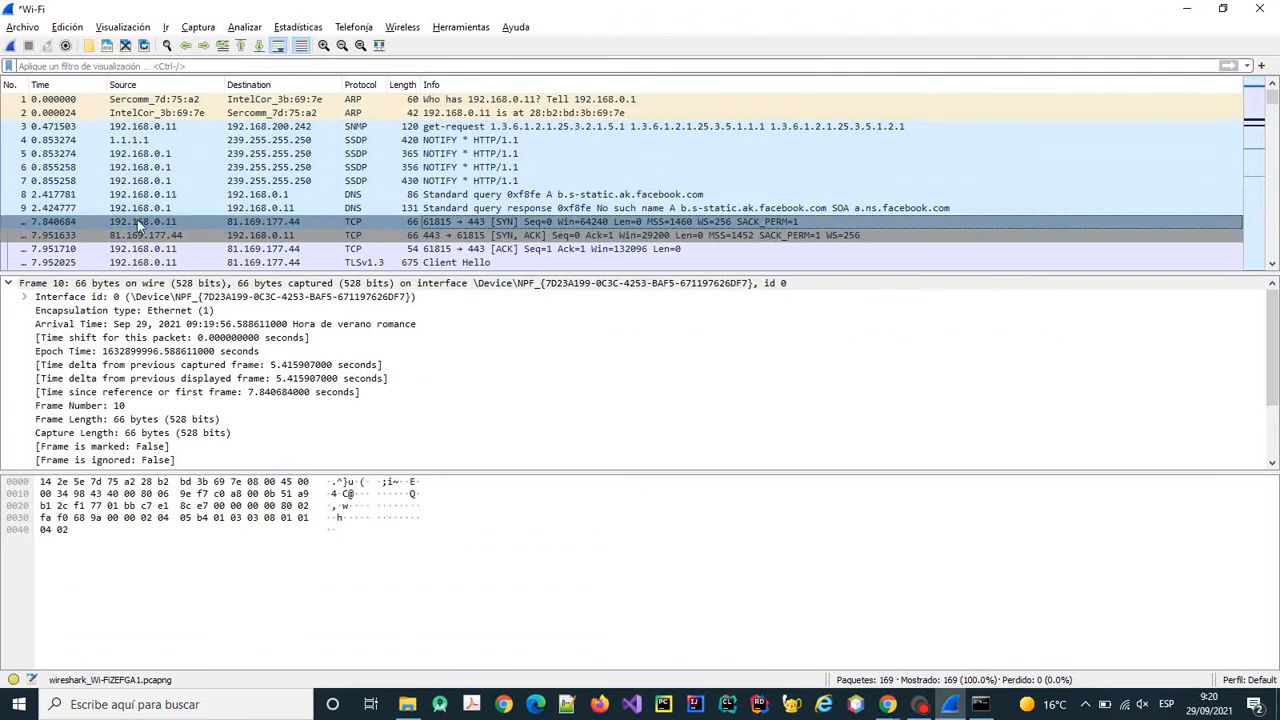
left_click(362, 236)
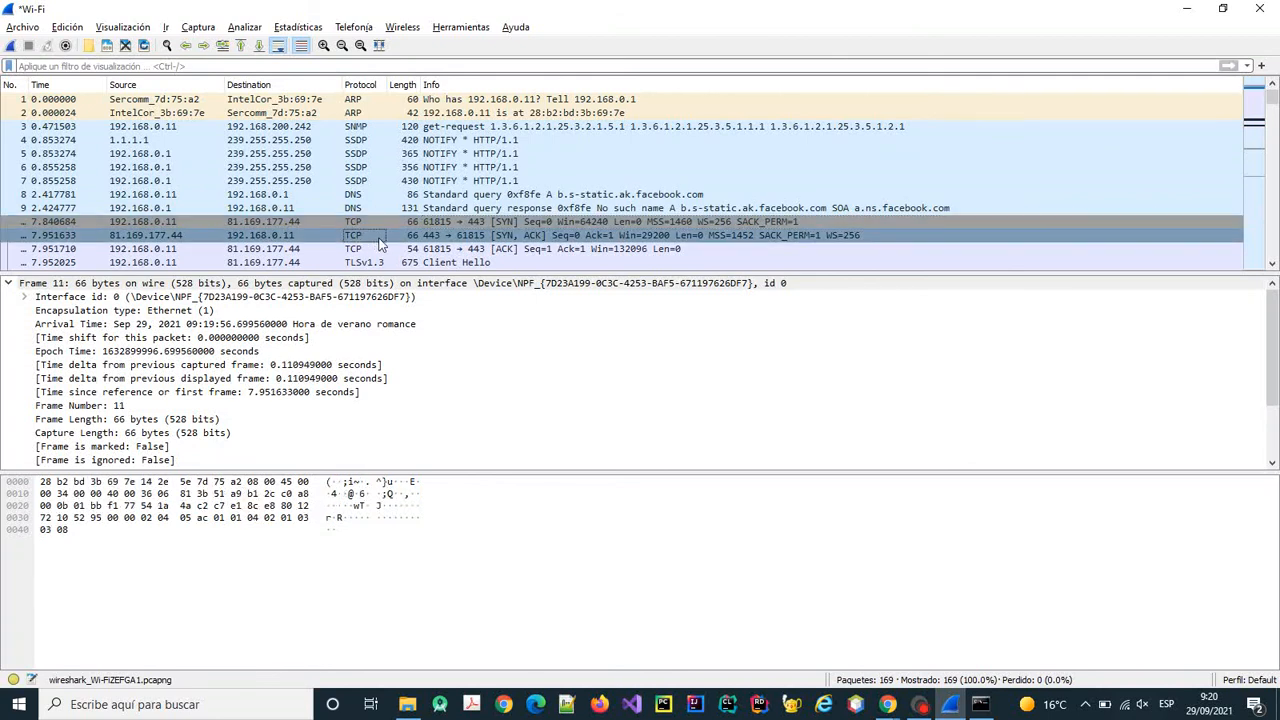
Inspect the TLS Client Hello, Change Cipher Spec and encrypted TLSv1.3 Application Data packets.
scroll(520, 234, "down", 1)
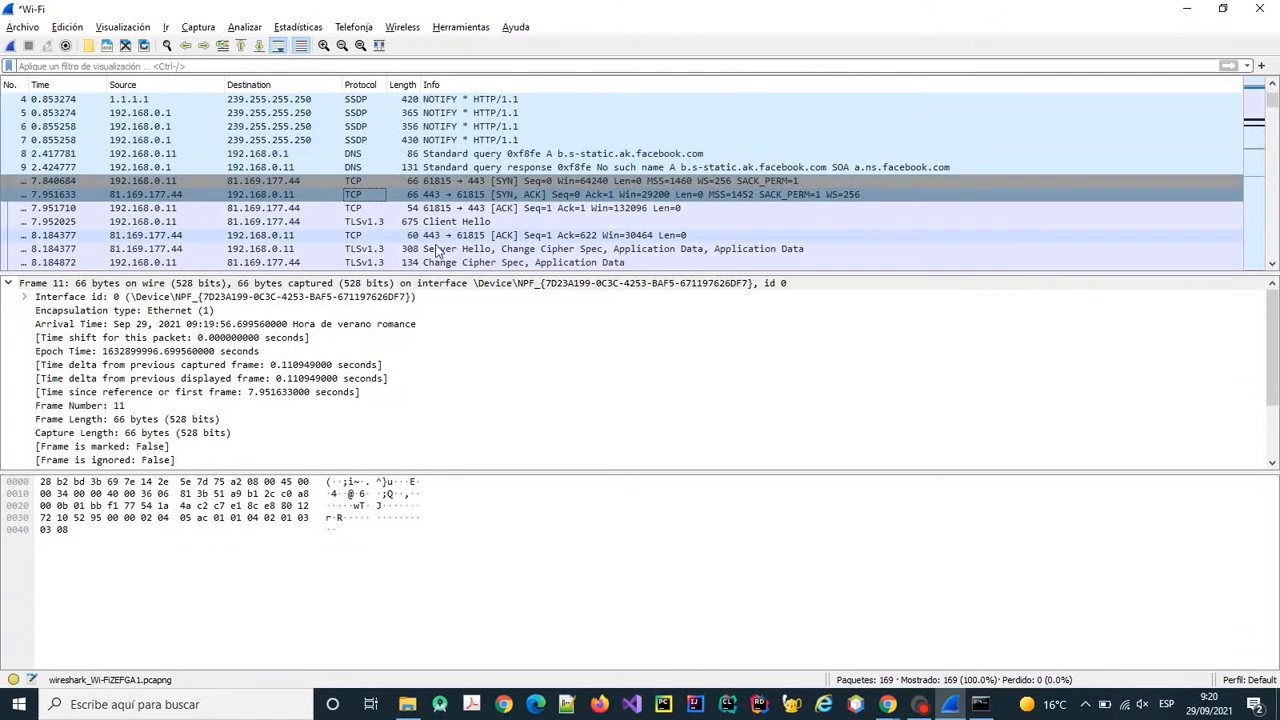
left_click(434, 223)
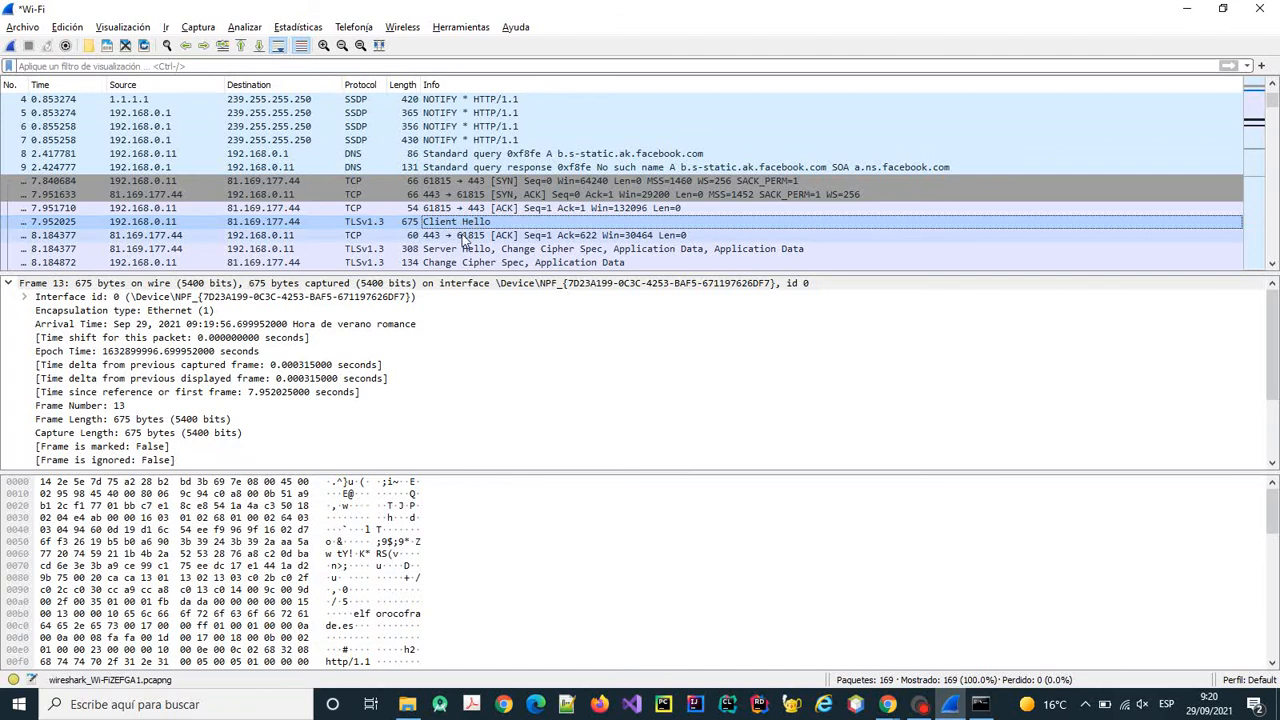
scroll(463, 243, "down", 1)
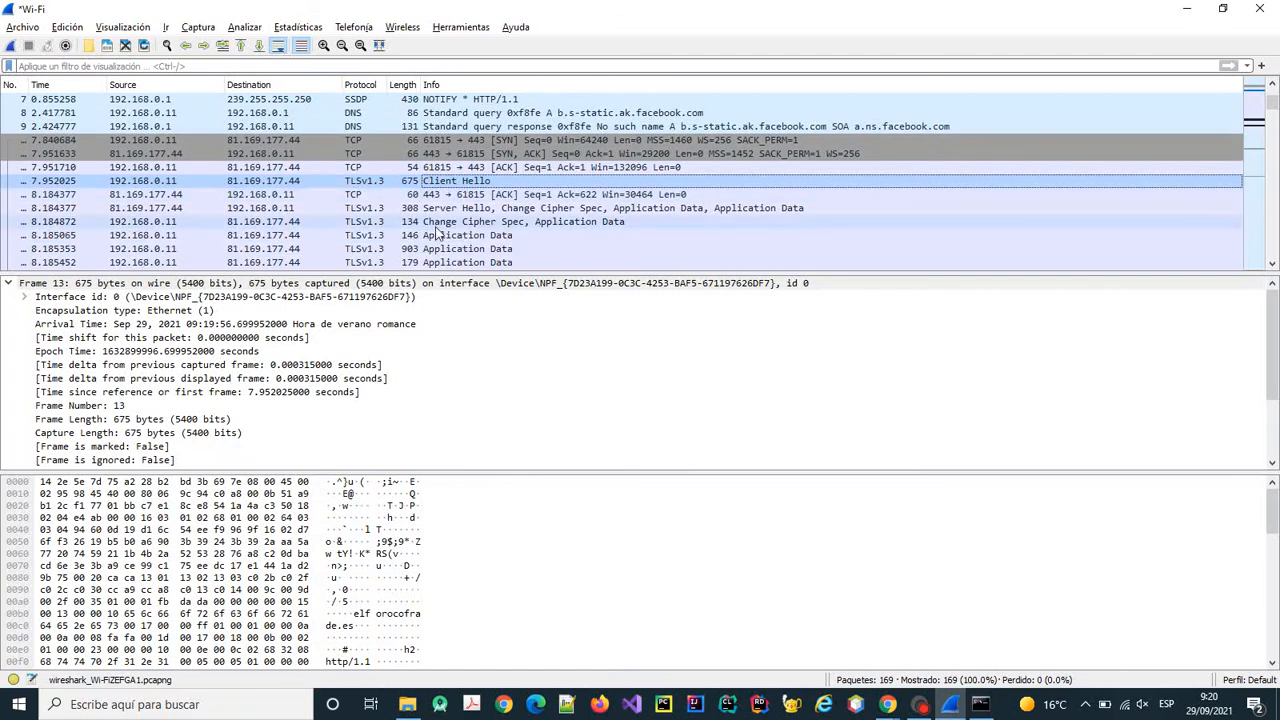
left_click(208, 221)
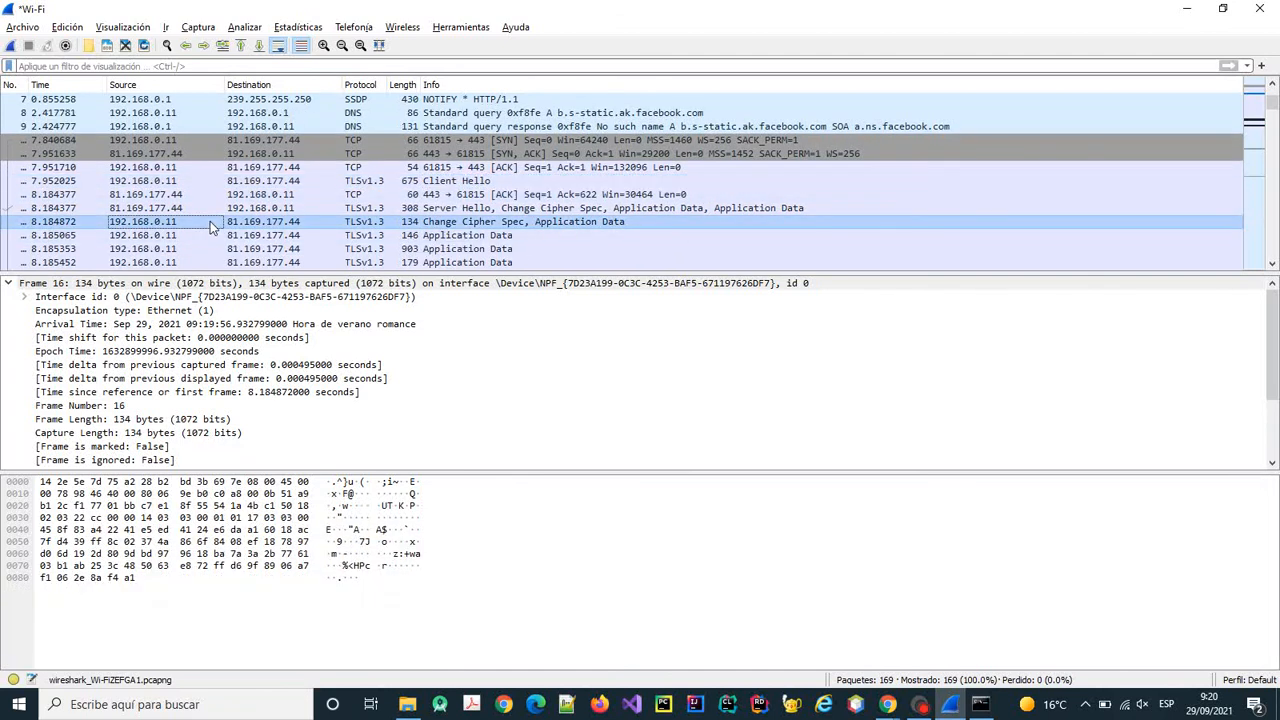
left_click(462, 236)
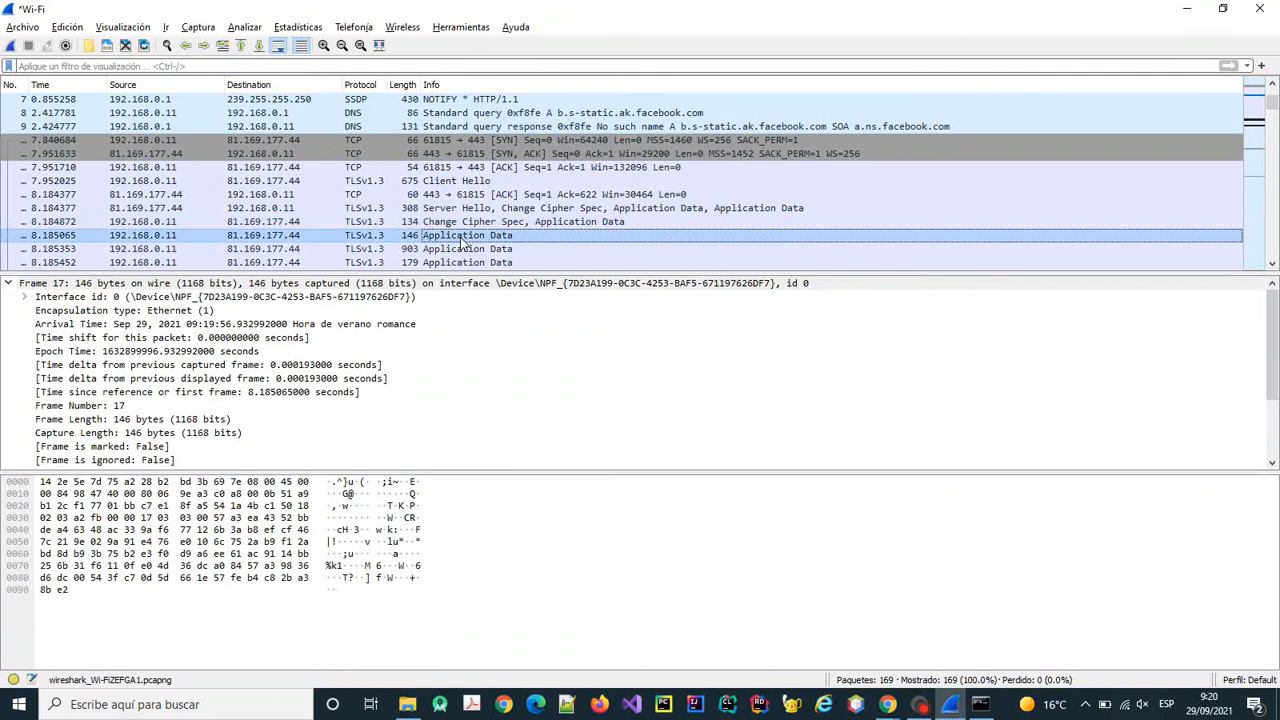
scroll(458, 240, "down", 1)
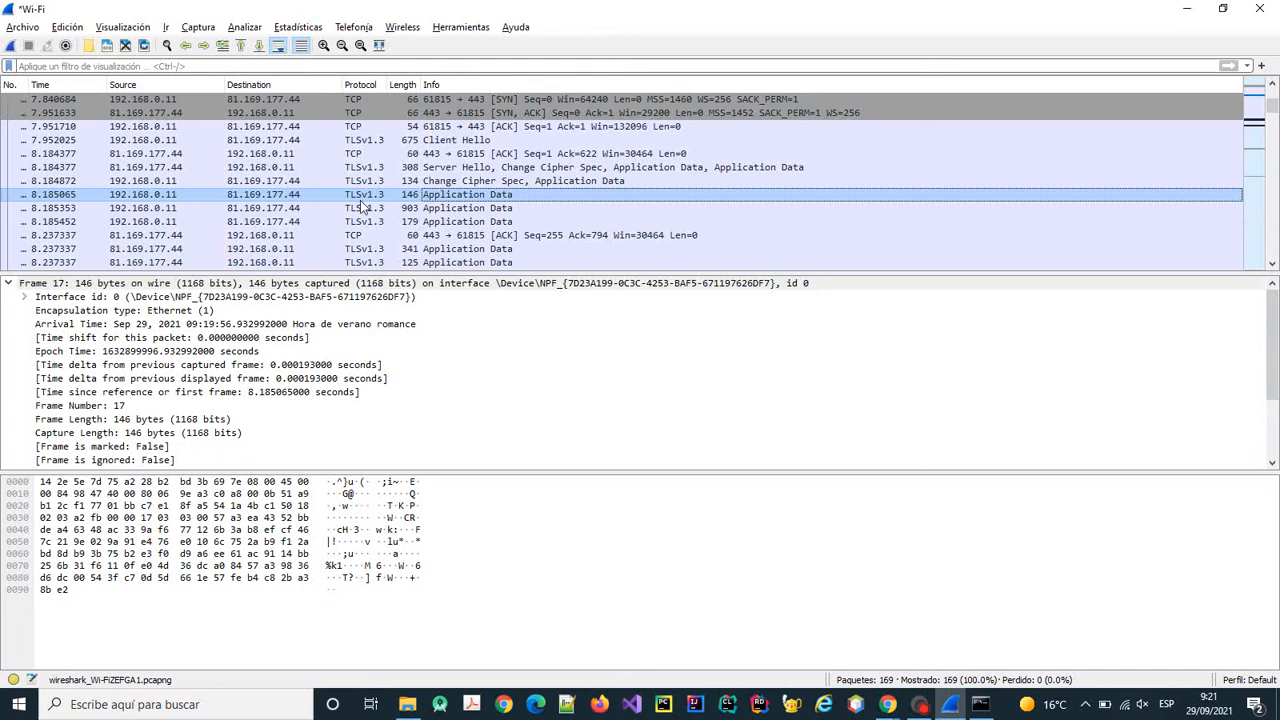
Examine frame 17's TLSv1.3 record layer and 87-byte encrypted application data, then select frame 18.
double_click(450, 201)
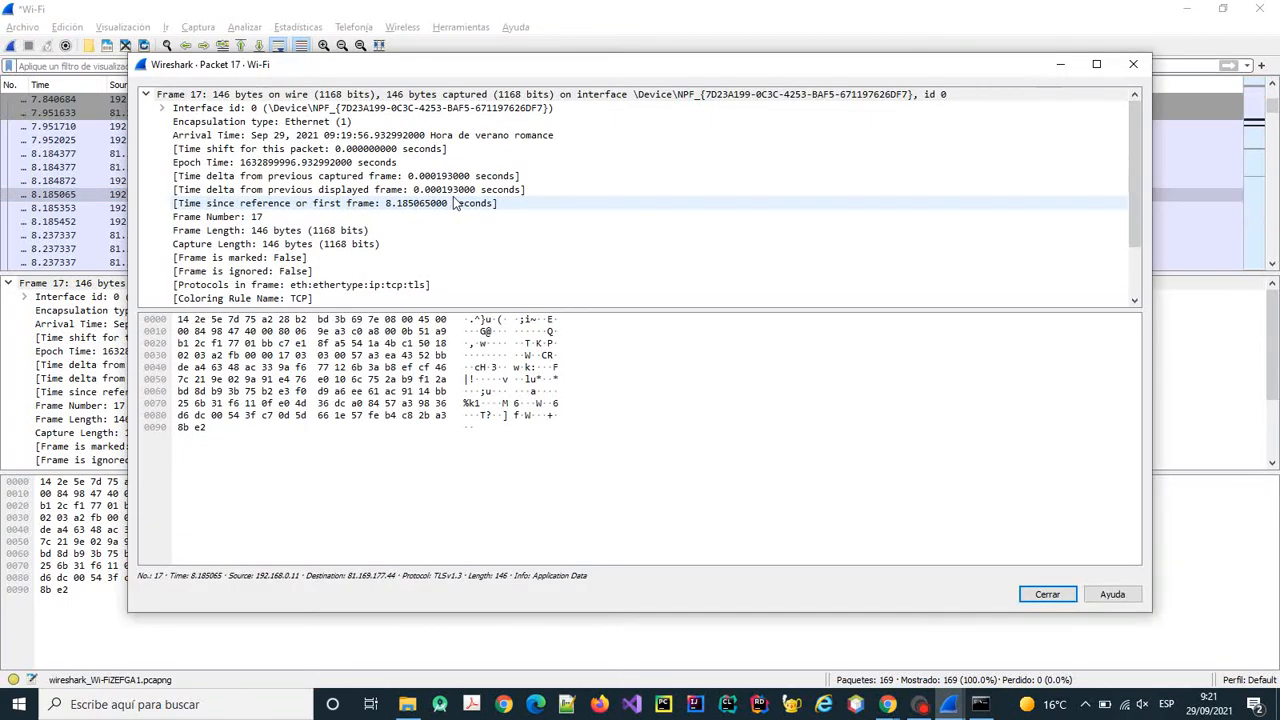
scroll(453, 203, "down", 2)
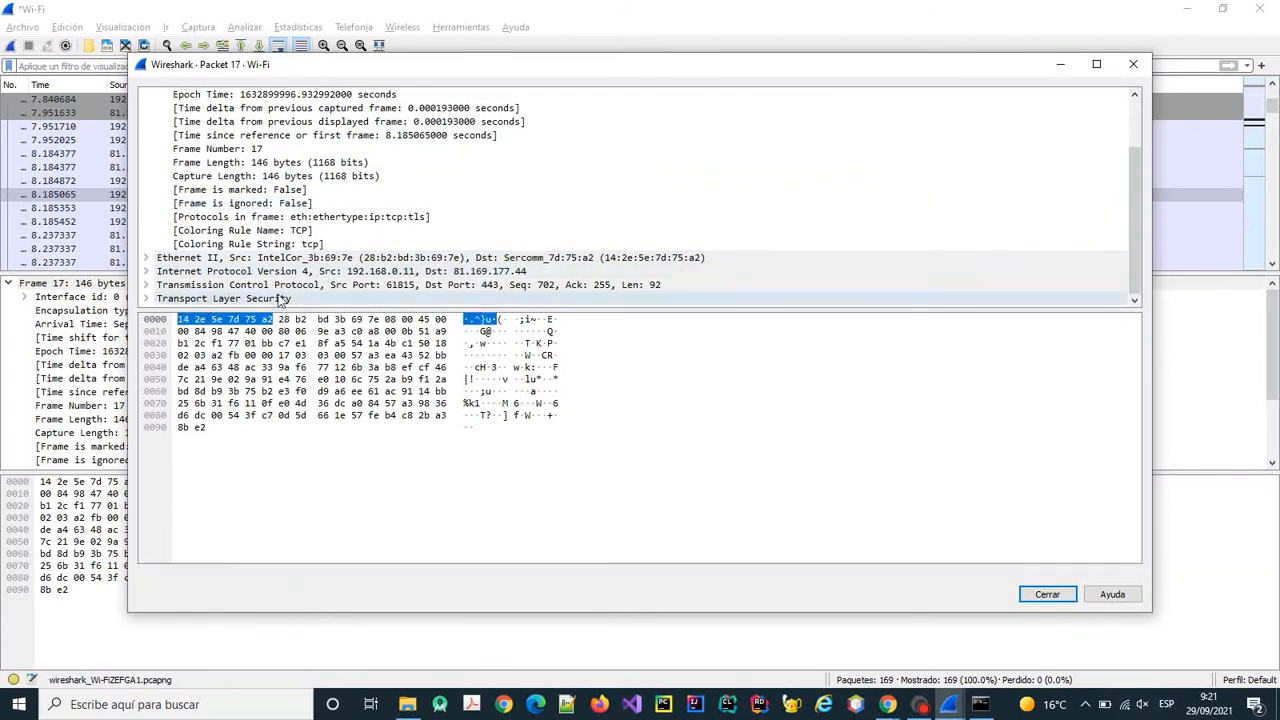
left_click(147, 298)
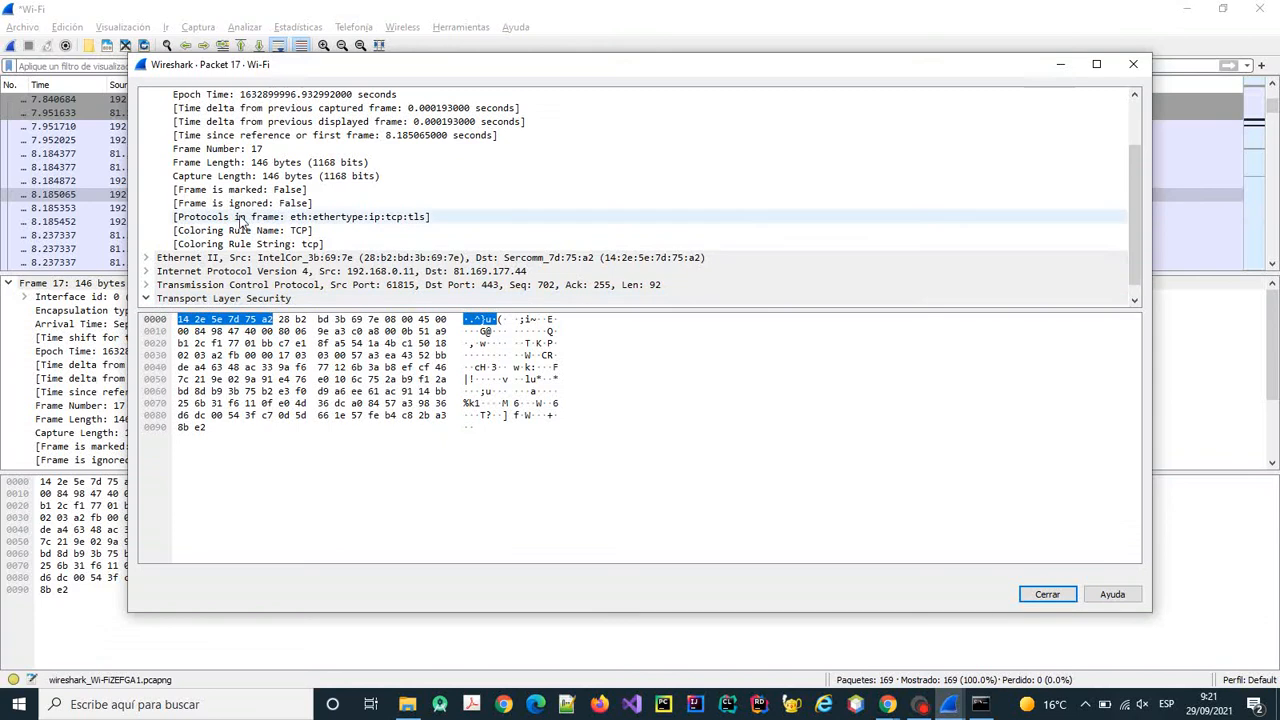
scroll(241, 220, "down", 1)
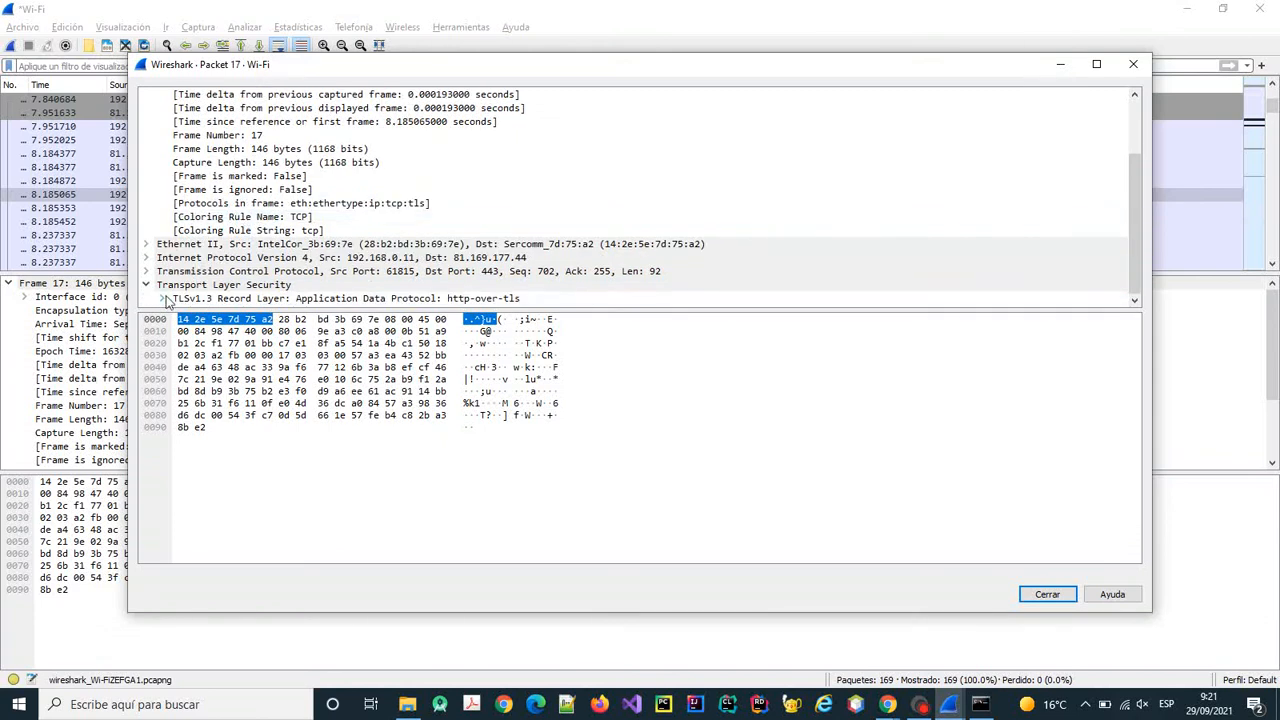
left_click(161, 298)
scroll(318, 203, "down", 2)
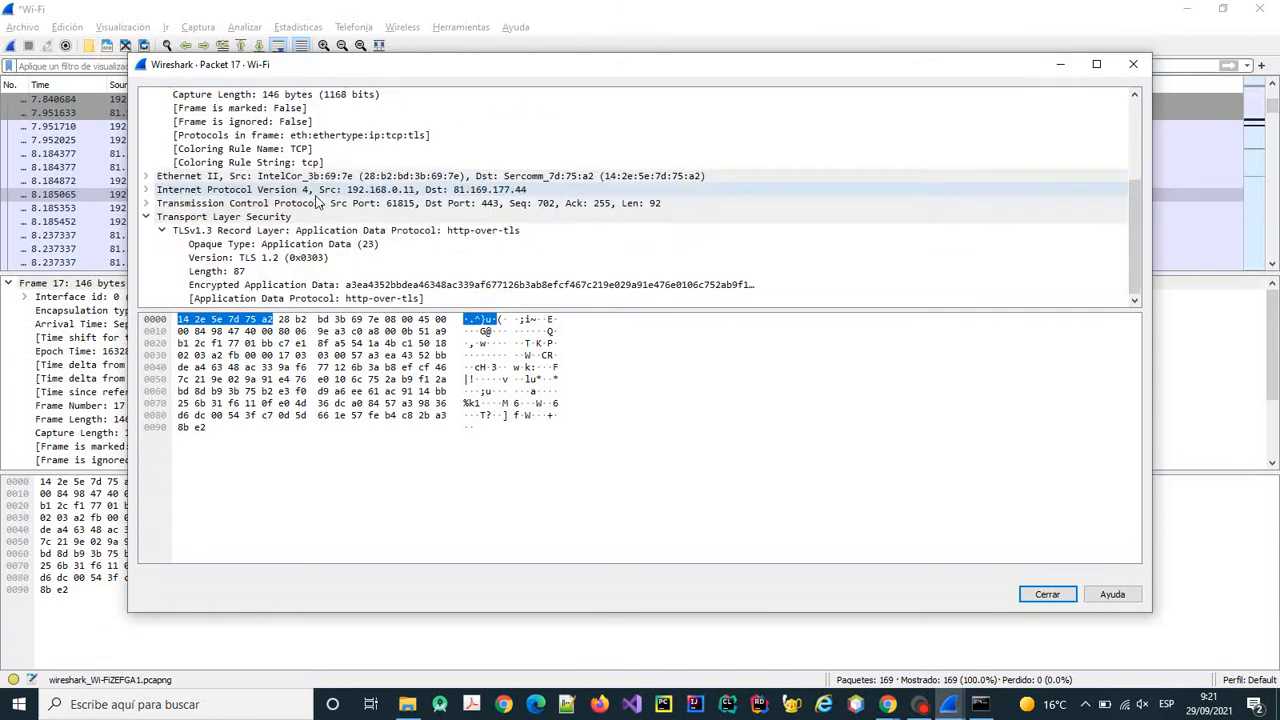
left_click(398, 285)
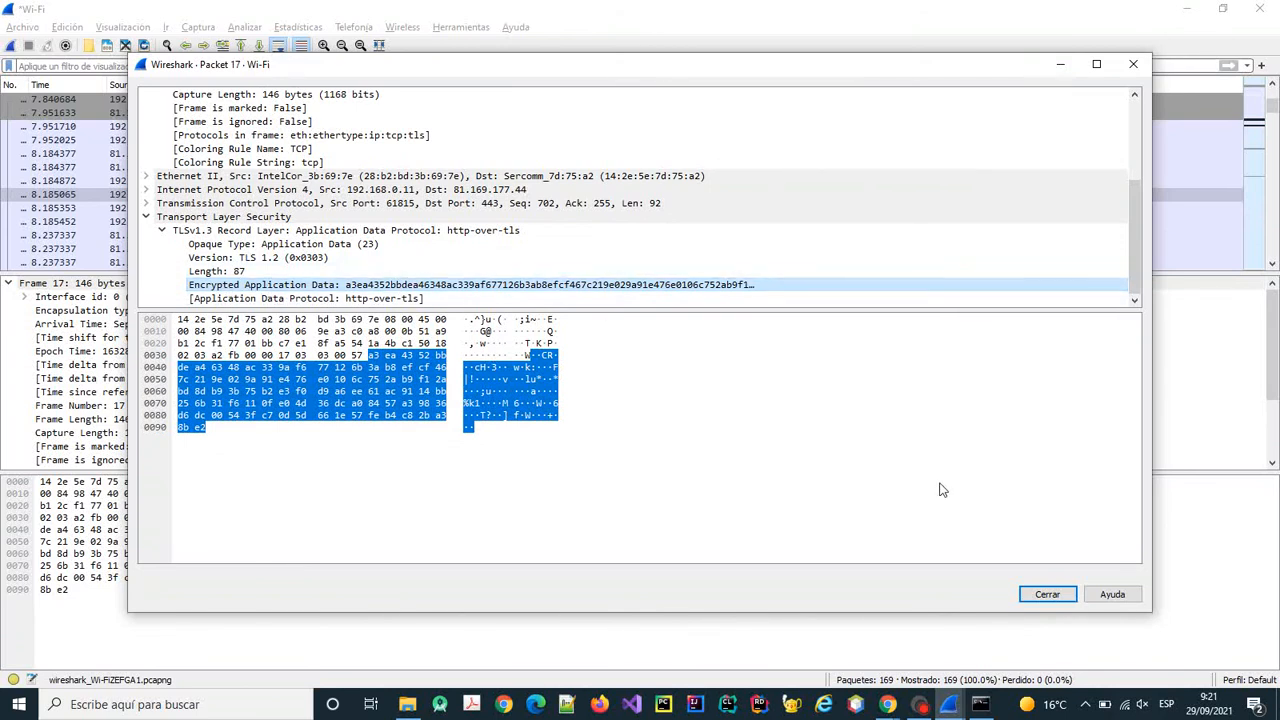
left_click(1047, 594)
left_click(474, 208)
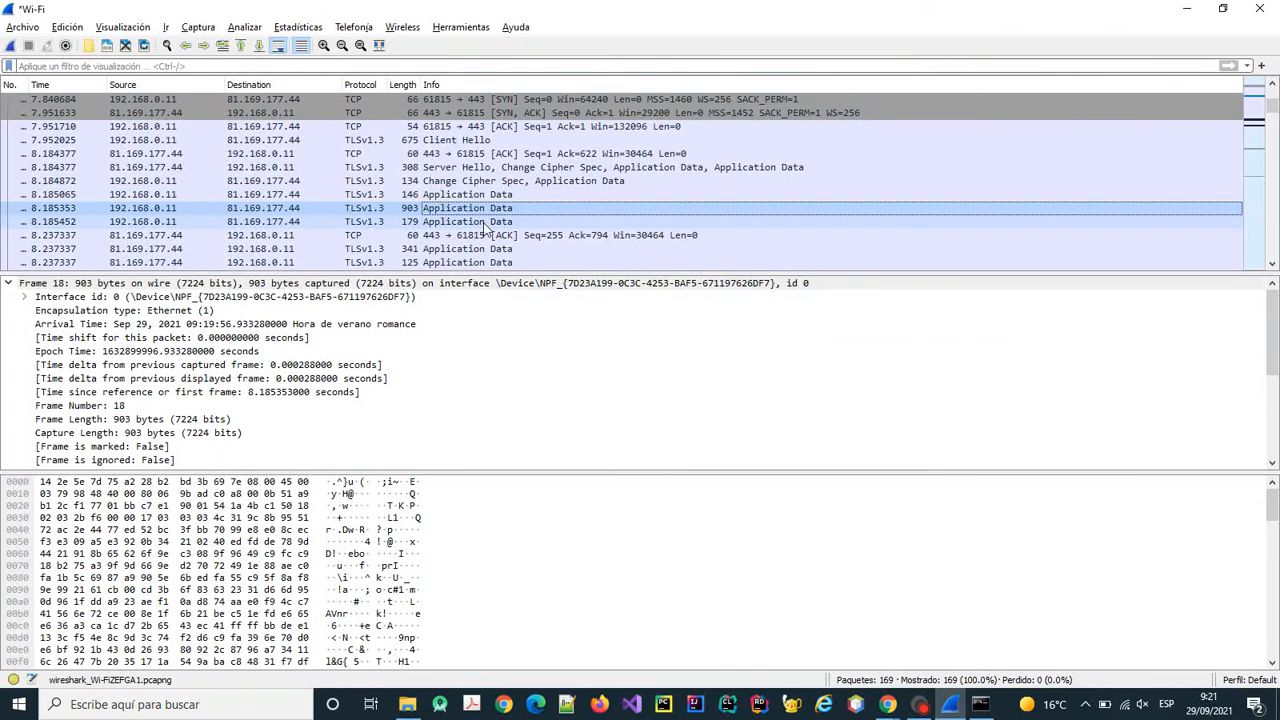
Review the details of TLS frames 19, 17, 21 and 22.
left_click(486, 222)
scroll(498, 240, "down", 1)
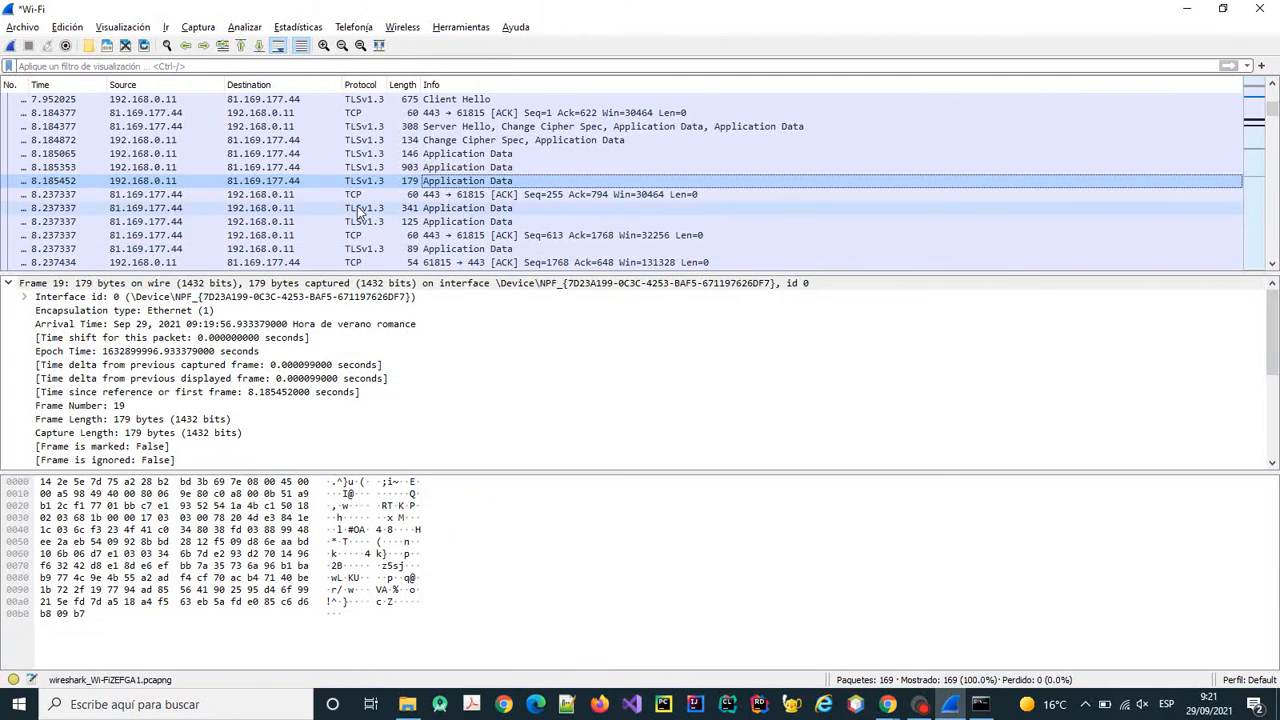
left_click(172, 155)
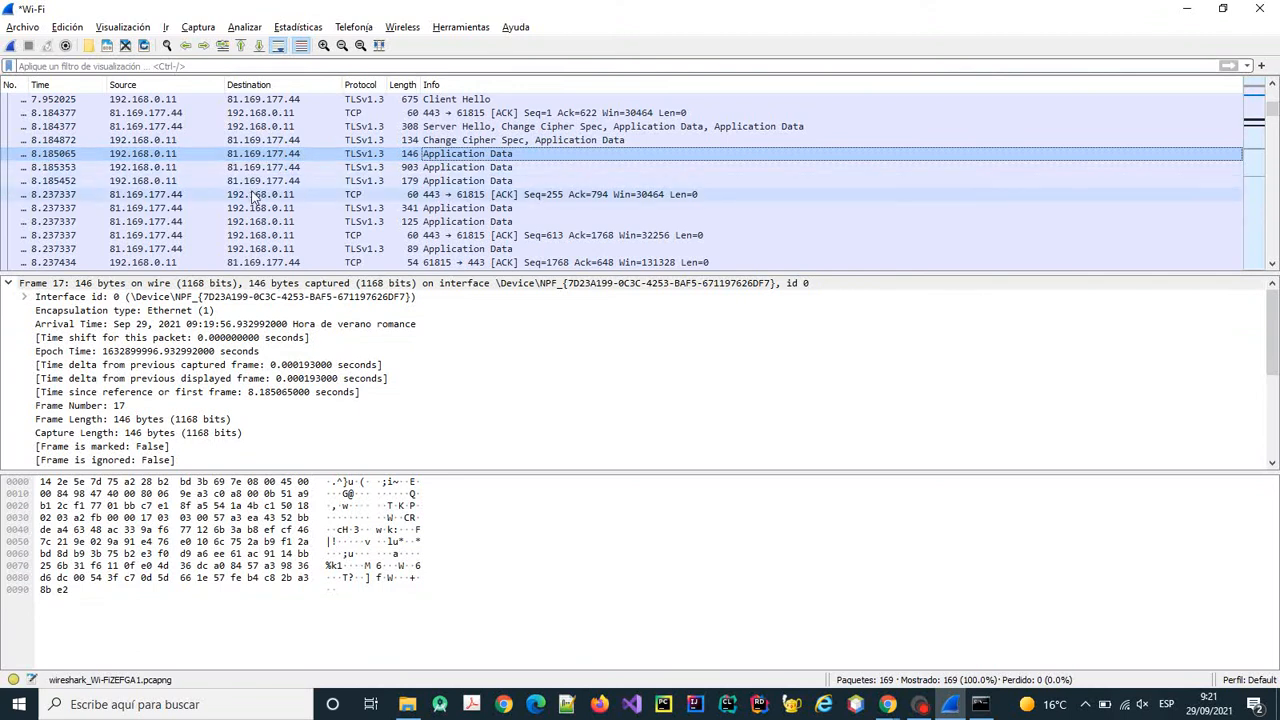
left_click(345, 208)
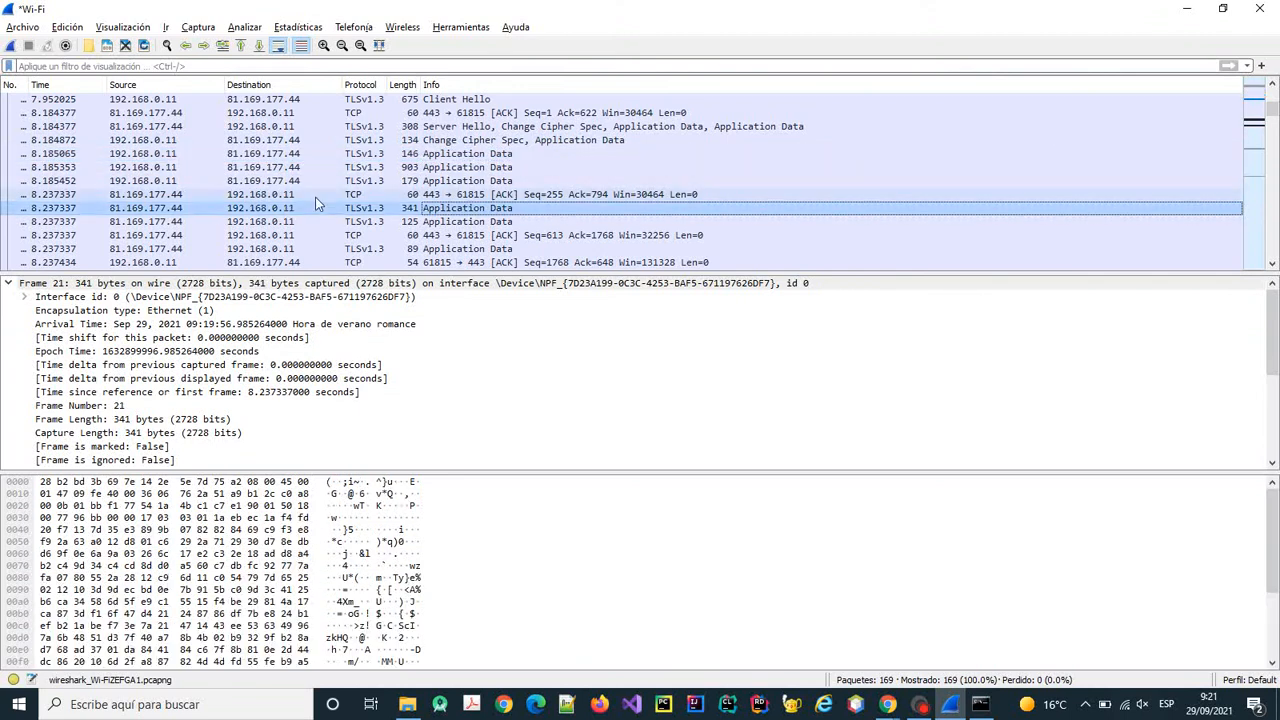
left_click(428, 222)
scroll(510, 222, "down", 1)
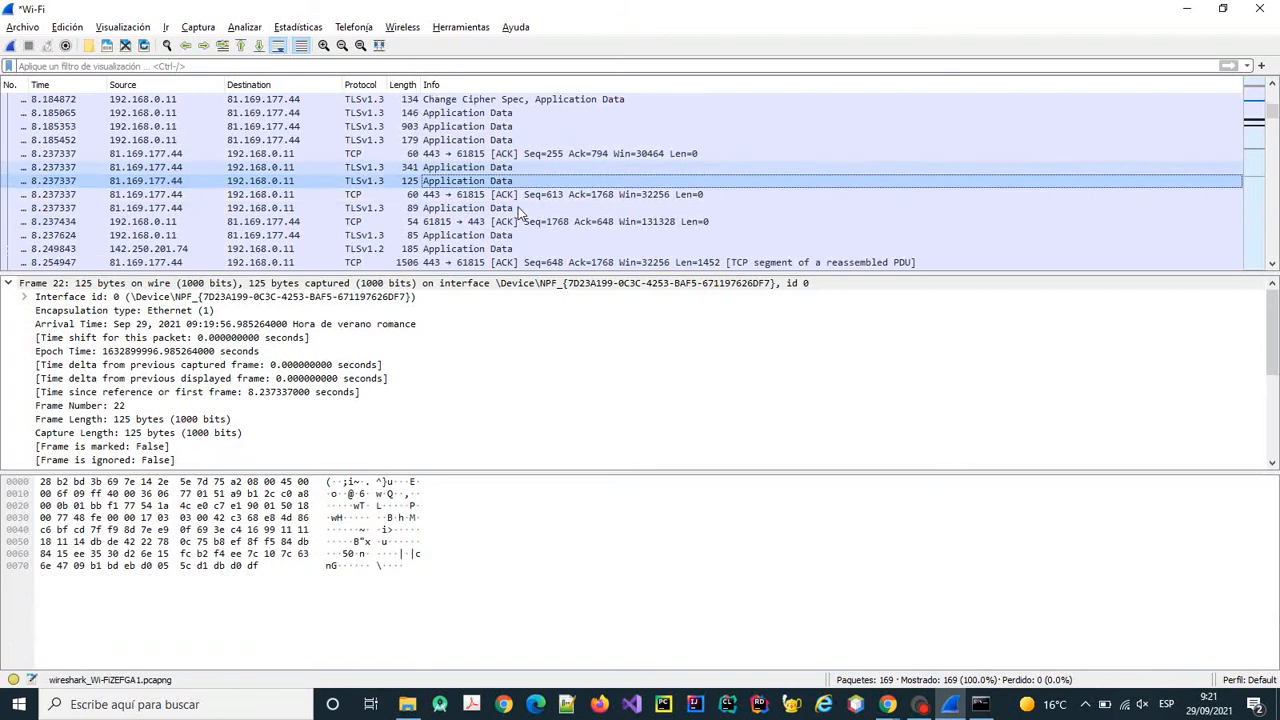
Check frames 24, 26 and 27, then bring up the U1_P5_Wireshark guide in Chrome.
left_click(480, 208)
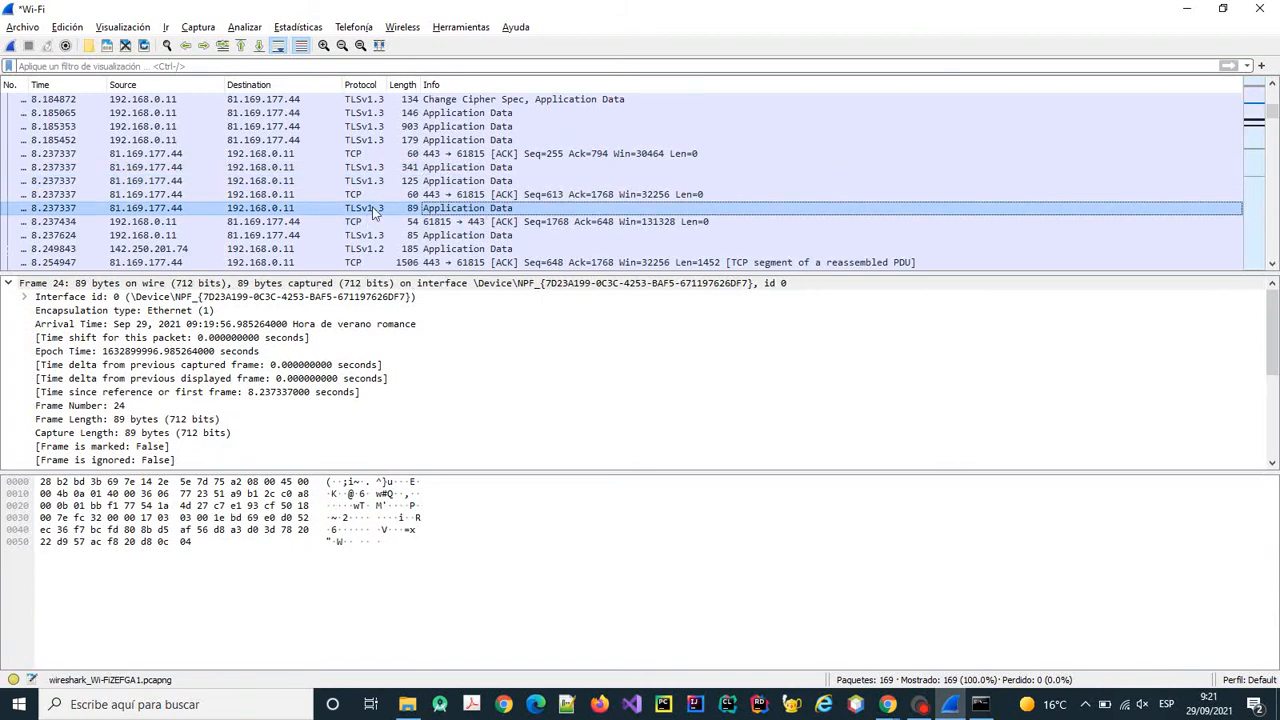
left_click(458, 238)
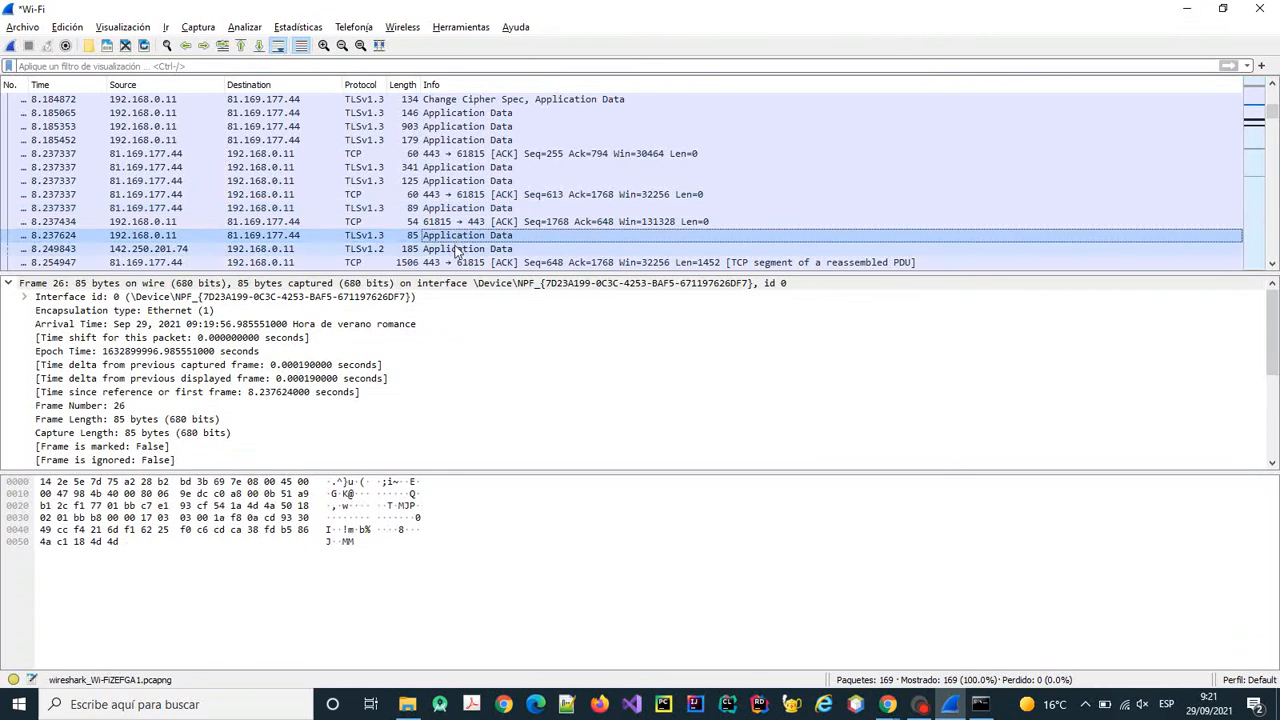
left_click(460, 250)
scroll(473, 240, "down", 1)
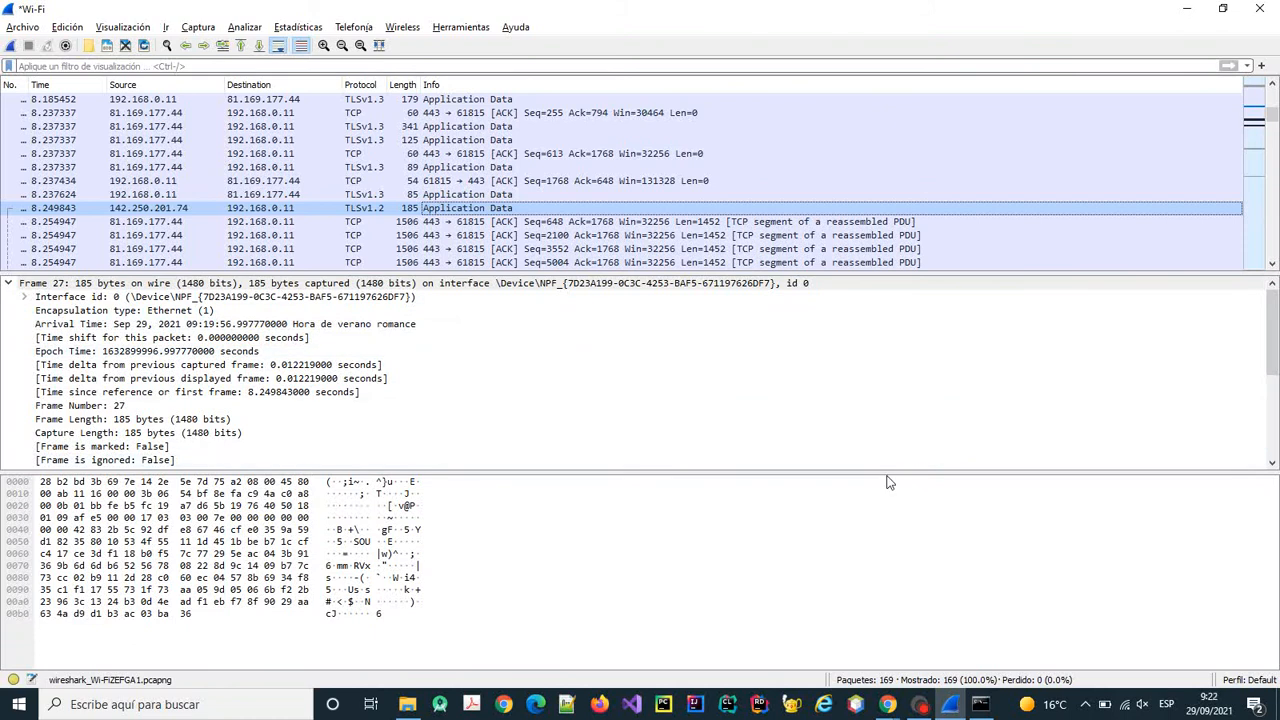
left_click(887, 704)
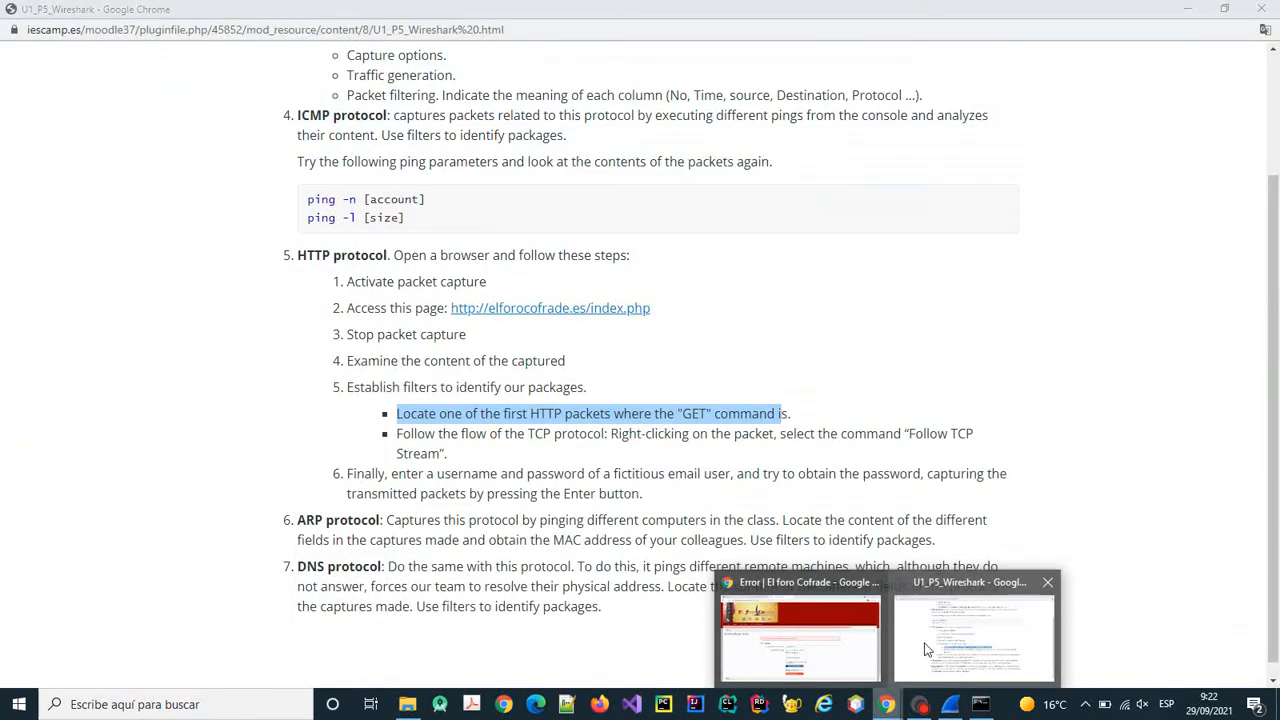
left_click(924, 649)
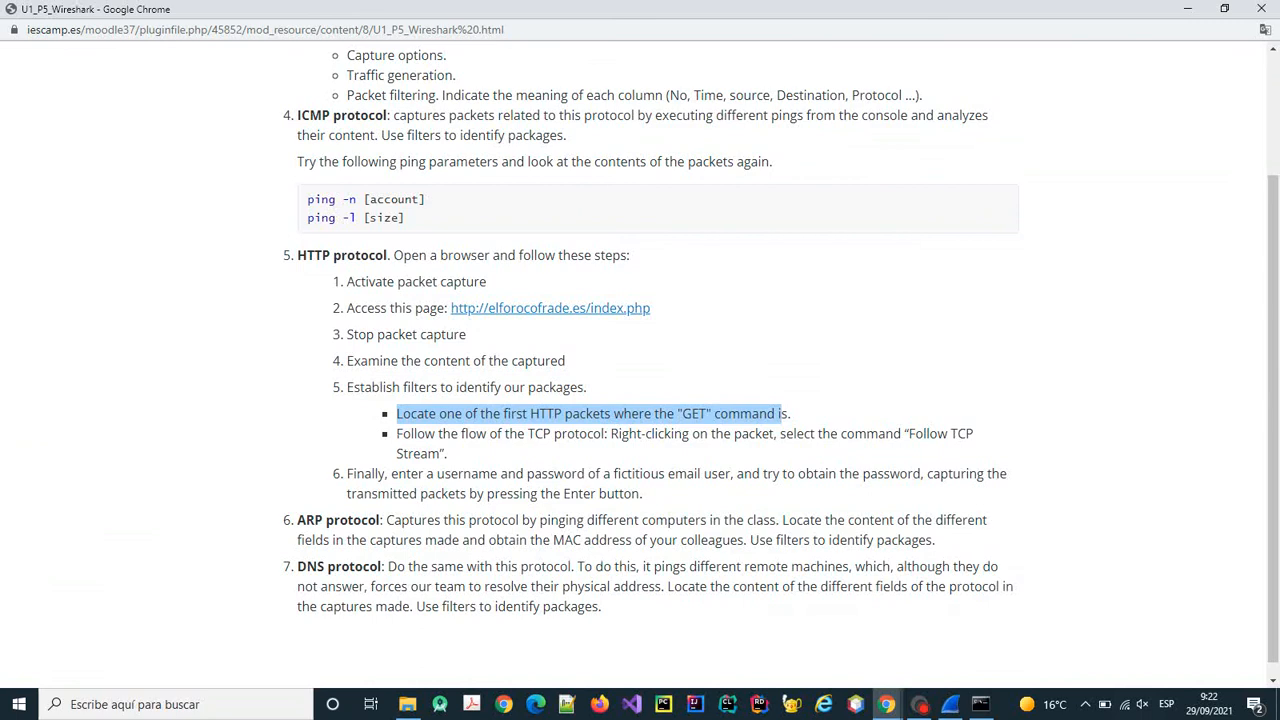
Highlight guide step 6 on capturing a fictitious user's password, then return to Wireshark.
left_click_drag(397, 434, 410, 434)
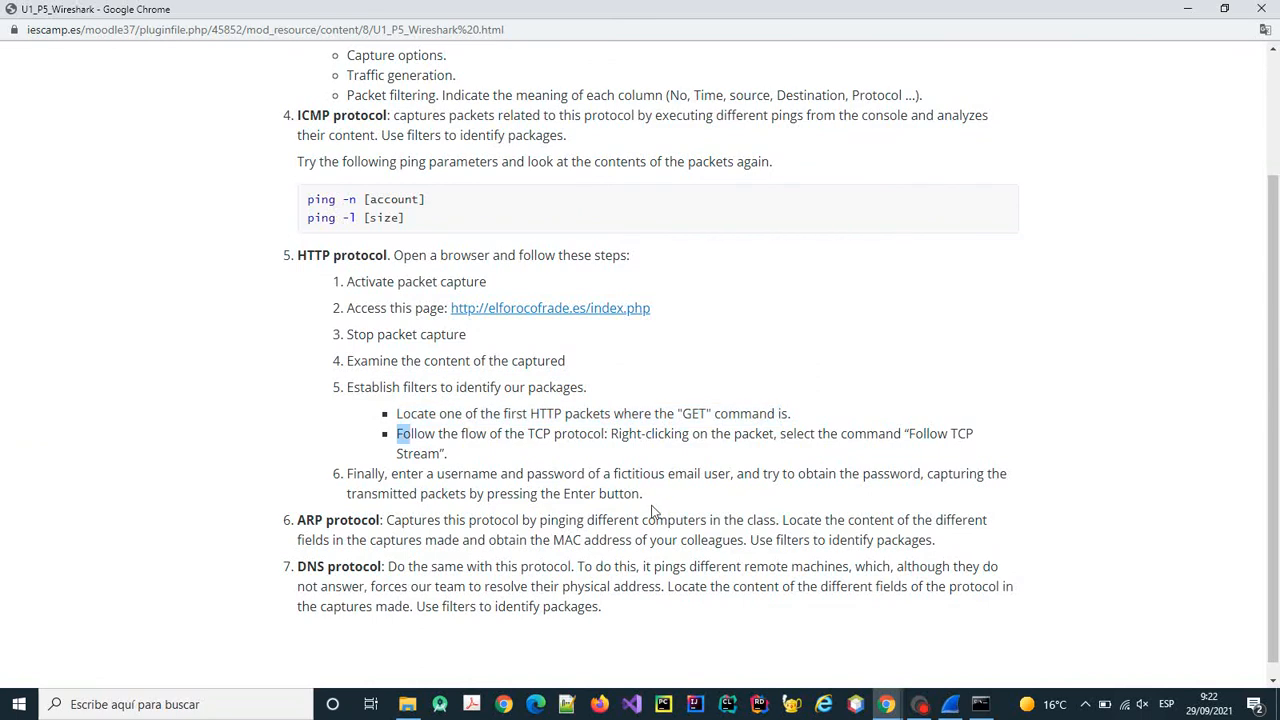
left_click_drag(643, 494, 347, 480)
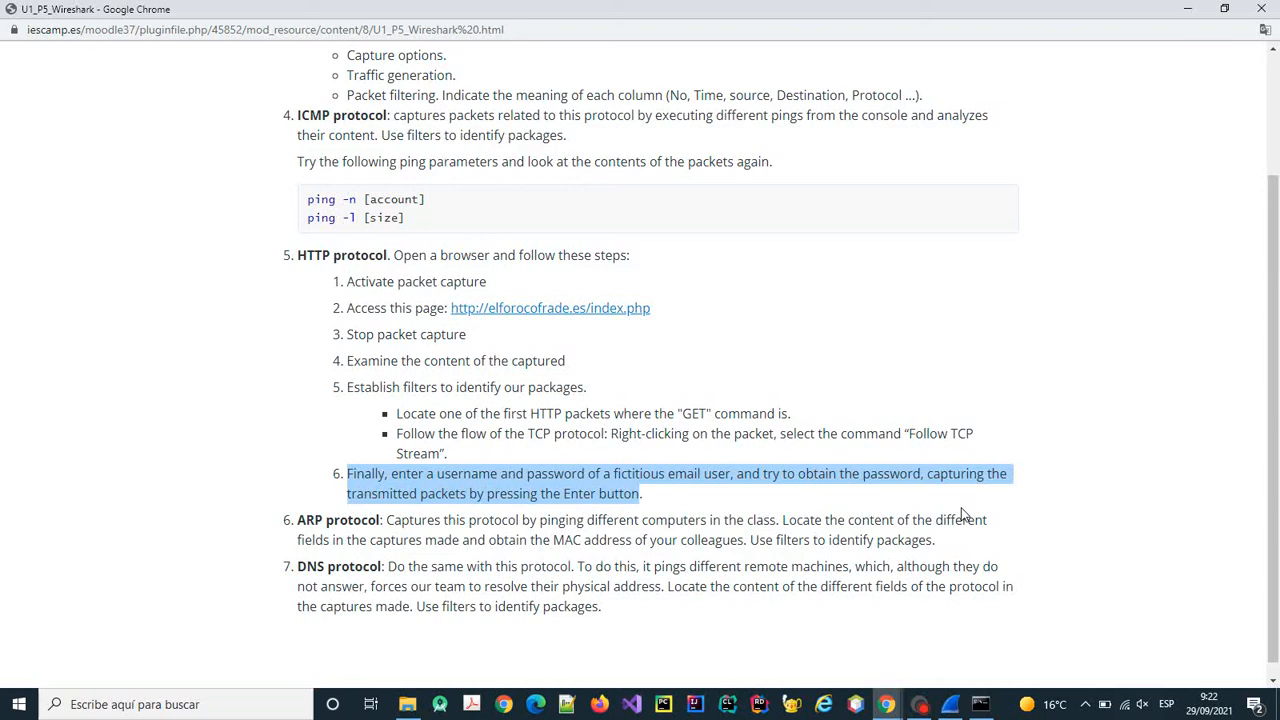
key("alt+Tab")
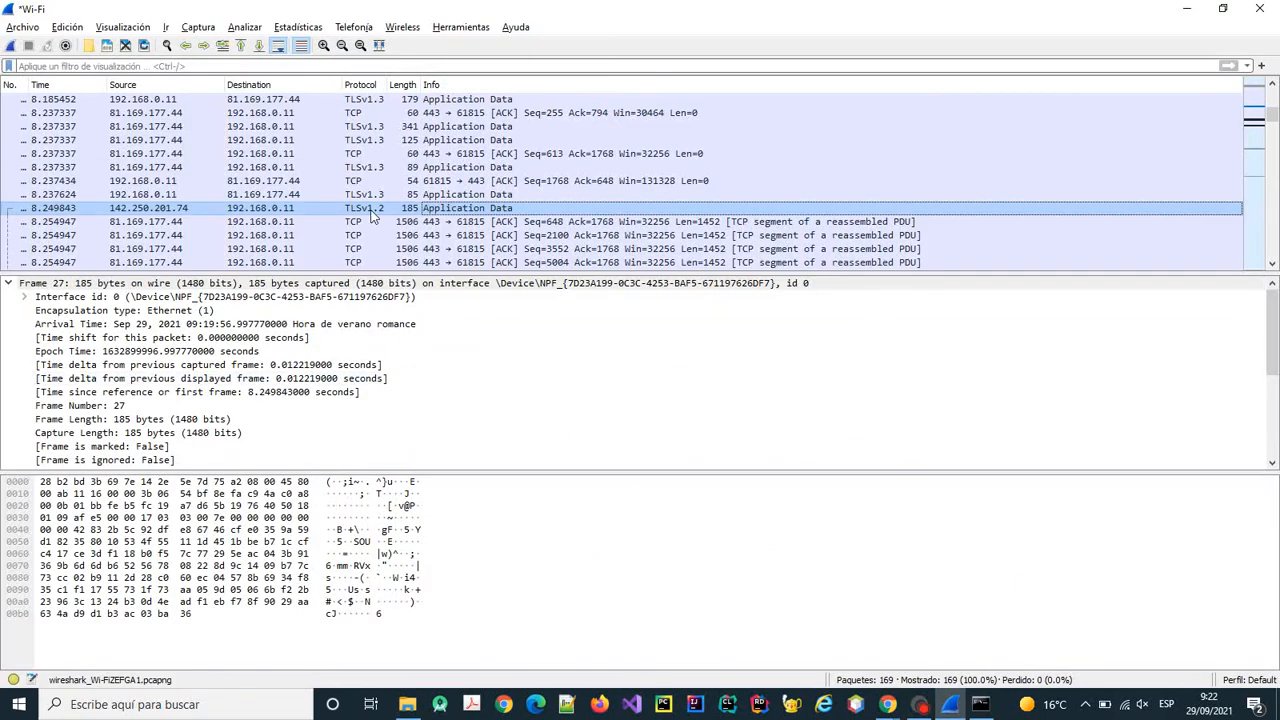
key("alt+Tab")
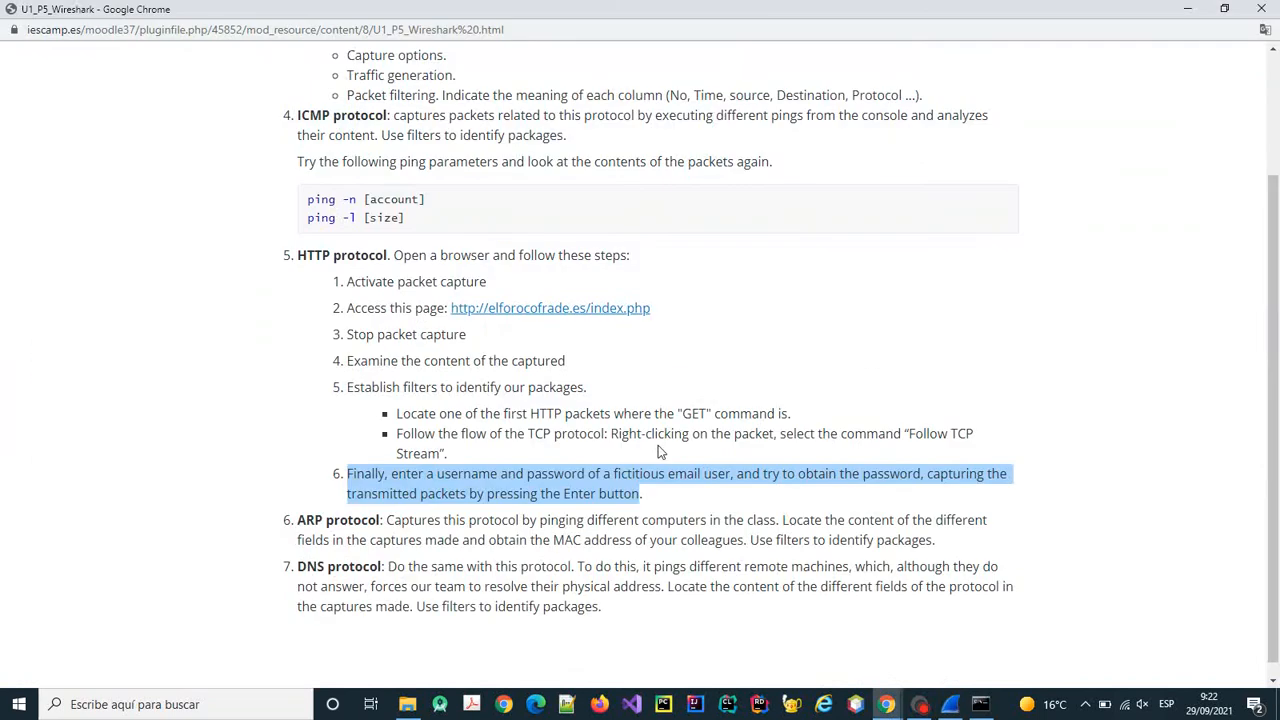
scroll(662, 452, "down", 1)
key("alt+Tab")
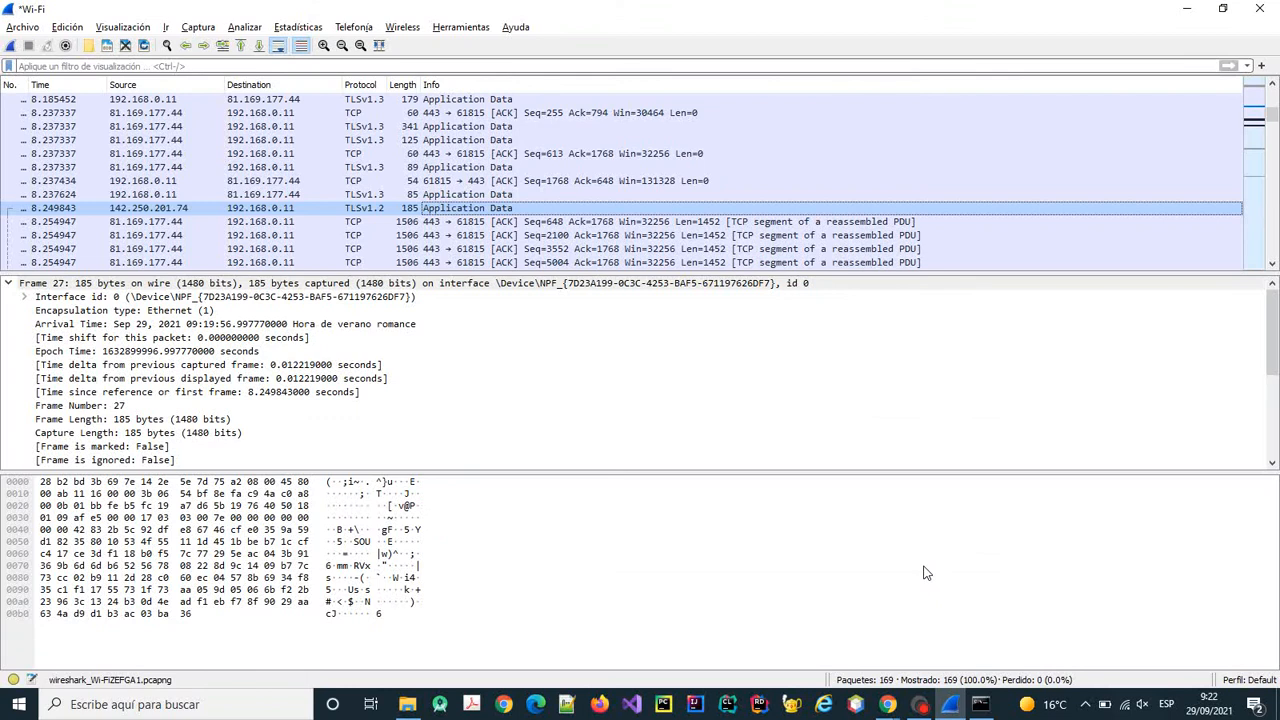
Read the ARP task in the guide, then switch to Wireshark's capture interface list.
key("alt+Tab")
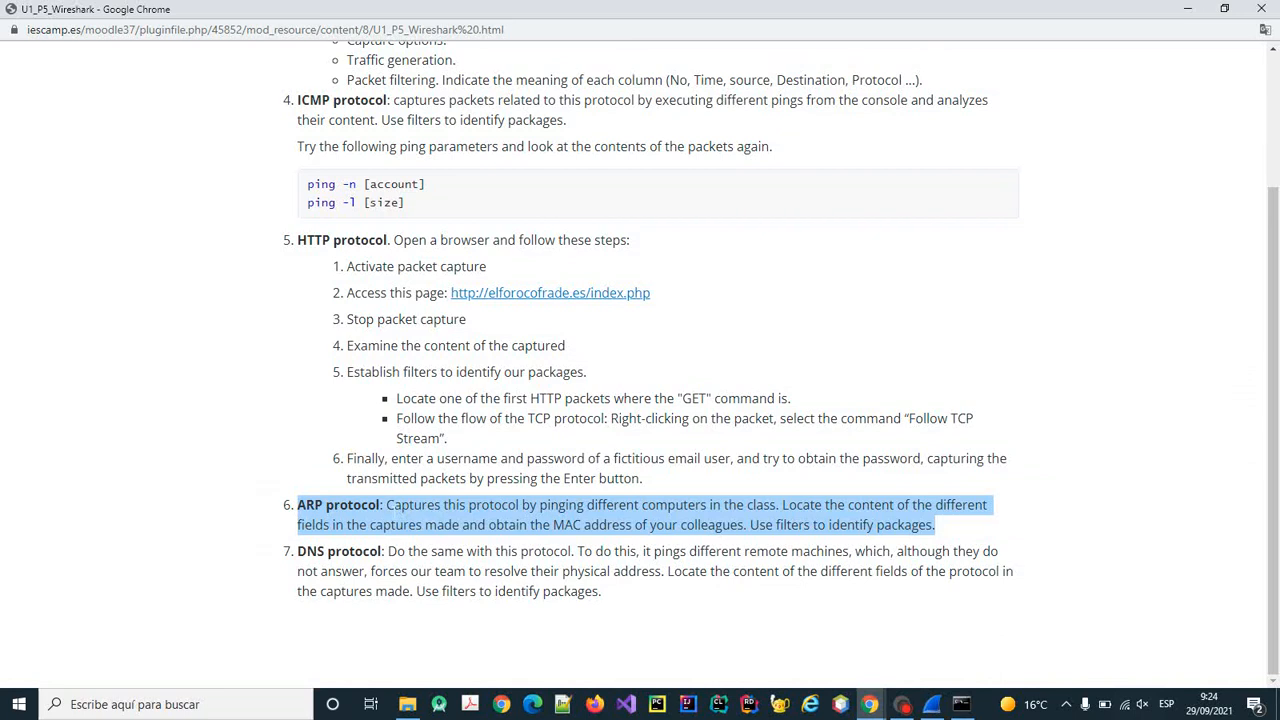
left_click(399, 522)
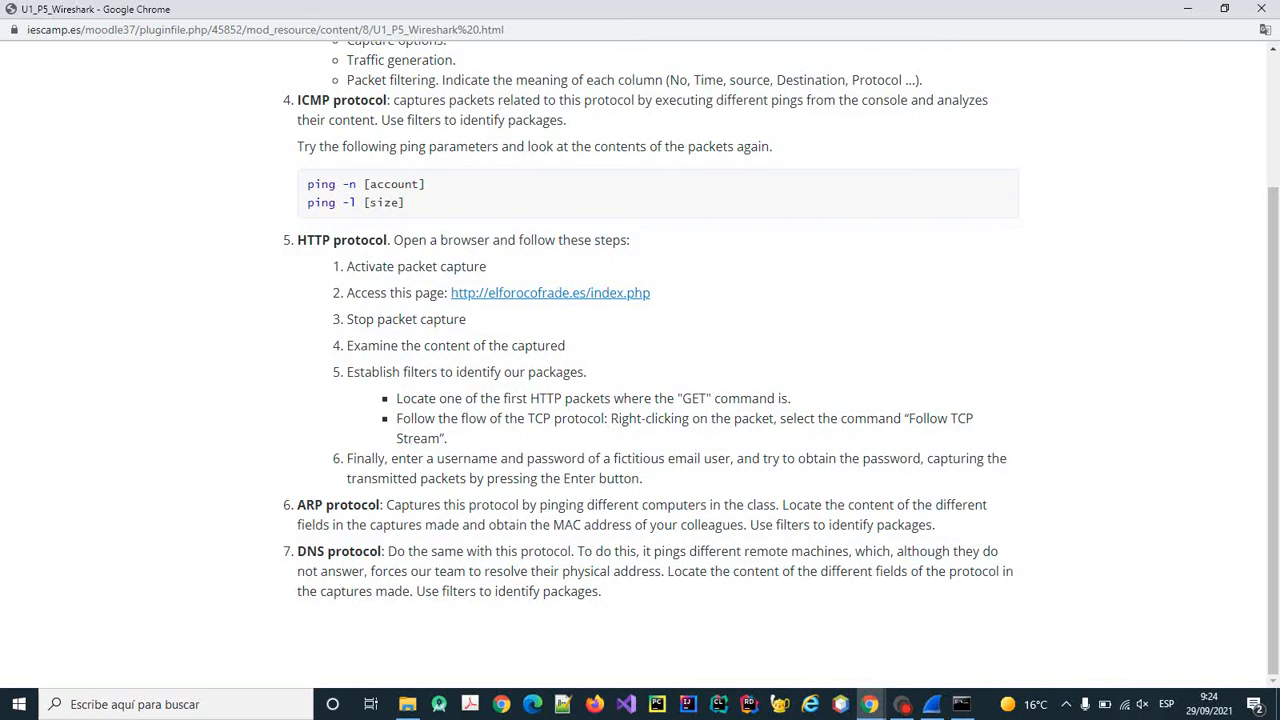
left_click(932, 704)
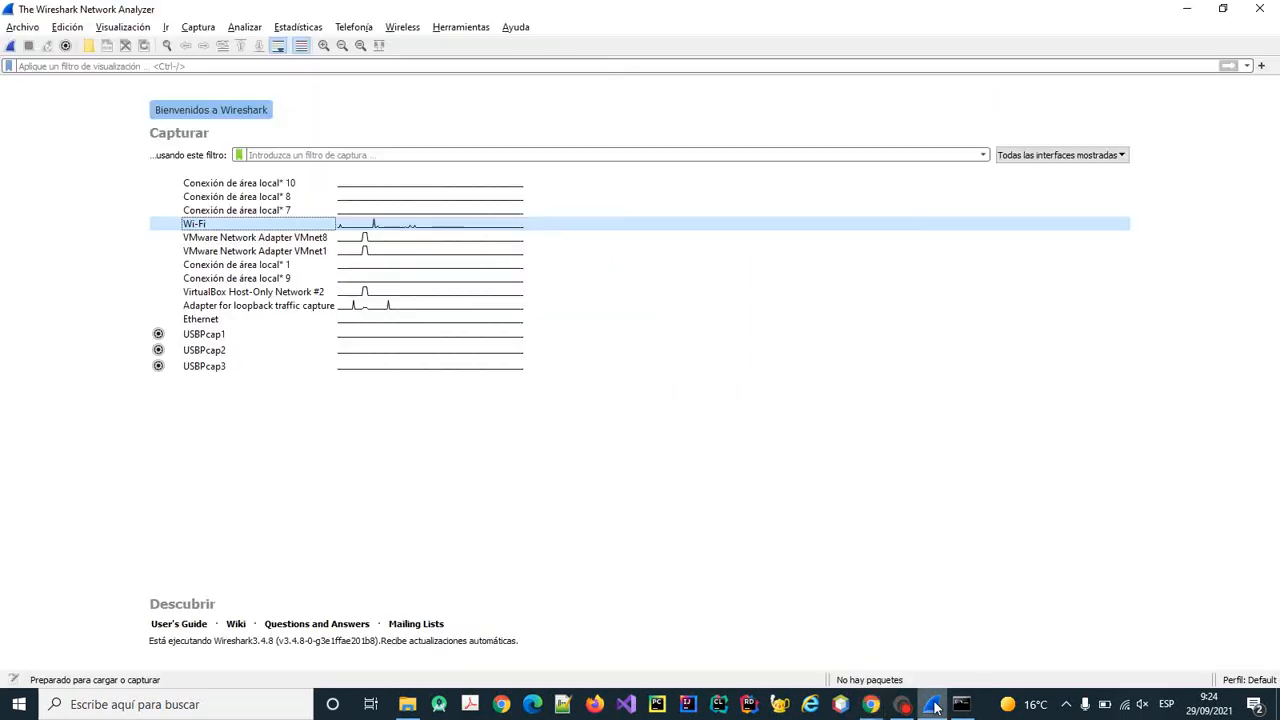
left_click(10, 48)
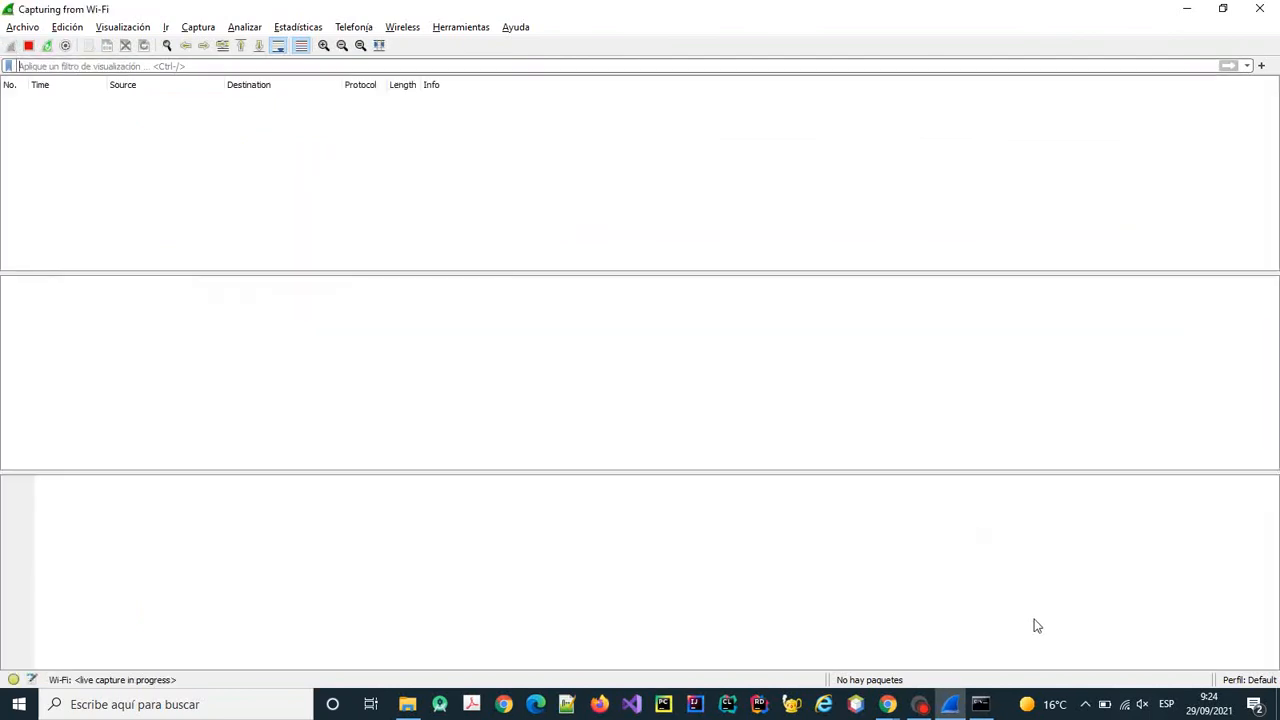
left_click(980, 704)
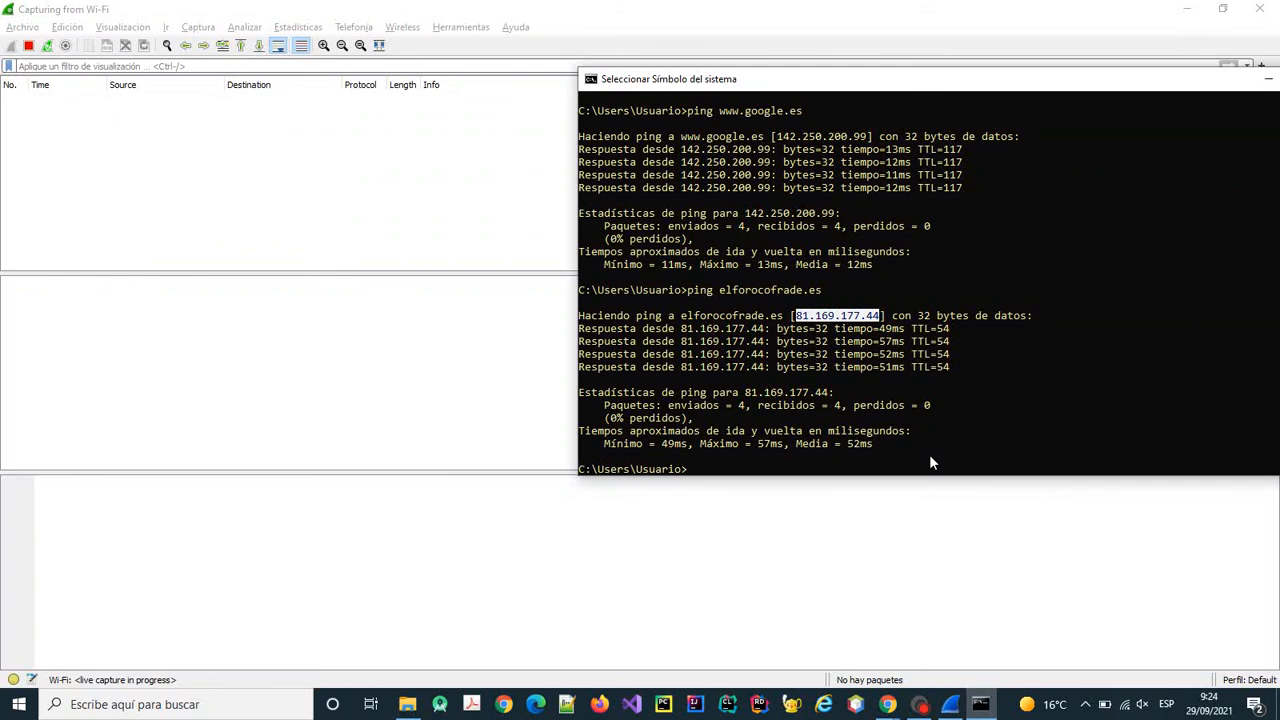
key("Up")
key("BackSpace")
key("BackSpace")
key("BackSpace")
key("BackSpace")
key("BackSpace")
key("BackSpace")
key("BackSpace")
key("BackSpace")
key("BackSpace")
key("BackSpace")
key("BackSpace")
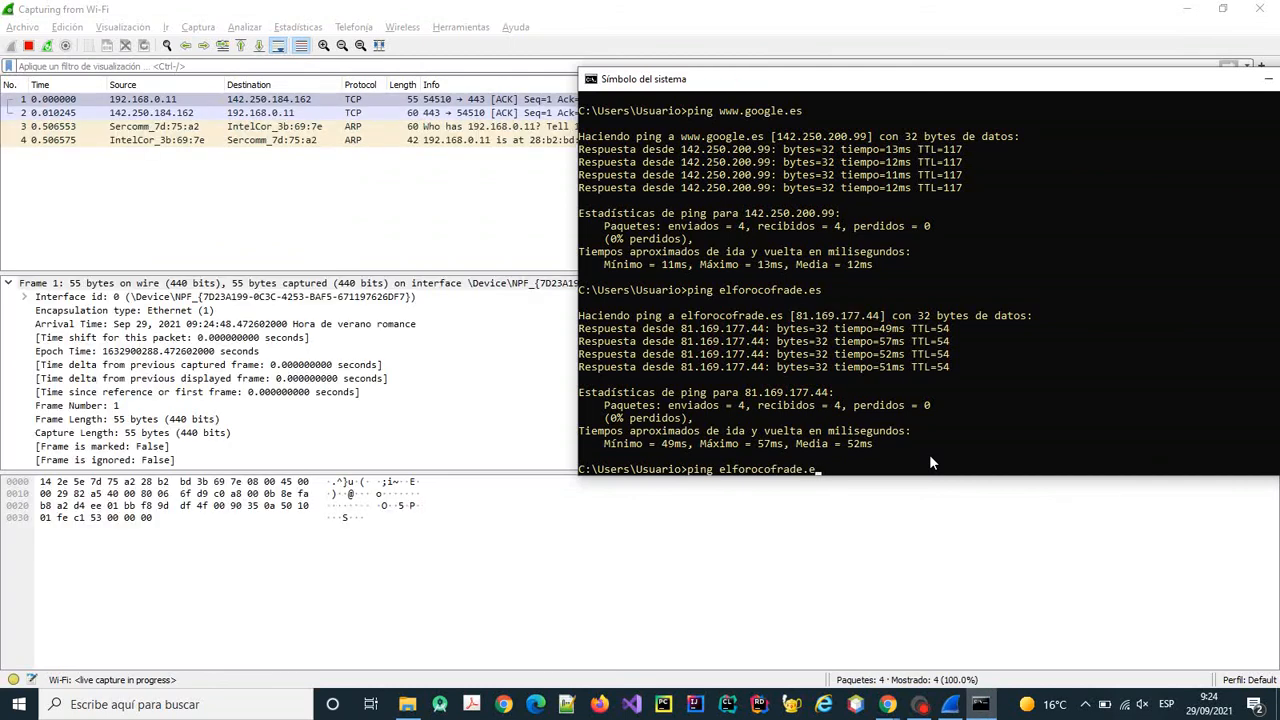
key("BackSpace")
key("BackSpace")
key("BackSpace")
key("BackSpace")
key("BackSpace")
type("www.go")
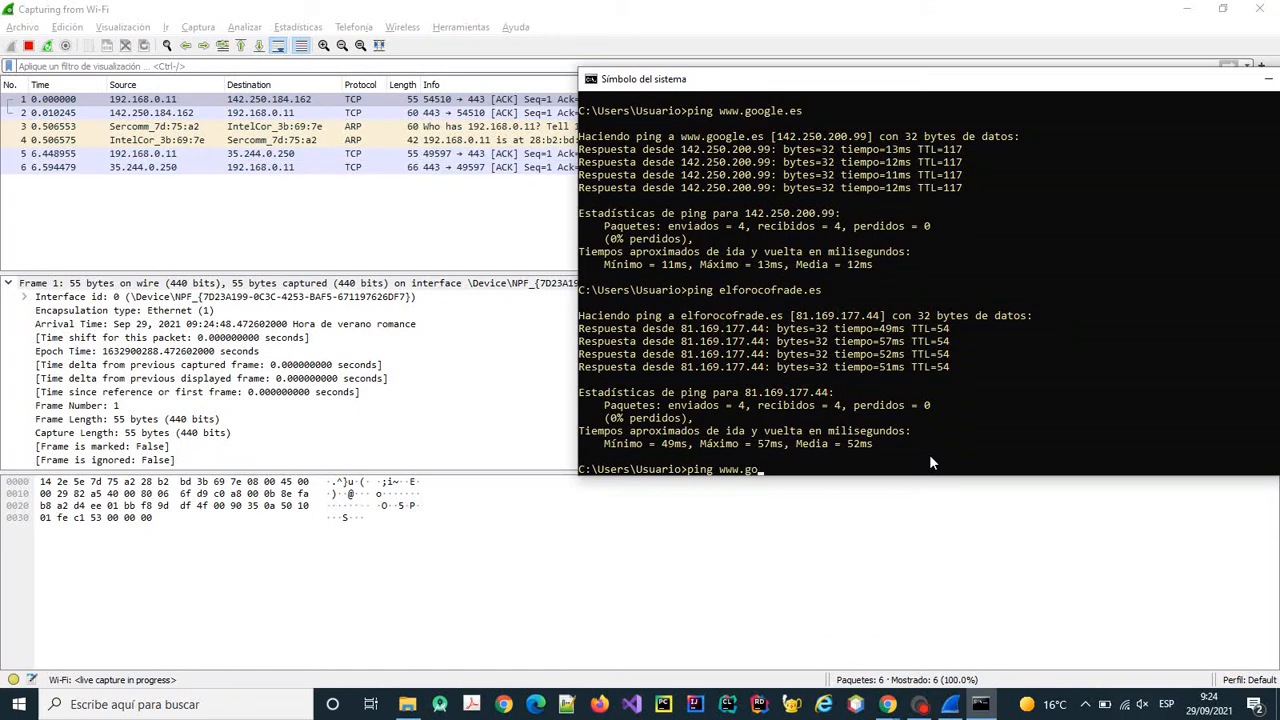
type("glee.es")
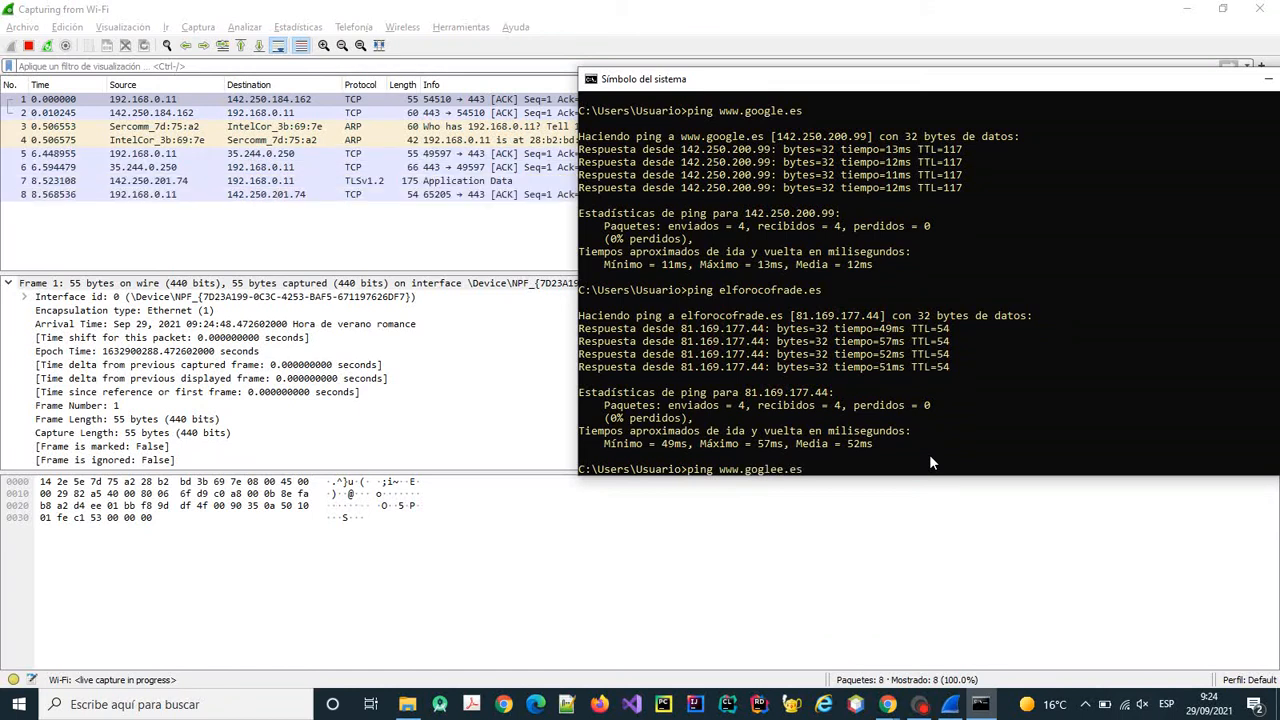
key("Return")
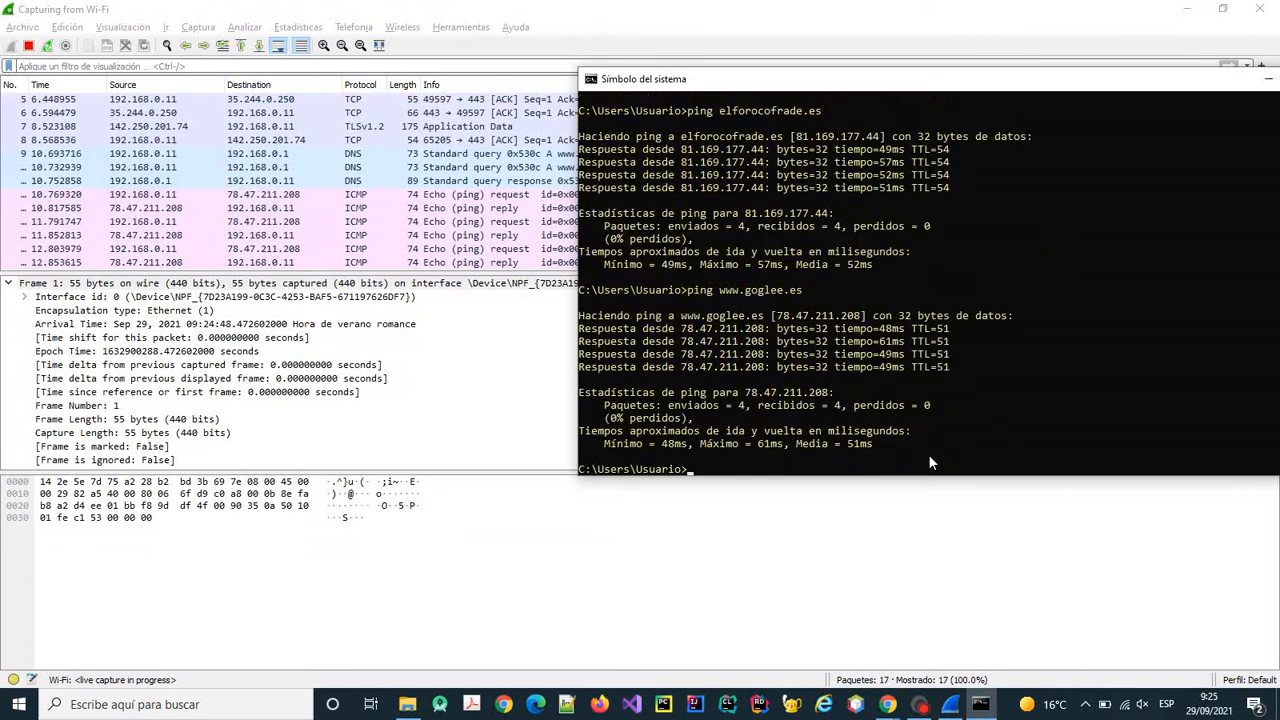
Stop the capture at 19 packets, move the console aside, and select ICMP echo request frame 12.
left_click(28, 45)
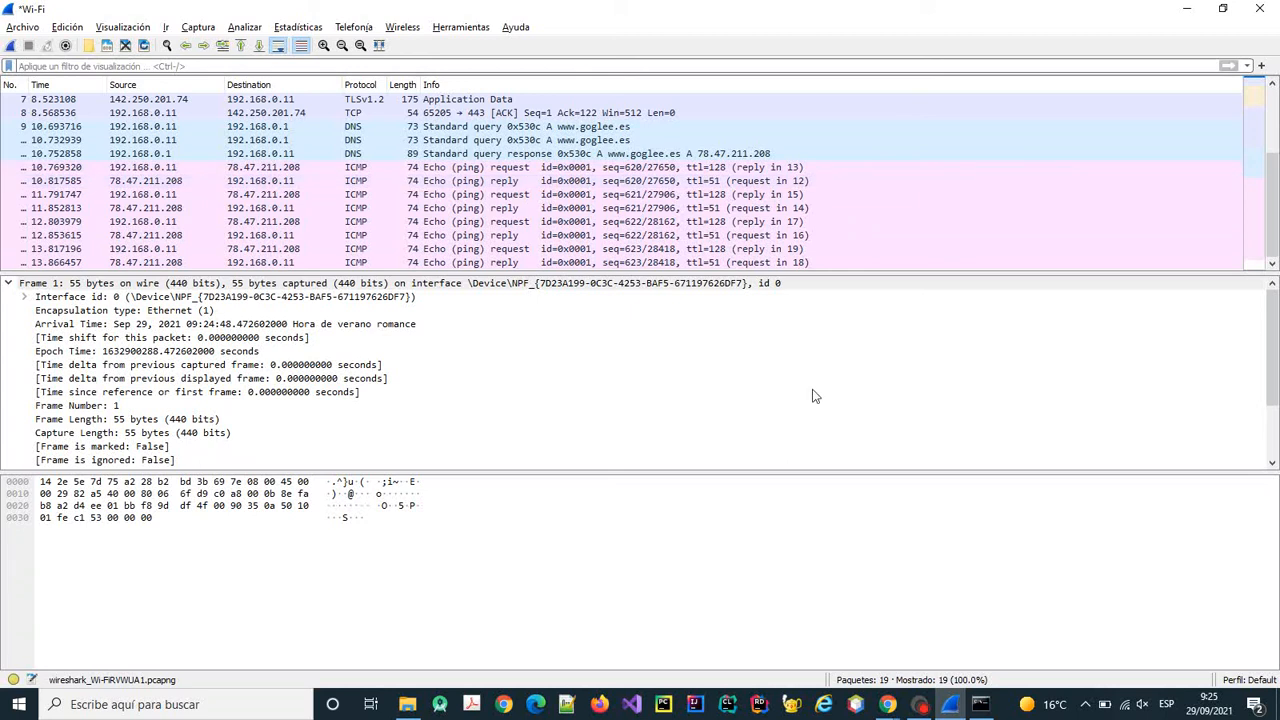
left_click(981, 704)
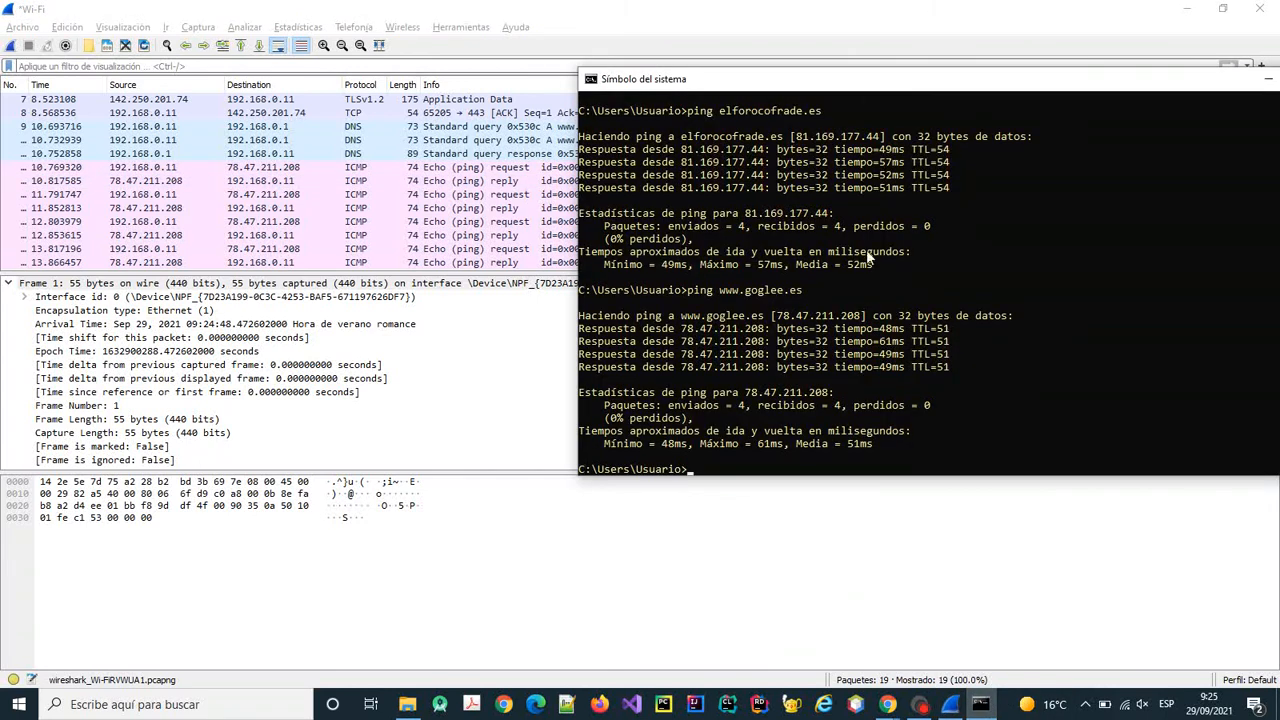
left_click_drag(877, 88, 1189, 46)
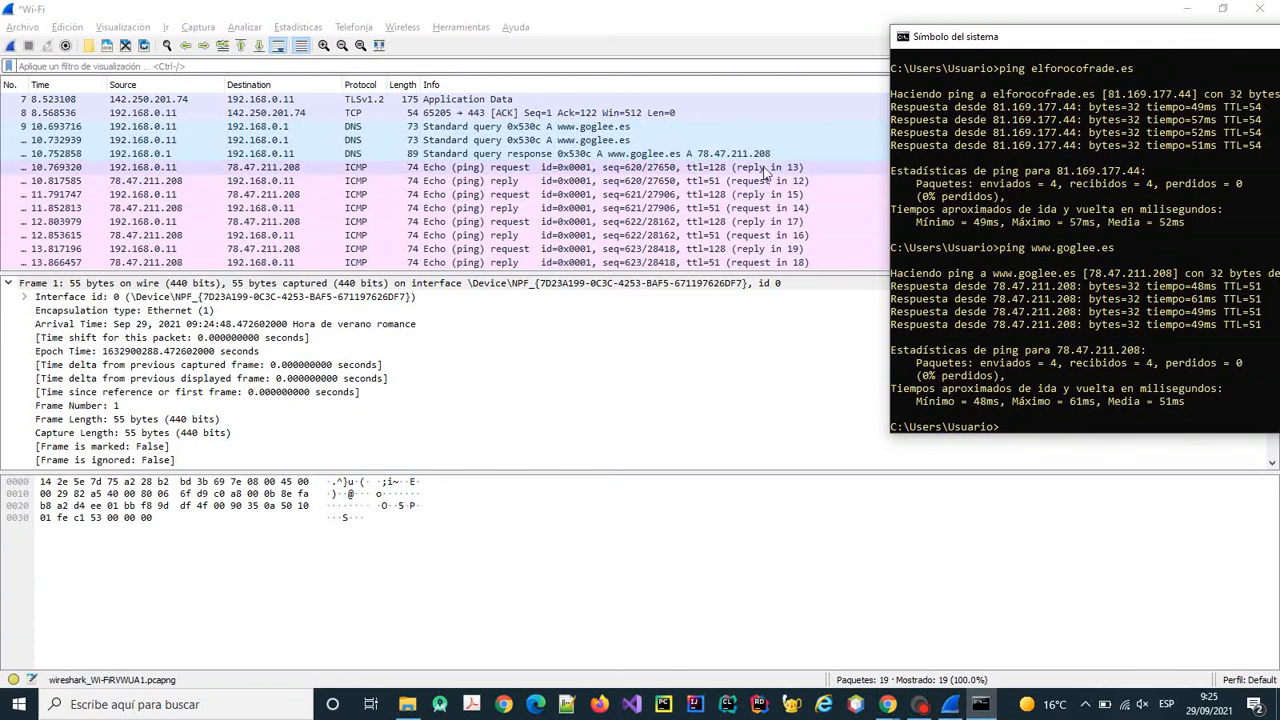
left_click(765, 168)
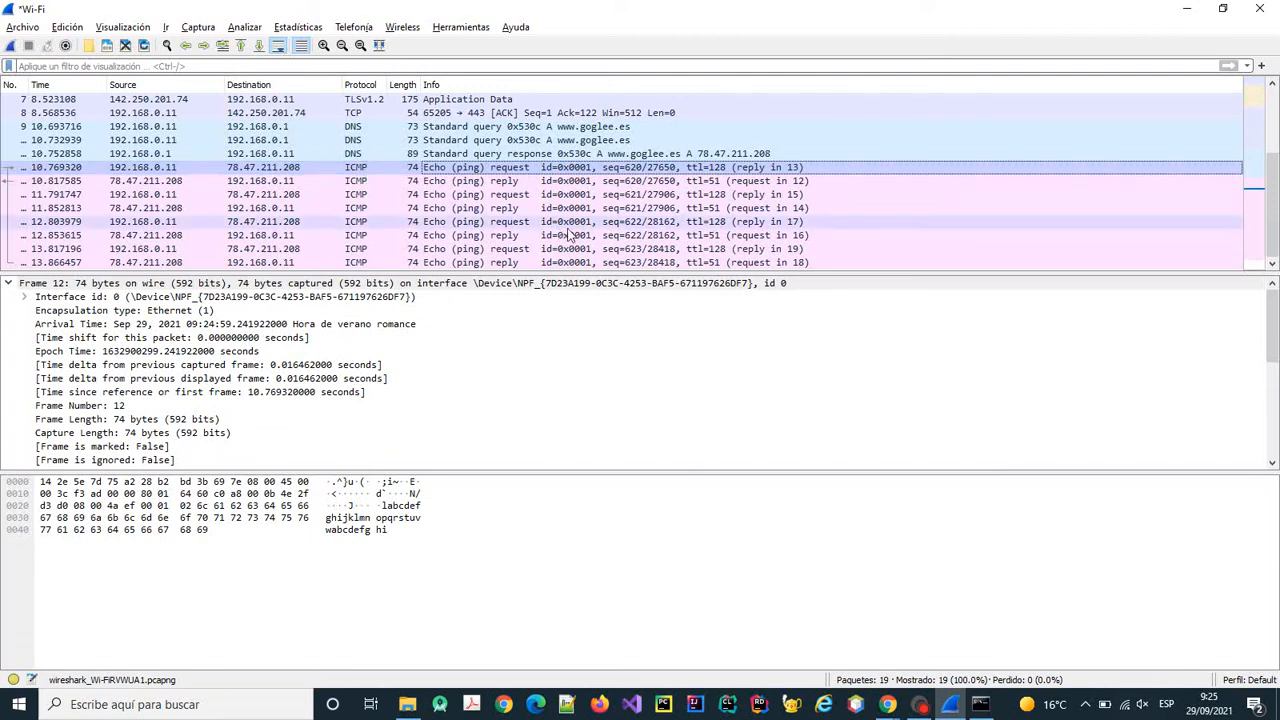
Inspect echo request frame 12's interface id and Ethernet II header in its own window.
double_click(338, 168)
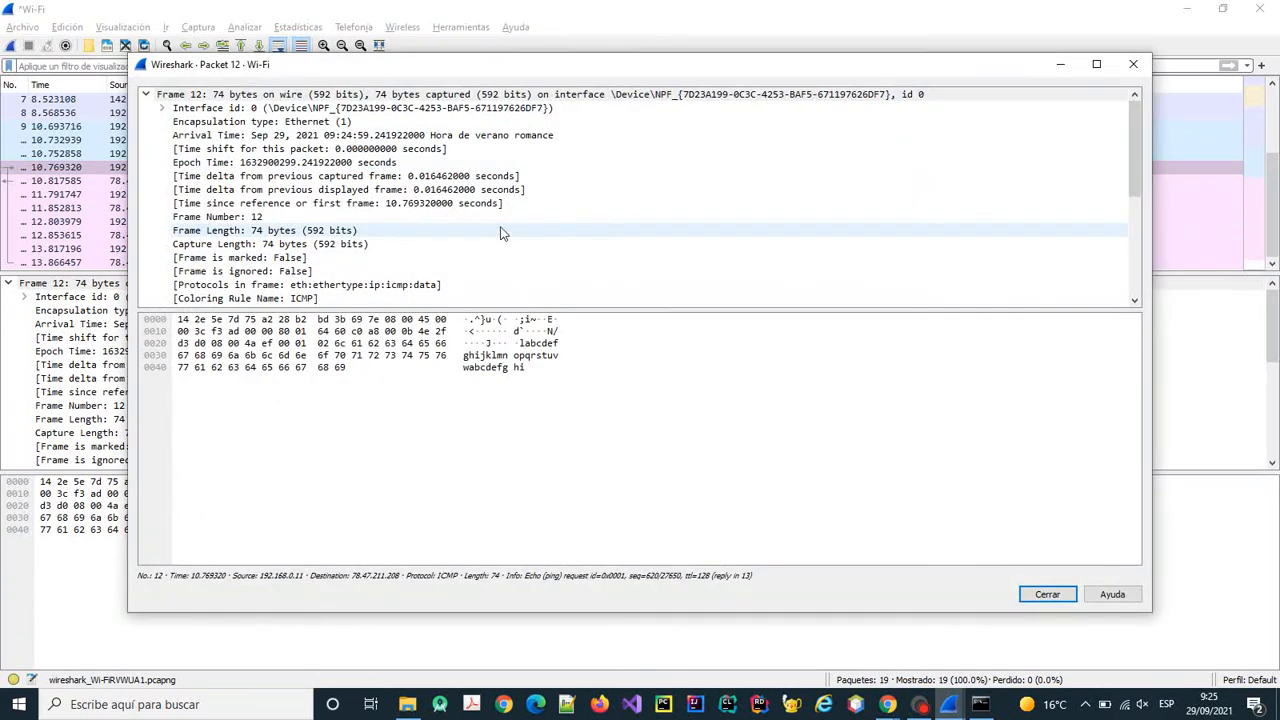
left_click(161, 108)
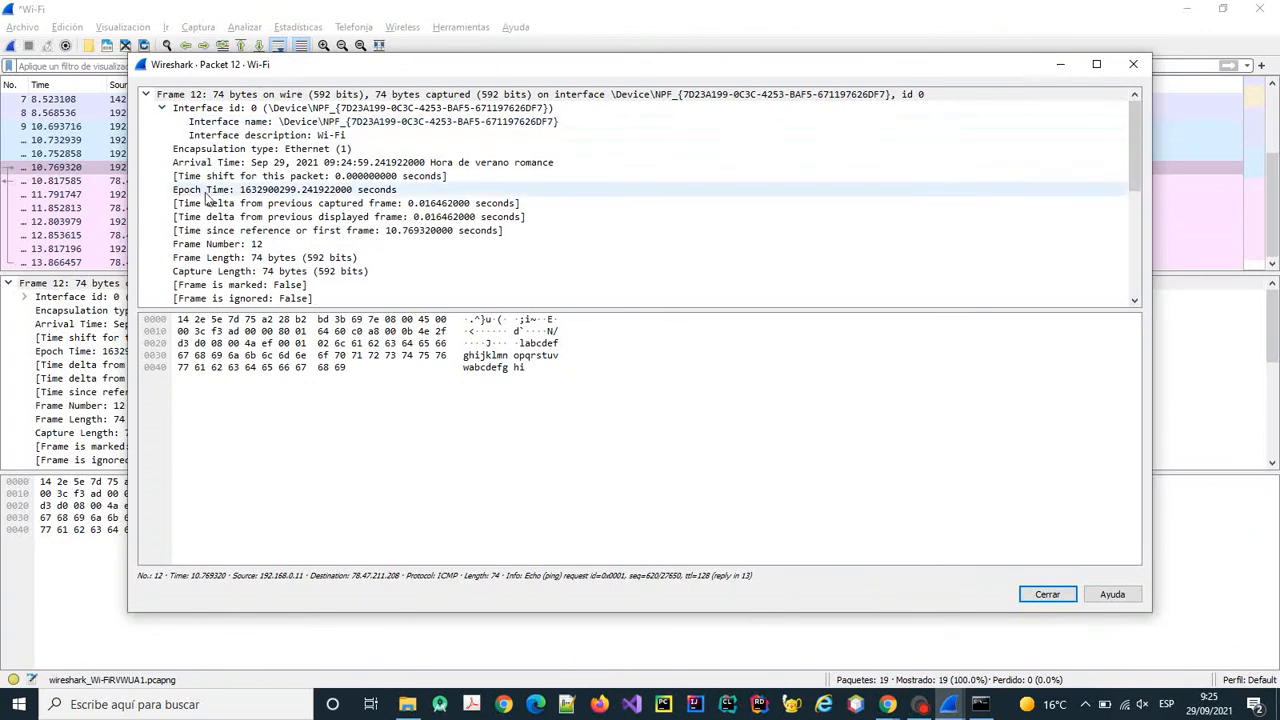
scroll(553, 198, "down", 3)
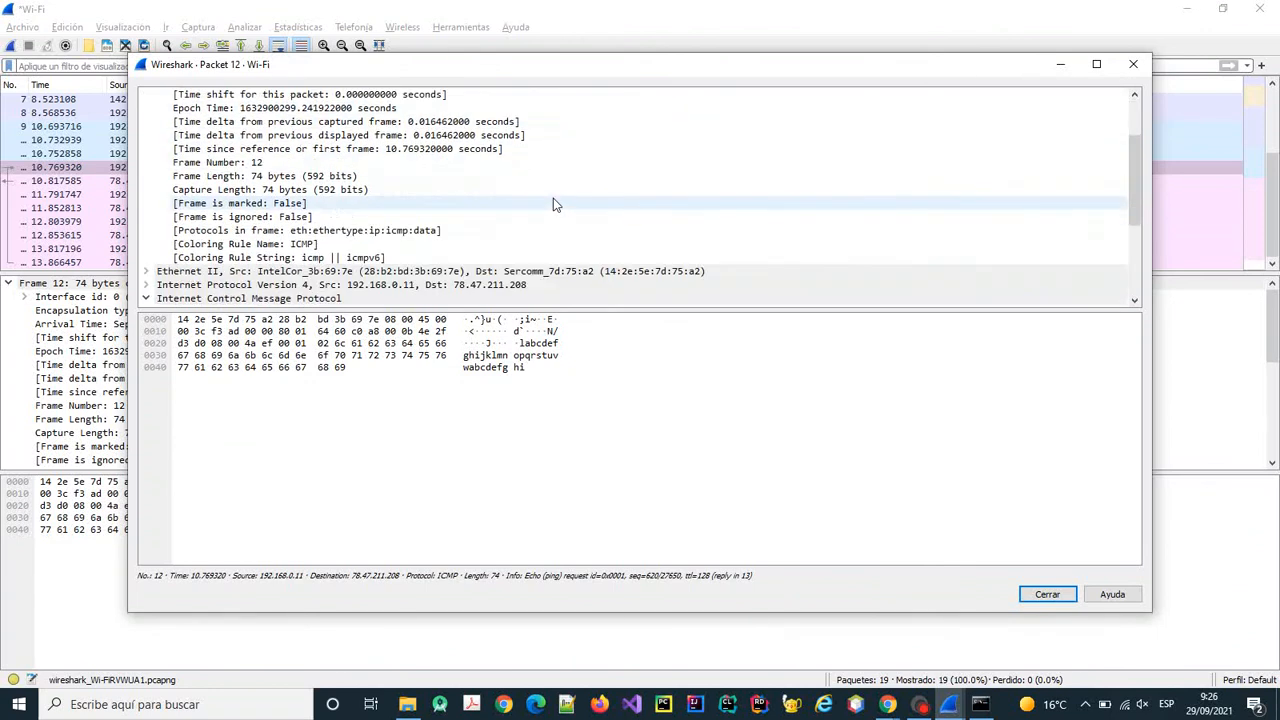
left_click(418, 231)
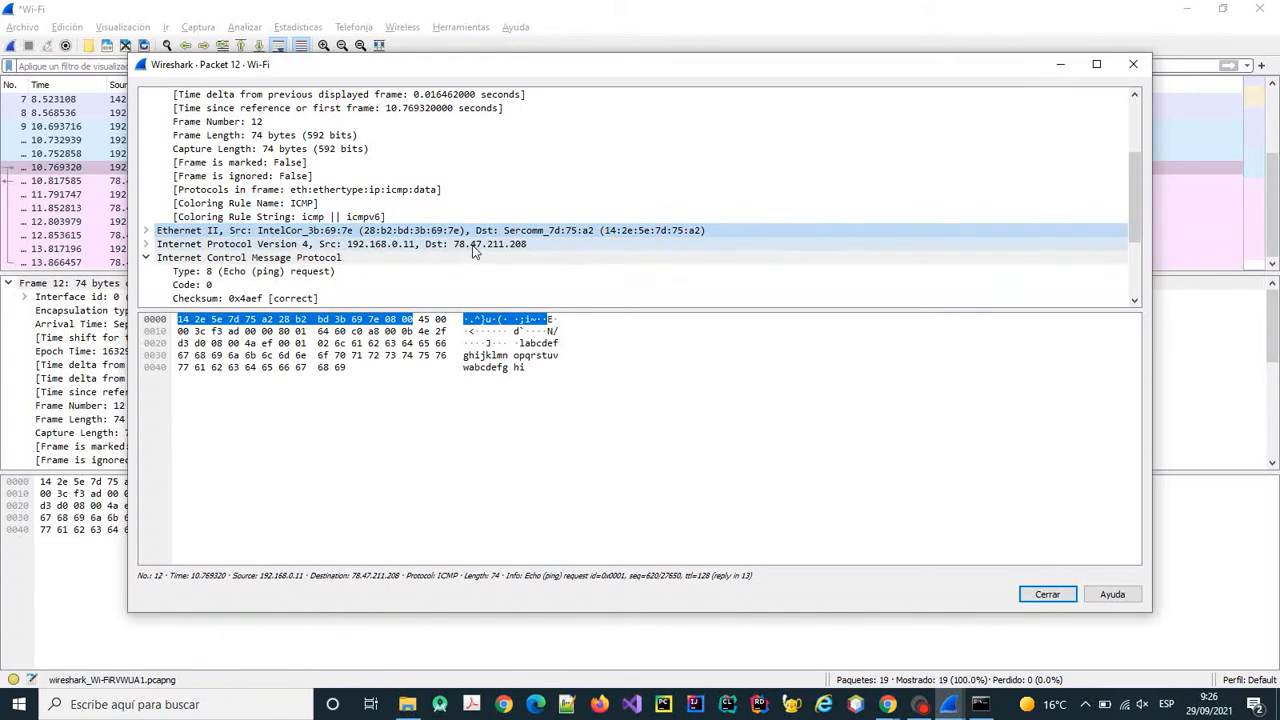
left_click(147, 258)
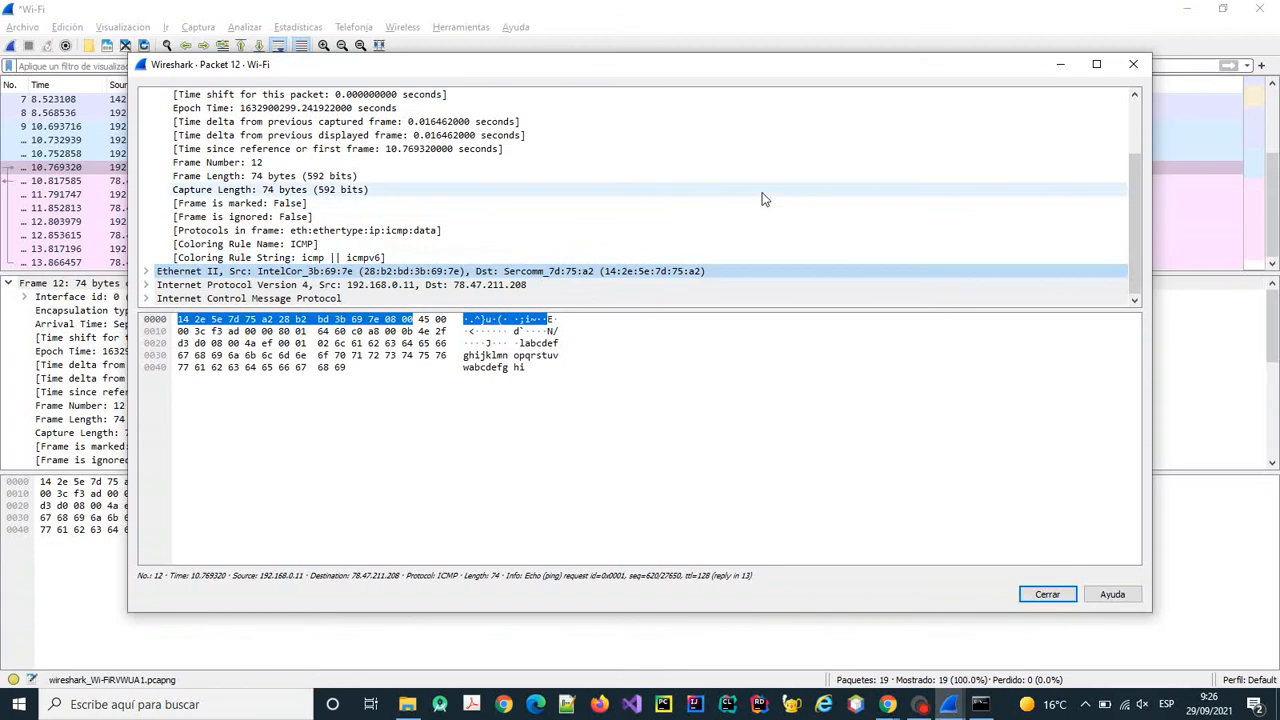
left_click(1133, 64)
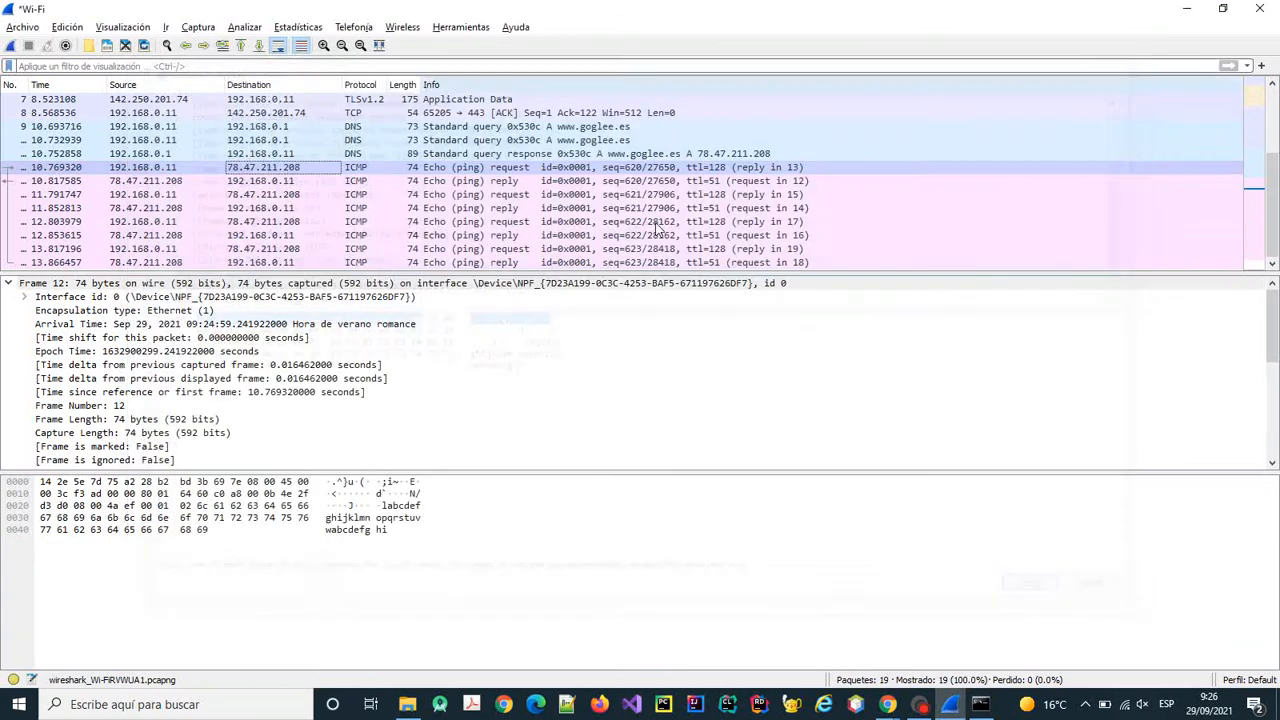
Inspect echo reply frame 13's Ethernet II and ICMP fields in its own window.
double_click(490, 182)
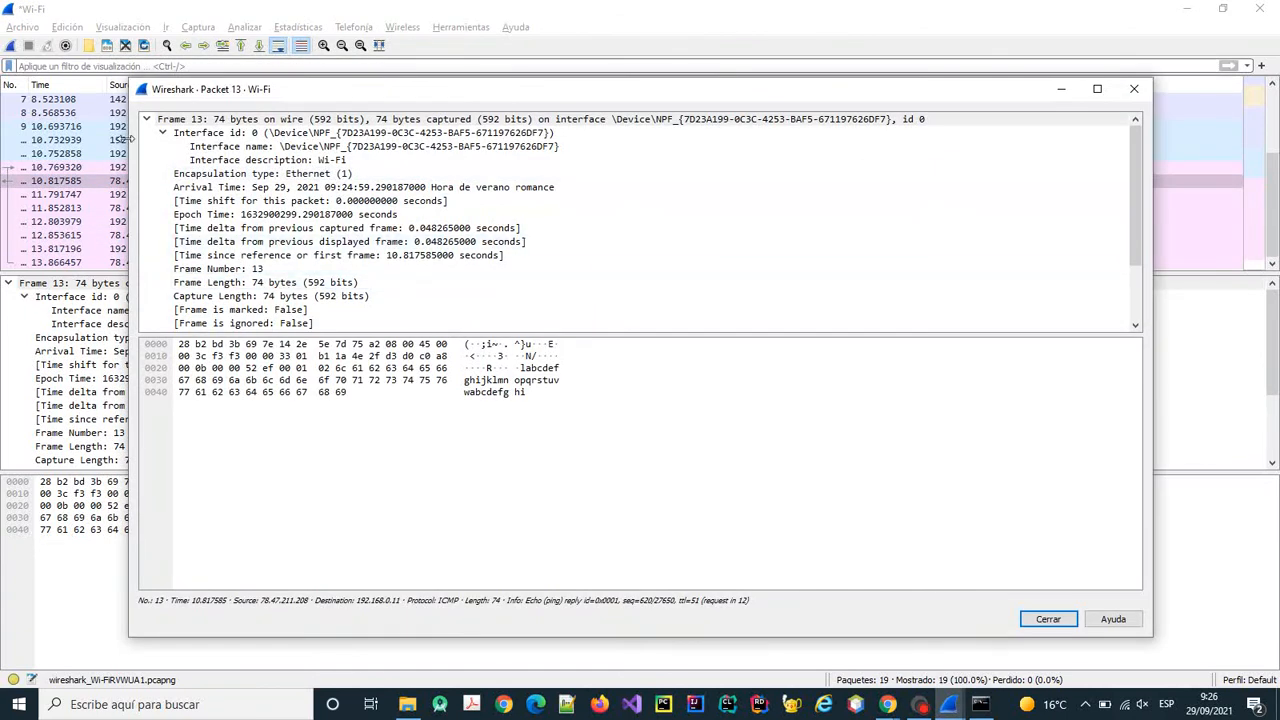
left_click(164, 134)
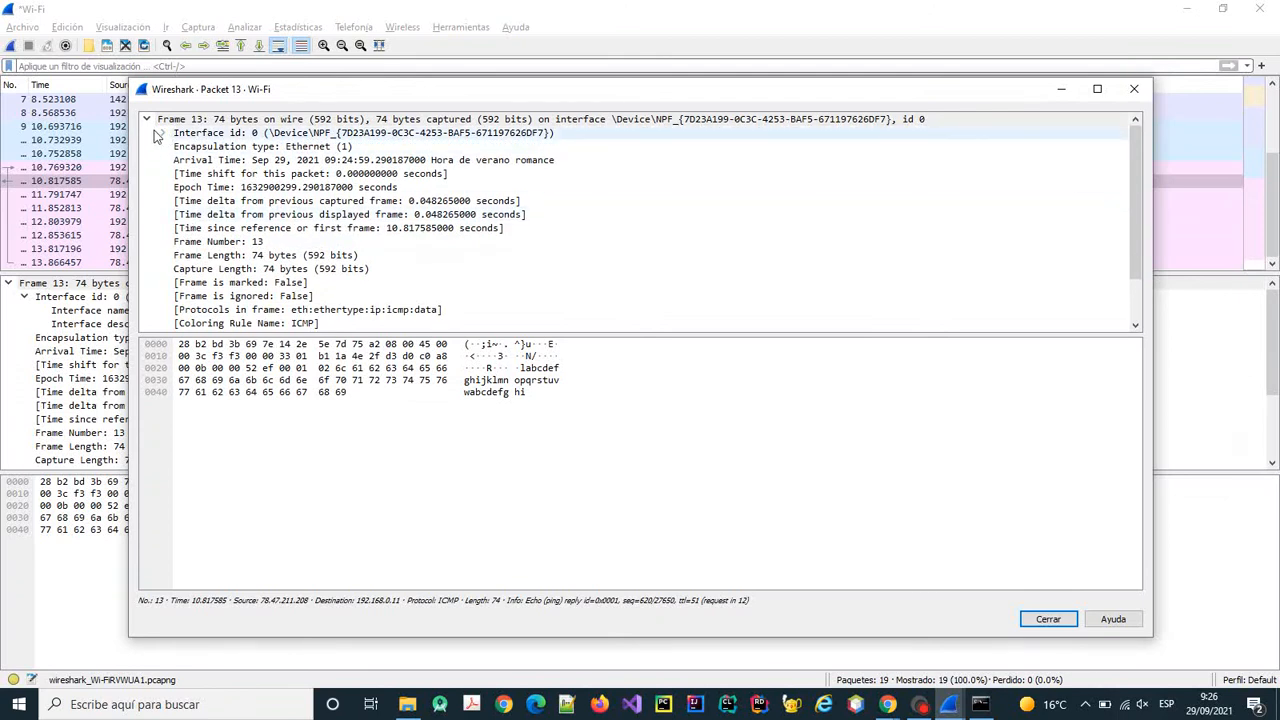
left_click(147, 120)
left_click(147, 133)
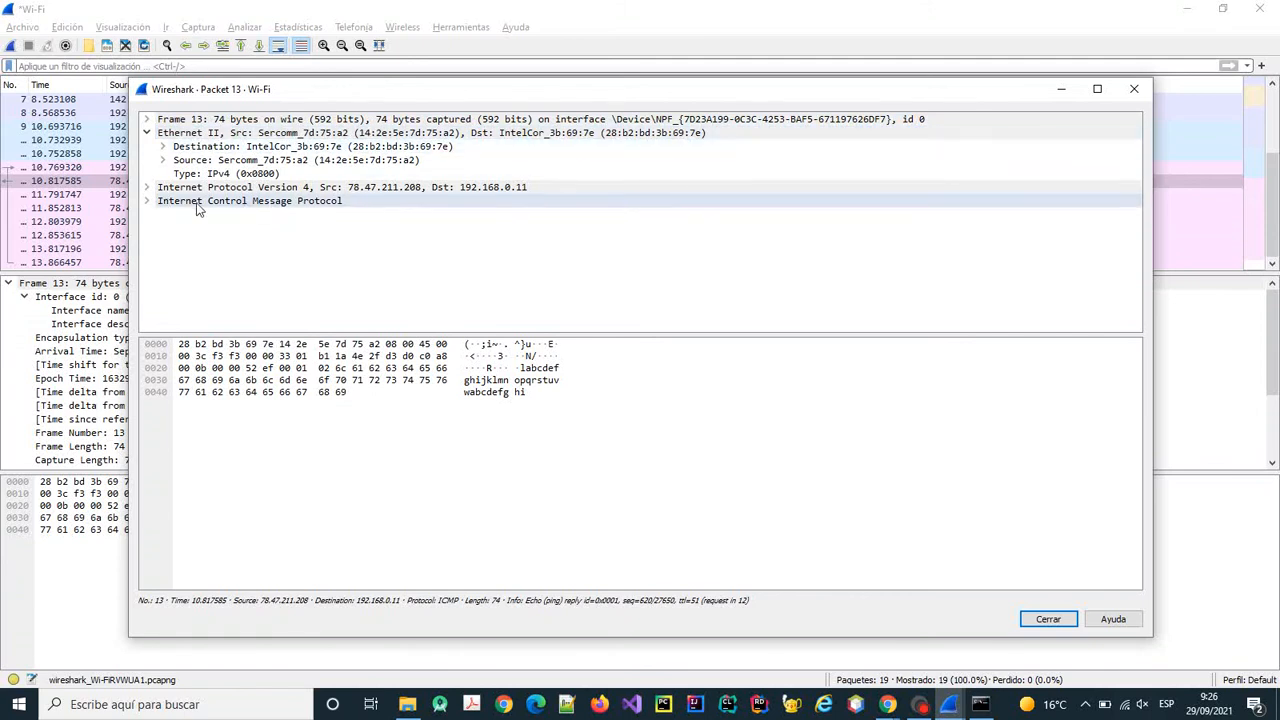
left_click(147, 201)
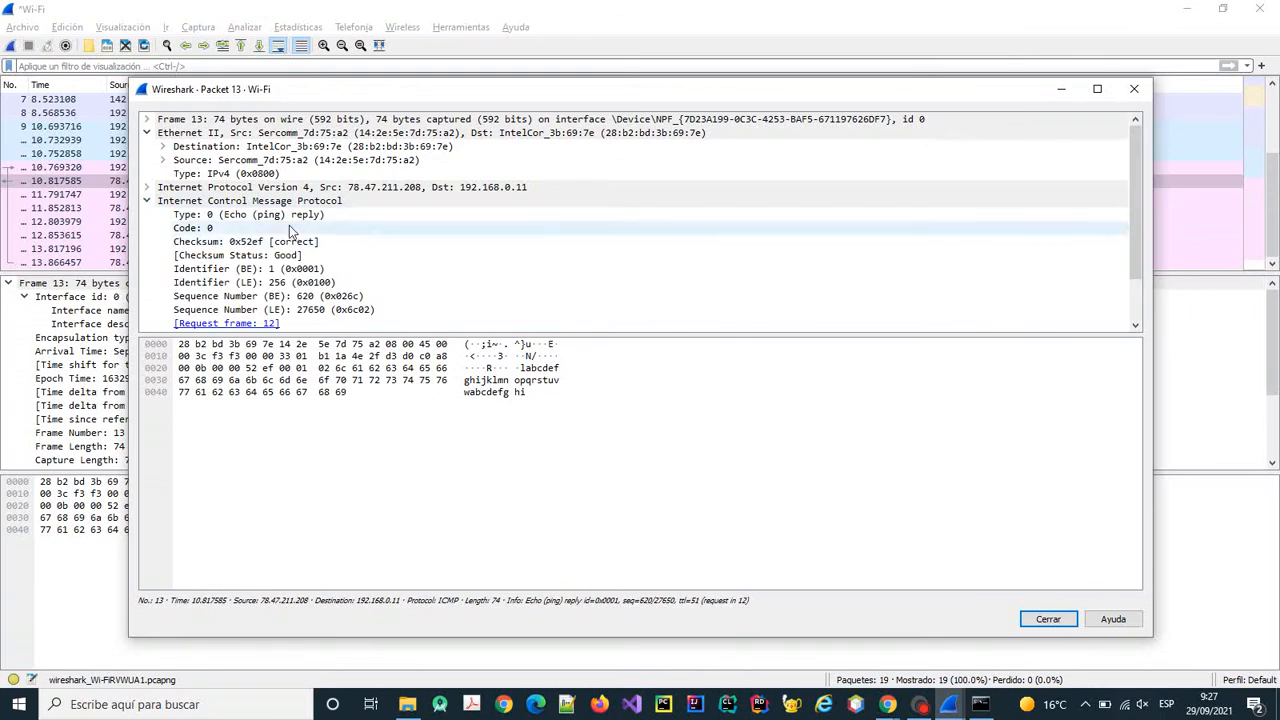
scroll(289, 225, "down", 2)
left_click(1045, 619)
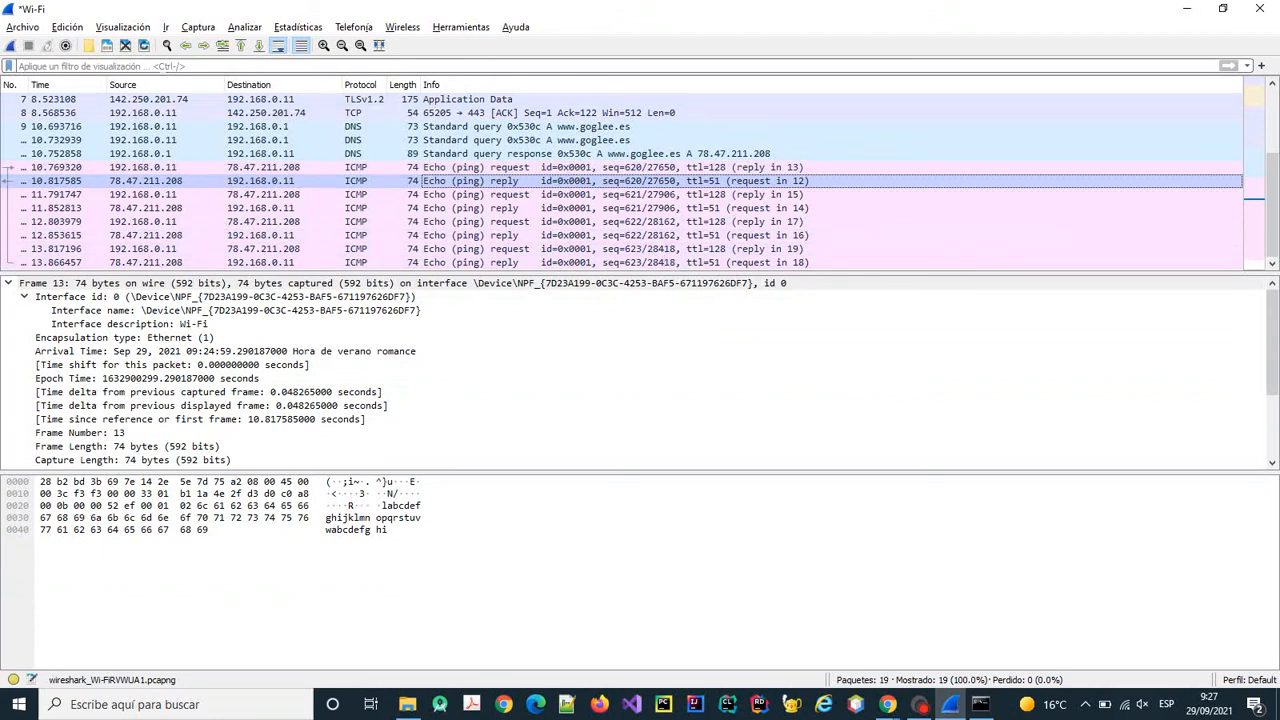
Filter the capture with dns to show the three DNS frames and select query frame 9.
left_click(100, 66)
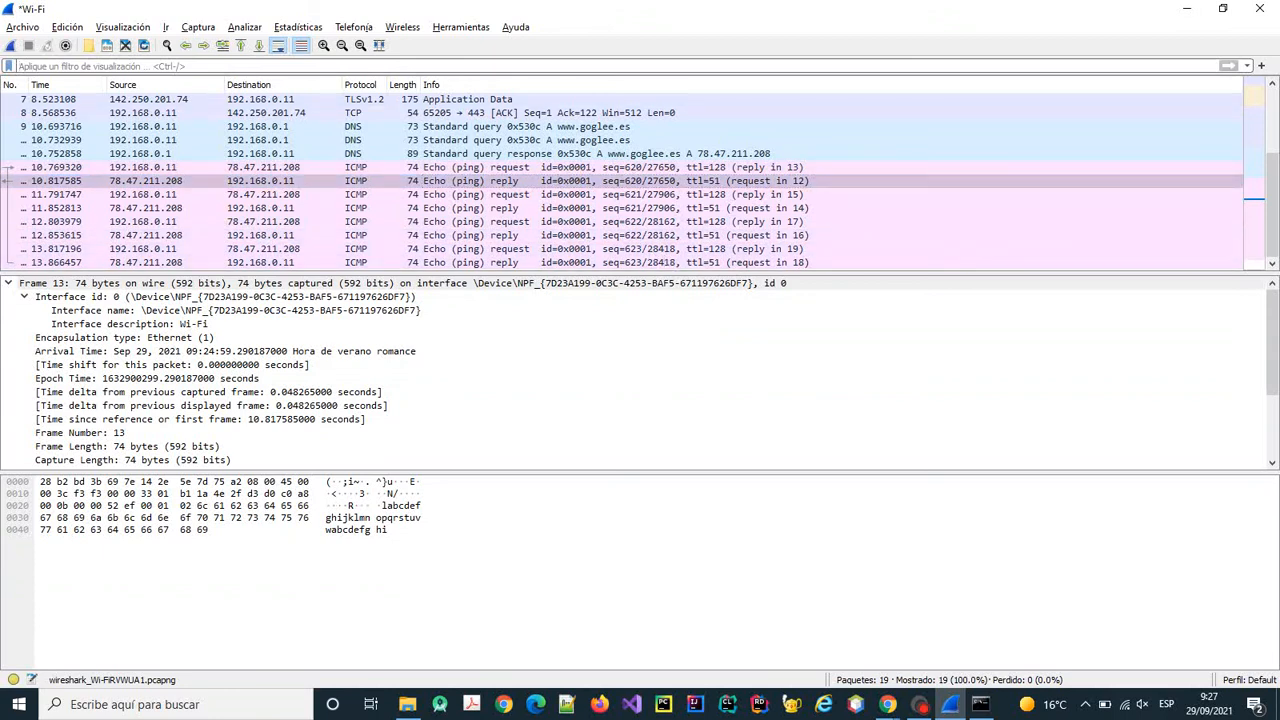
type("dns")
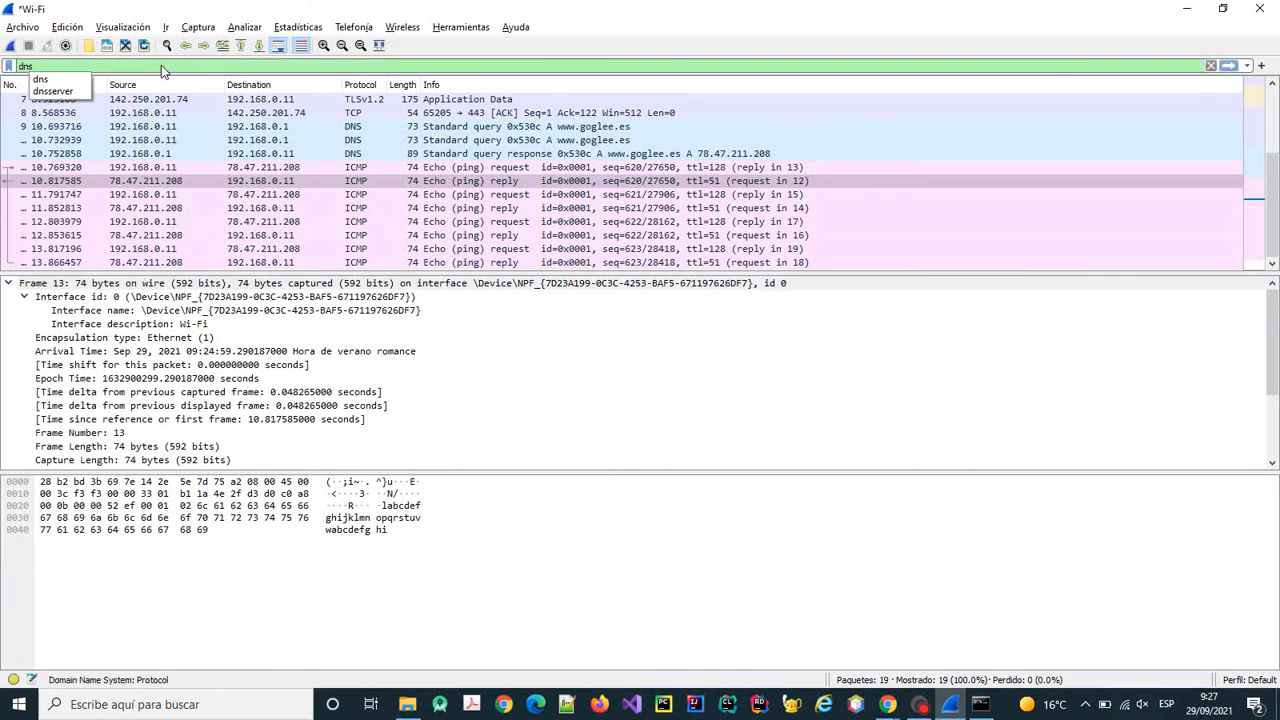
key("Return")
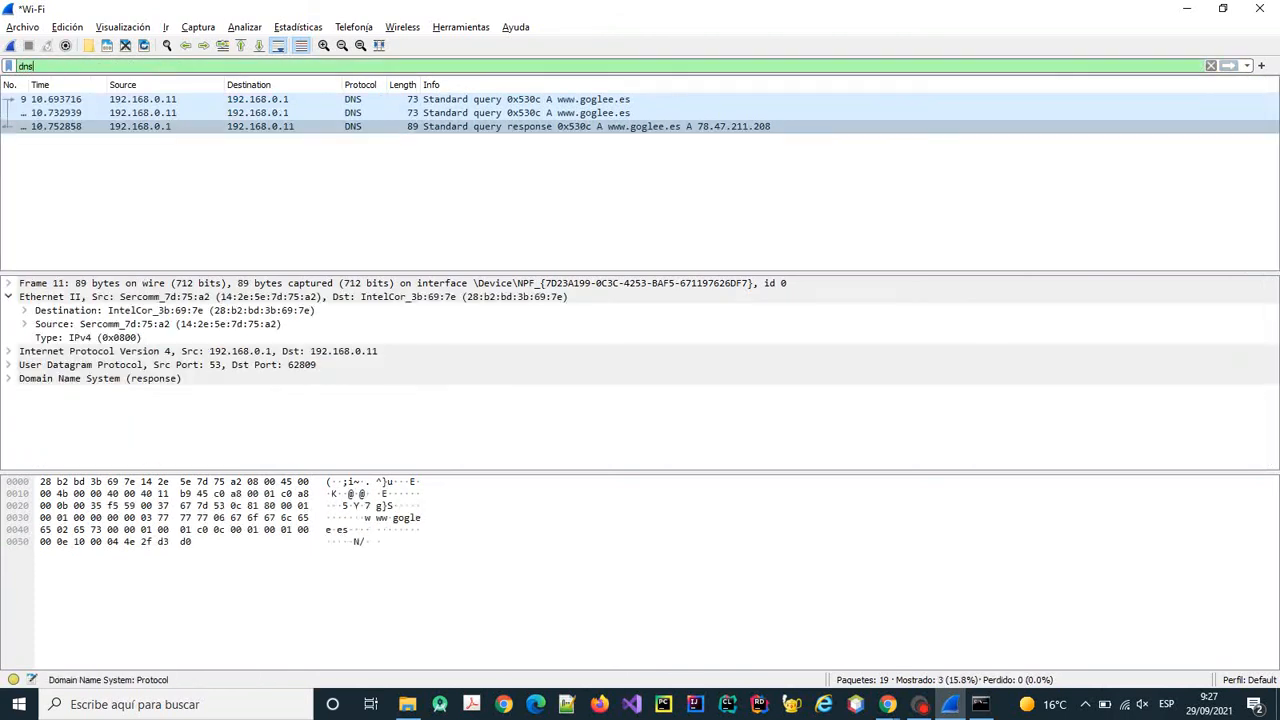
left_click(269, 130)
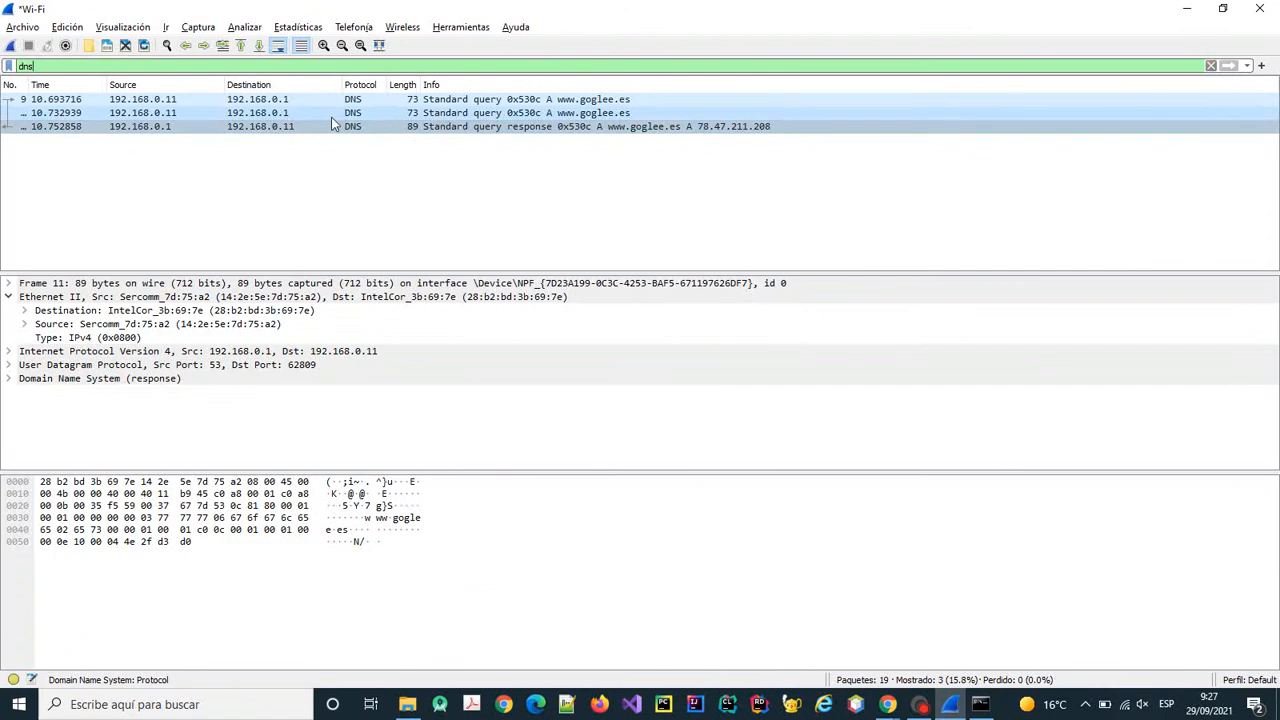
left_click(197, 99)
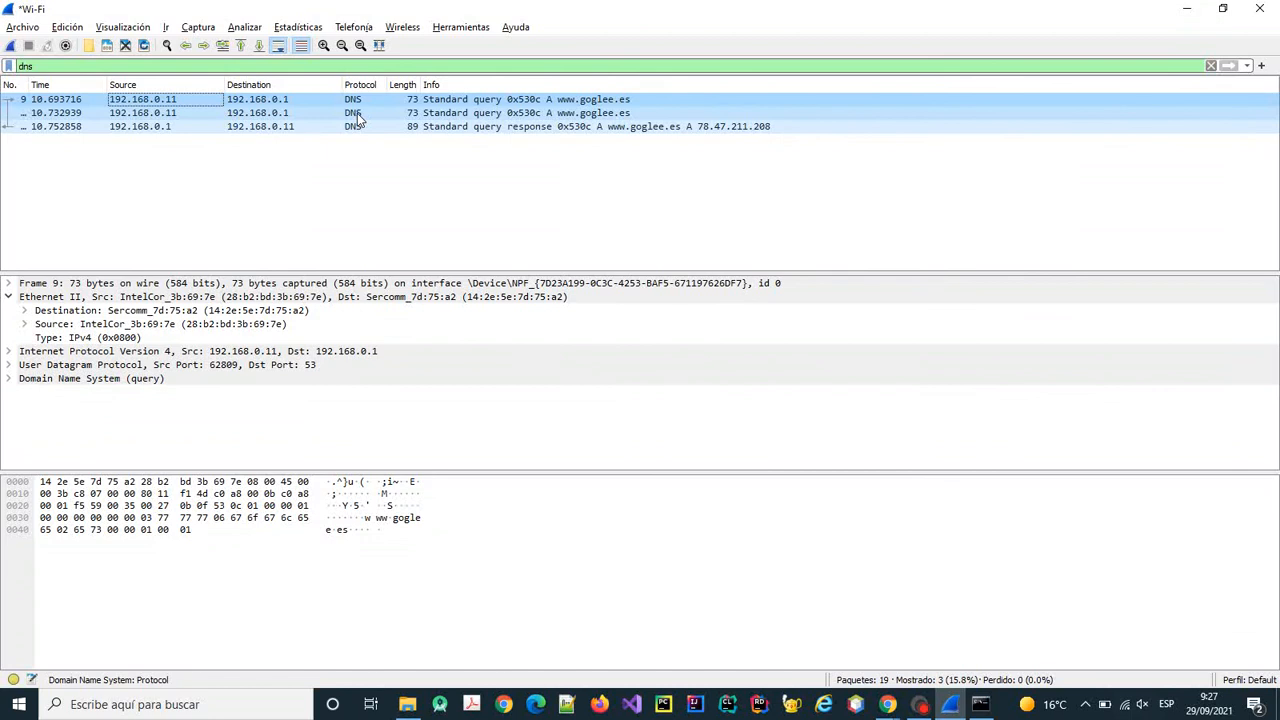
left_click(981, 706)
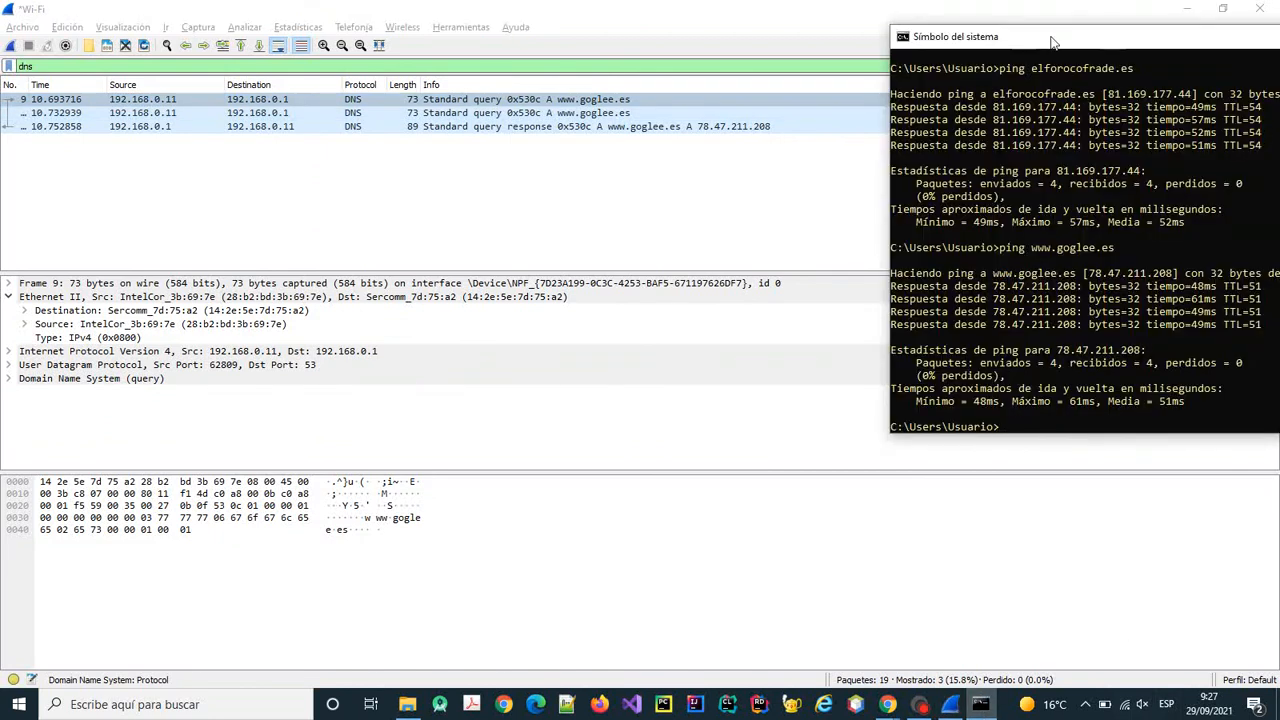
left_click_drag(1052, 42, 889, 24)
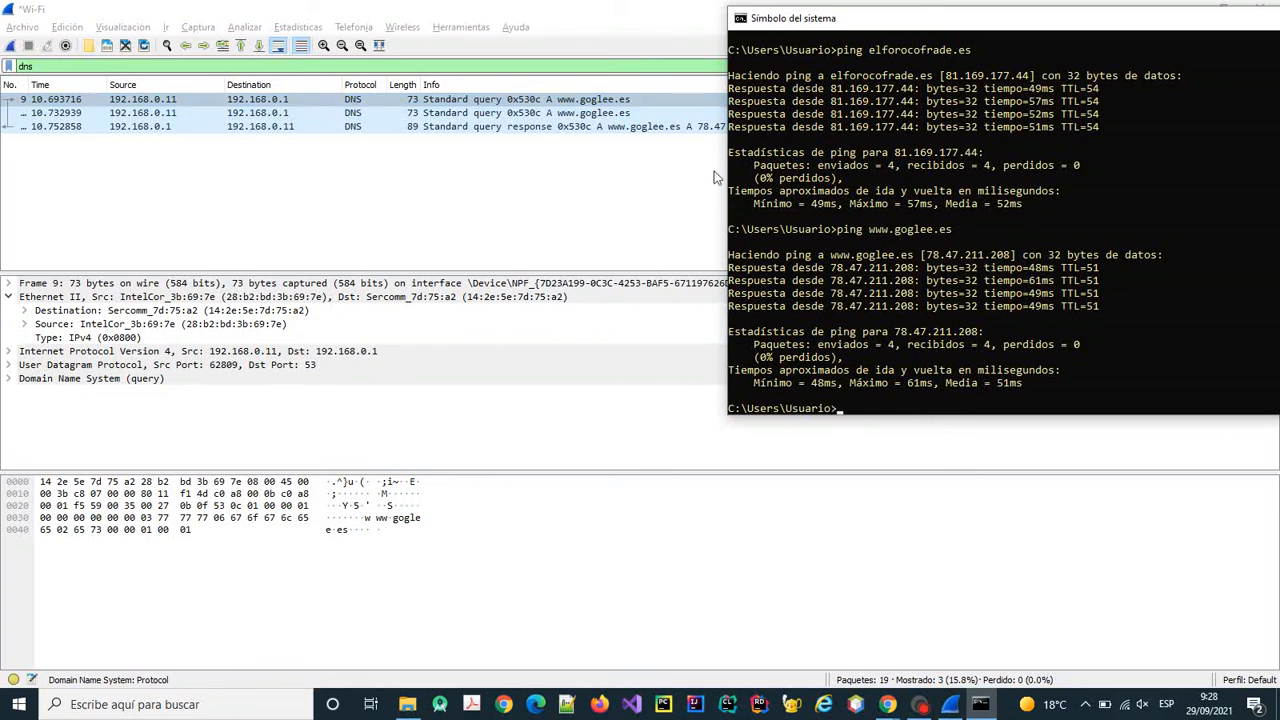
left_click(450, 105)
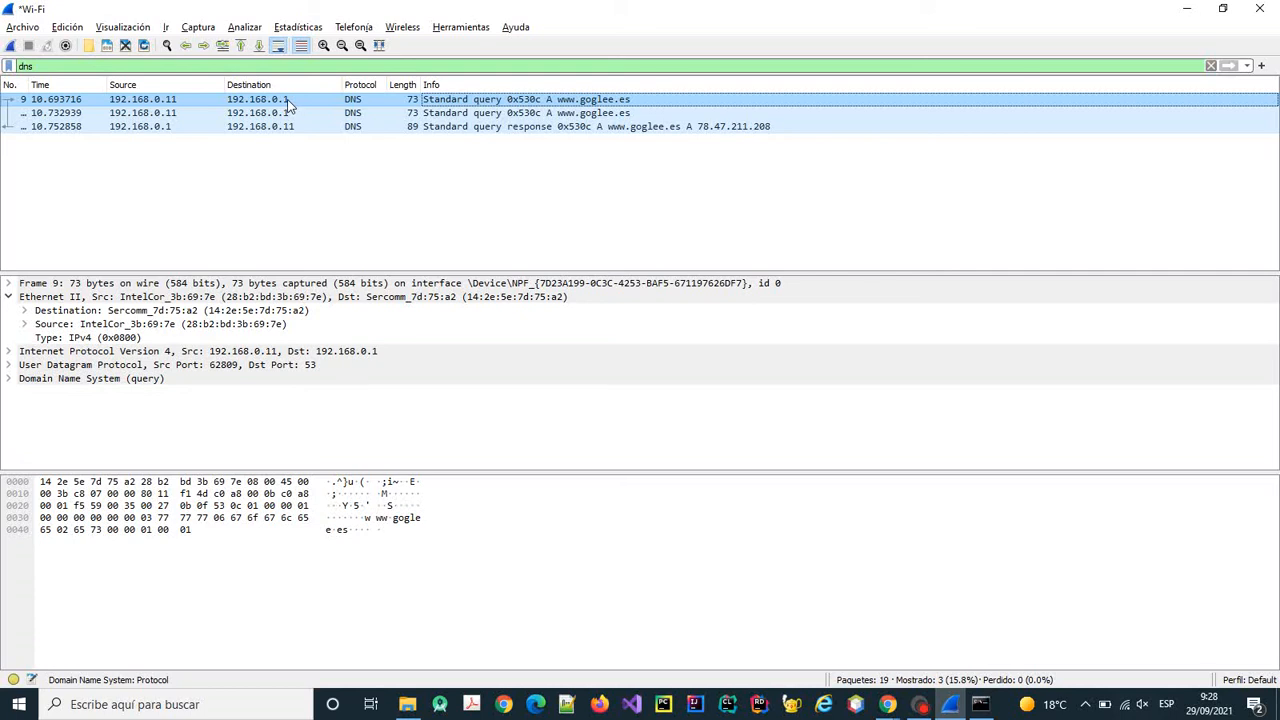
Open DNS query frame 9 in its own window and browse its IPv4 fields and UDP ports 62809→53.
double_click(288, 104)
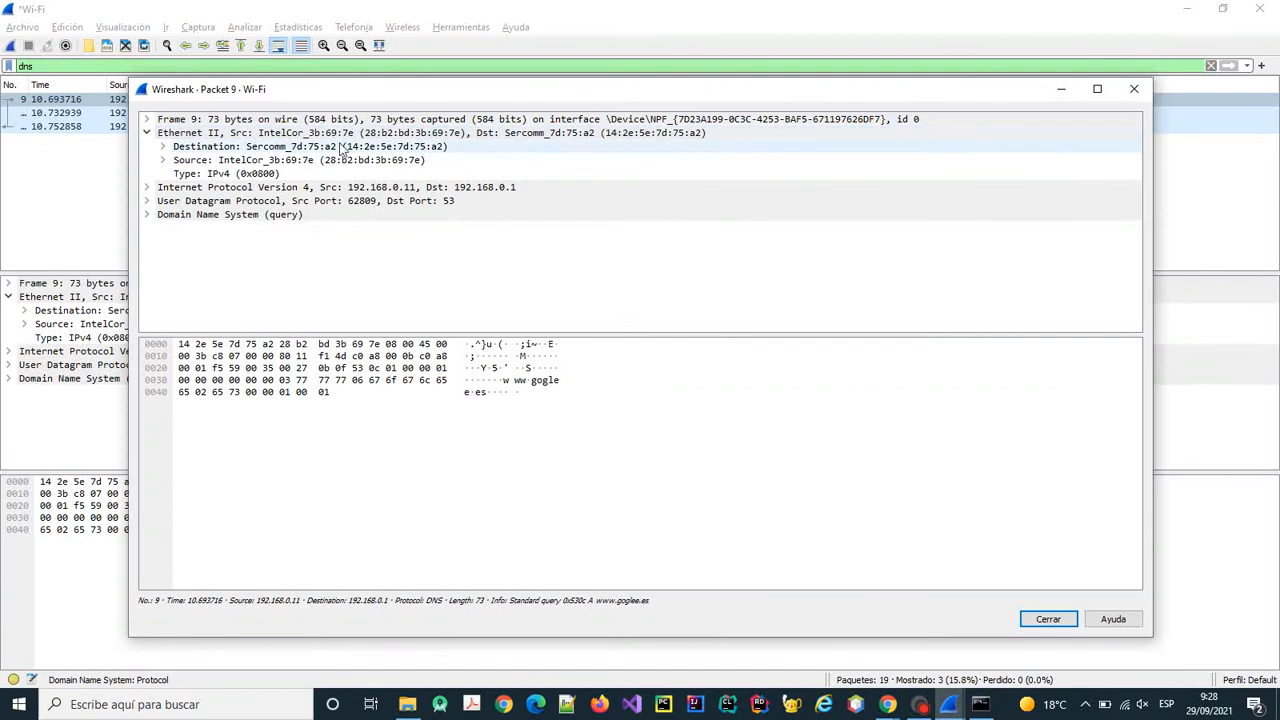
left_click_drag(338, 88, 344, 120)
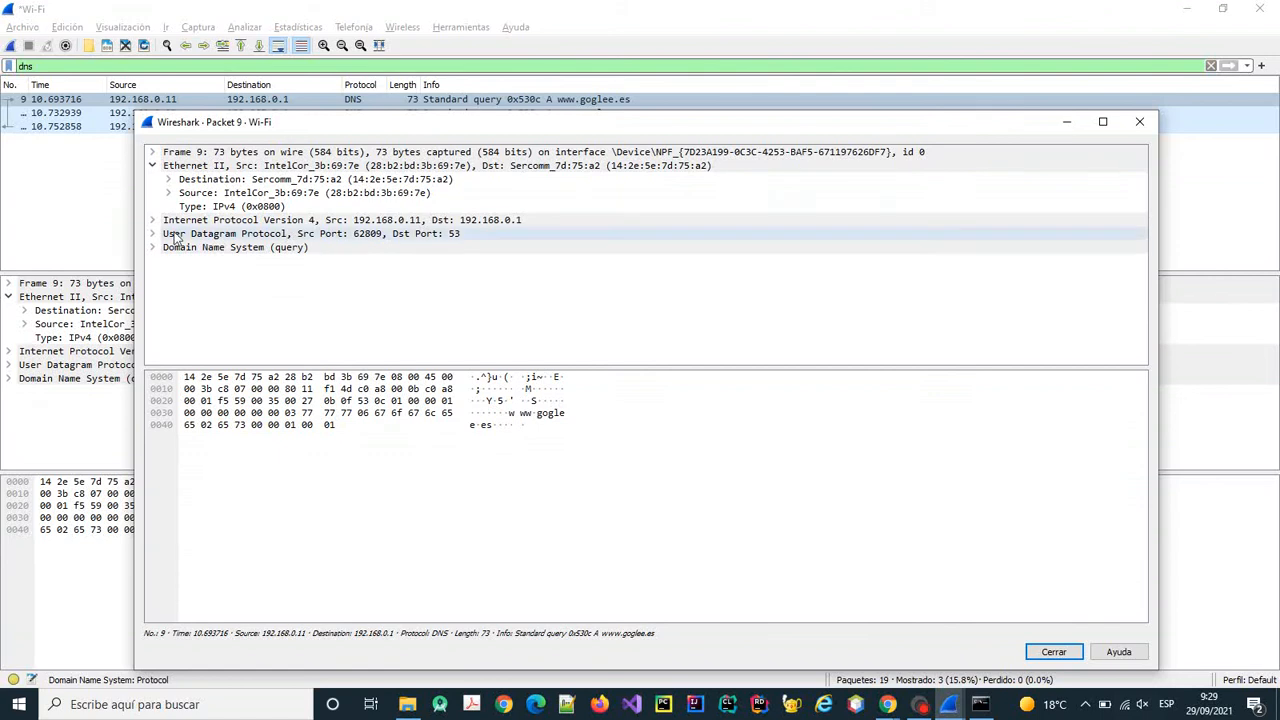
left_click_drag(391, 129, 448, 137)
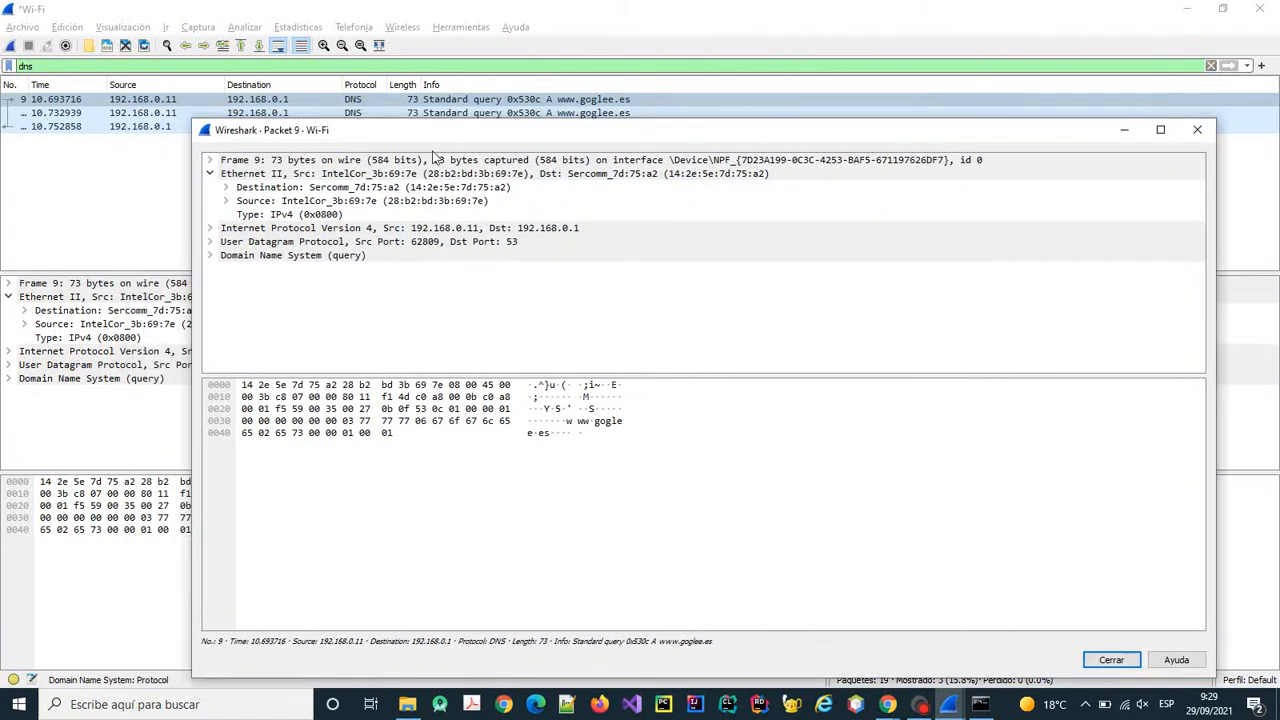
left_click(211, 229)
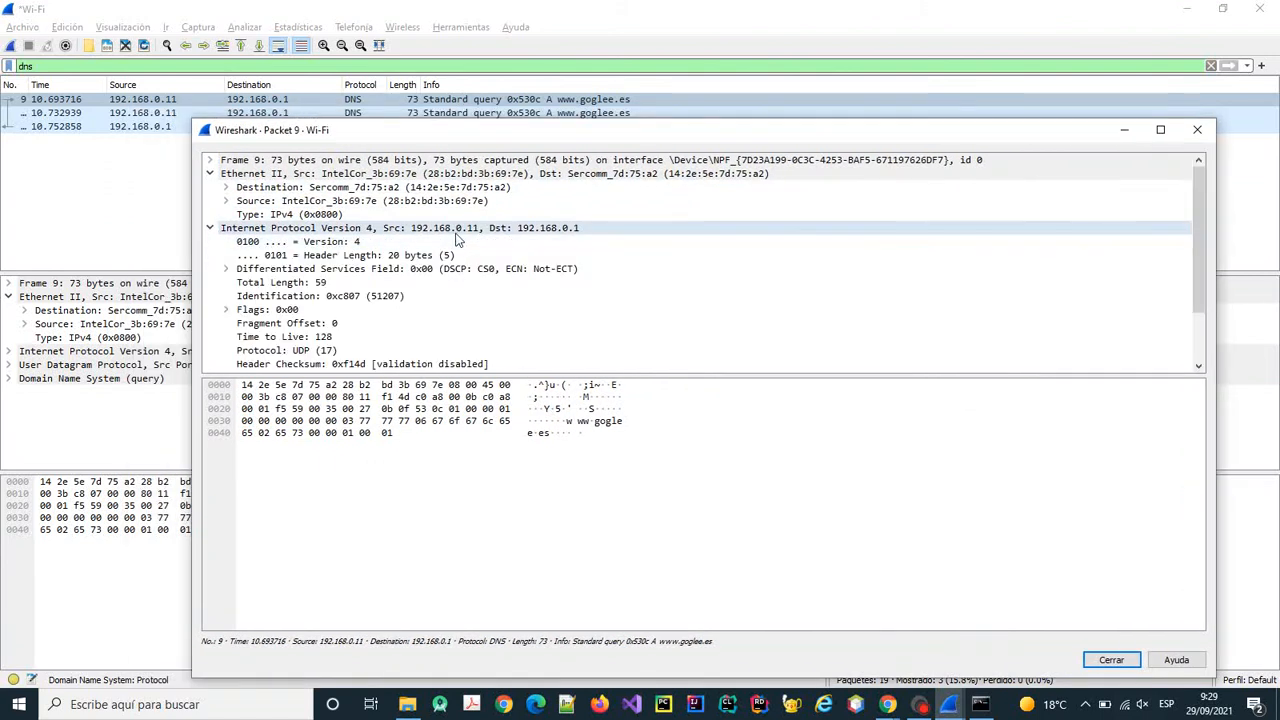
scroll(456, 240, "down", 2)
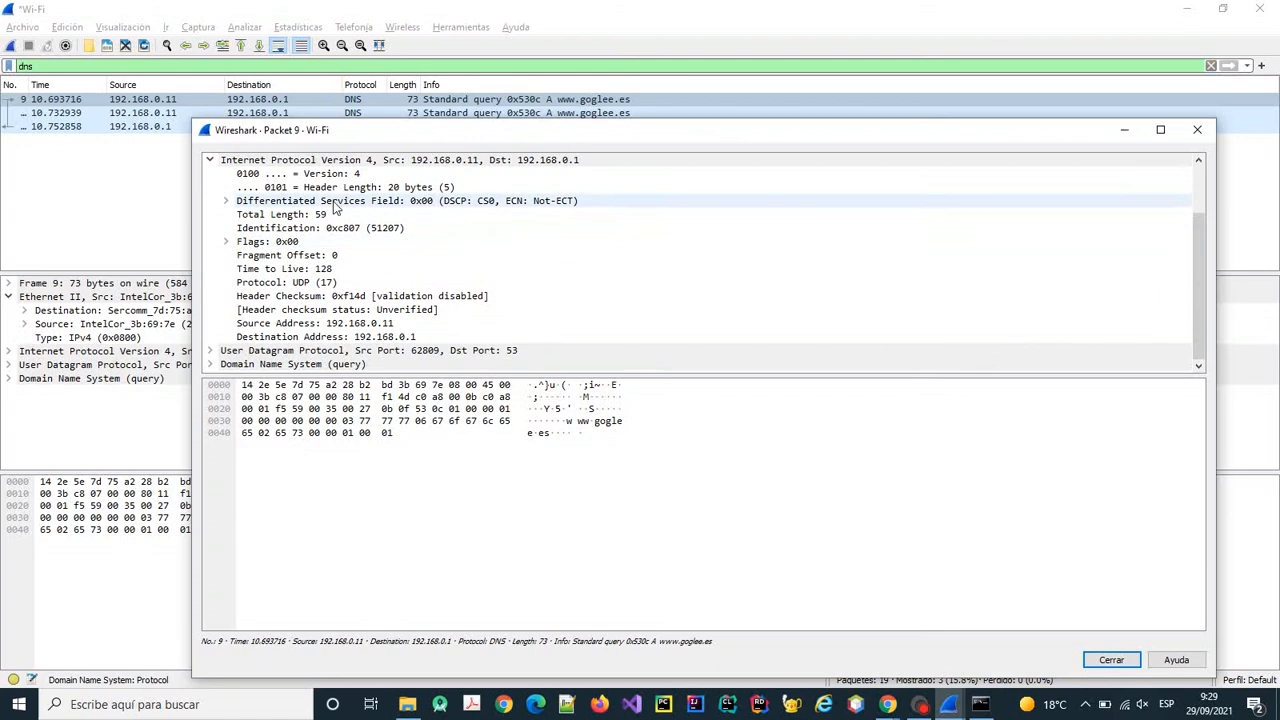
scroll(445, 248, "up", 1)
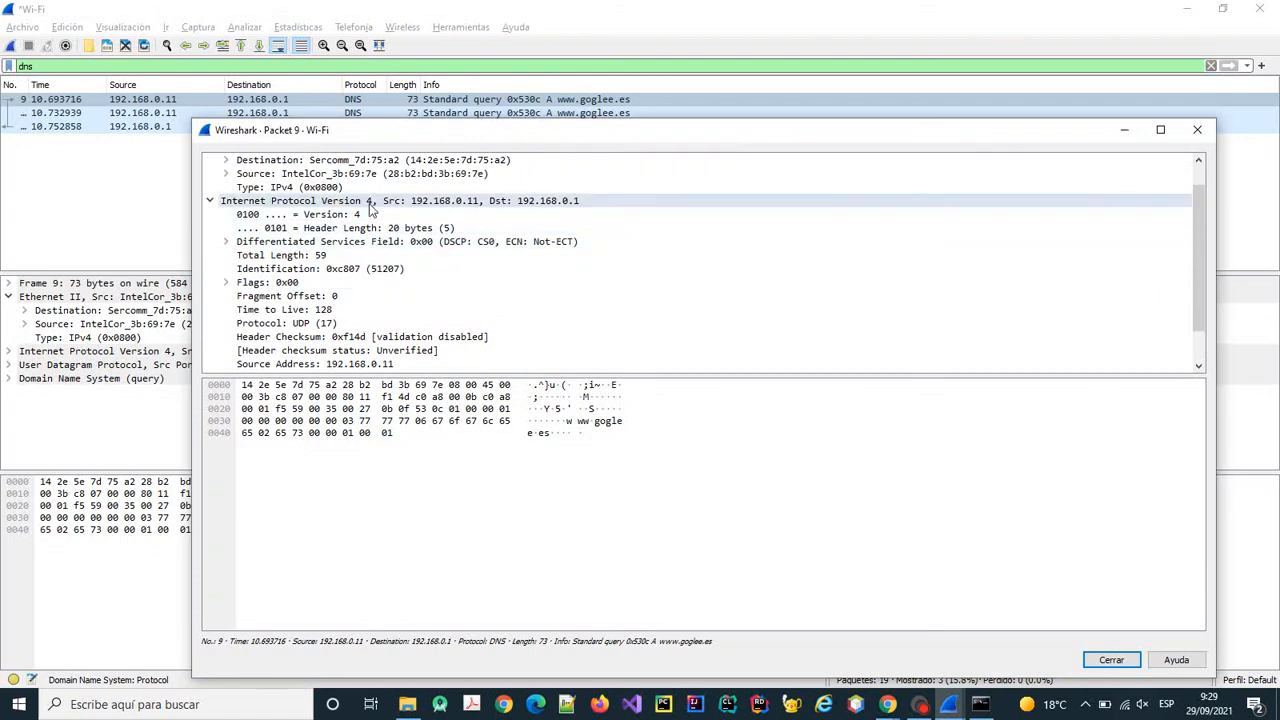
scroll(400, 240, "down", 1)
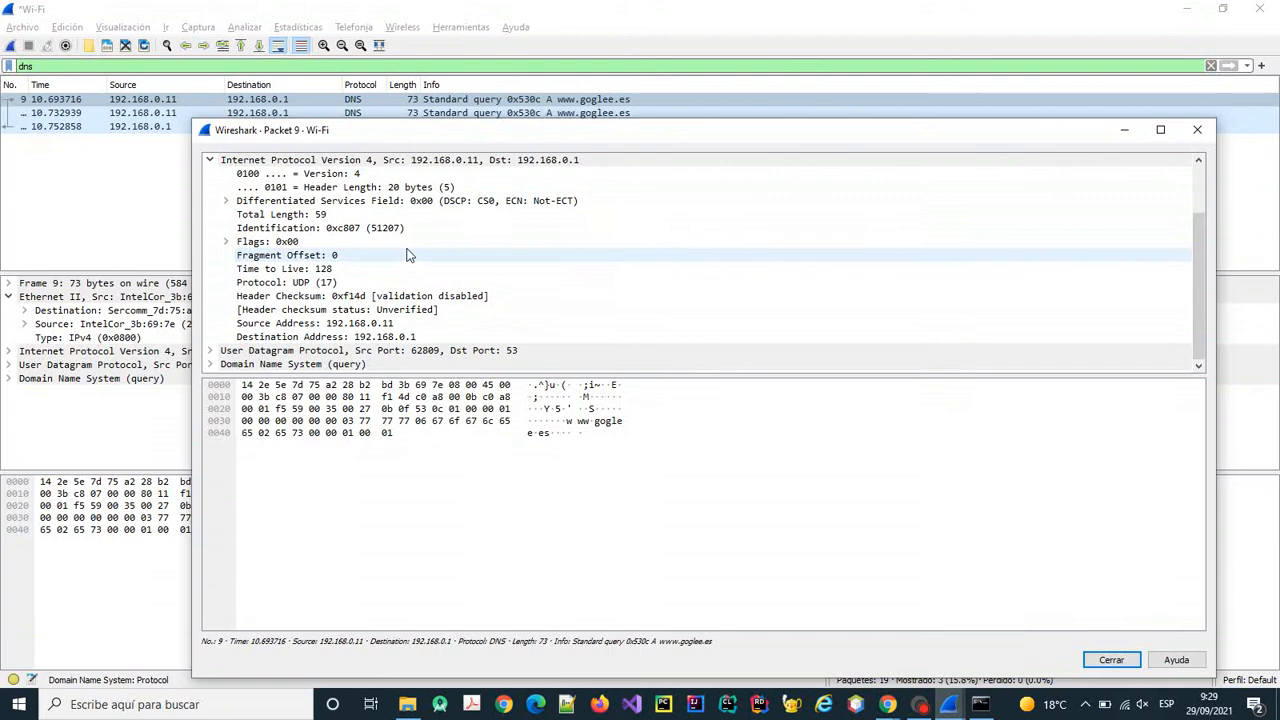
scroll(407, 255, "up", 2)
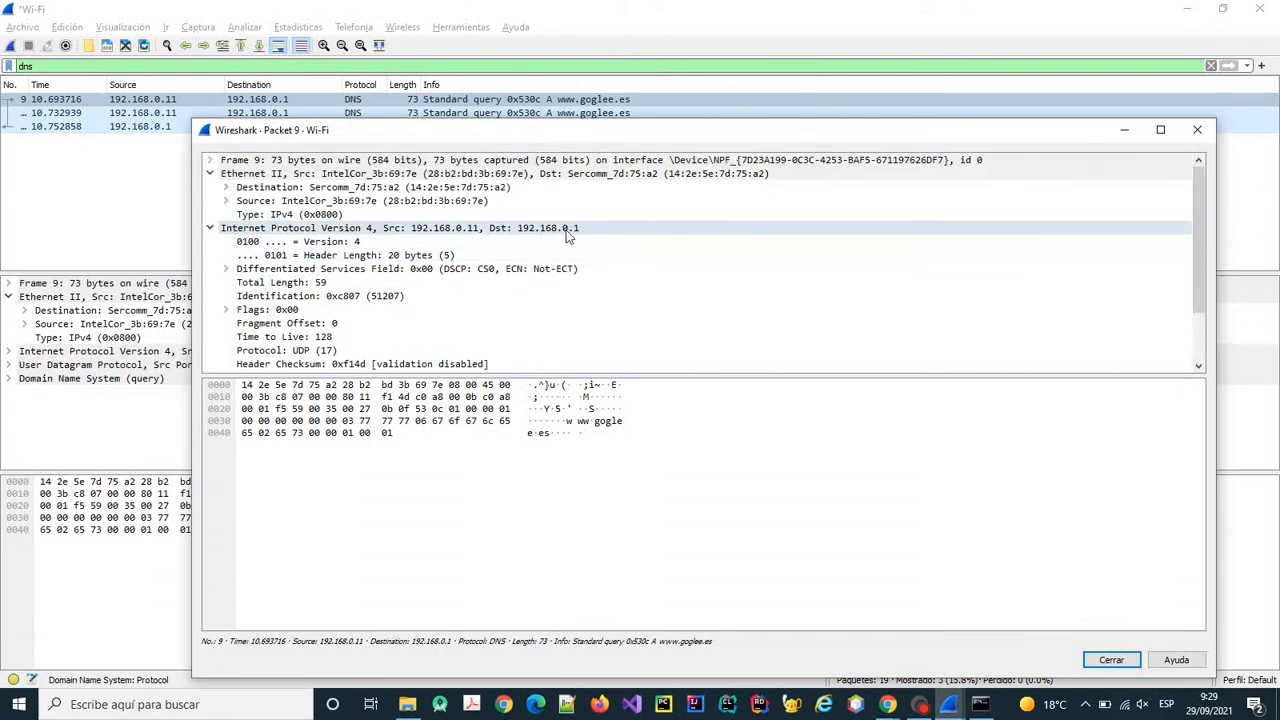
scroll(435, 263, "down", 1)
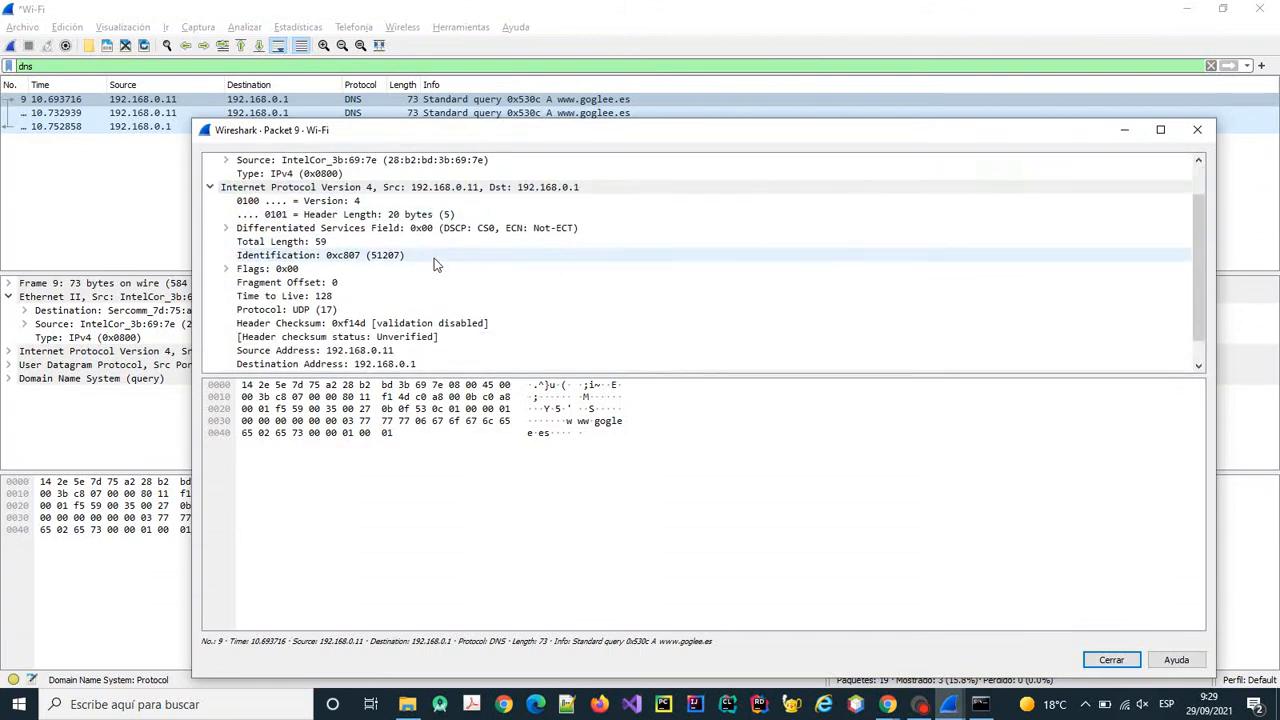
scroll(435, 263, "down", 1)
Expand packet 9's UDP and DNS query sections (transaction ID 0x530c), then close its window.
left_click(211, 353)
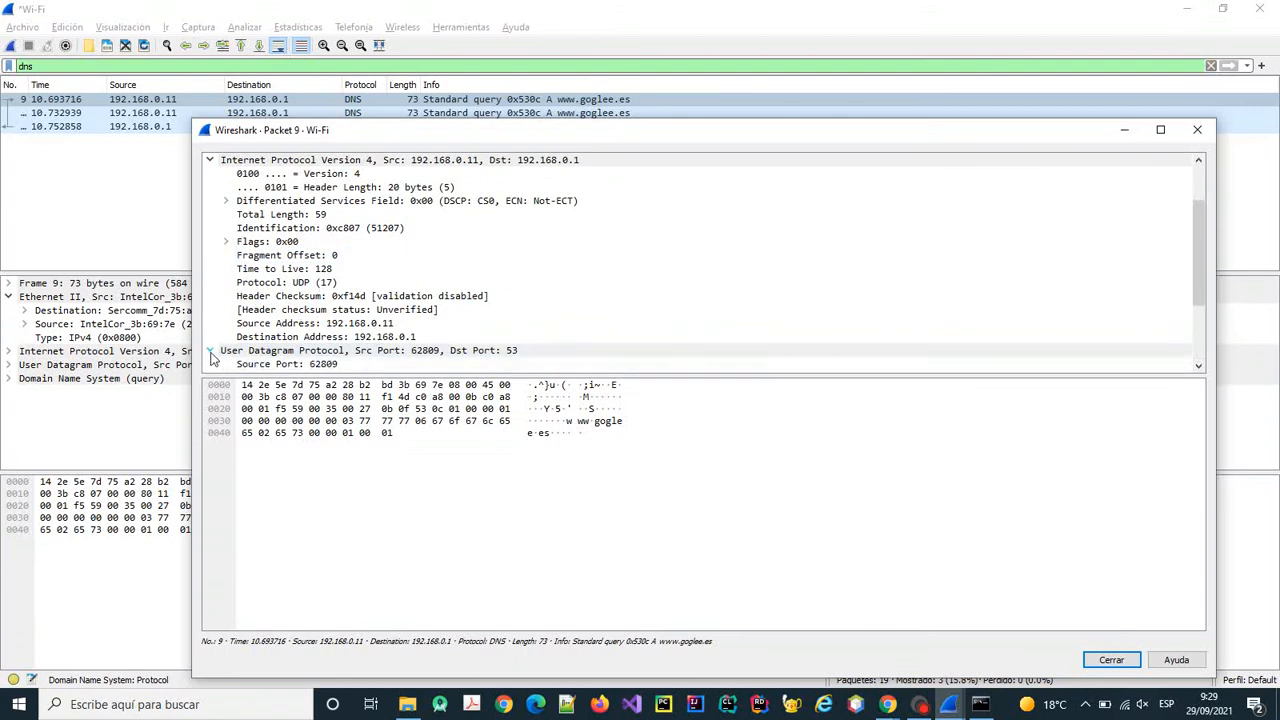
scroll(290, 335, "down", 1)
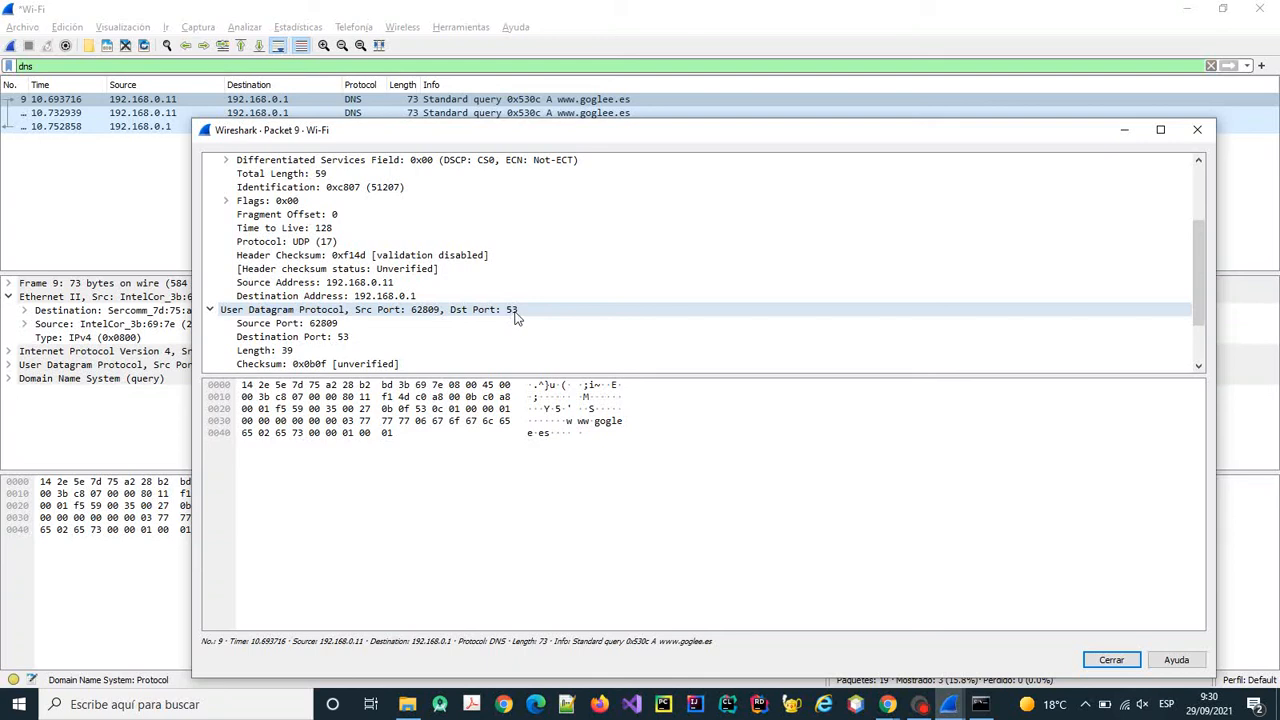
scroll(384, 316, "down", 2)
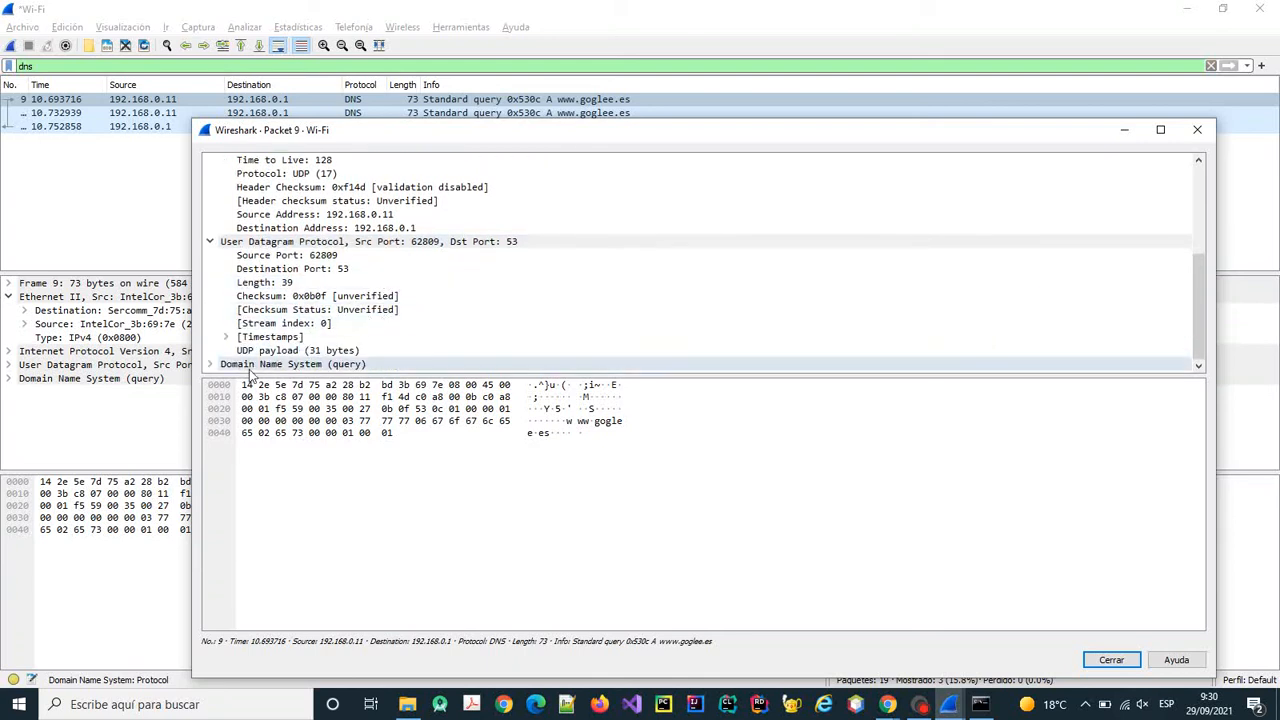
left_click(211, 365)
scroll(334, 294, "down", 3)
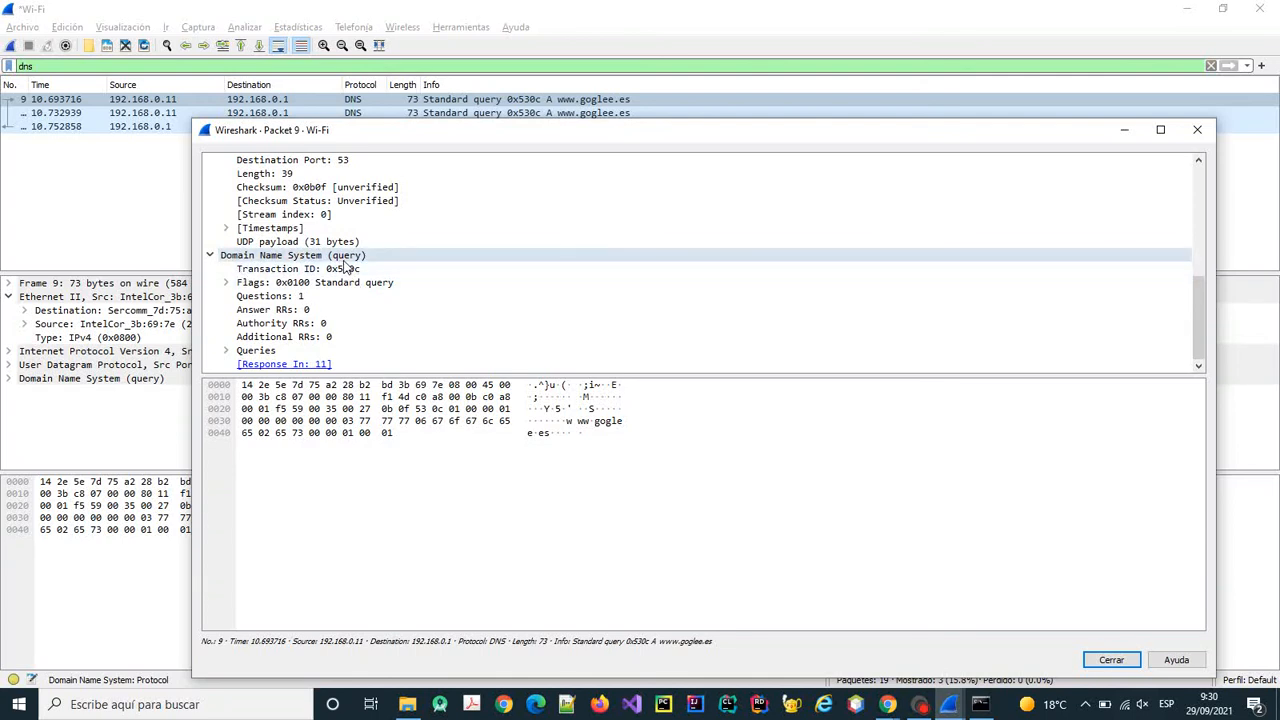
left_click_drag(407, 129, 421, 186)
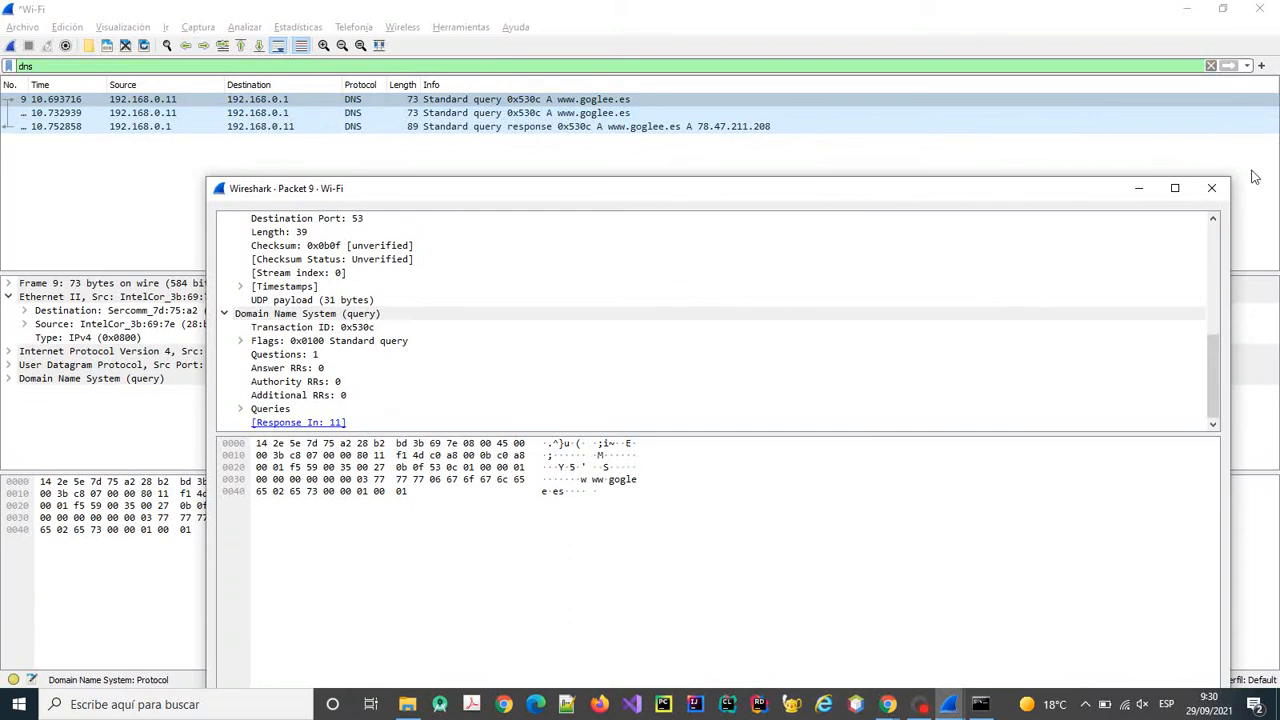
left_click(1211, 188)
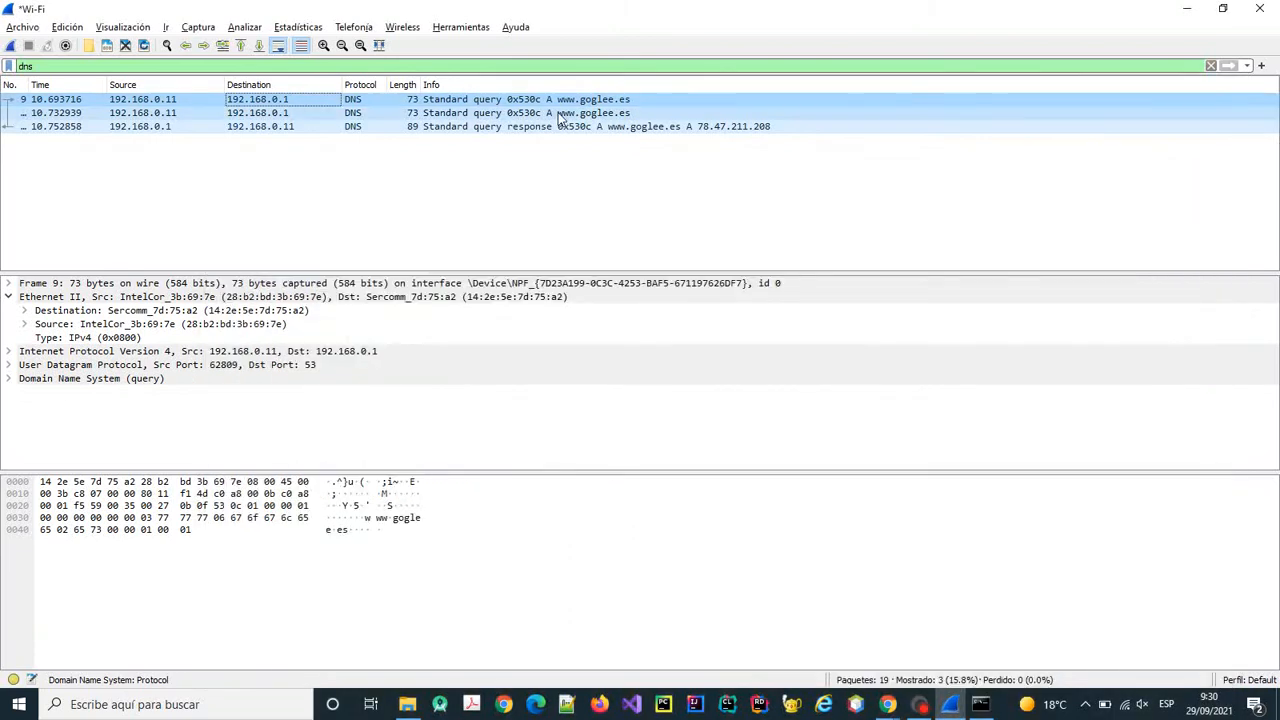
Review DNS query packet 10 in its own window, then select response packet 11.
left_click(366, 114)
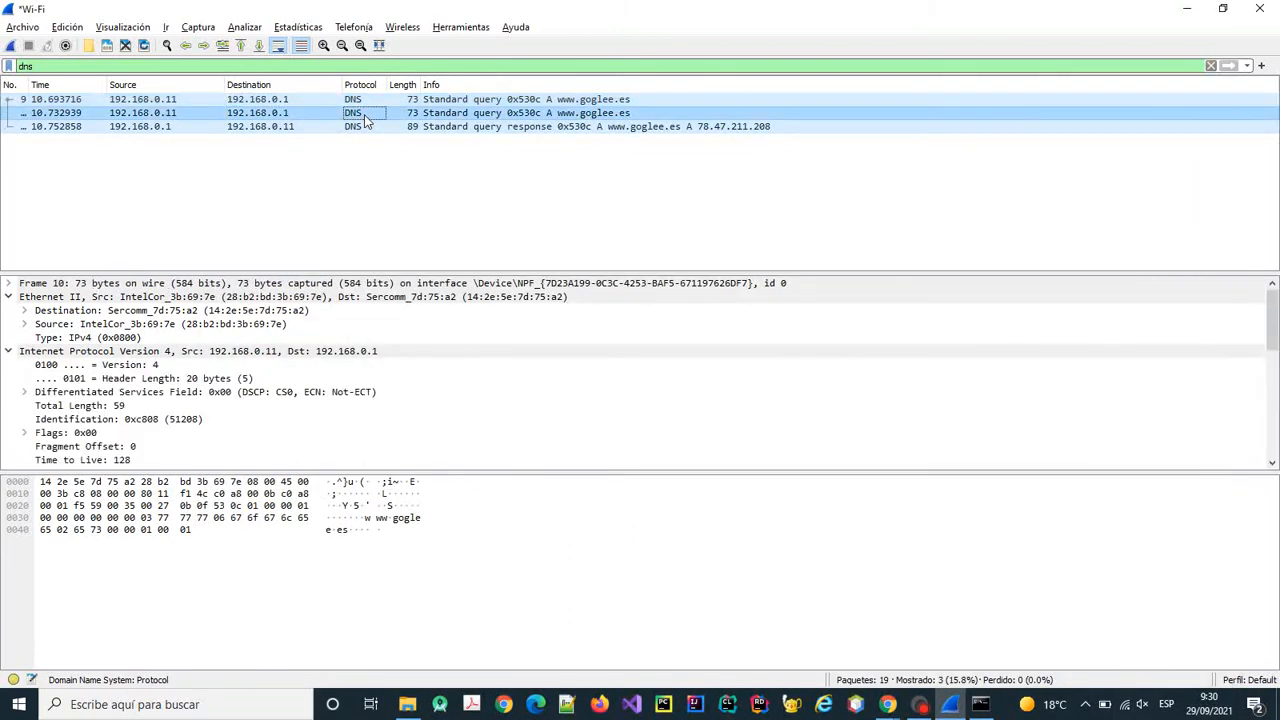
double_click(366, 118)
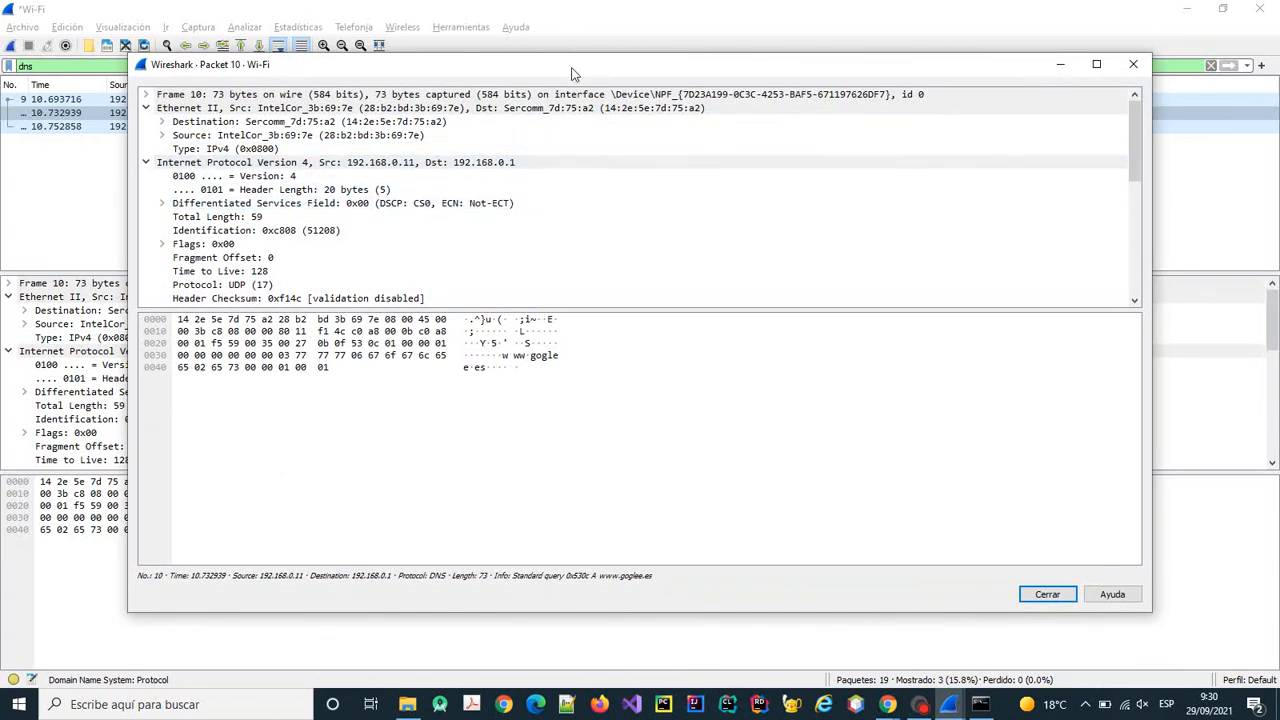
left_click_drag(571, 70, 557, 148)
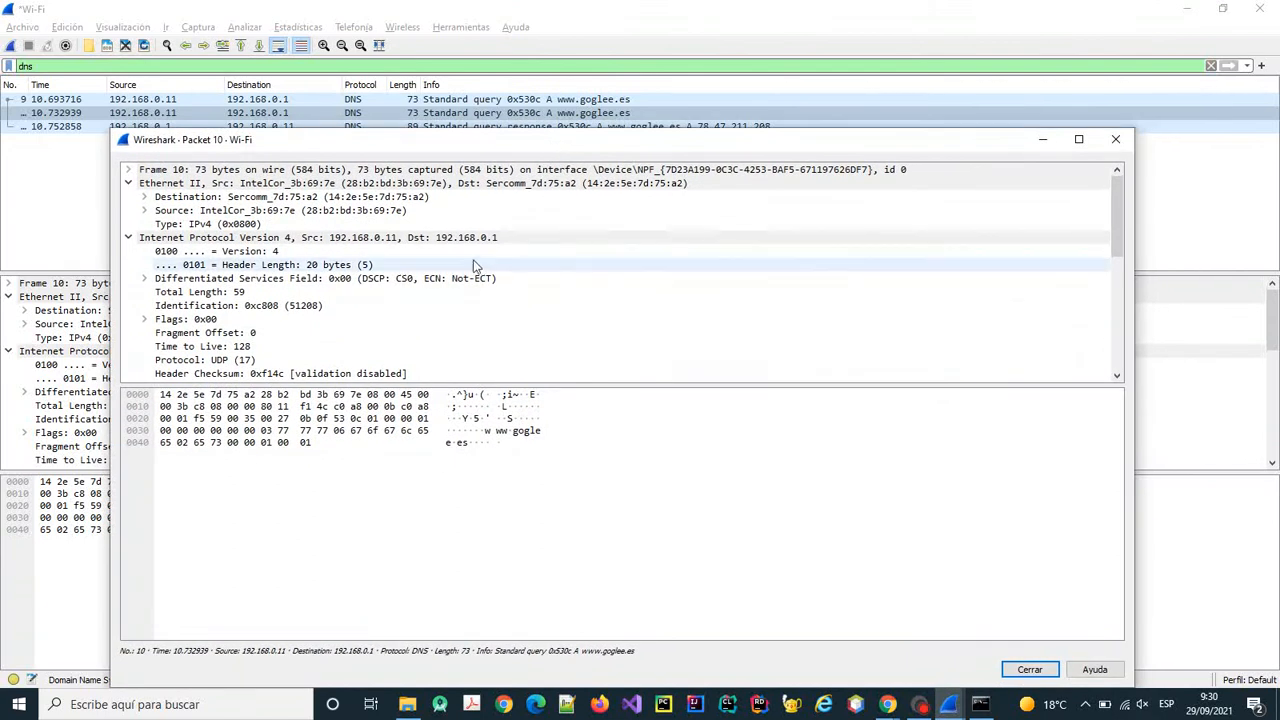
scroll(478, 270, "down", 5)
scroll(349, 307, "down", 1)
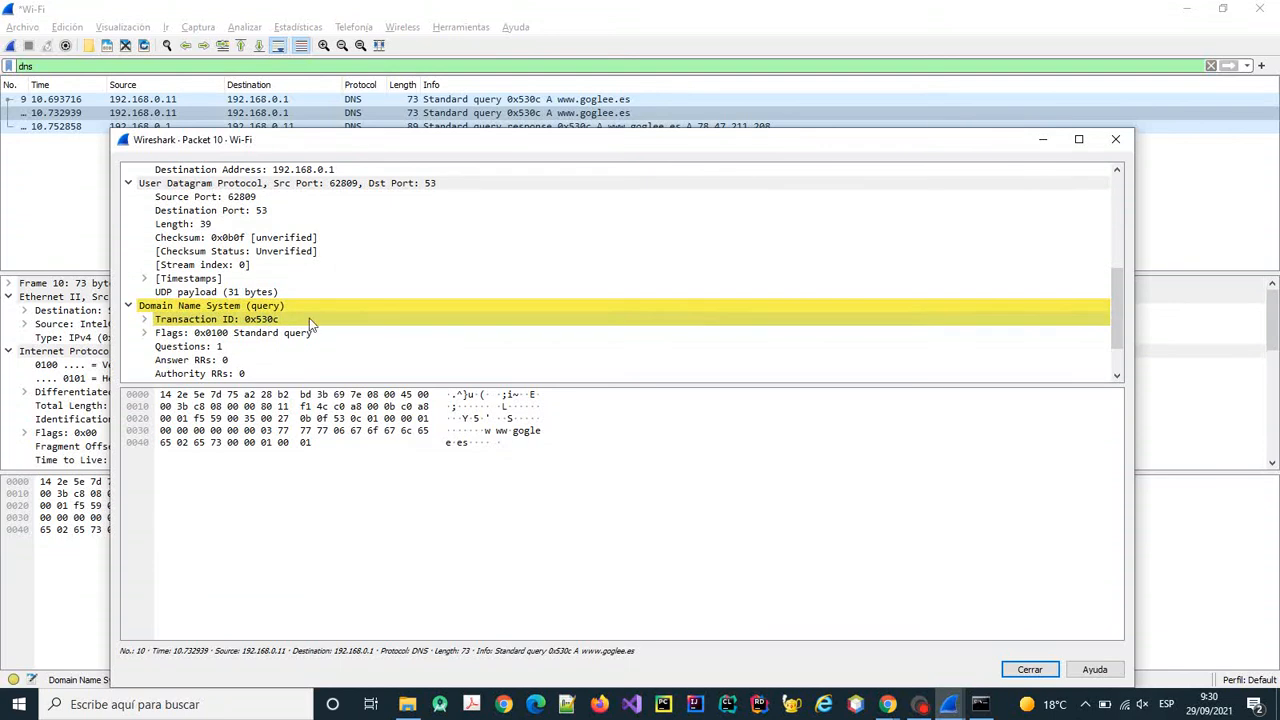
left_click(1117, 140)
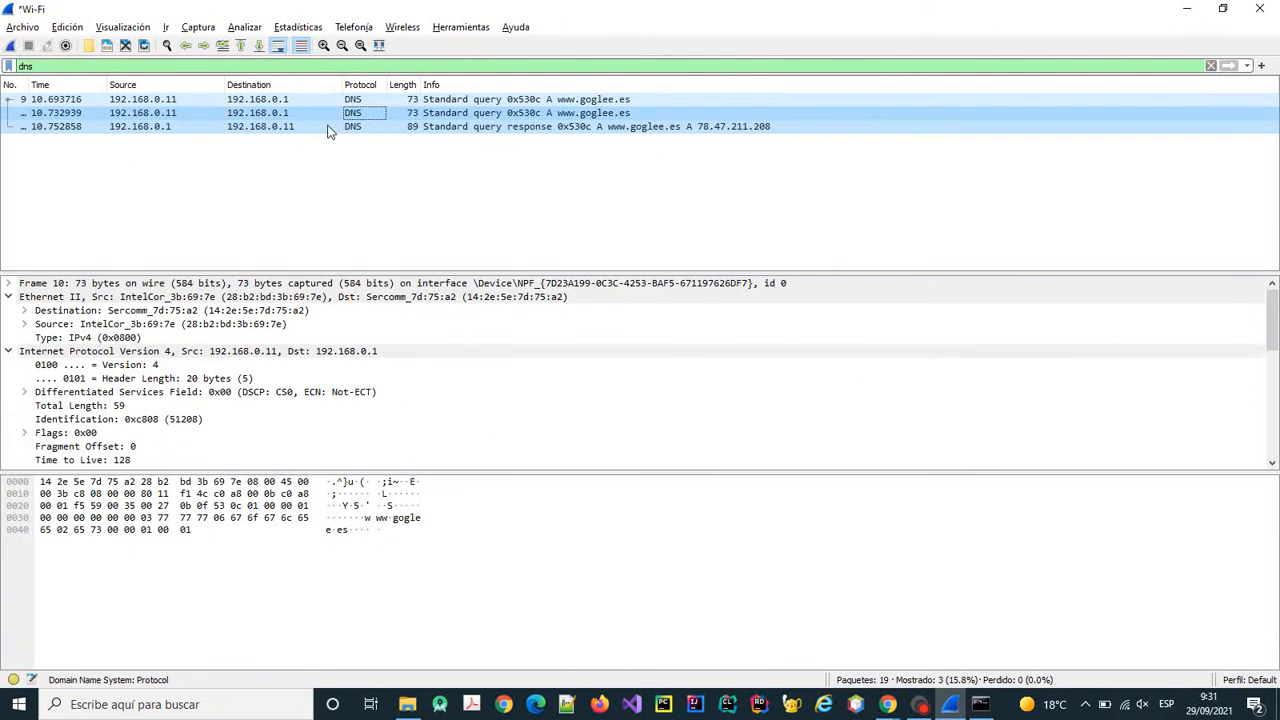
left_click(149, 128)
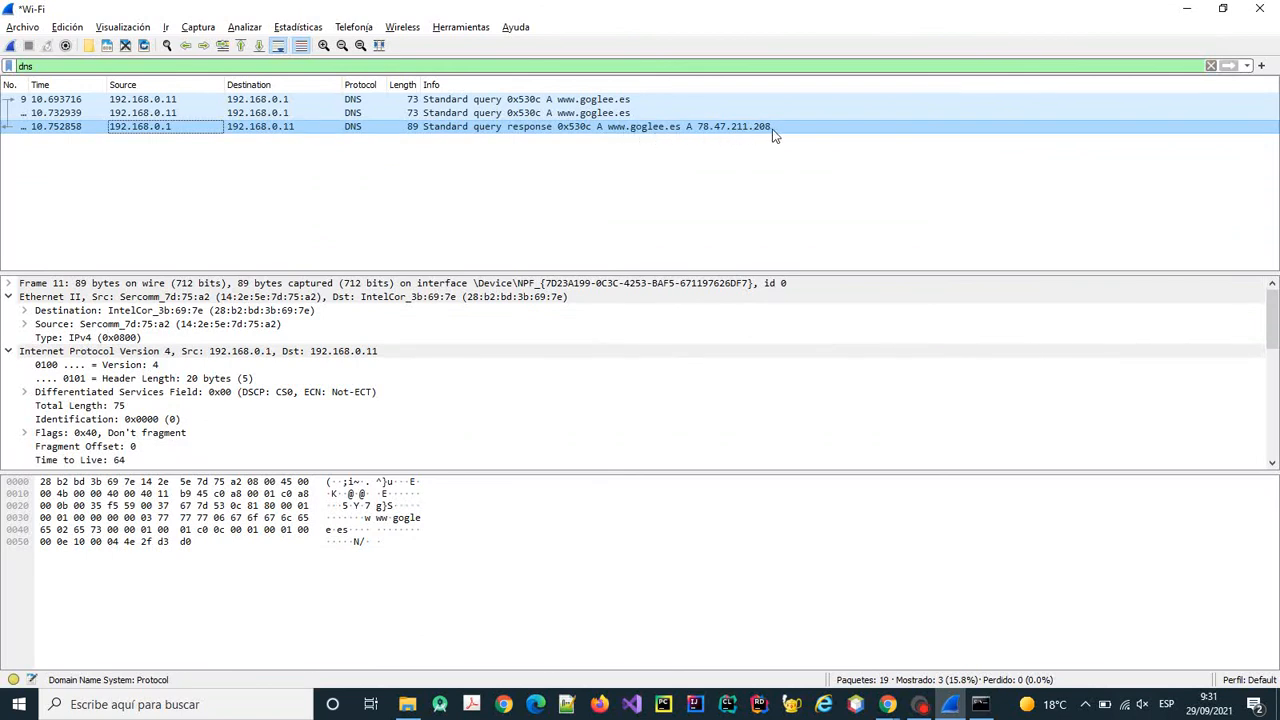
double_click(603, 130)
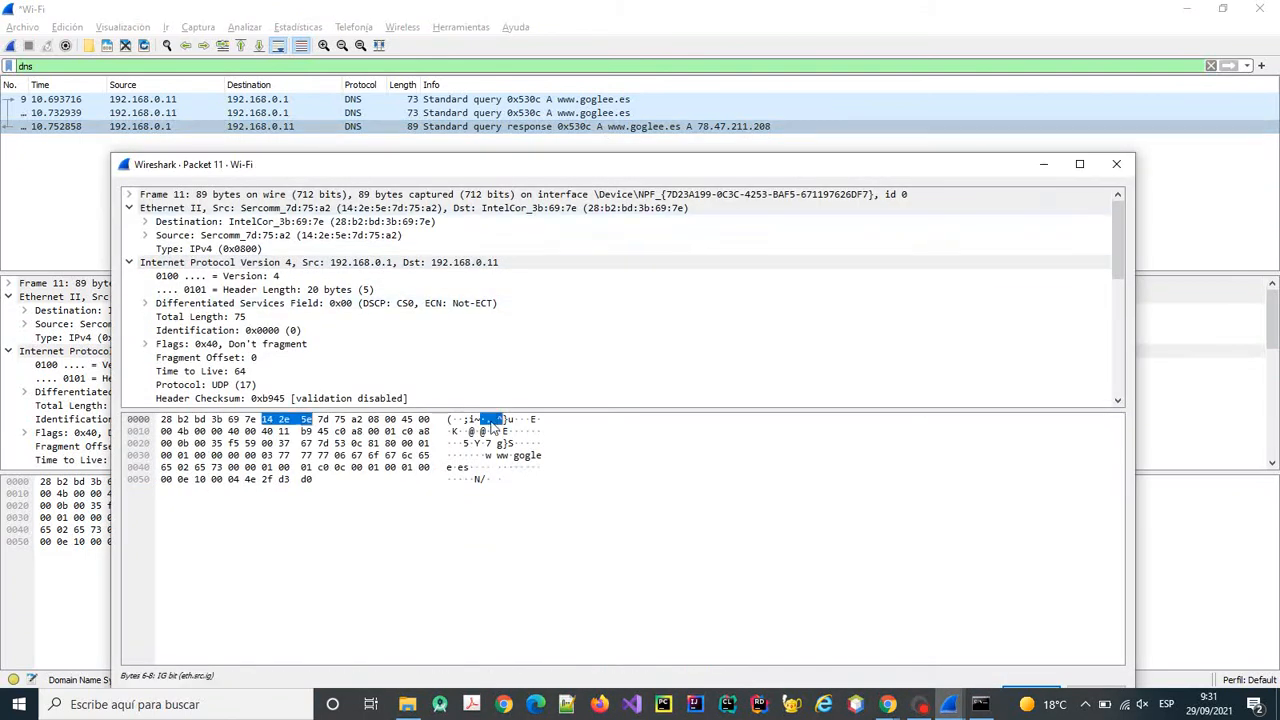
scroll(430, 318, "down", 8)
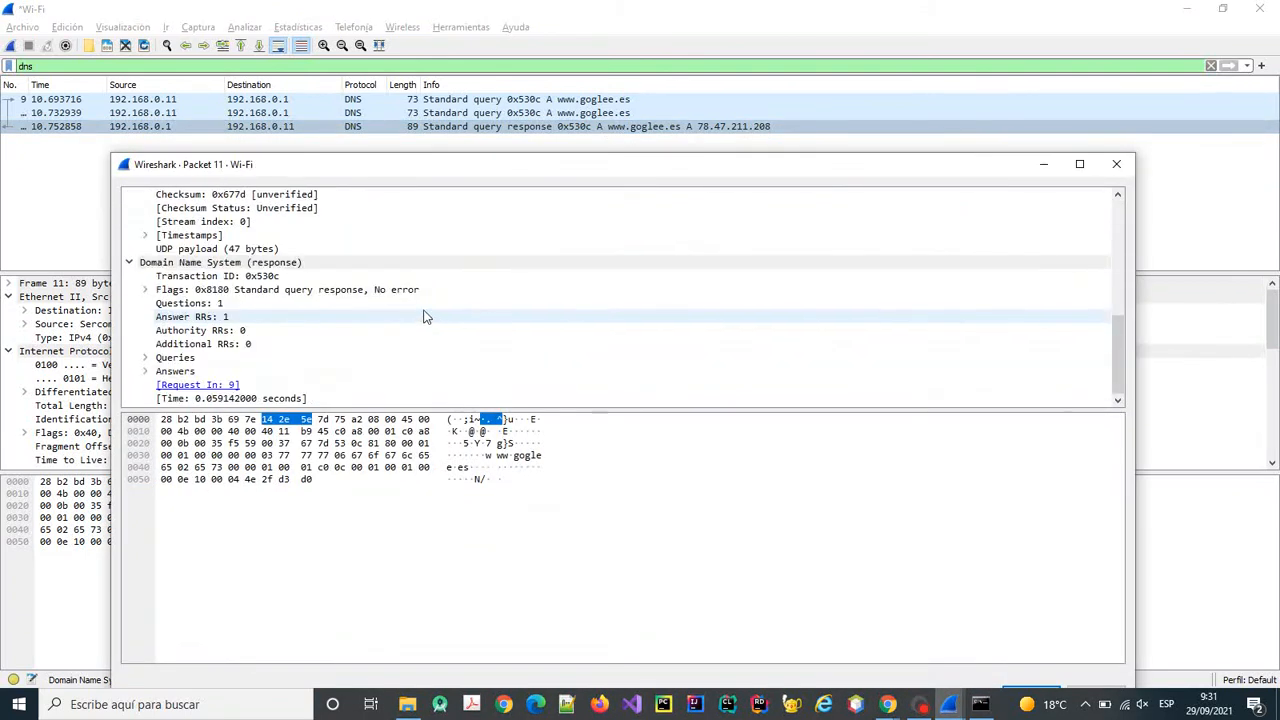
left_click(205, 265)
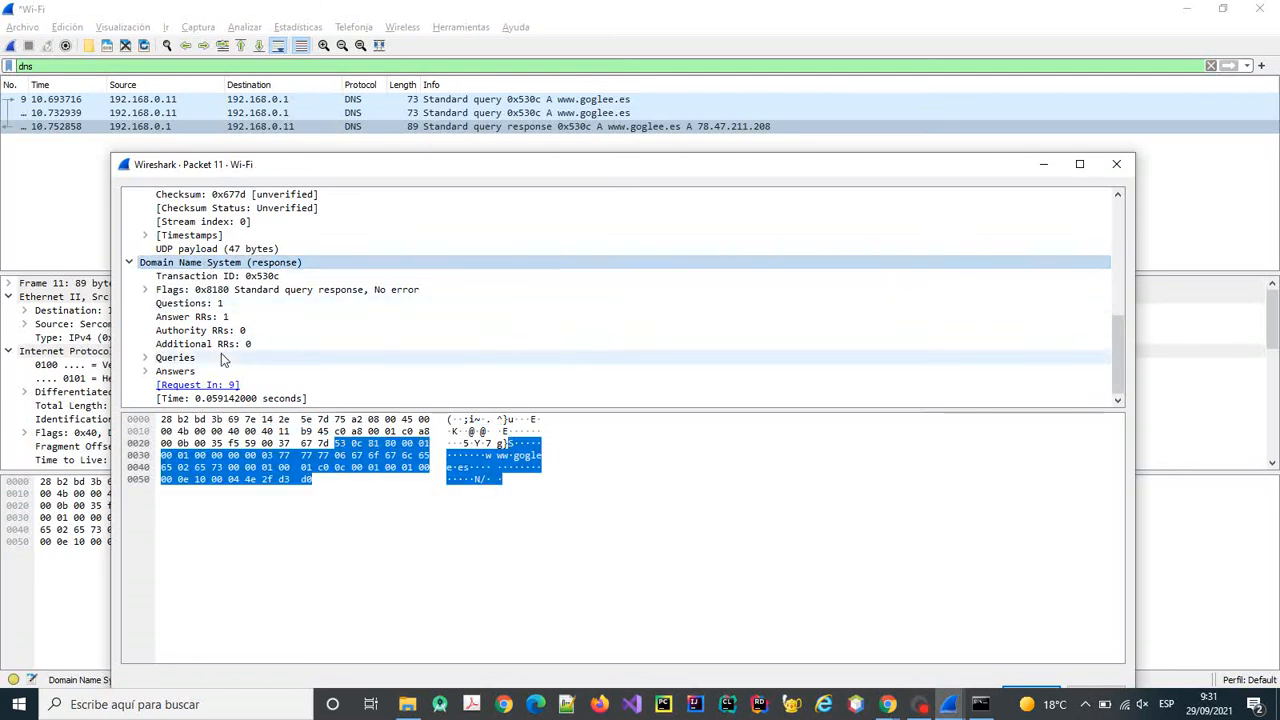
left_click(145, 371)
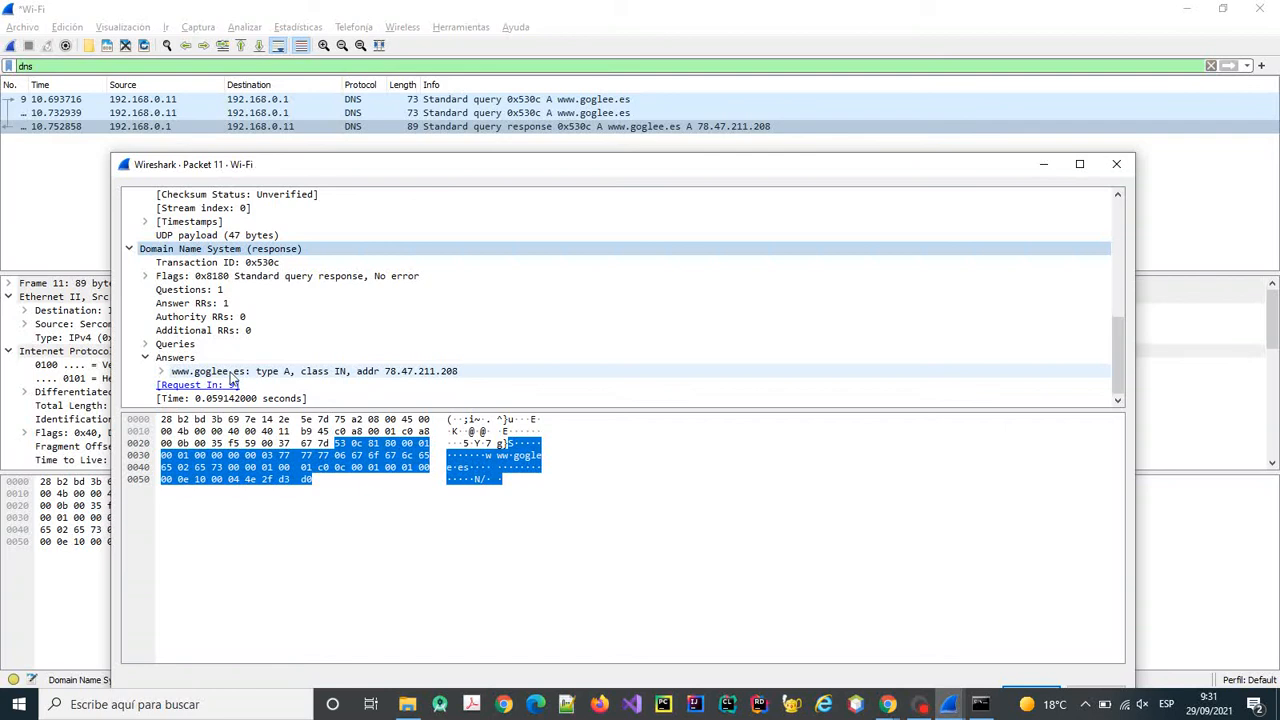
left_click(388, 376)
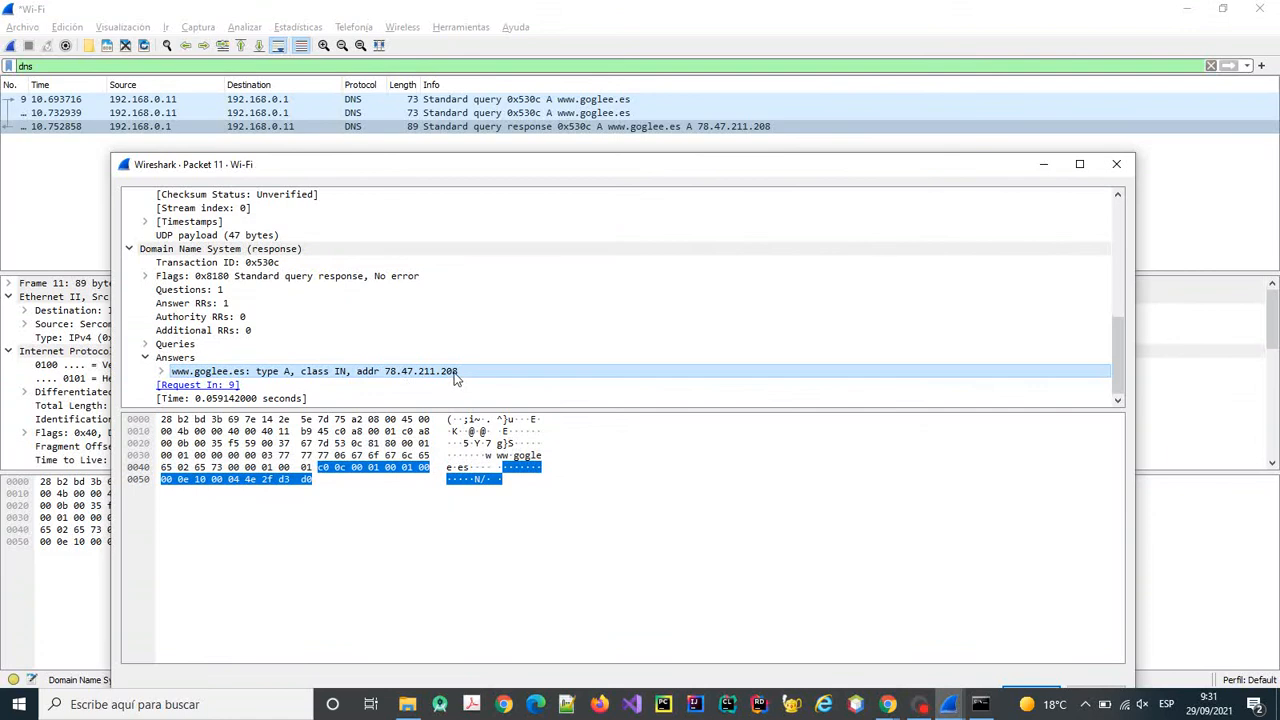
left_click(1116, 164)
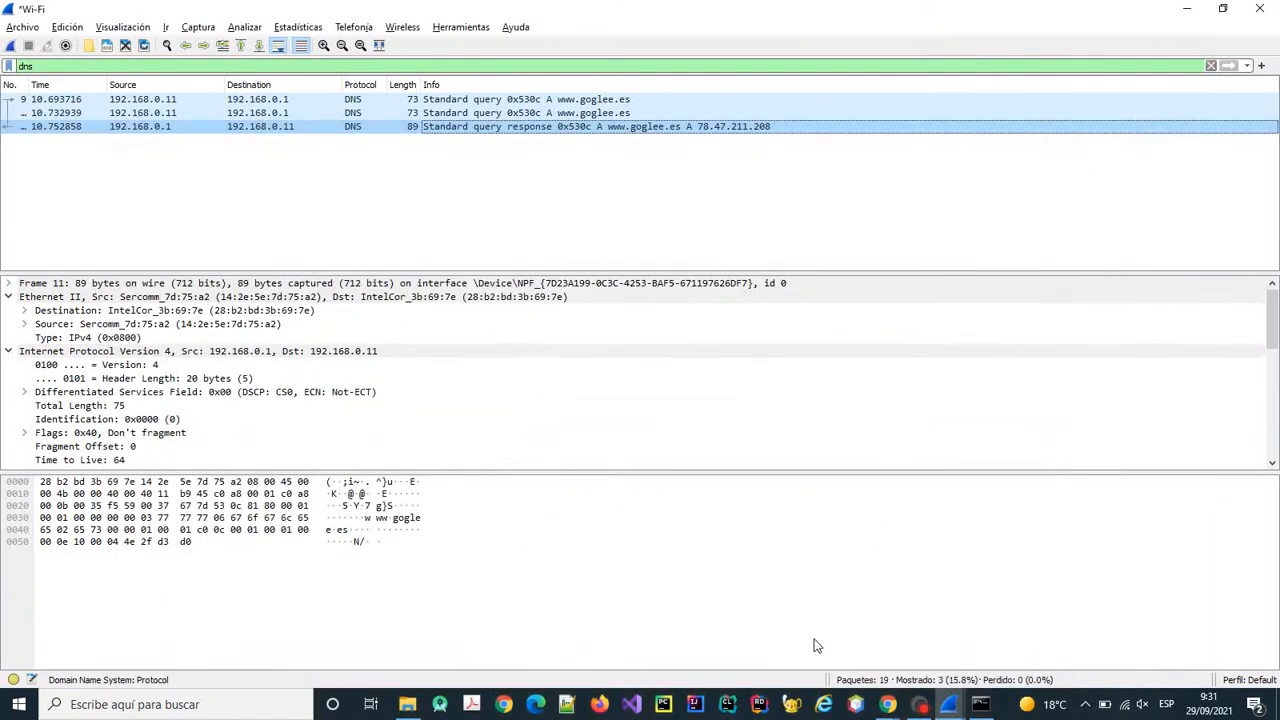
Bring the U1_P5_Wireshark page forward and mark its DNS protocol task heading.
mouse_move(887, 704)
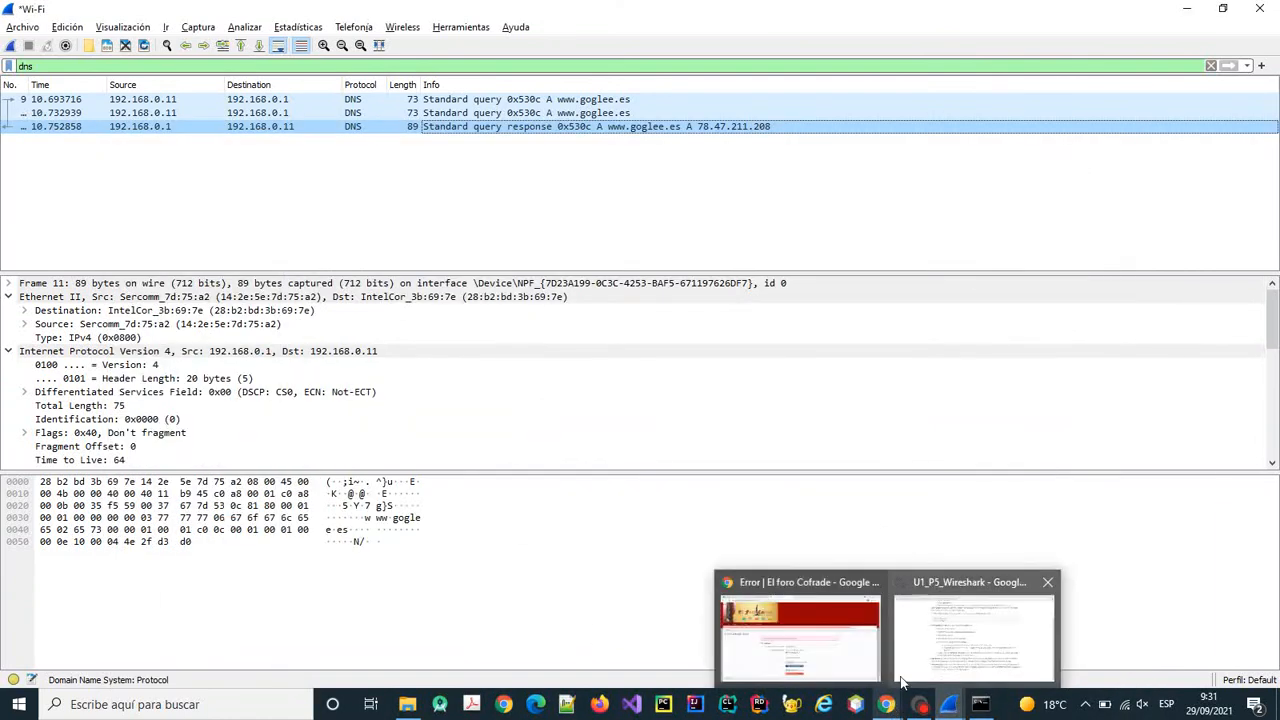
left_click(938, 649)
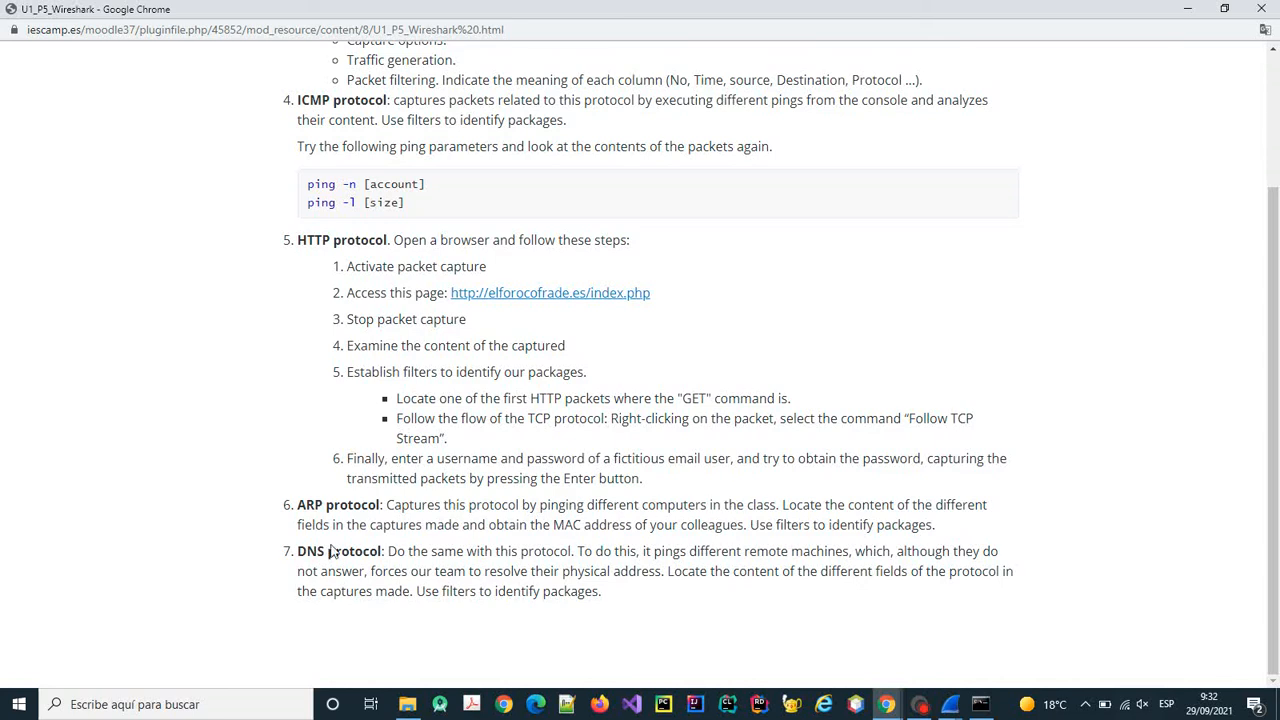
left_click_drag(296, 556, 381, 553)
Close the leftover Packet 11 window and return to the main Wireshark window.
mouse_move(949, 706)
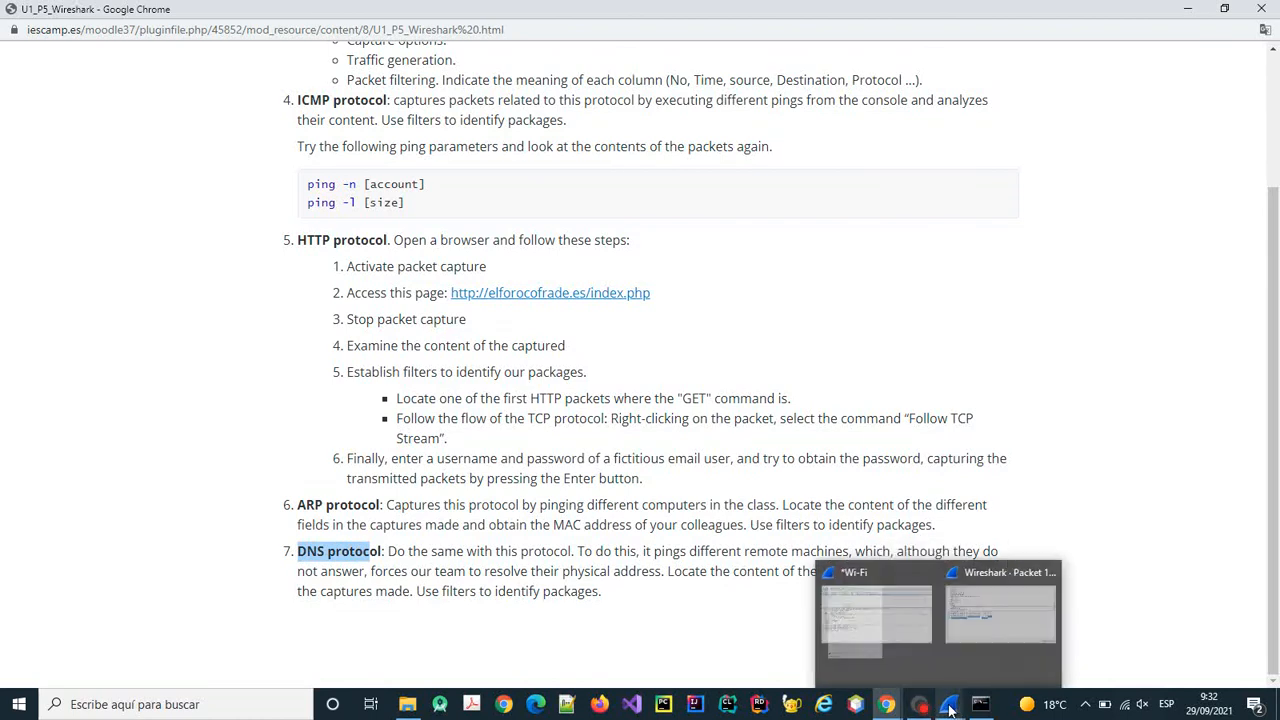
left_click(1035, 638)
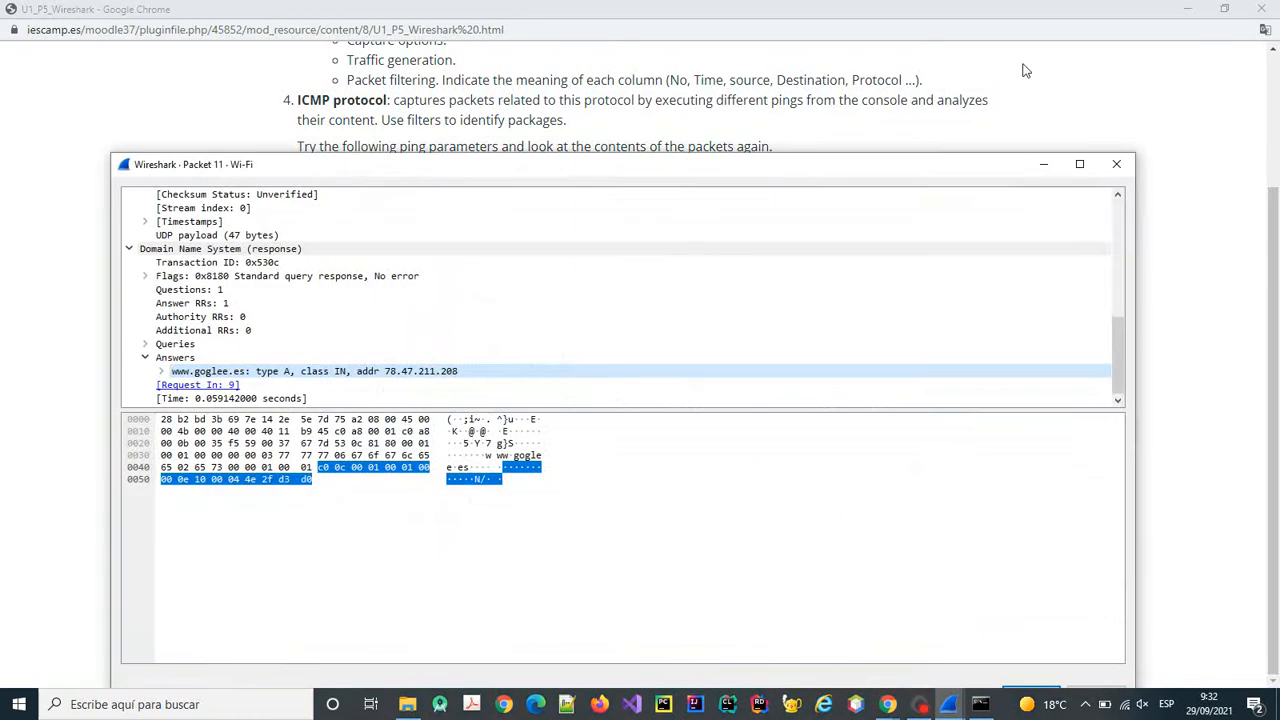
left_click(1117, 165)
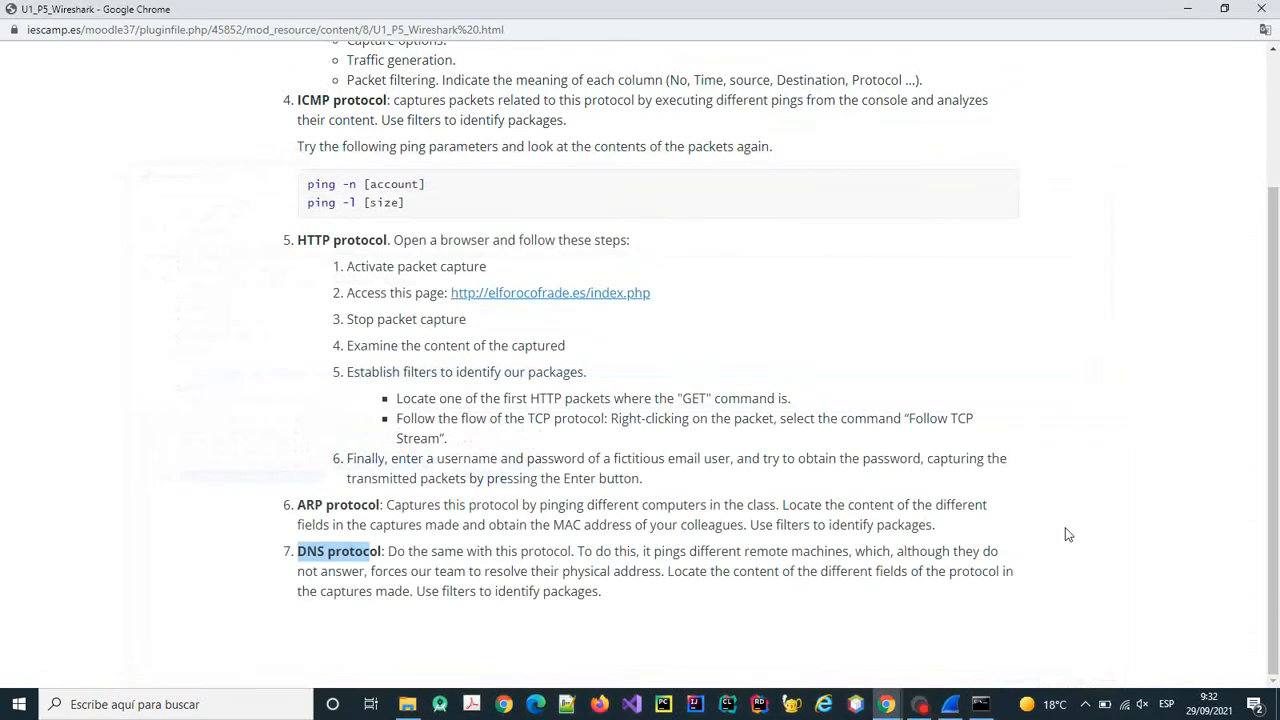
left_click(949, 704)
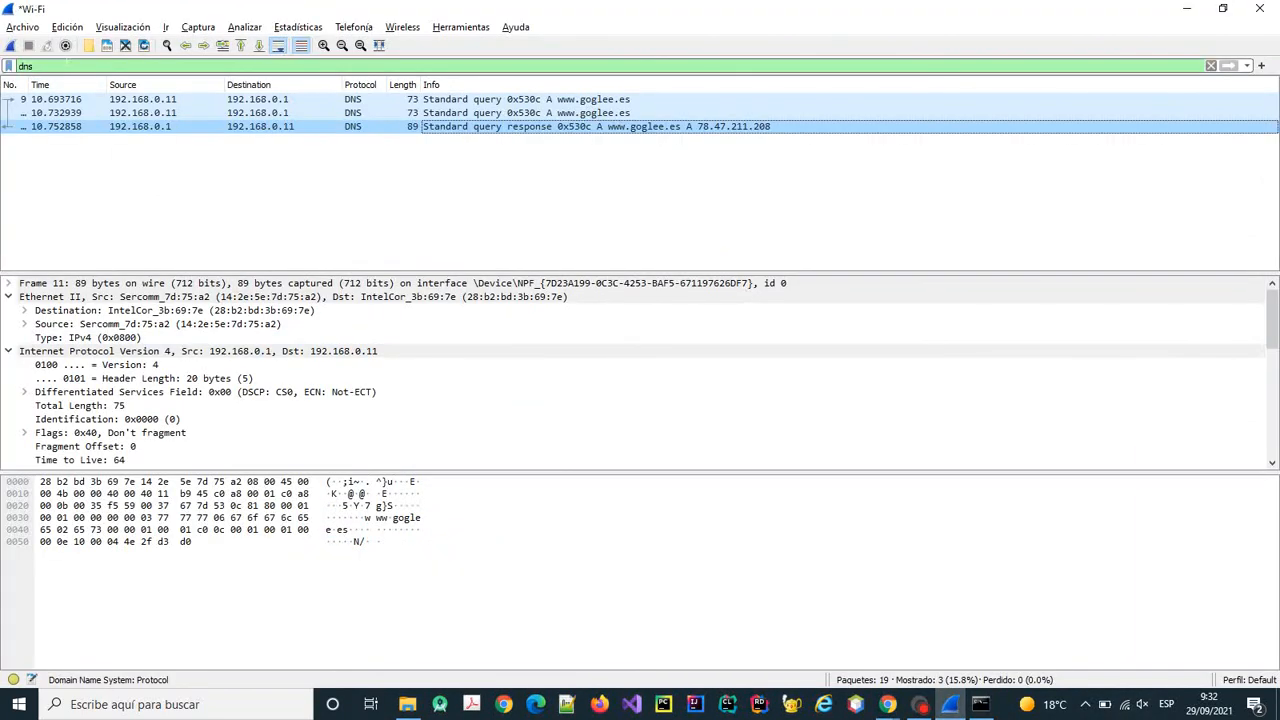
Replace the dns display filter with icmp, then bring the Chrome assignment page forward.
left_click_drag(67, 65, 2, 66)
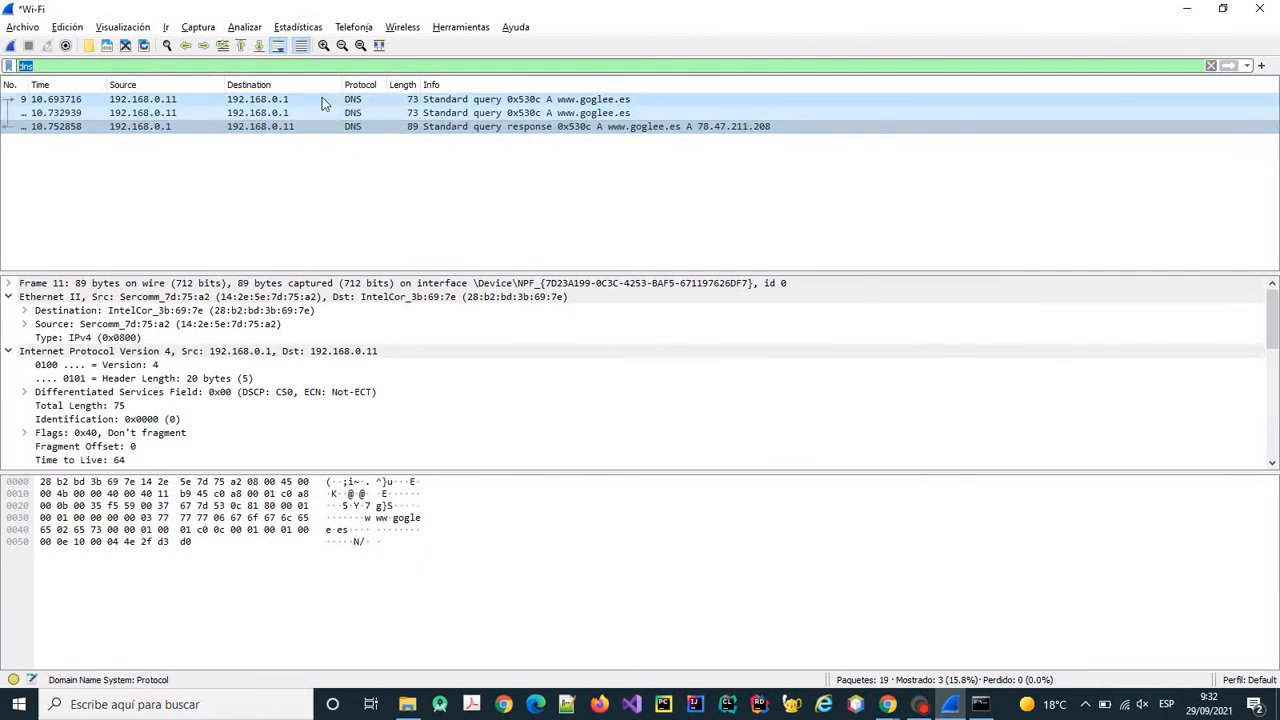
type("icmp")
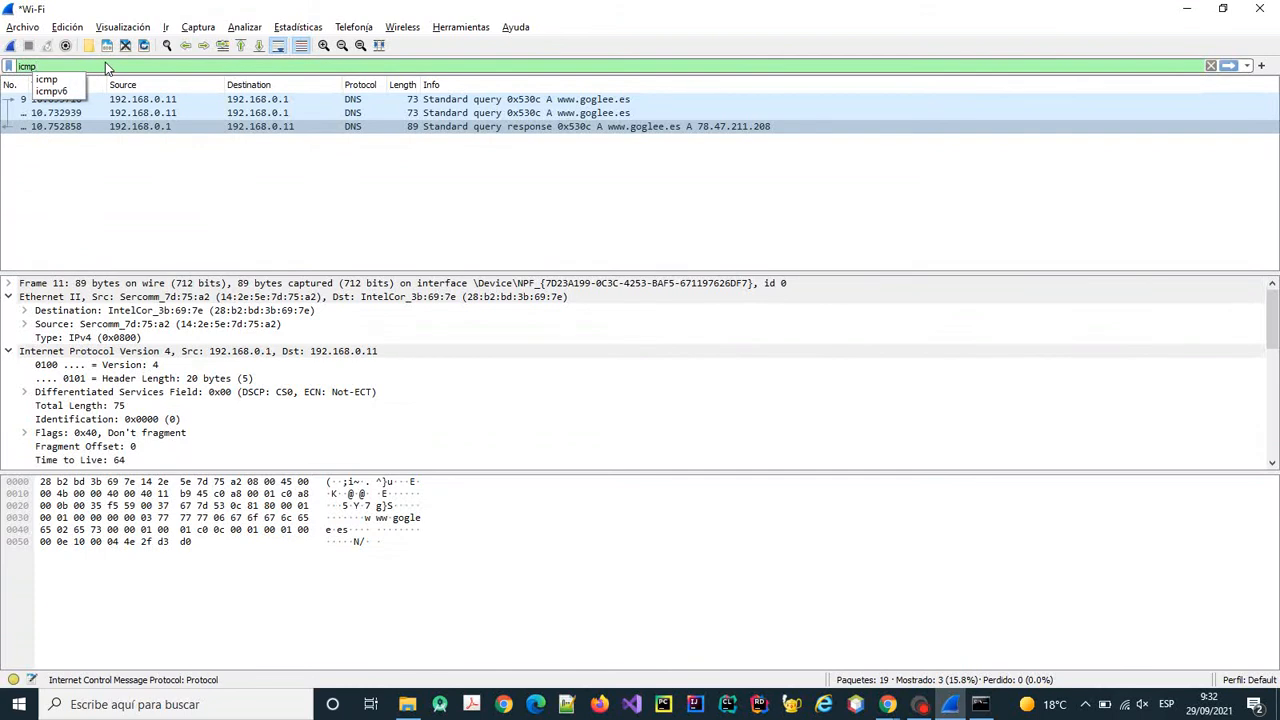
key("Return")
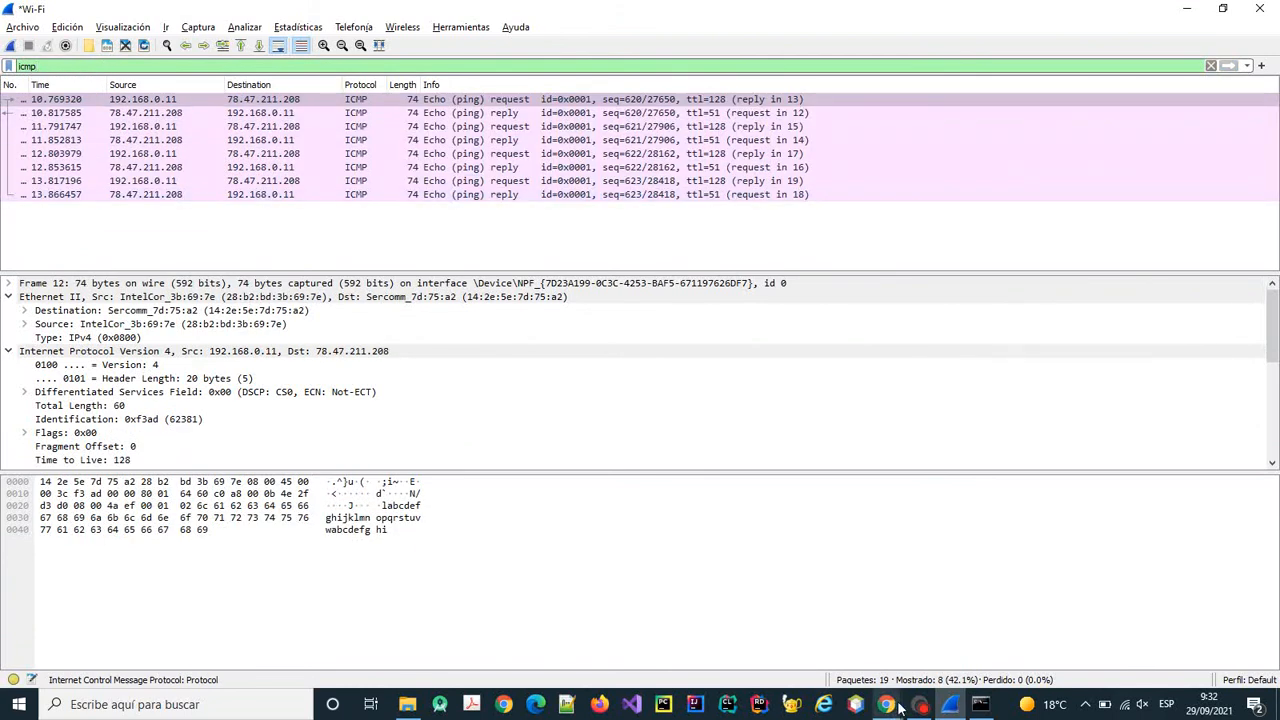
mouse_move(888, 706)
left_click(944, 633)
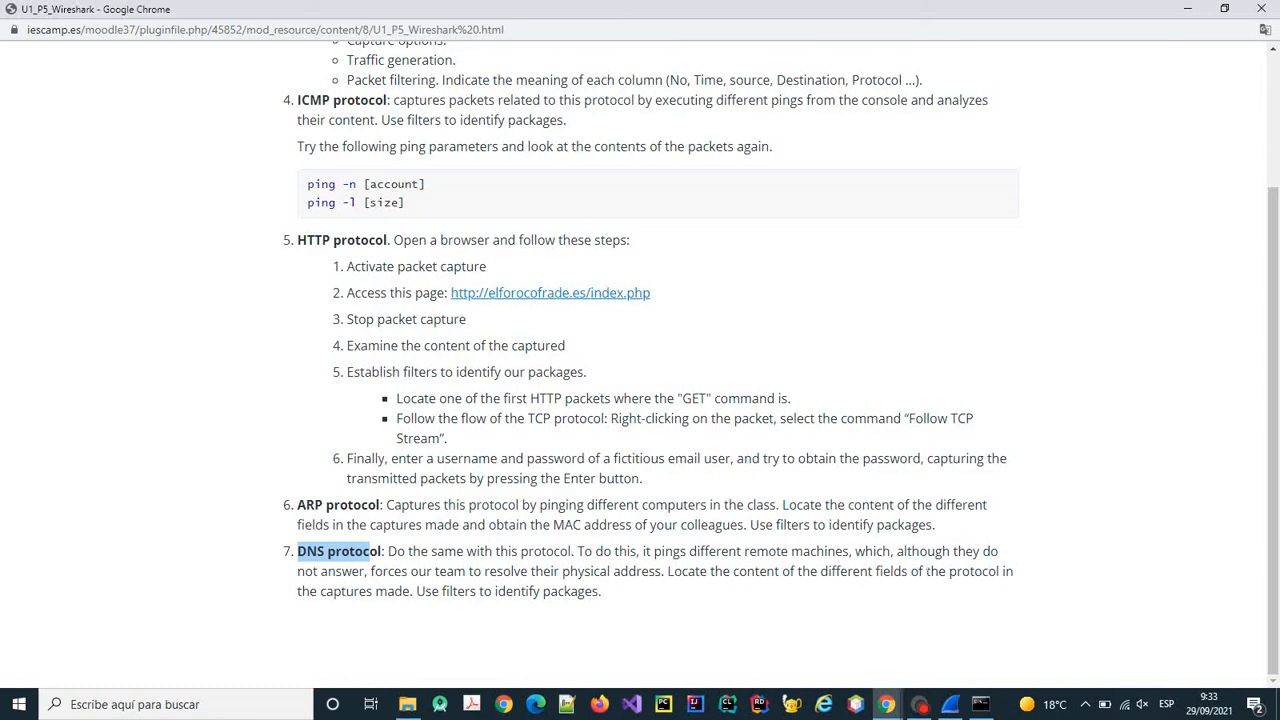
Return to the Wireshark capture filtered to the 8 ICMP packets.
left_click(950, 704)
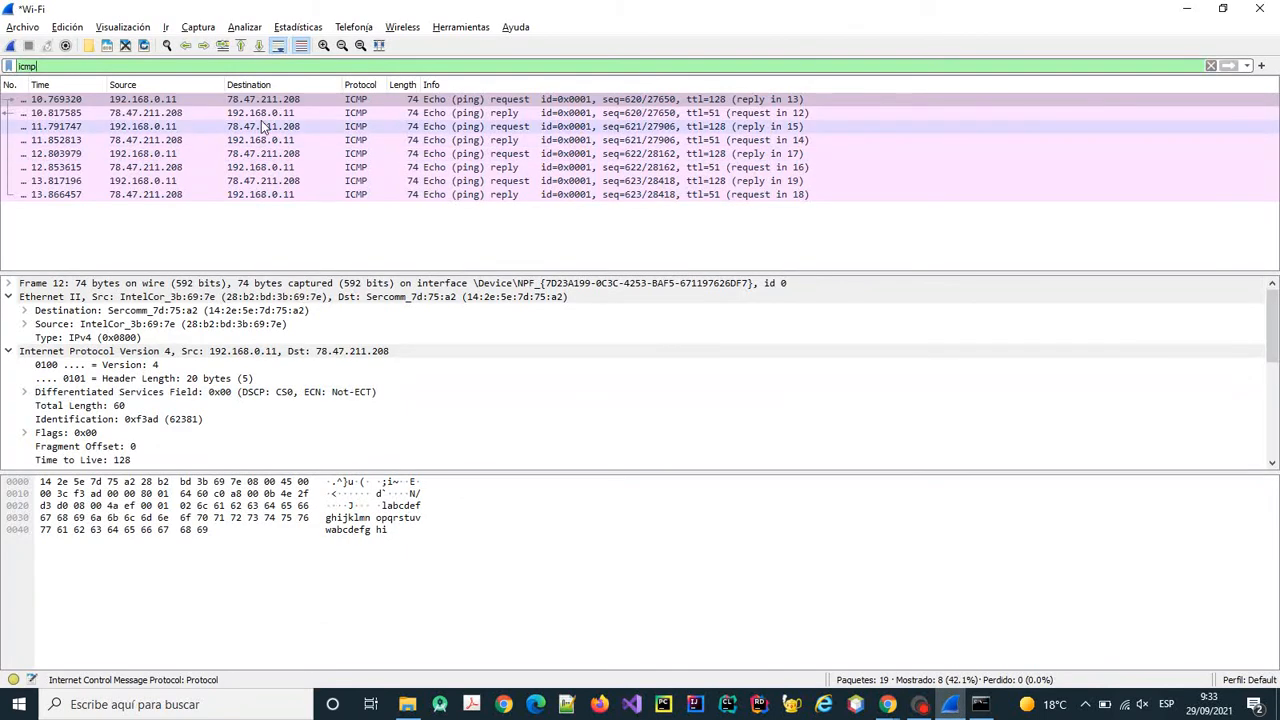
Clear the icmp filter and close the capture without saving.
key("BackSpace")
key("BackSpace")
key("BackSpace")
key("BackSpace")
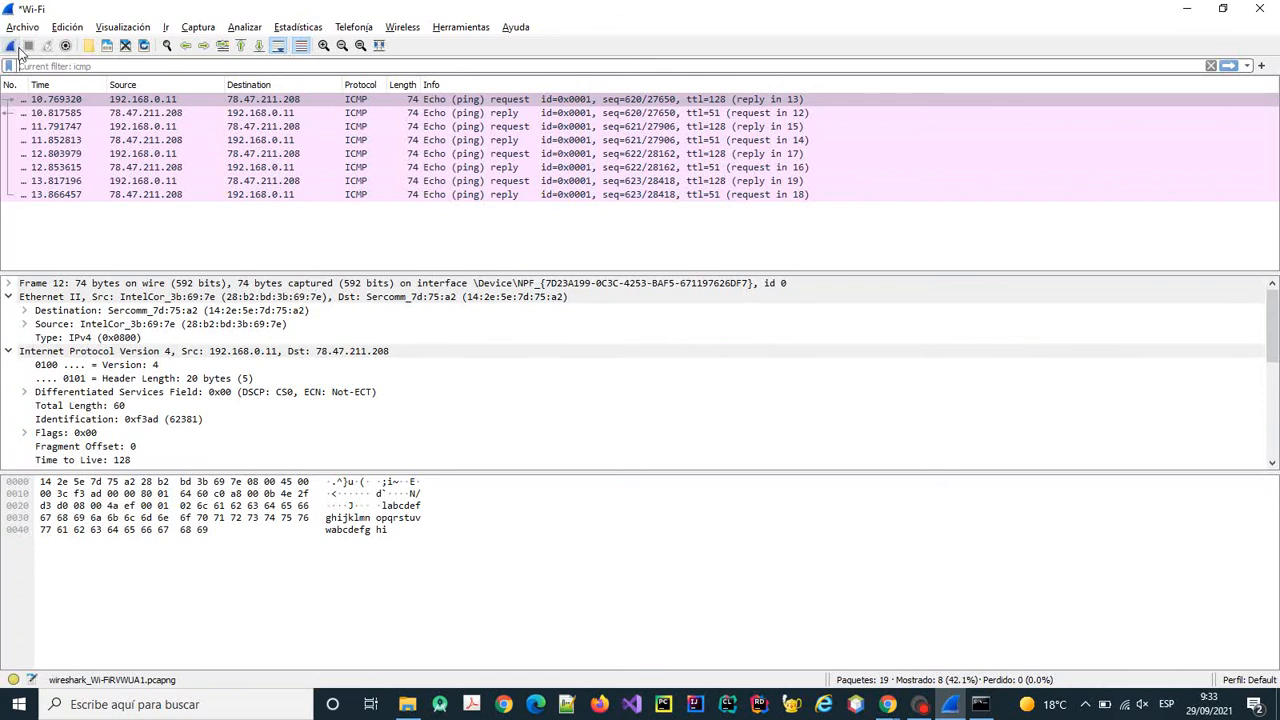
left_click(128, 46)
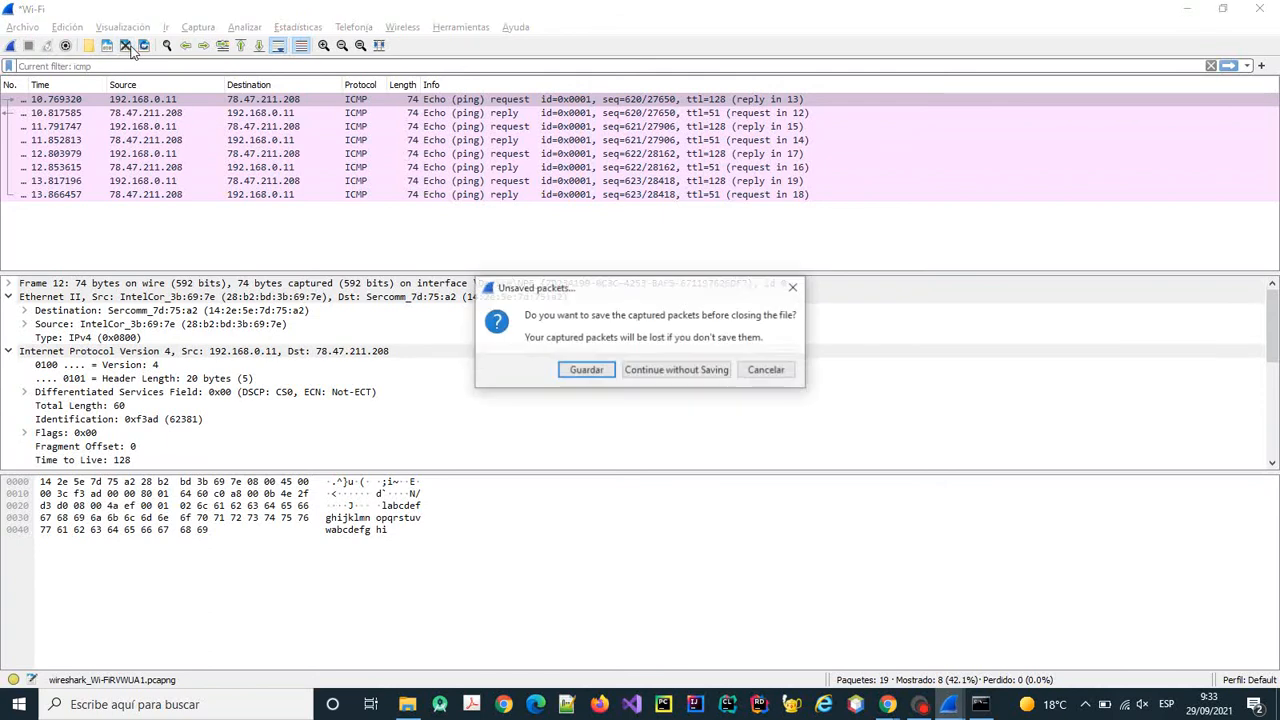
left_click(676, 370)
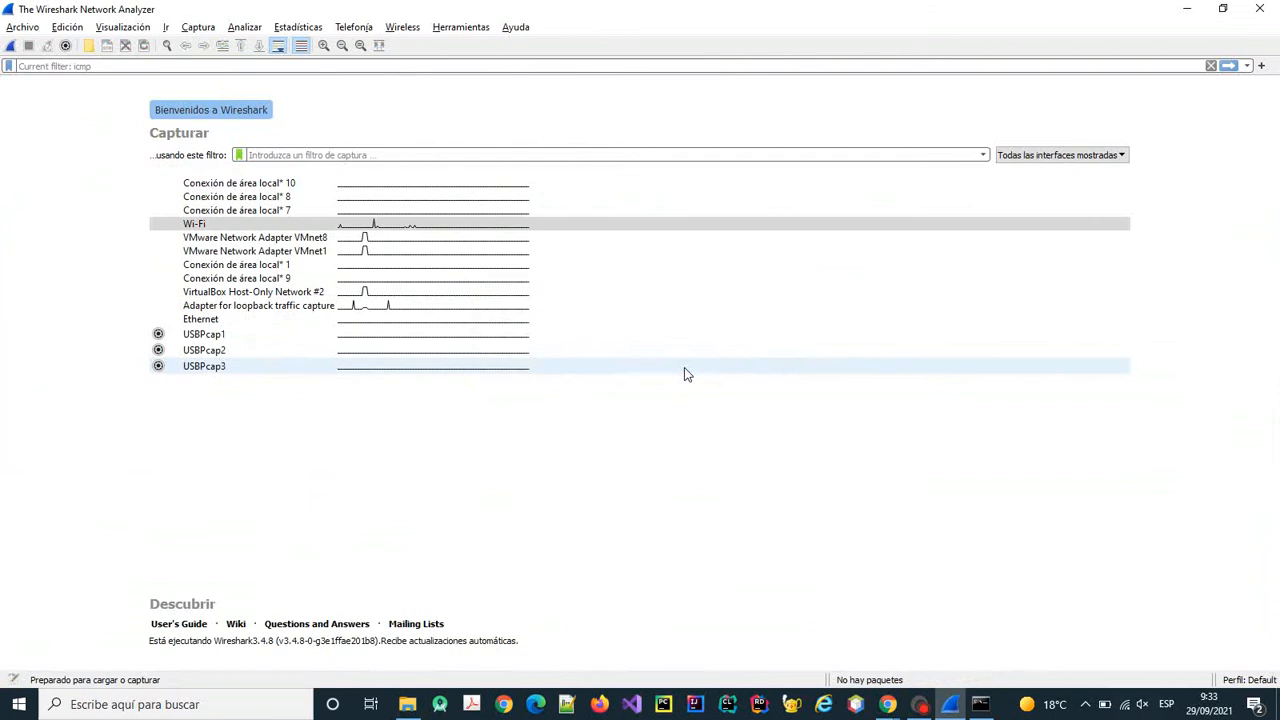
Start a new Wi-Fi capture while pinging 192.168.0.12, showing all packets unfiltered.
left_click(980, 704)
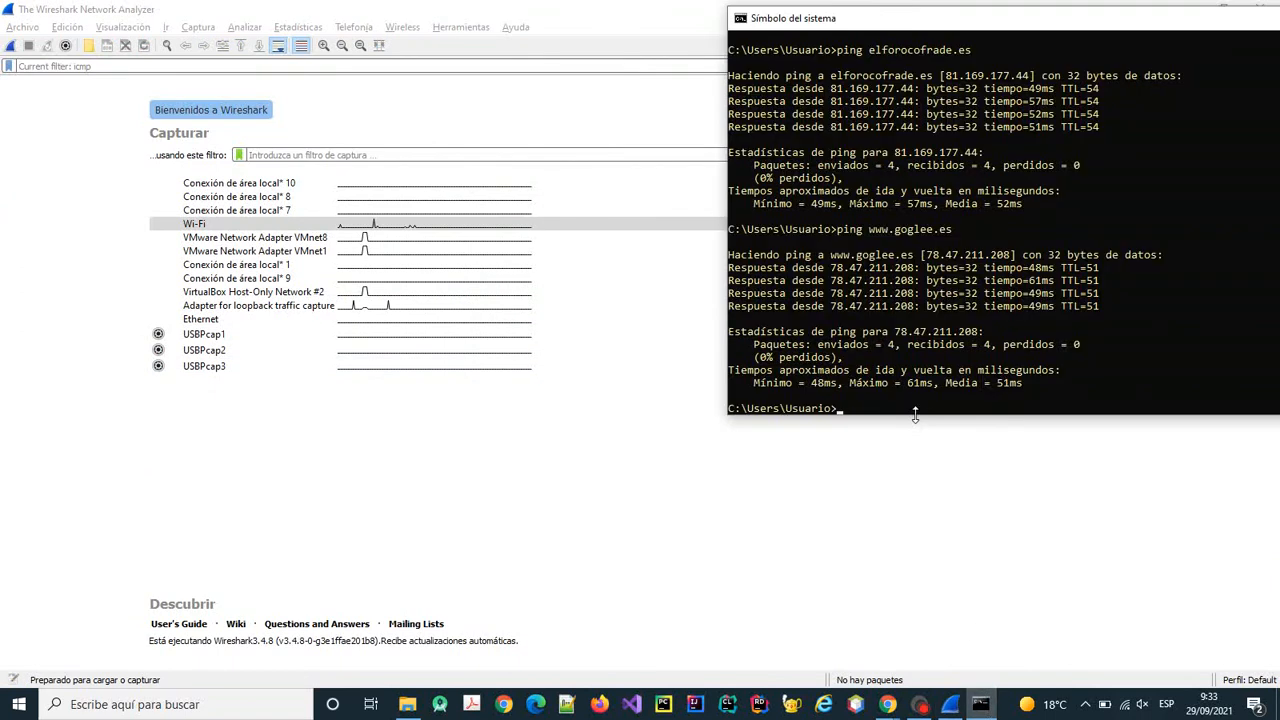
type("ping 192.168.0.12")
key("Return")
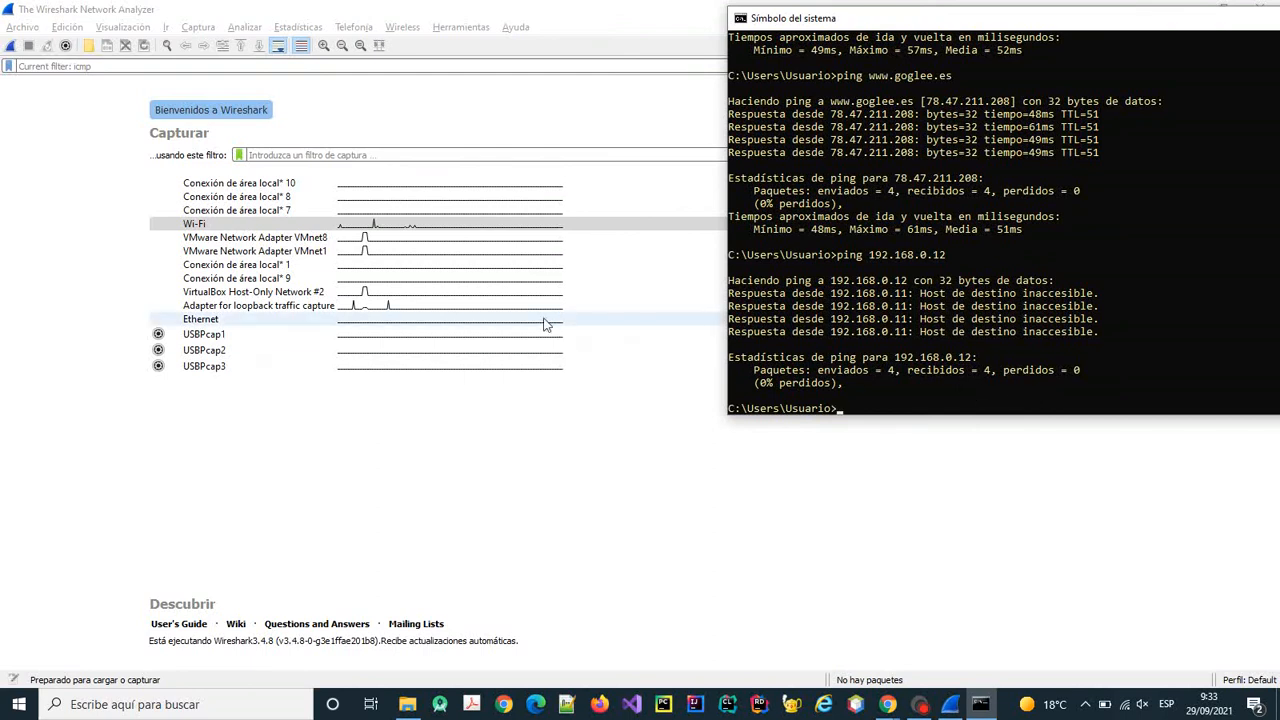
key("Up")
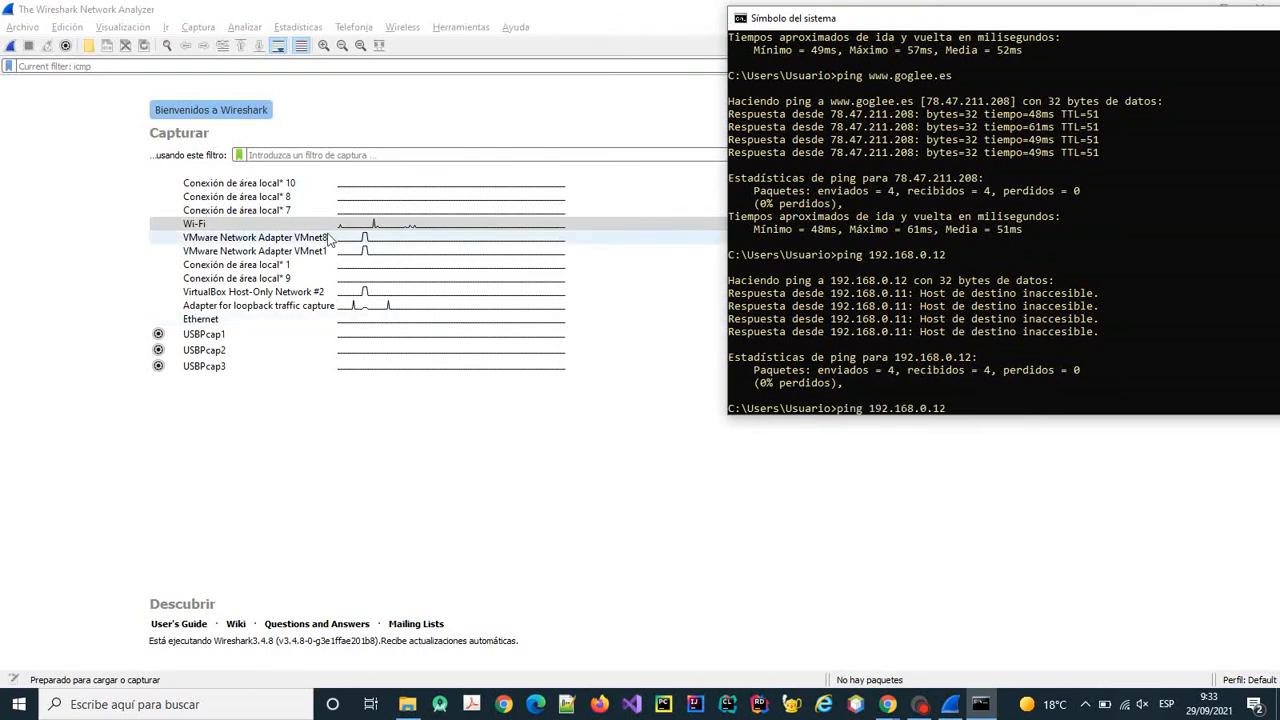
left_click(12, 47)
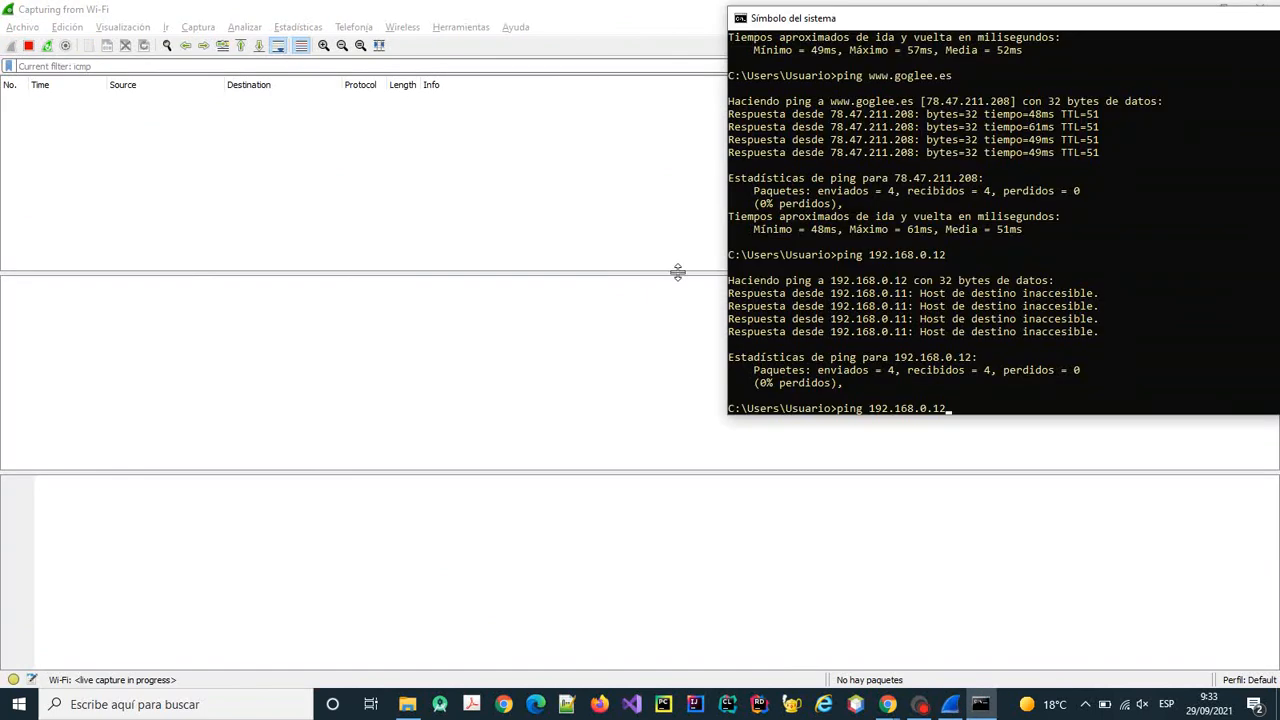
key("Return")
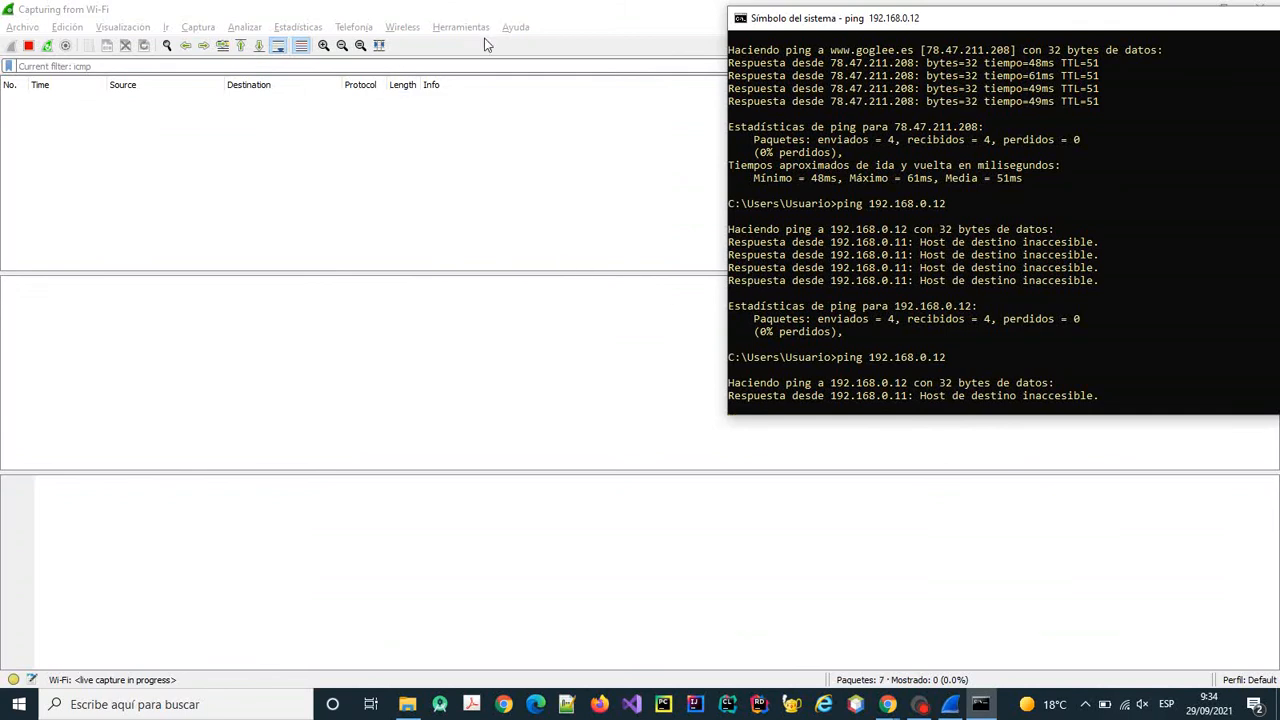
left_click(566, 17)
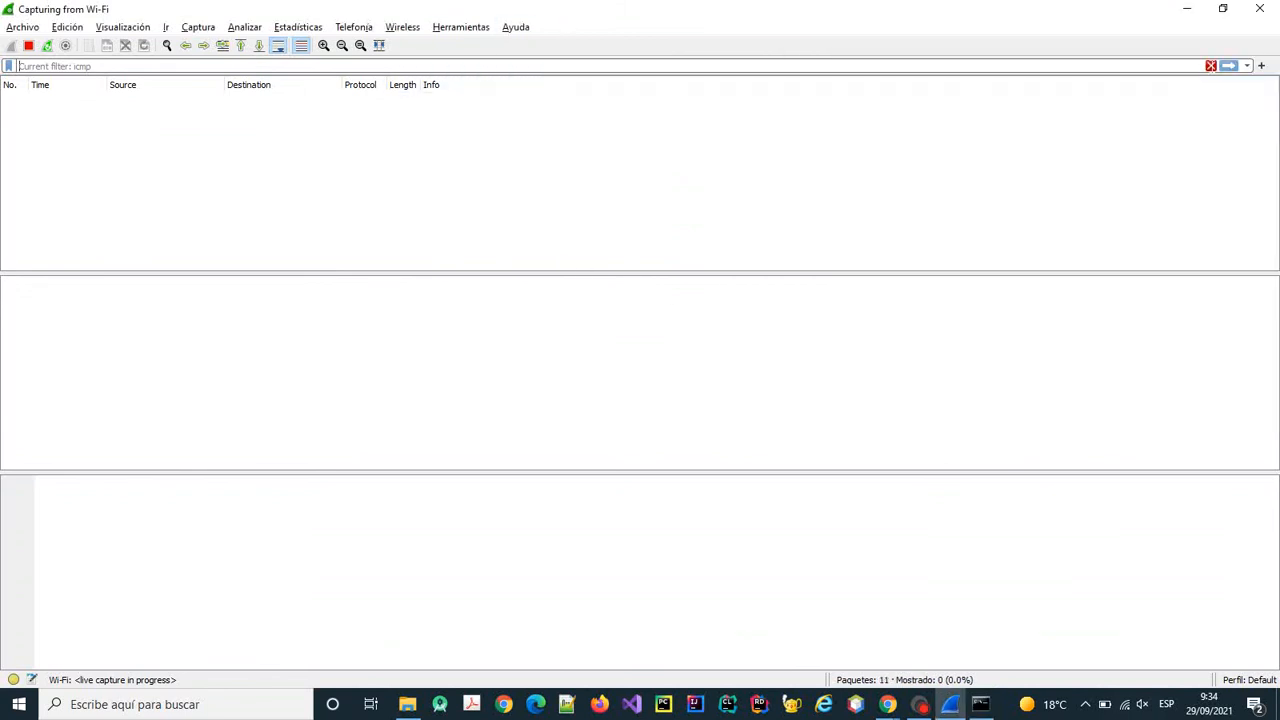
key("Return")
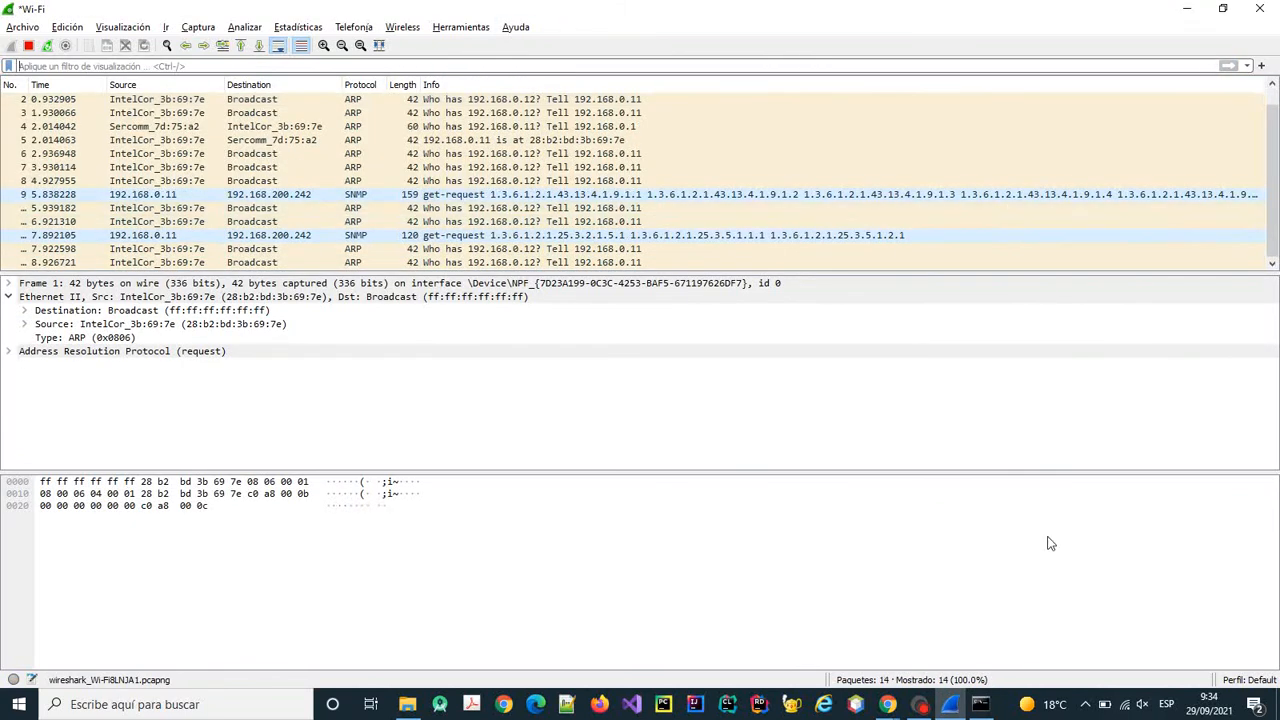
Stop the live capture and open ARP request packet 1 in its own window.
left_click(981, 704)
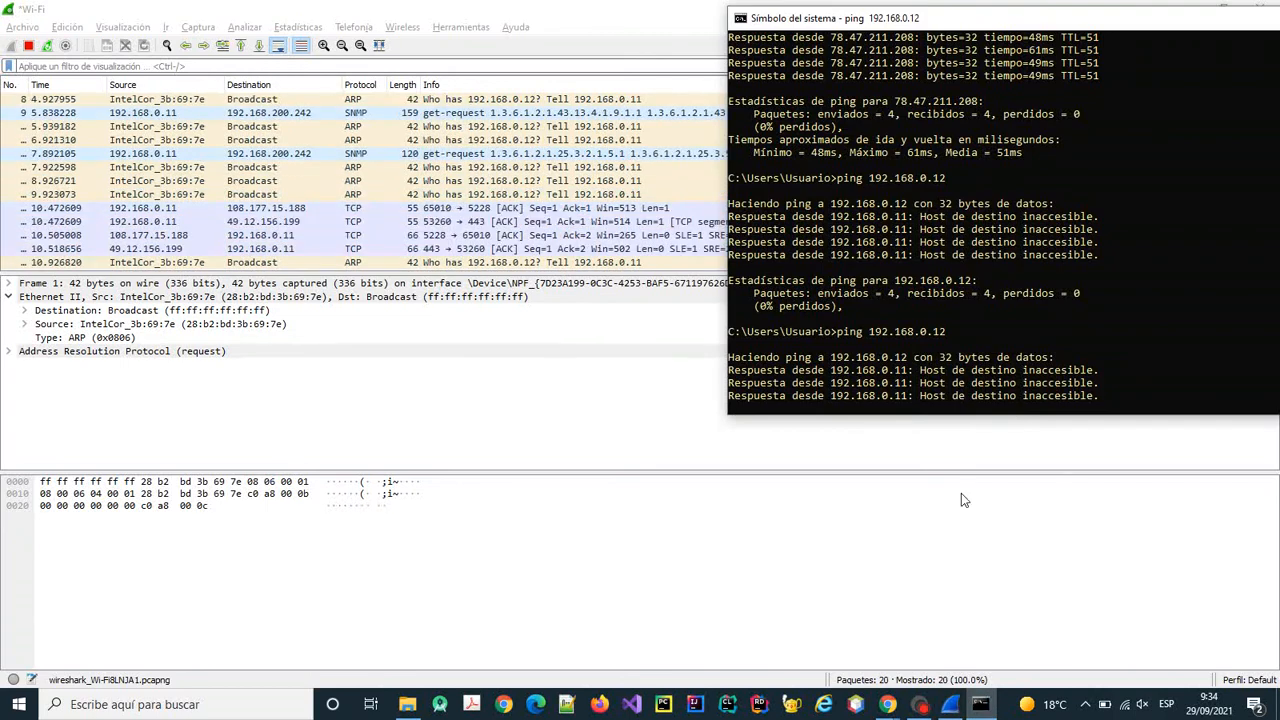
left_click(29, 45)
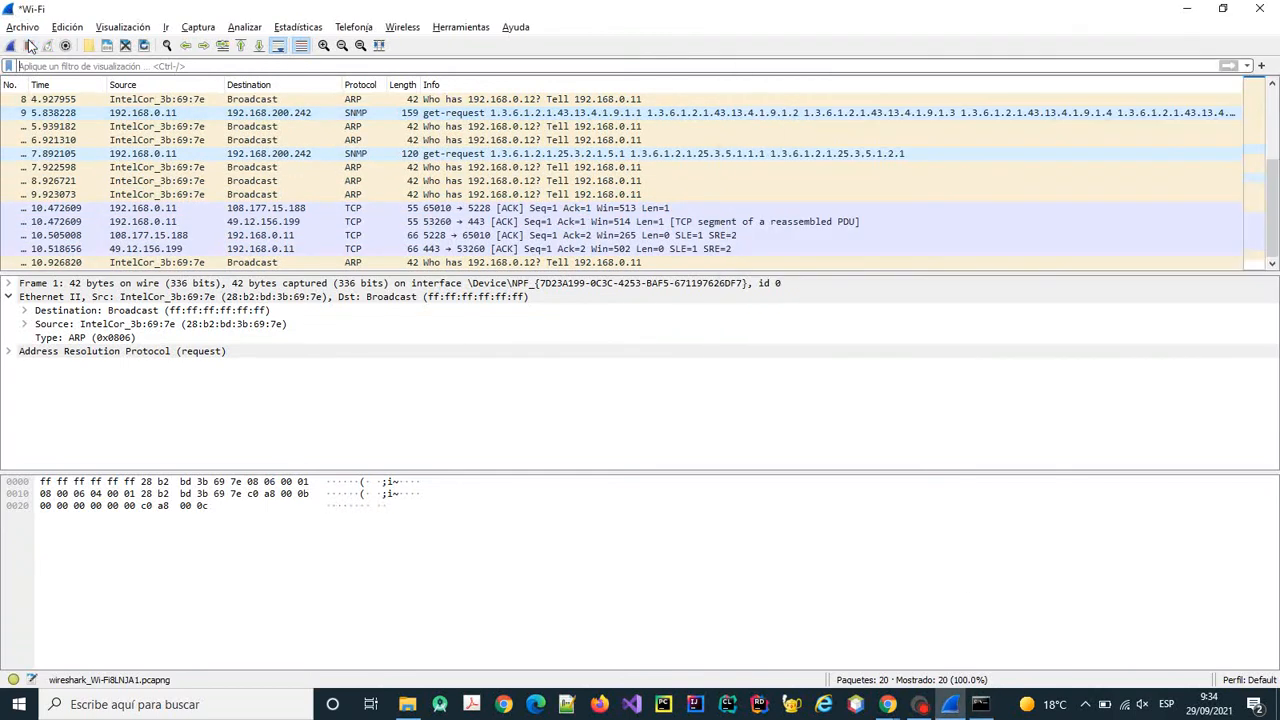
scroll(632, 176, "up", 3)
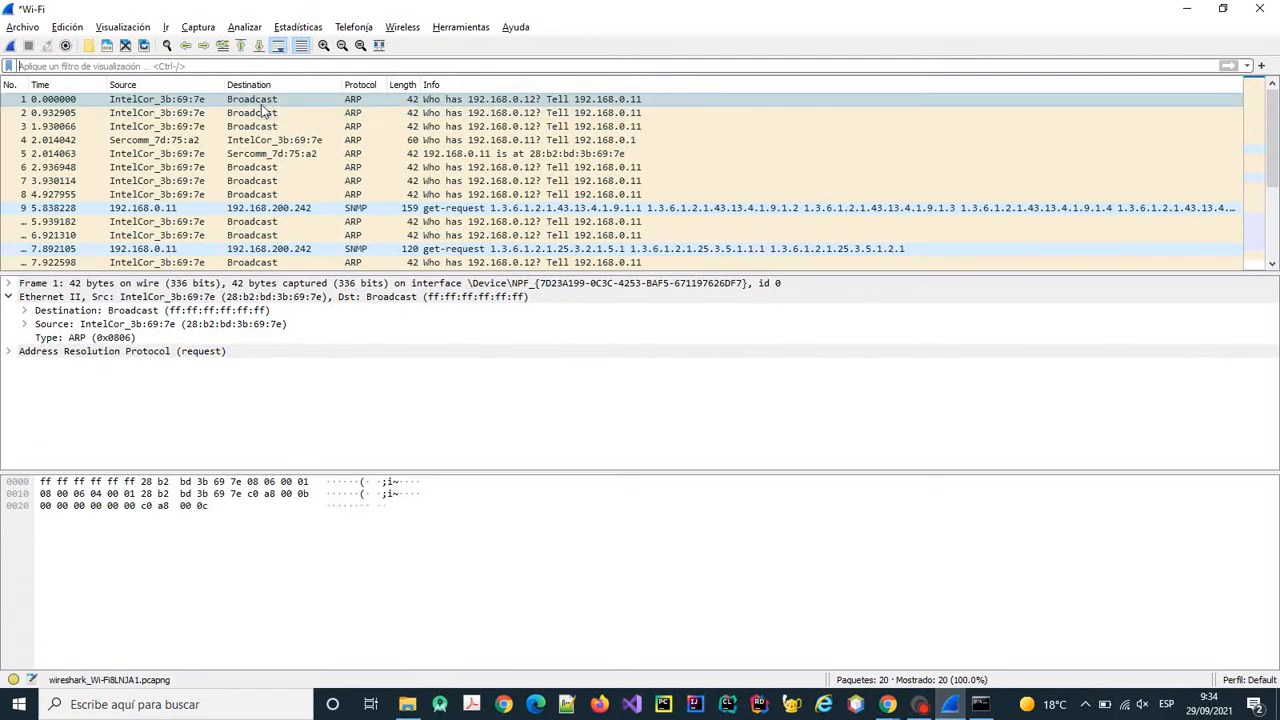
key("ctrl+slash")
double_click(472, 102)
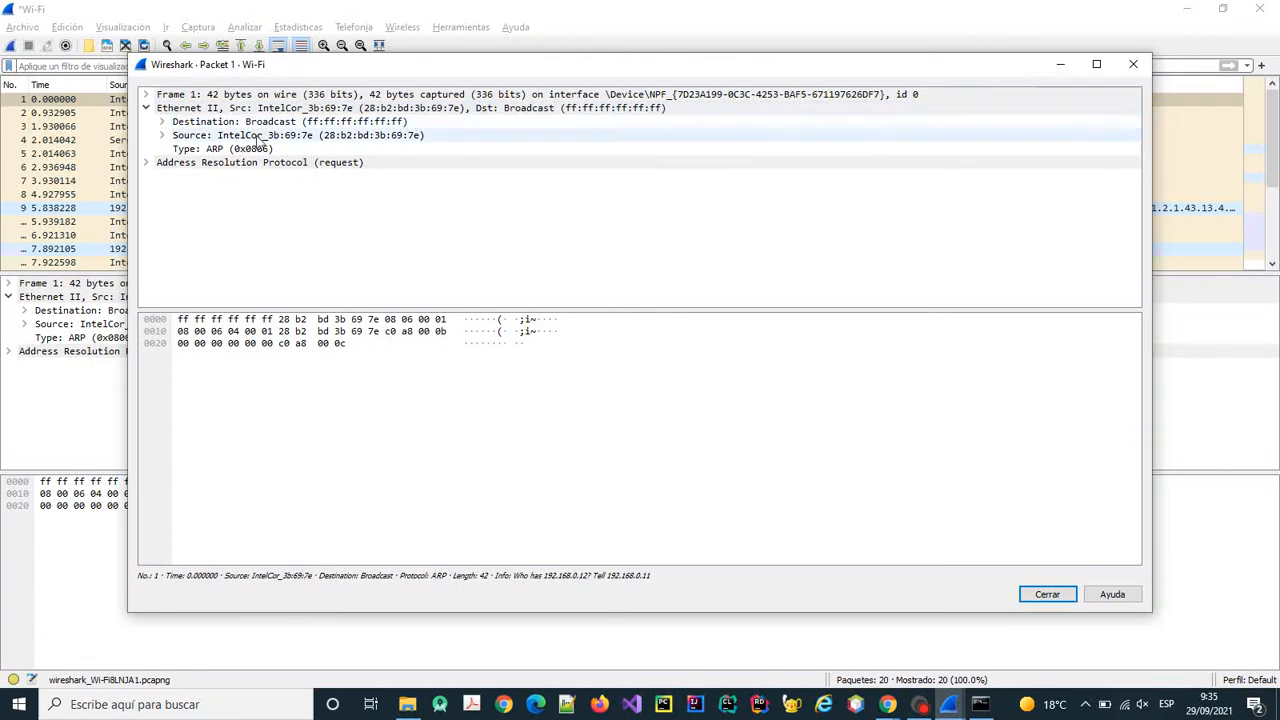
Expand packet 1's ARP request fields (sender 192.168.0.11, target 192.168.0.12) and close its window.
left_click(147, 165)
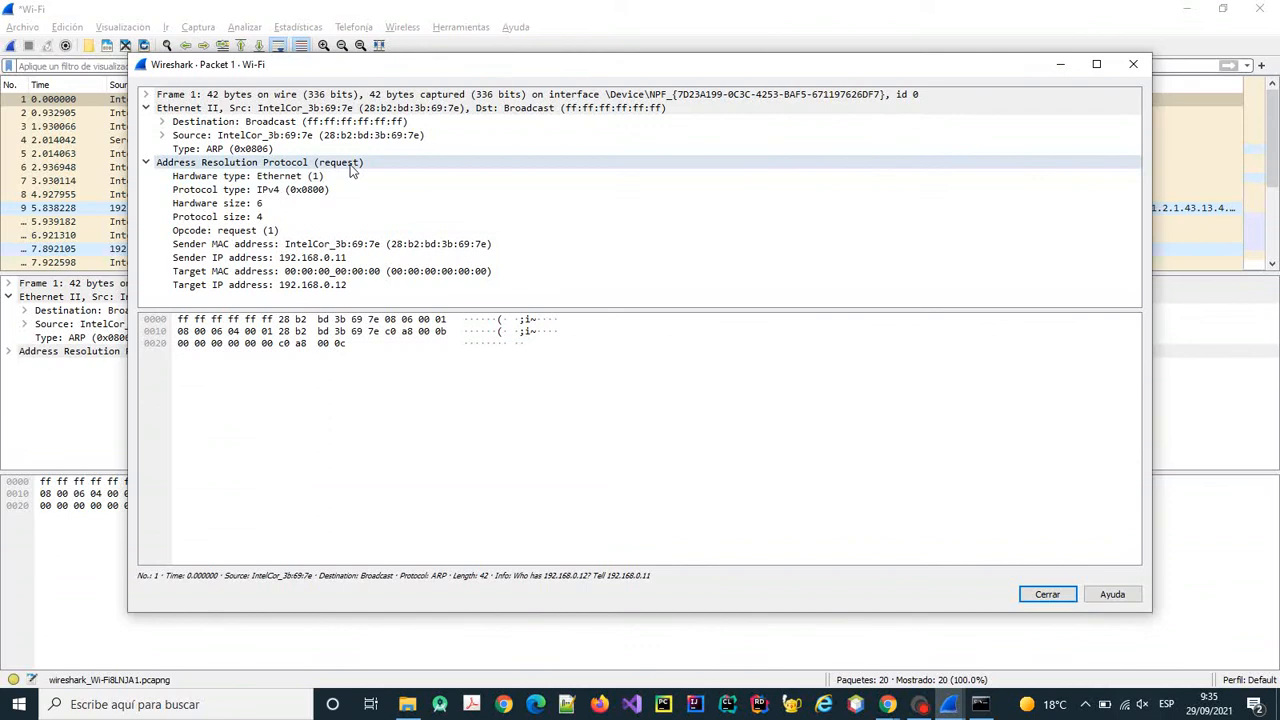
left_click(1134, 66)
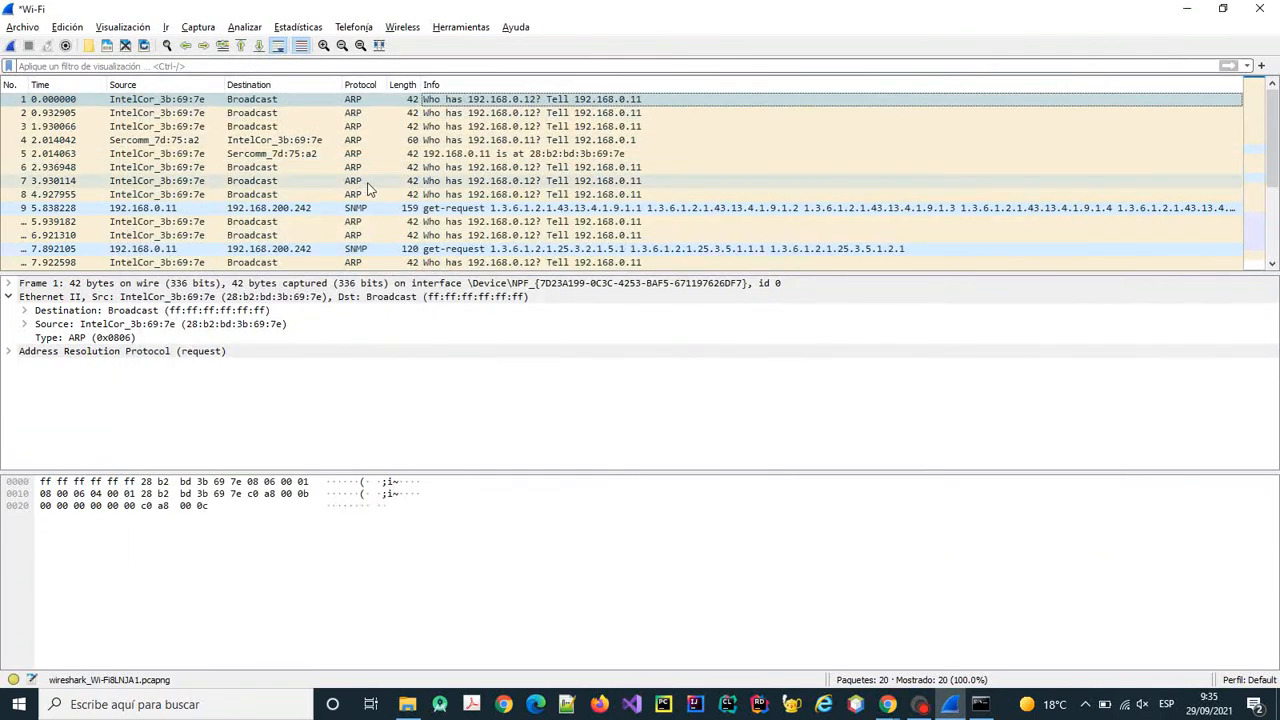
Try the icmp and dns display filters, then clear the filter to show all 20 packets.
scroll(380, 170, "down", 2)
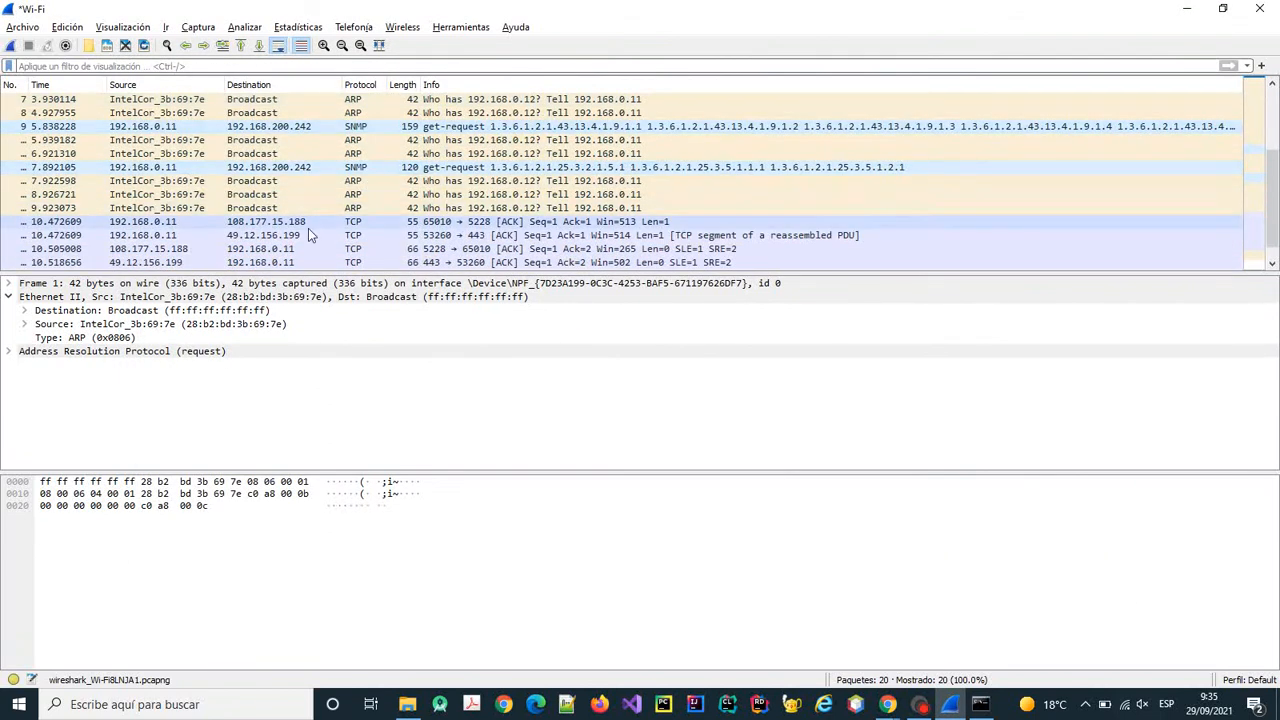
scroll(321, 207, "down", 1)
scroll(336, 208, "up", 3)
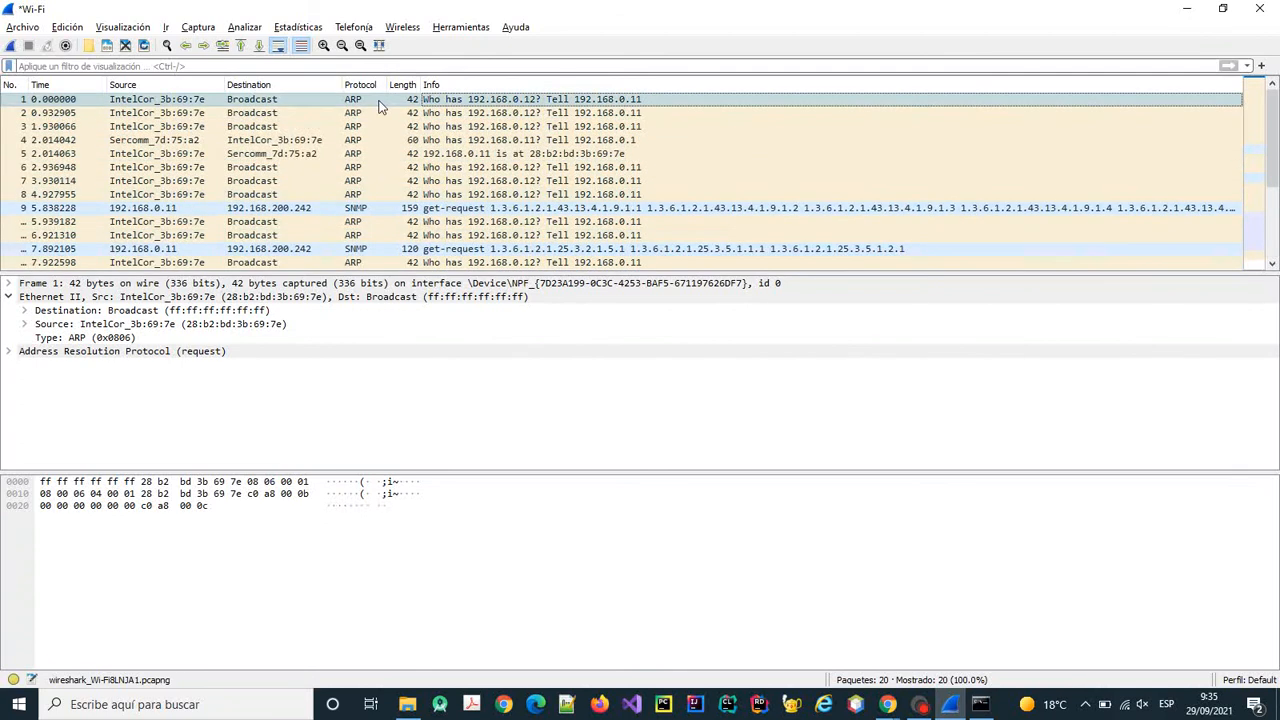
left_click(18, 66)
type("icmp")
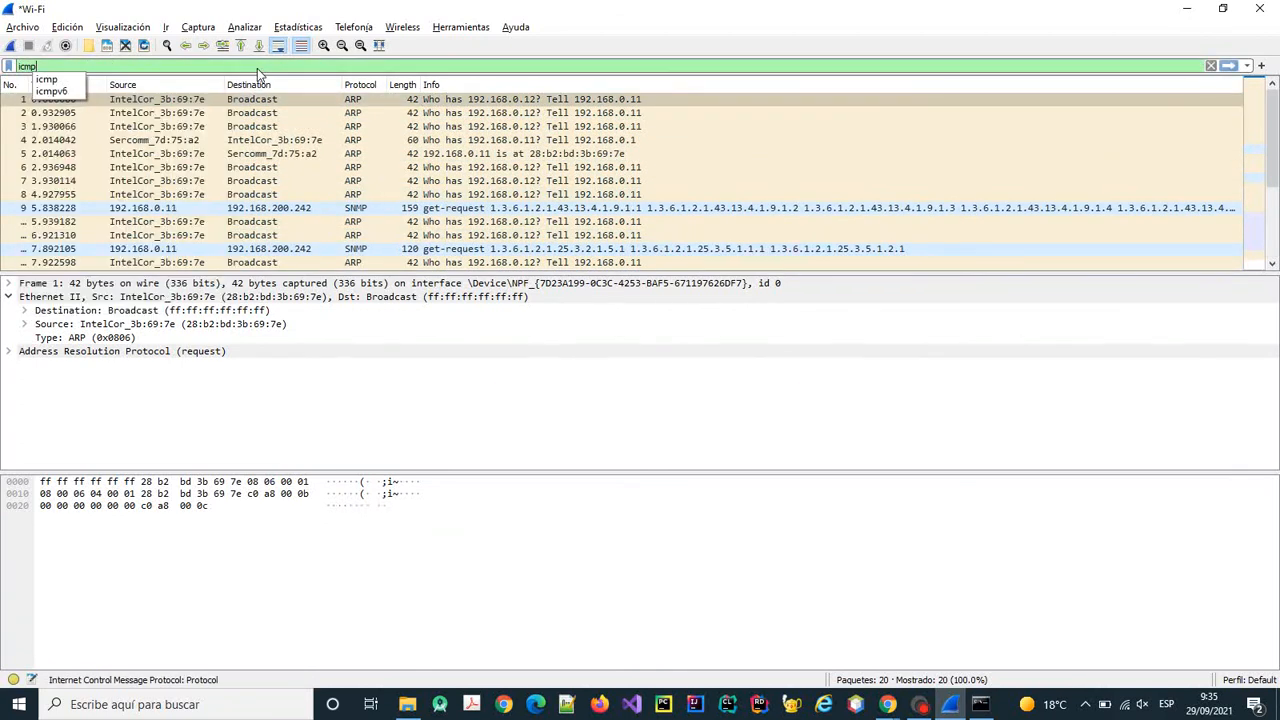
key("Return")
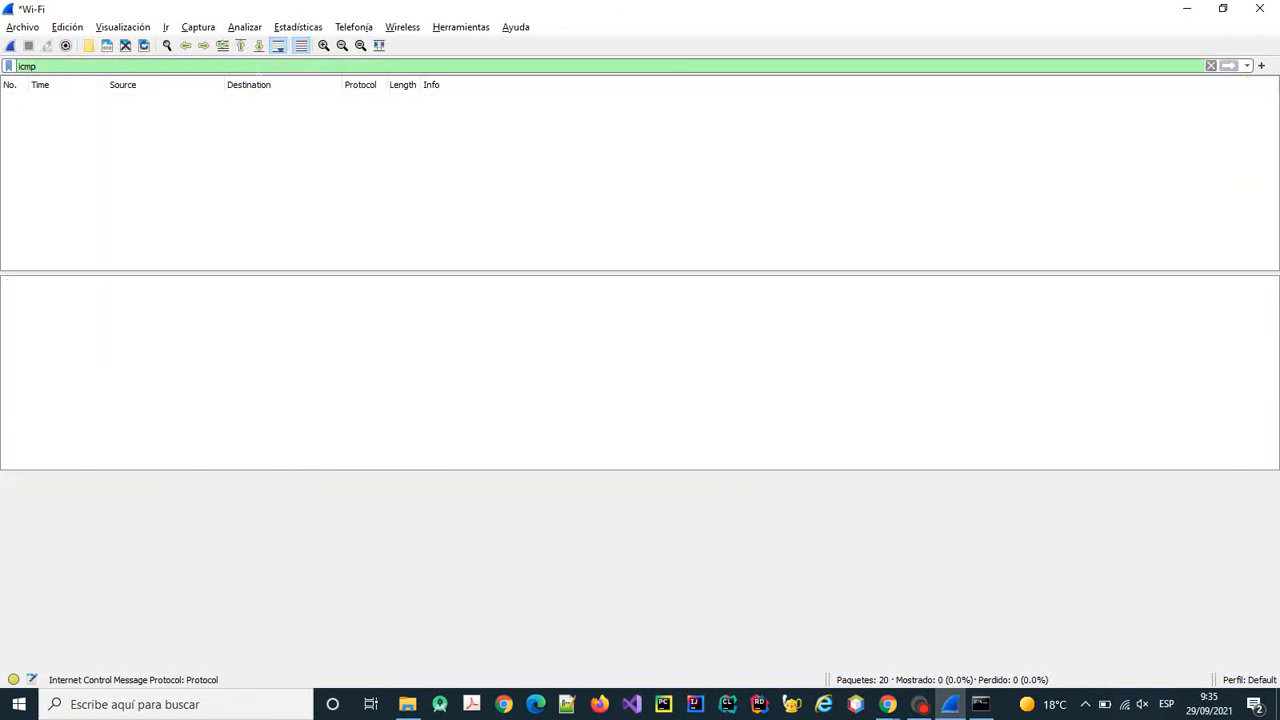
key("ctrl+a")
key("BackSpace")
type("dns")
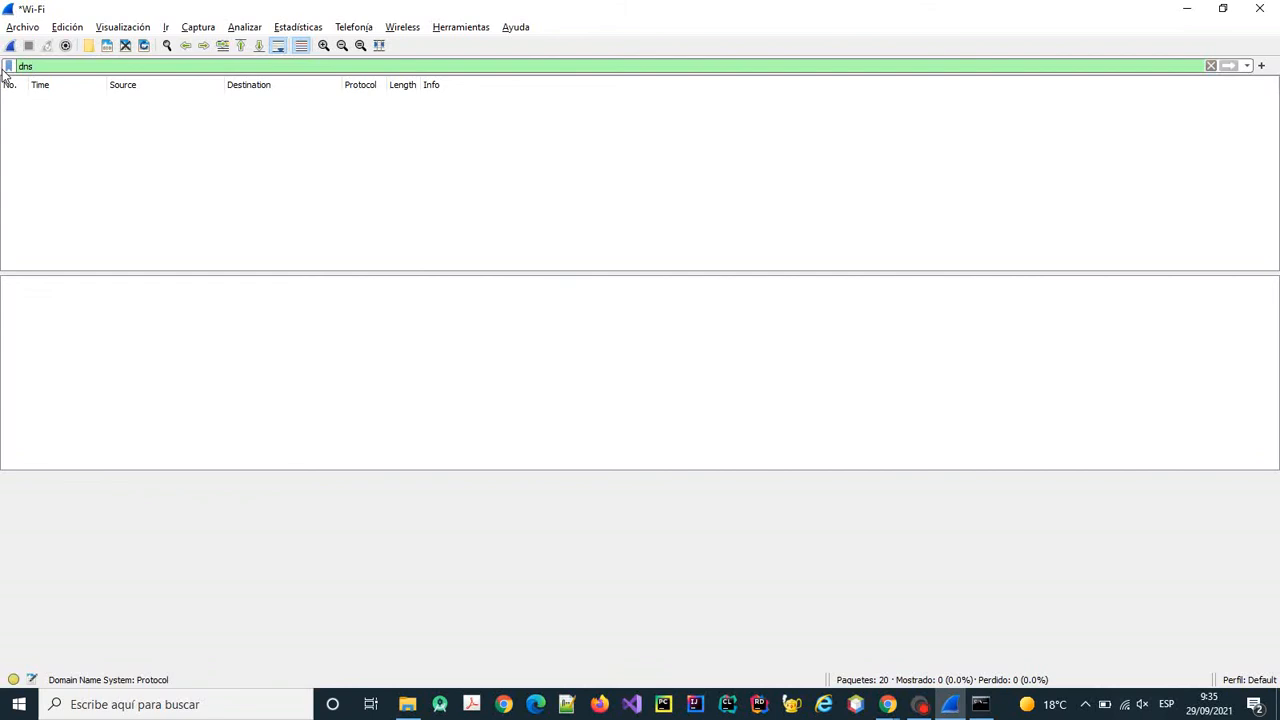
key("BackSpace")
key("BackSpace")
key("BackSpace")
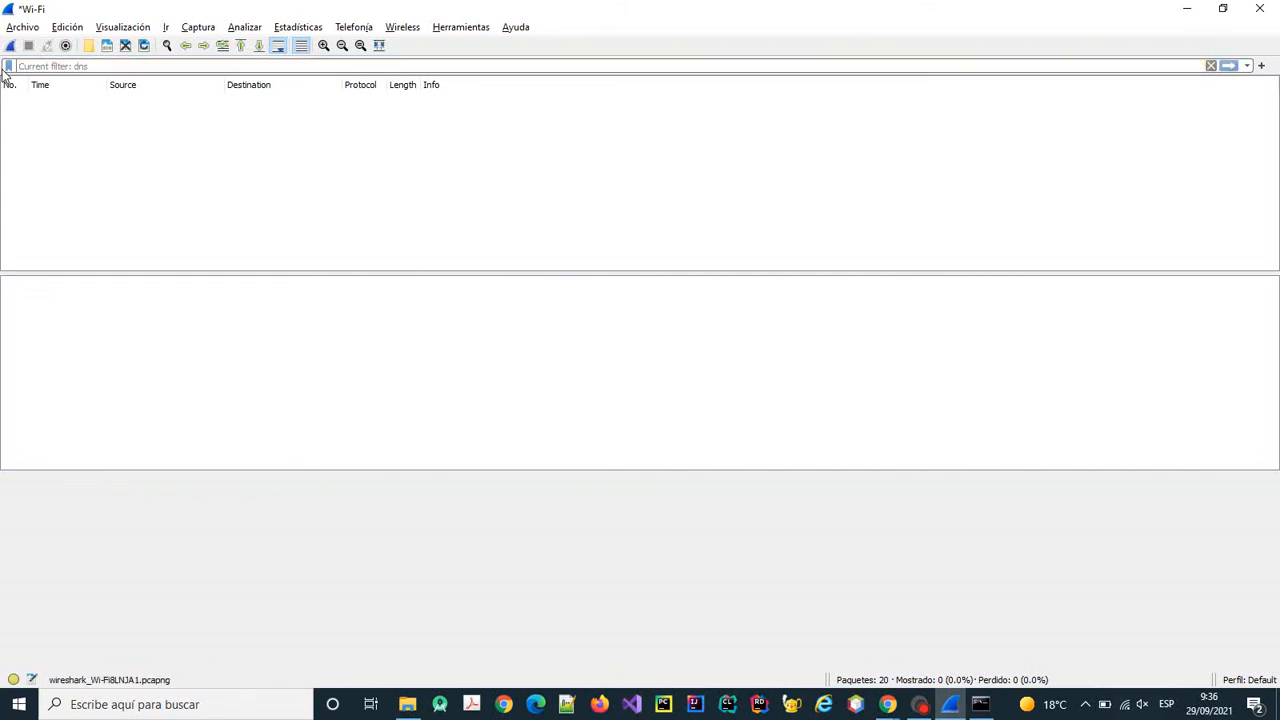
left_click(1211, 65)
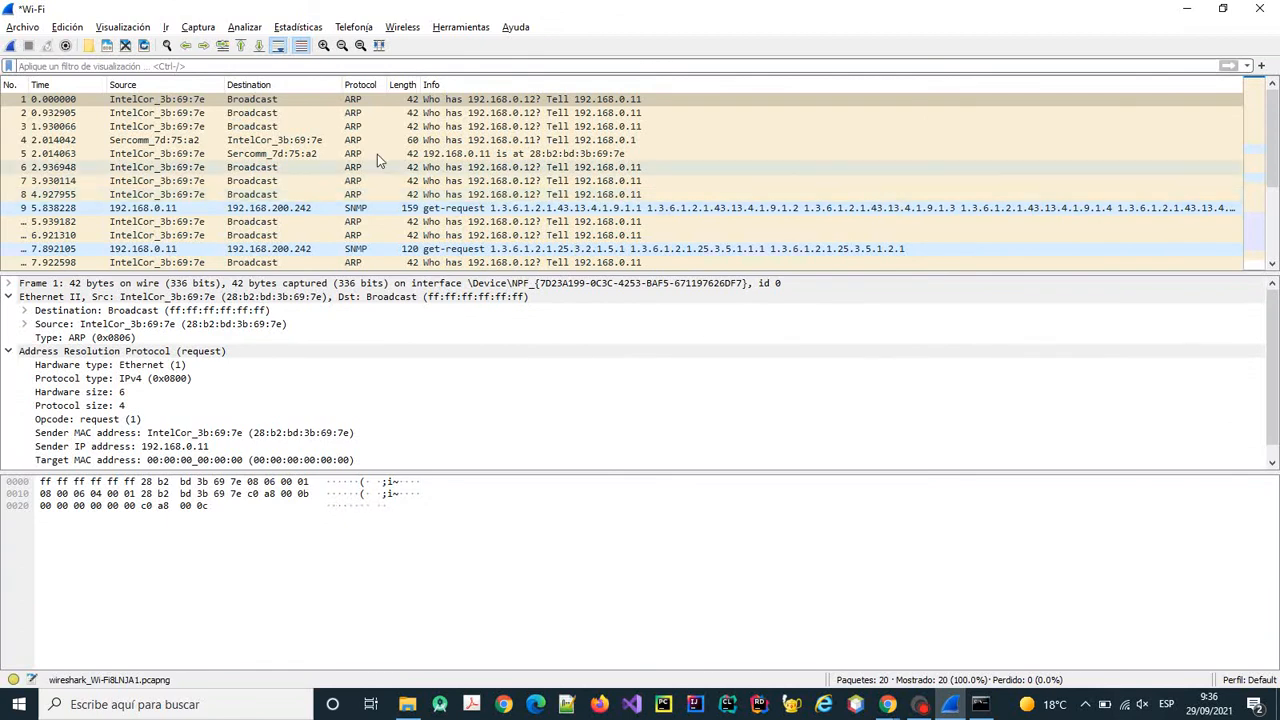
Inspect ARP requests in frames 1, 13 and 20, then switch to the Chrome assignment page.
left_click(362, 101)
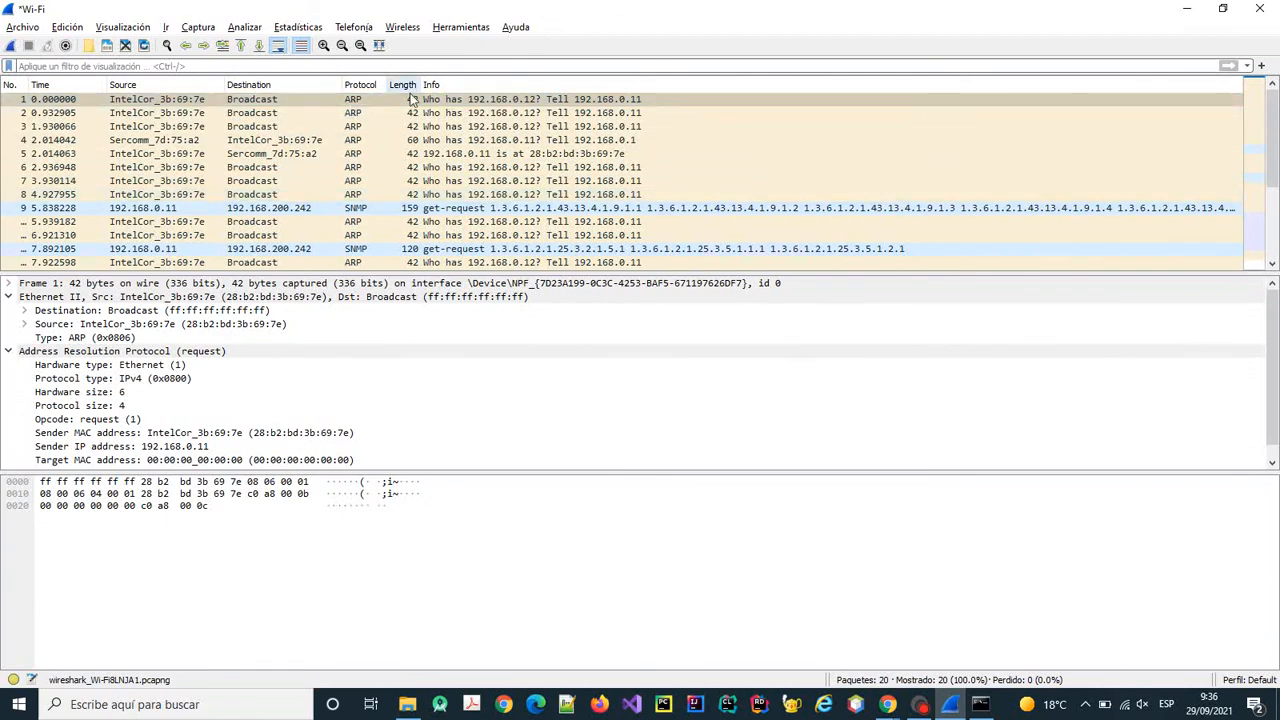
left_click(477, 262)
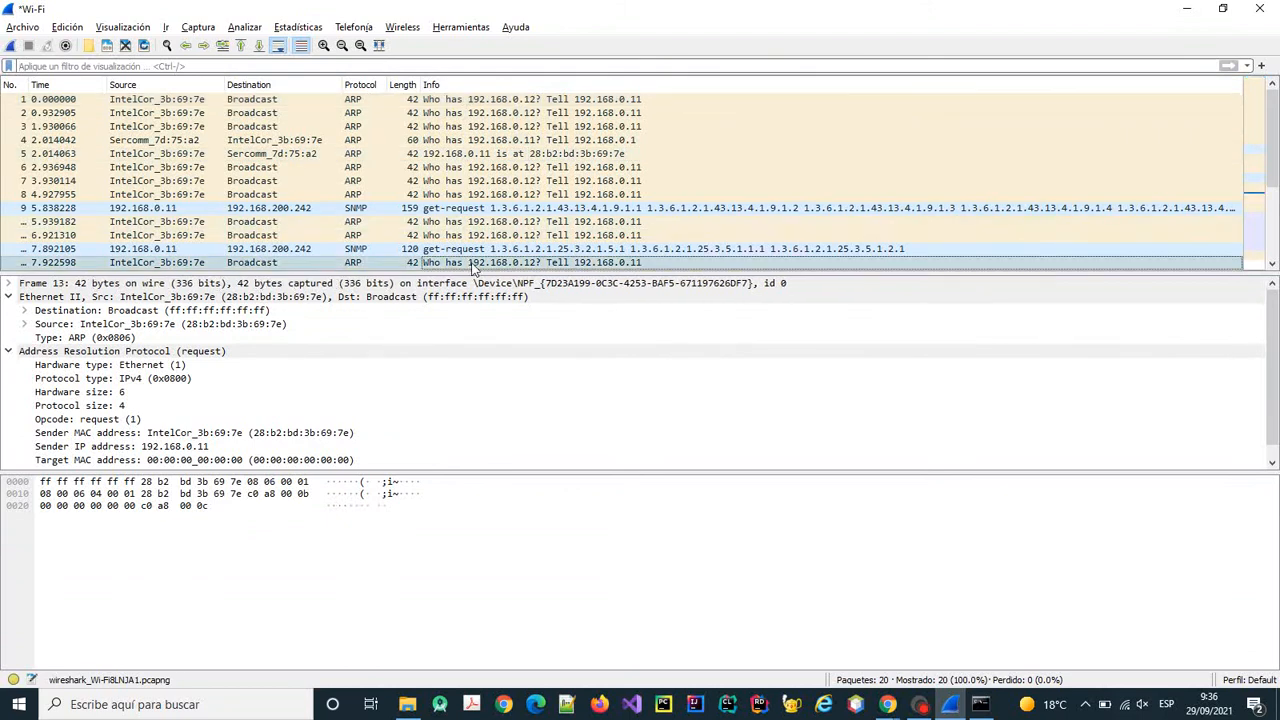
scroll(477, 265, "down", 2)
scroll(477, 265, "down", 1)
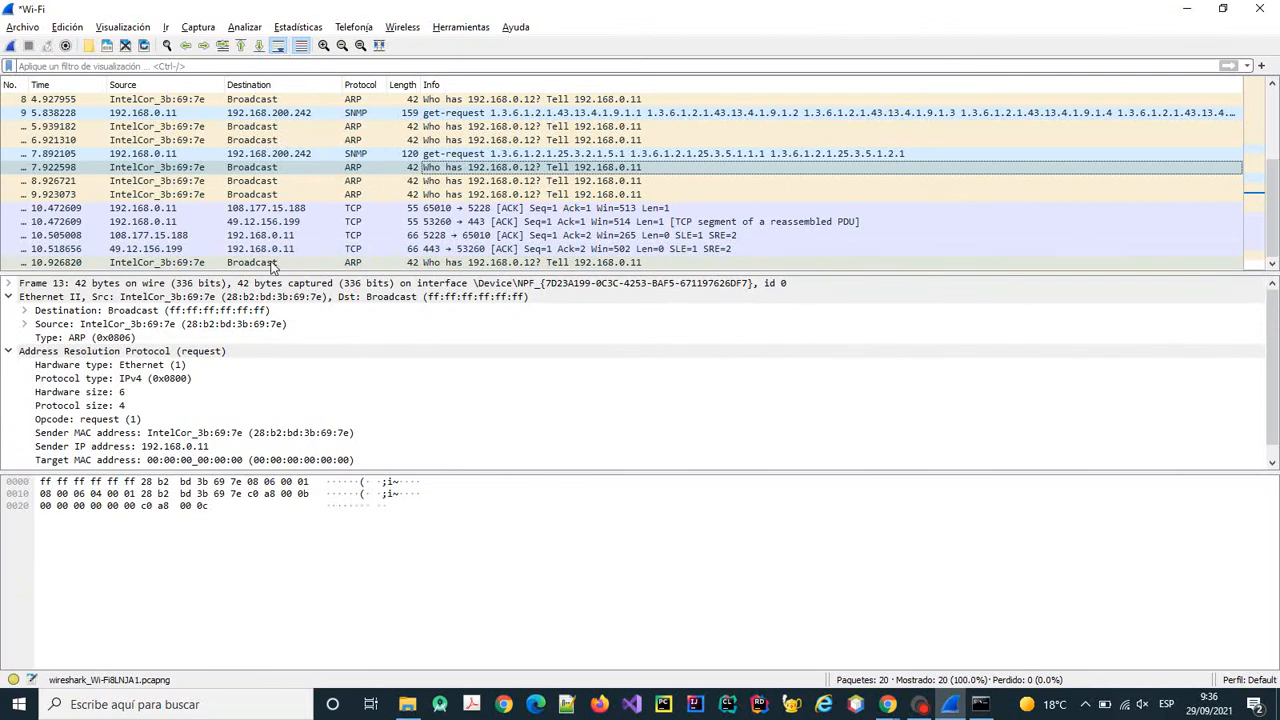
left_click(487, 263)
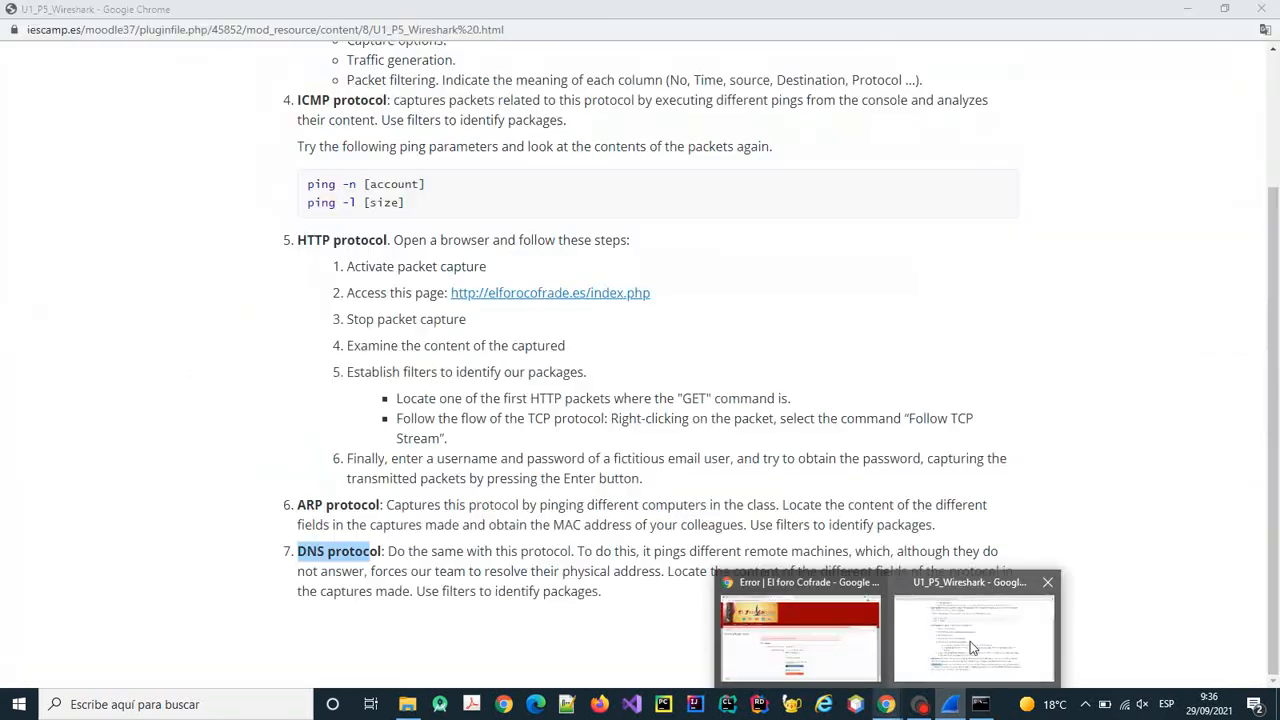
left_click(970, 641)
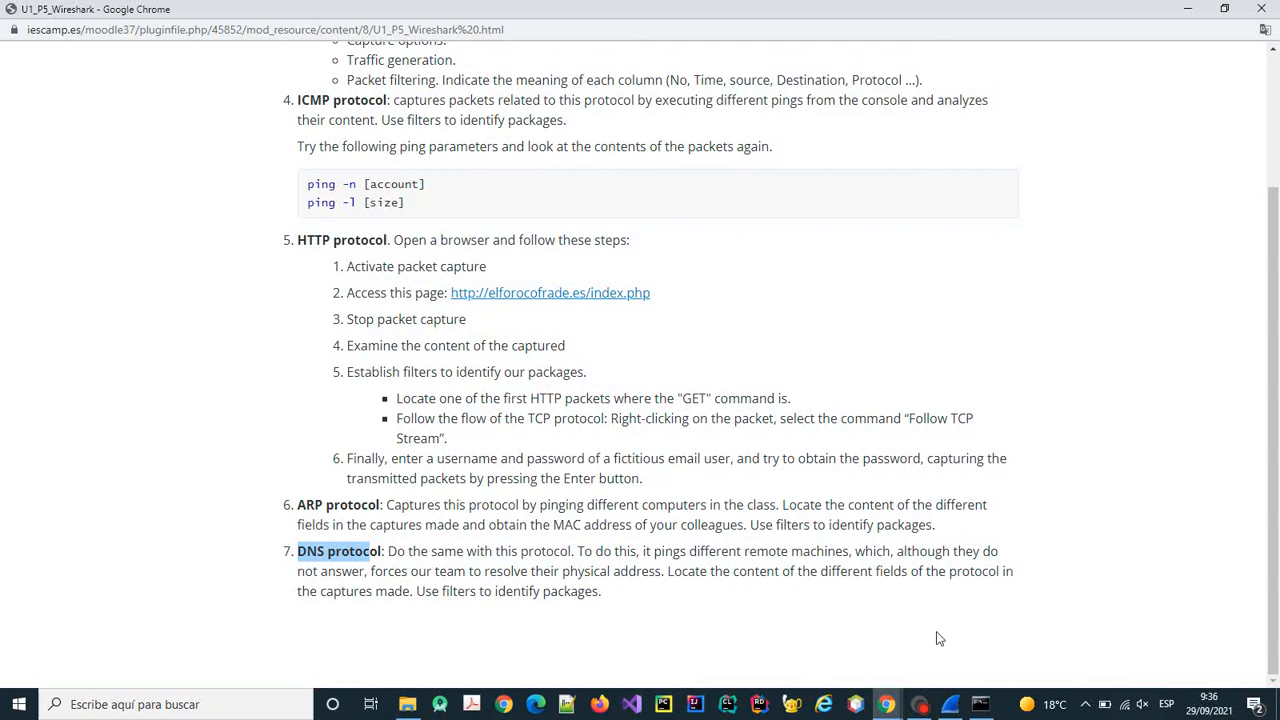
Return from the task 7 DNS instructions to the 20-packet Wireshark Wi-Fi capture.
mouse_move(962, 706)
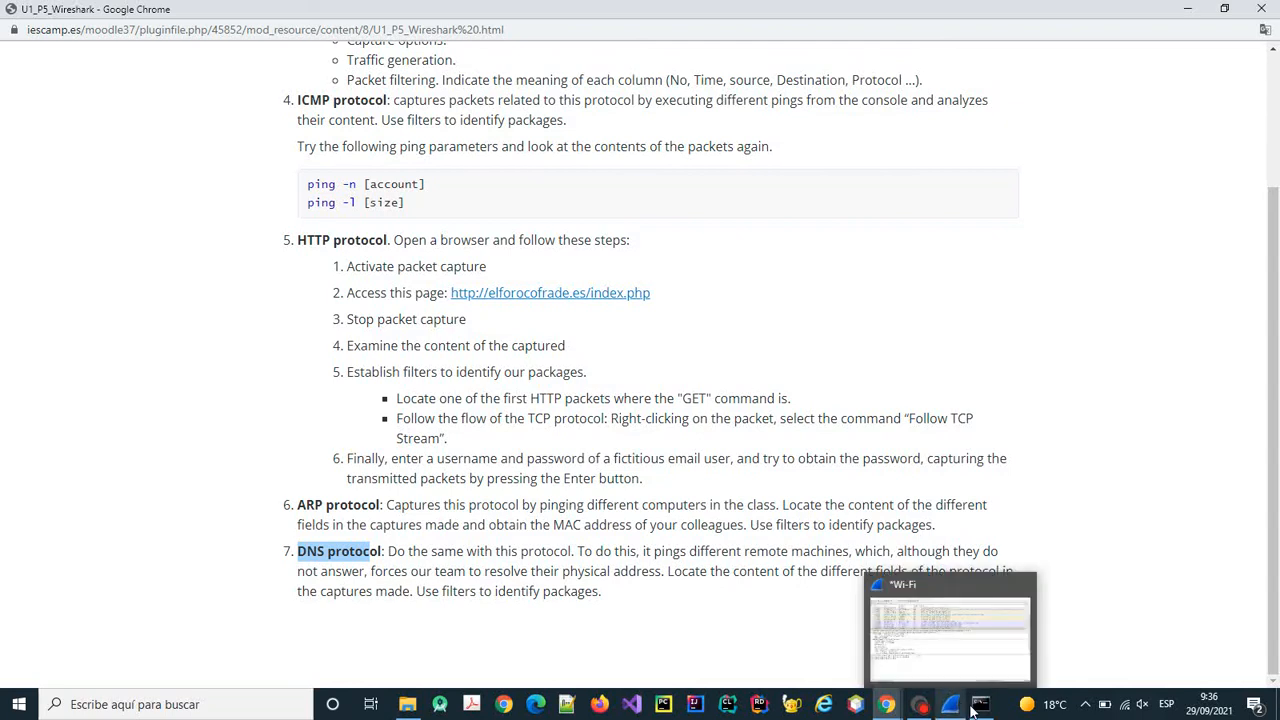
left_click(945, 621)
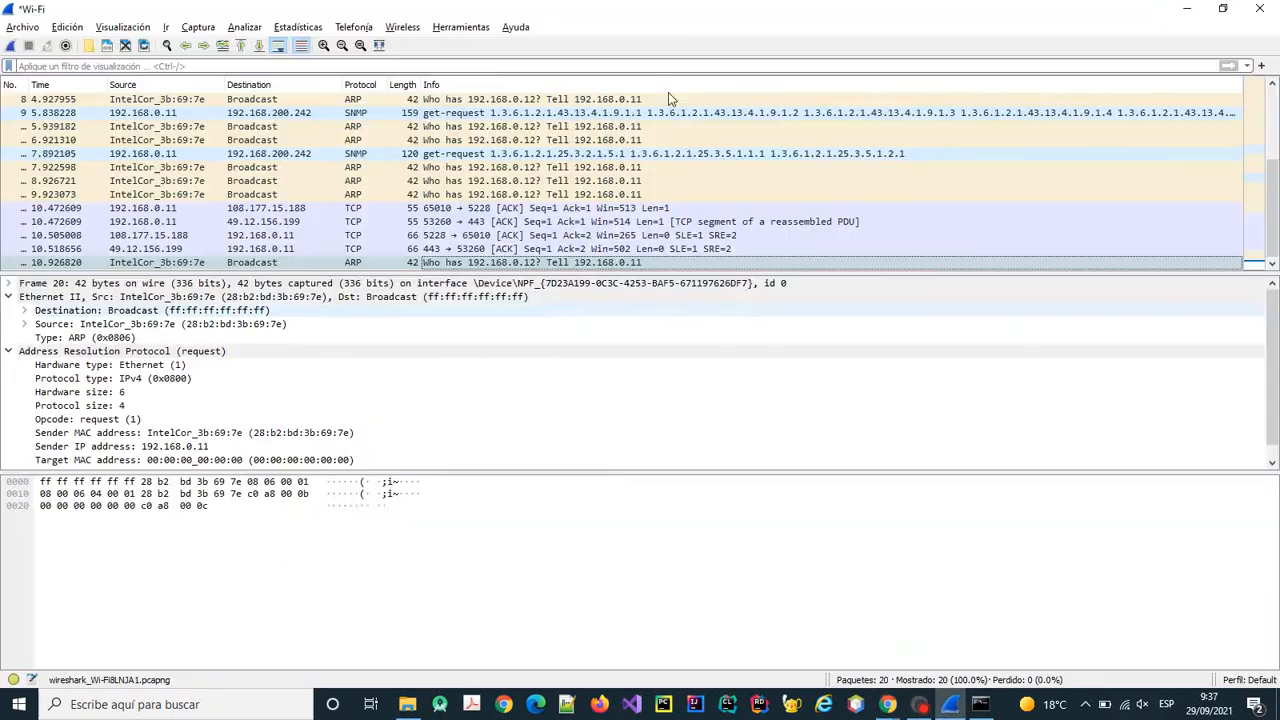
left_click(125, 45)
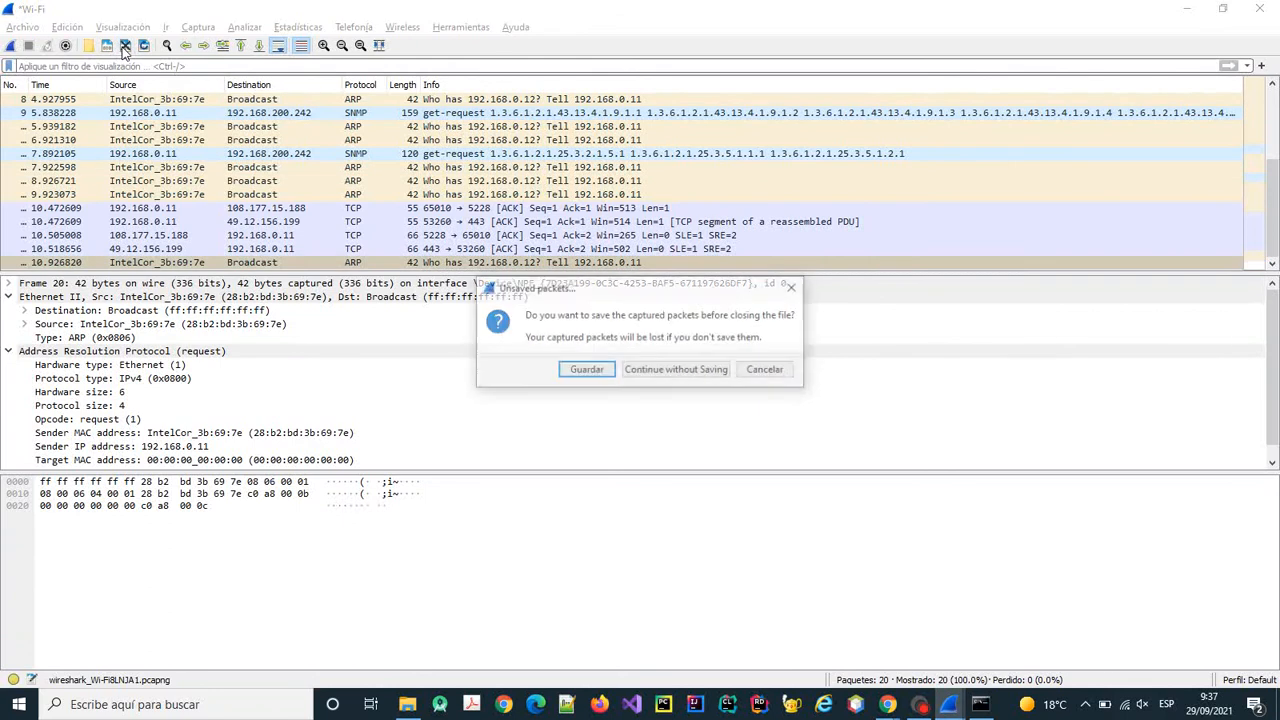
left_click(673, 370)
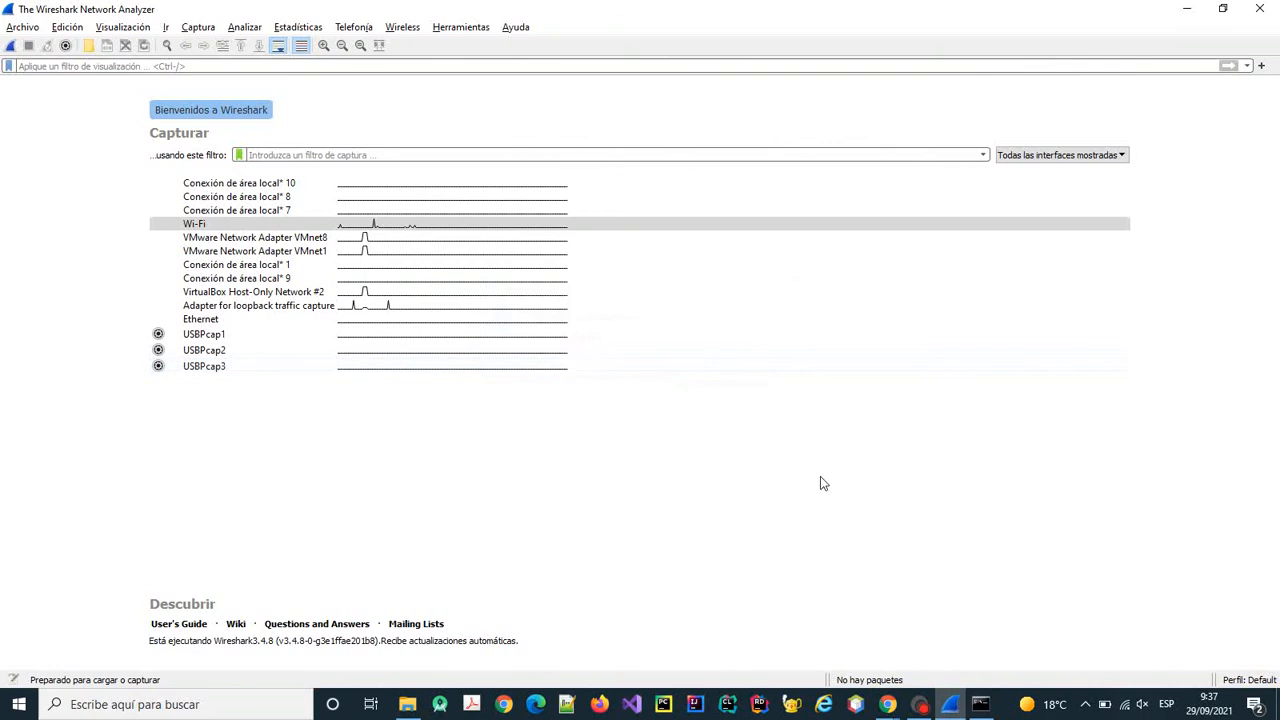
left_click(982, 704)
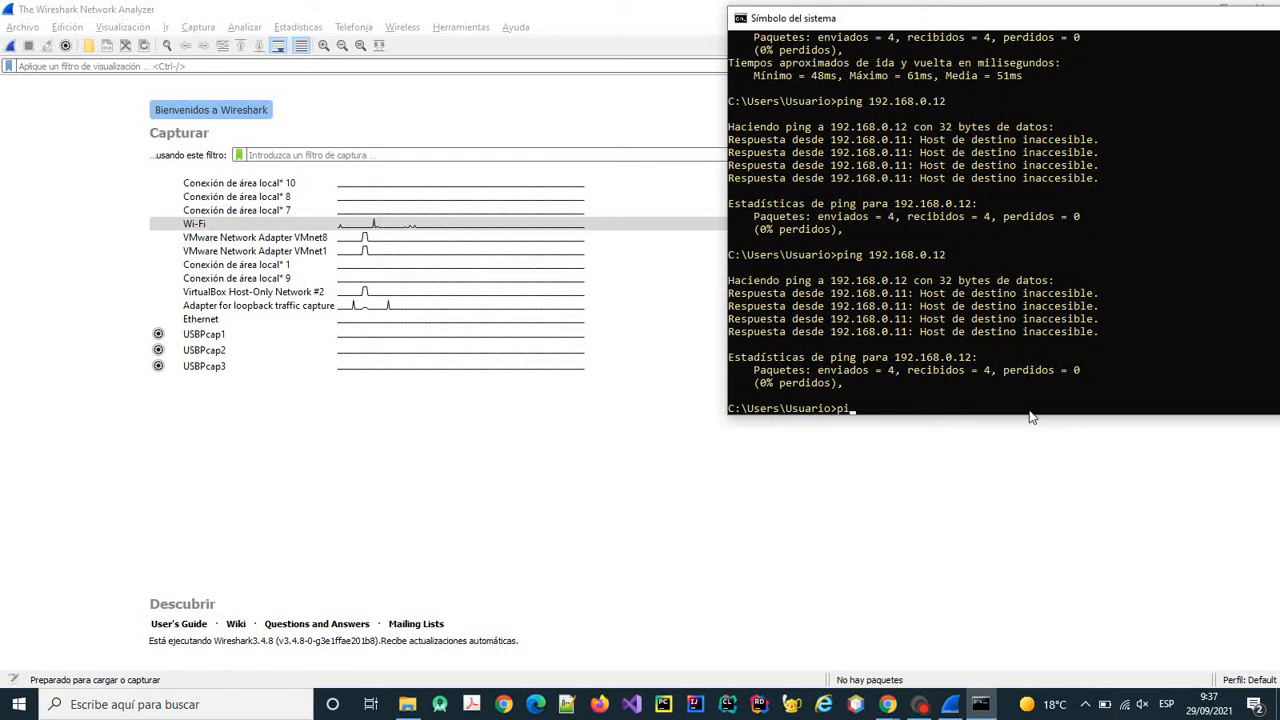
type("ng www.upv.es")
key("Return")
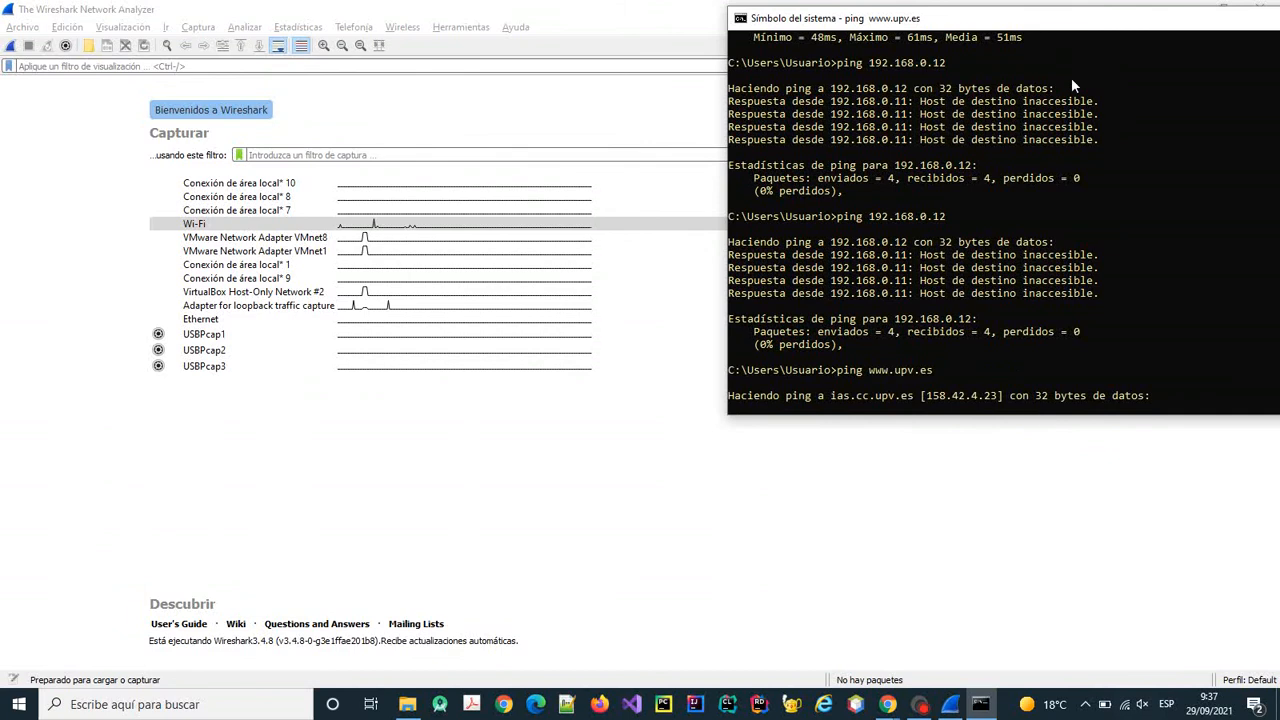
double_click(1047, 20)
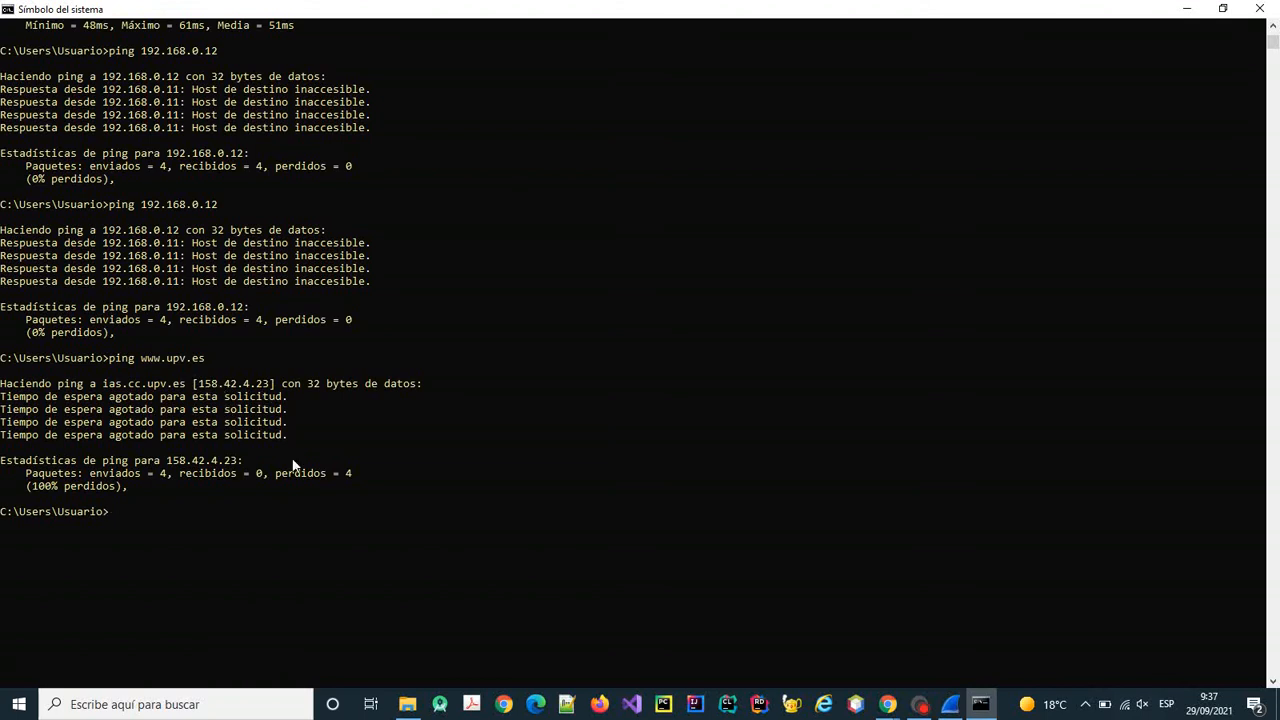
left_click(950, 704)
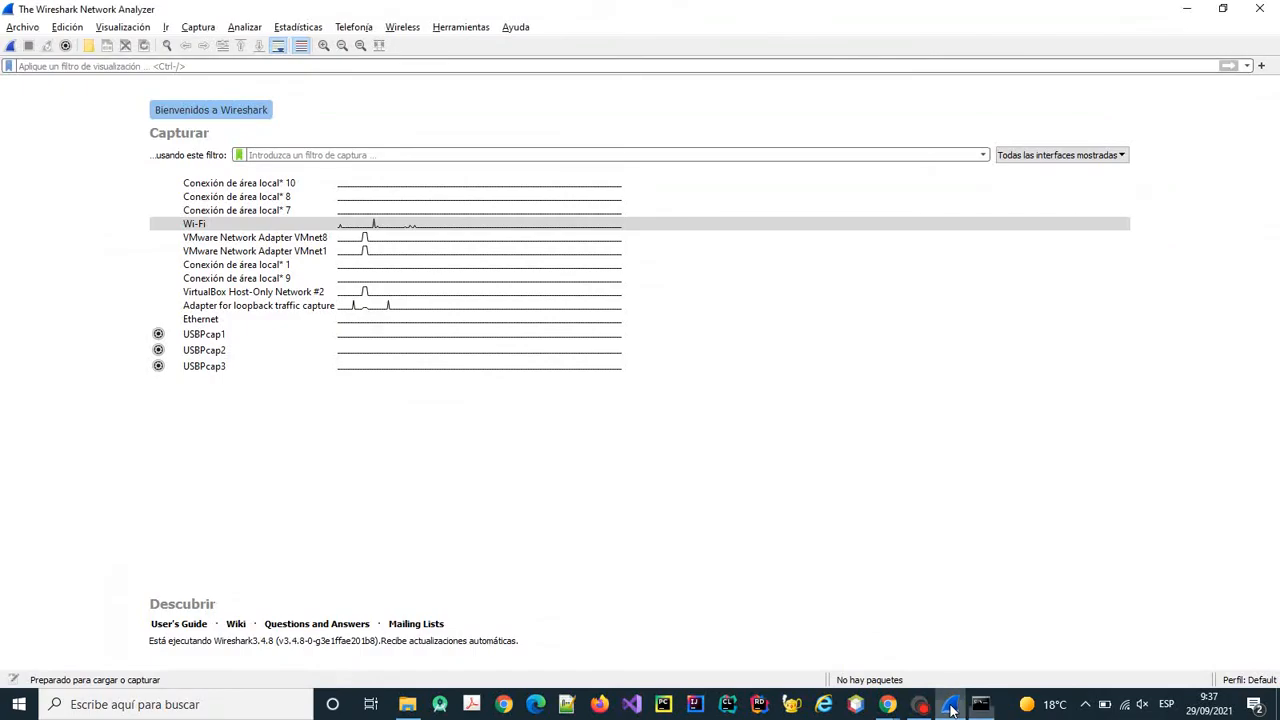
left_click(9, 46)
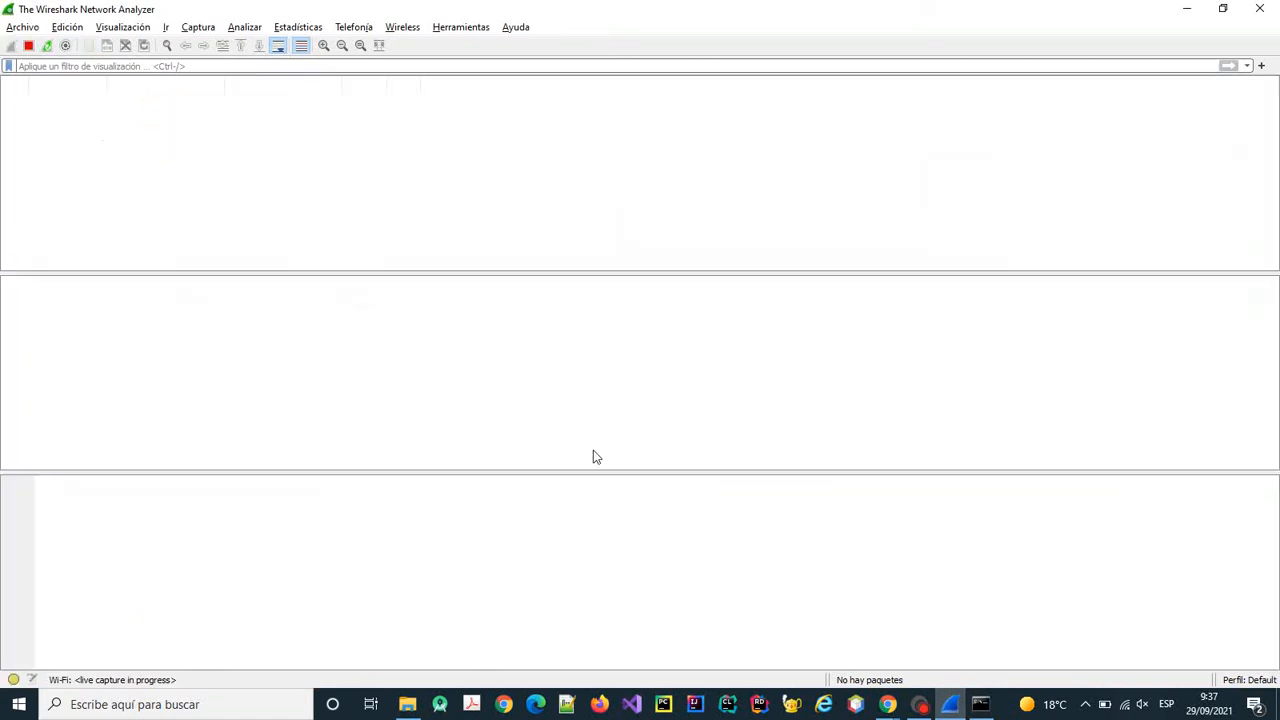
left_click(981, 704)
key("Up")
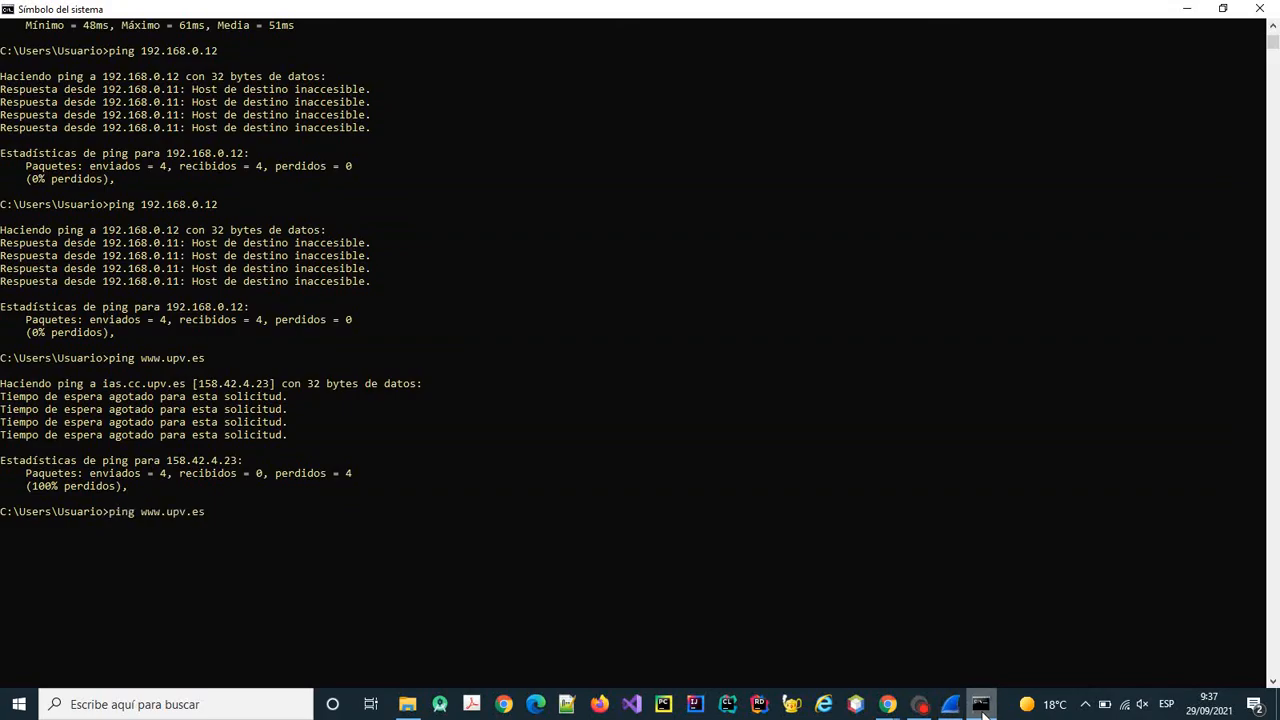
key("Return")
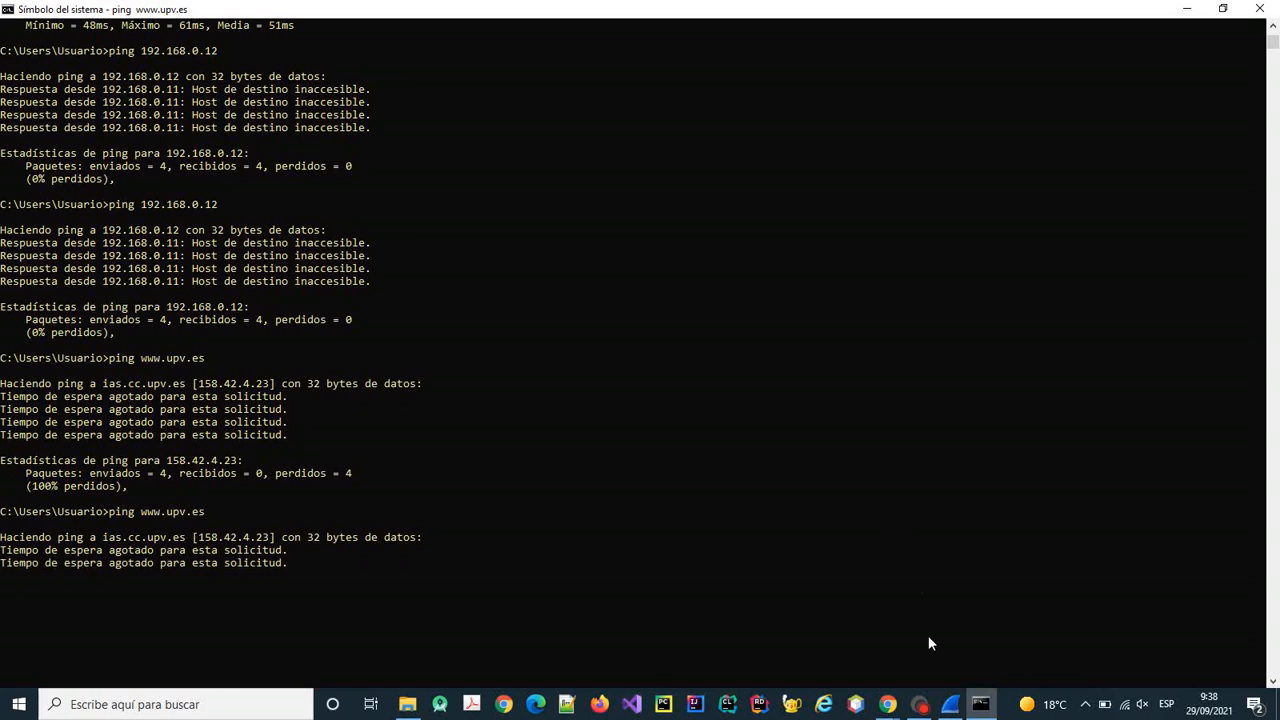
left_click(919, 711)
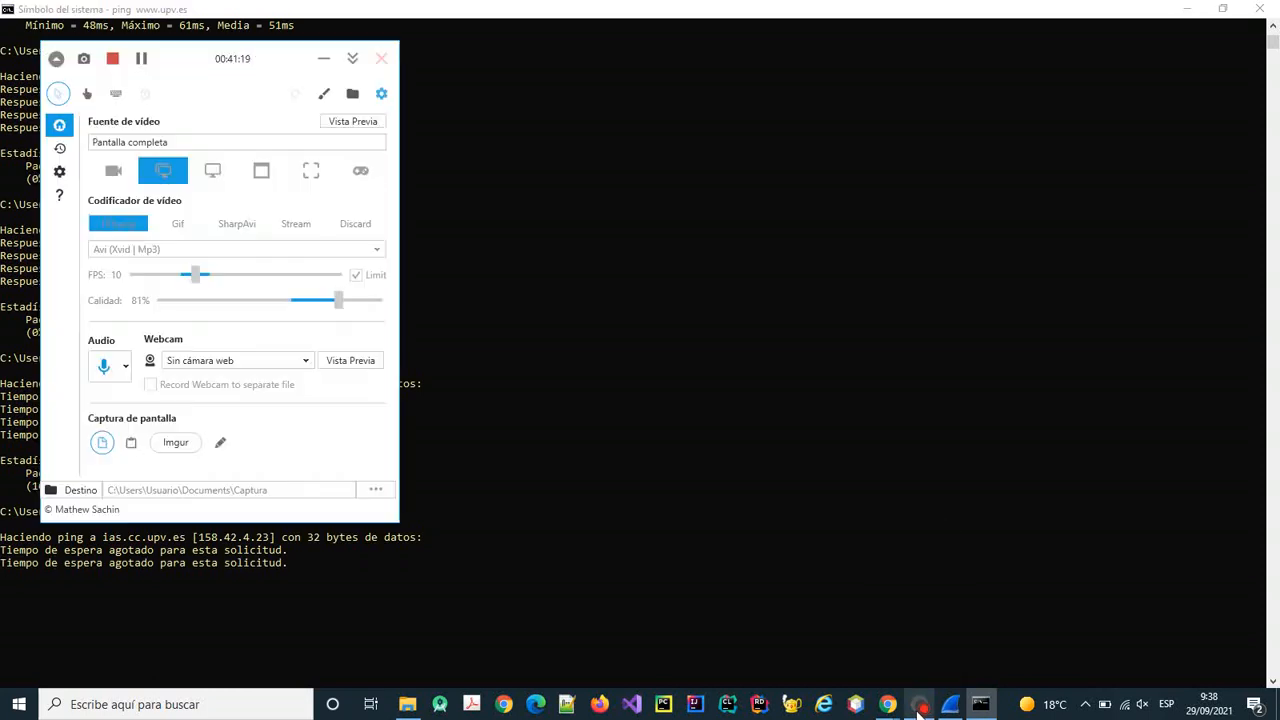
left_click(983, 710)
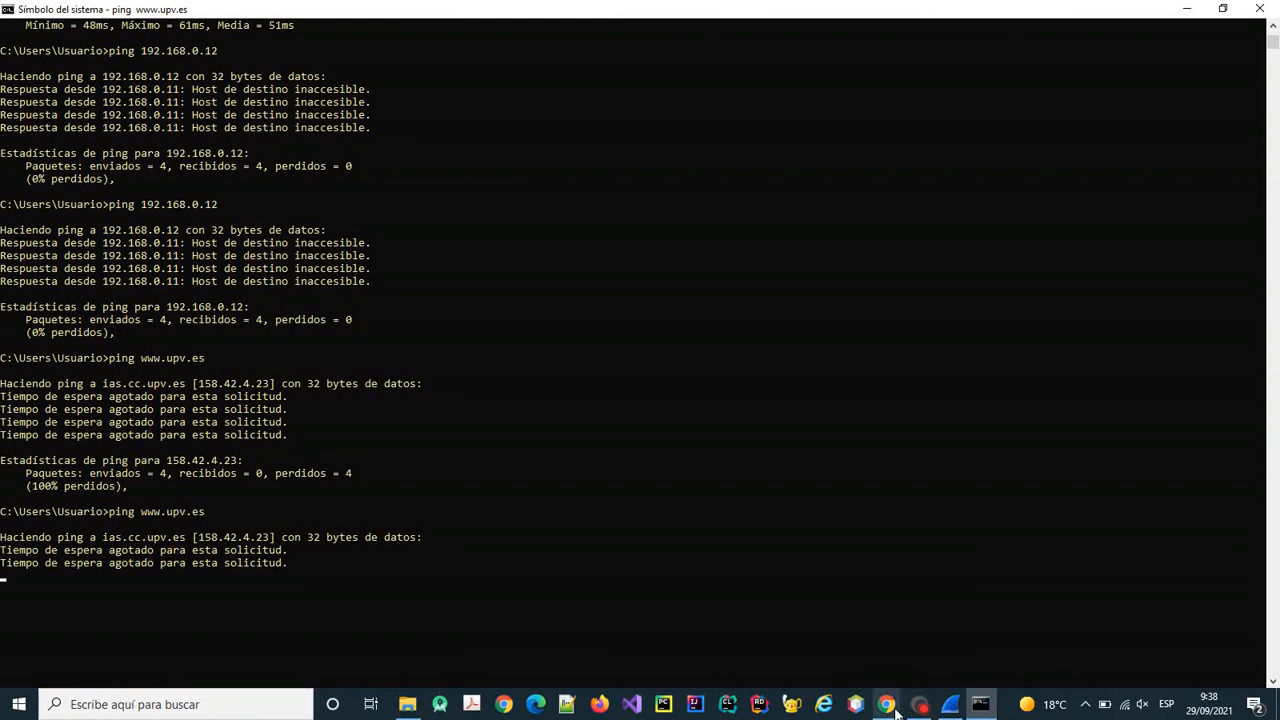
mouse_move(951, 713)
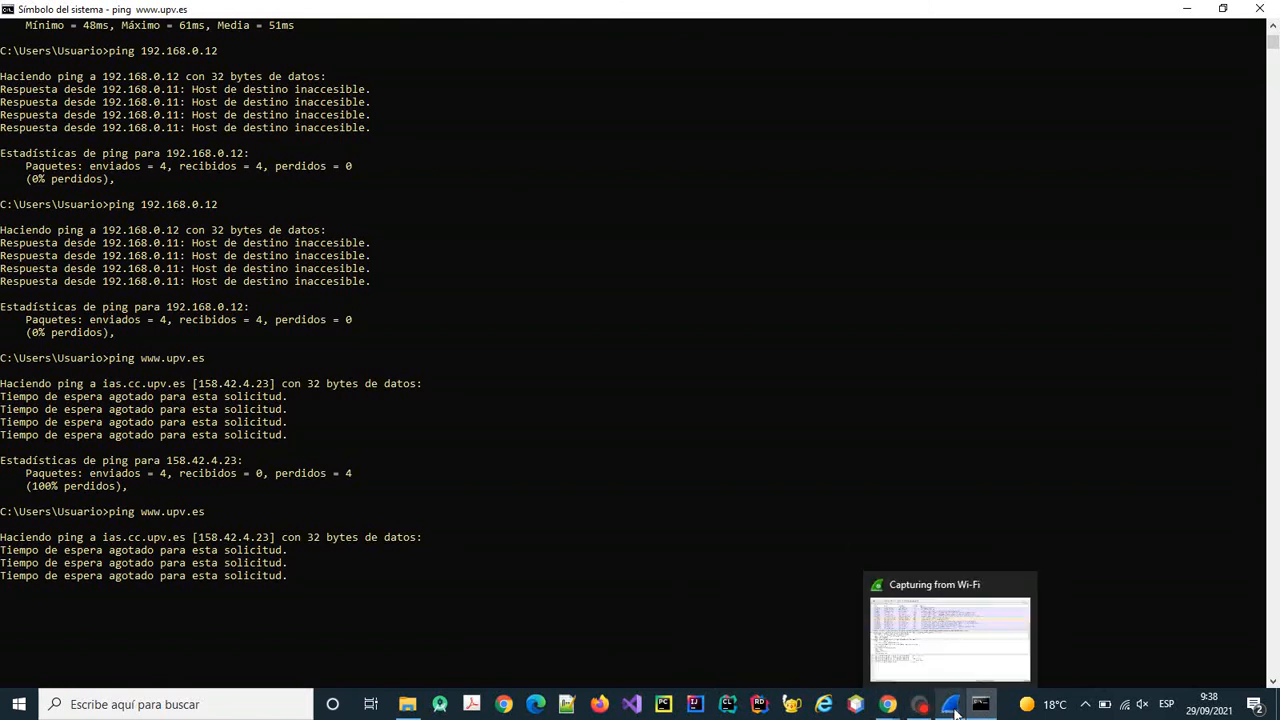
Stop the Wi-Fi capture after the ping ends and scroll through the 79 packets.
left_click(953, 708)
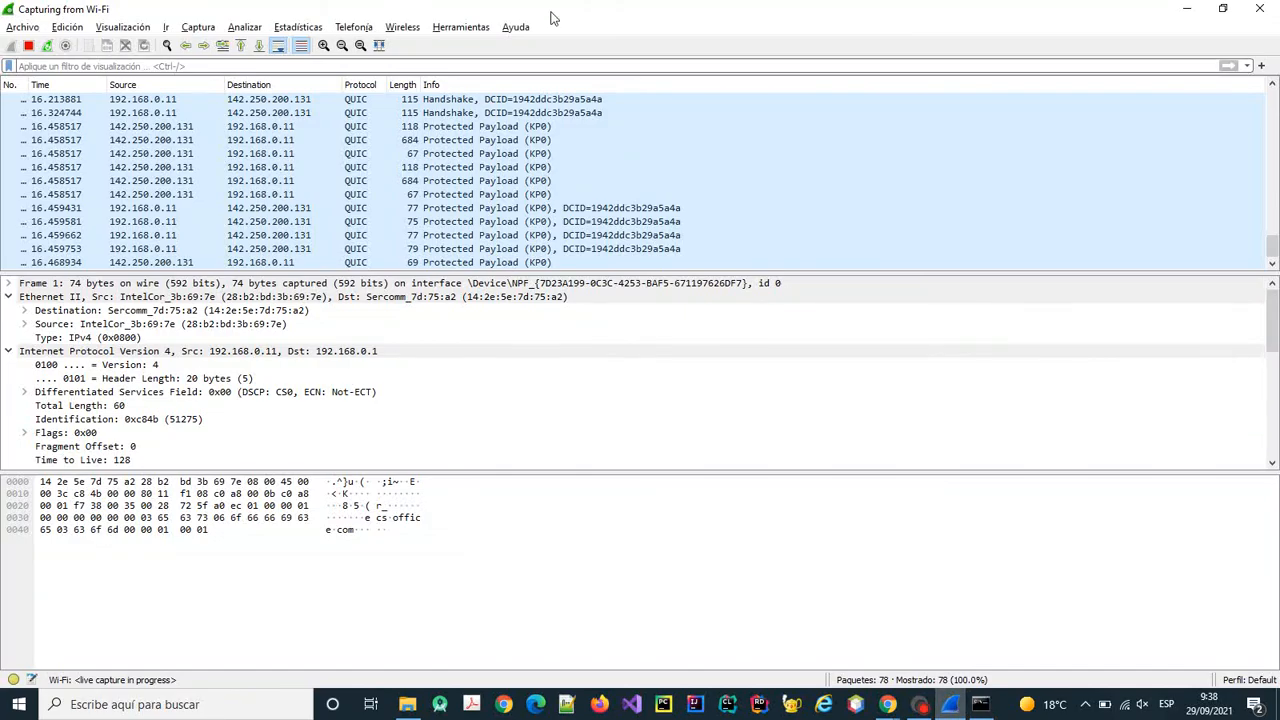
left_click(29, 47)
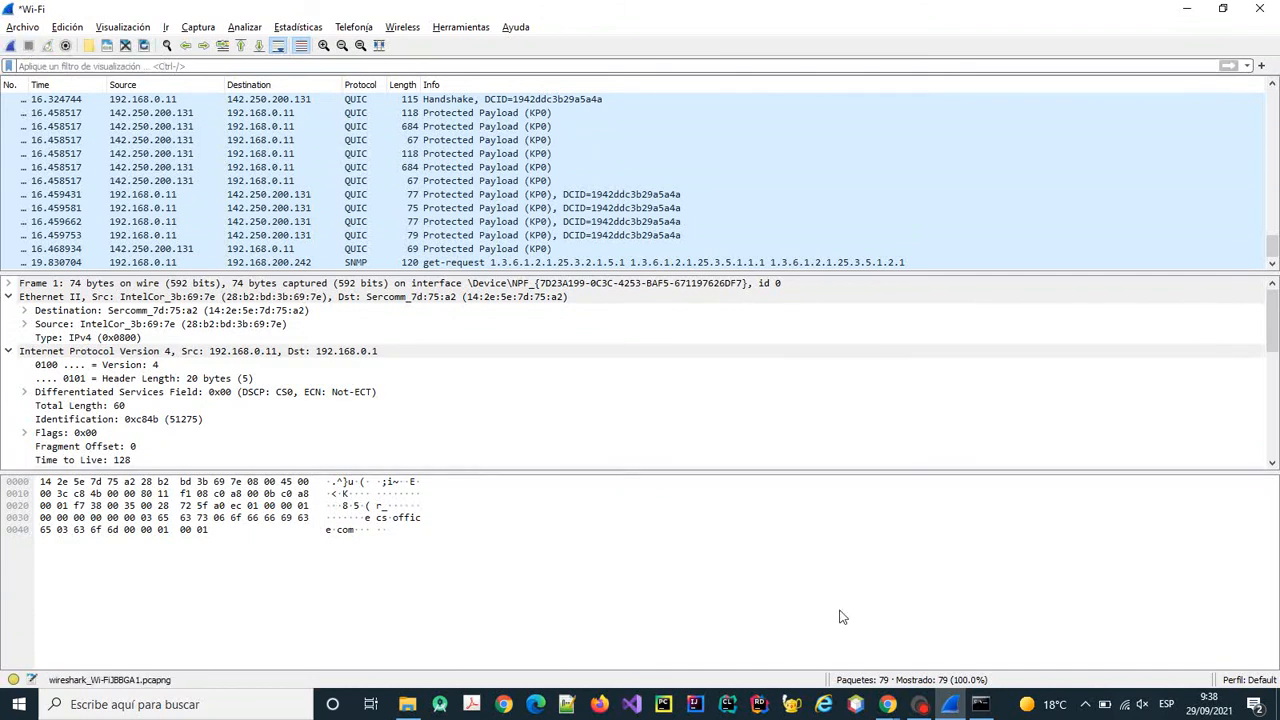
left_click(984, 706)
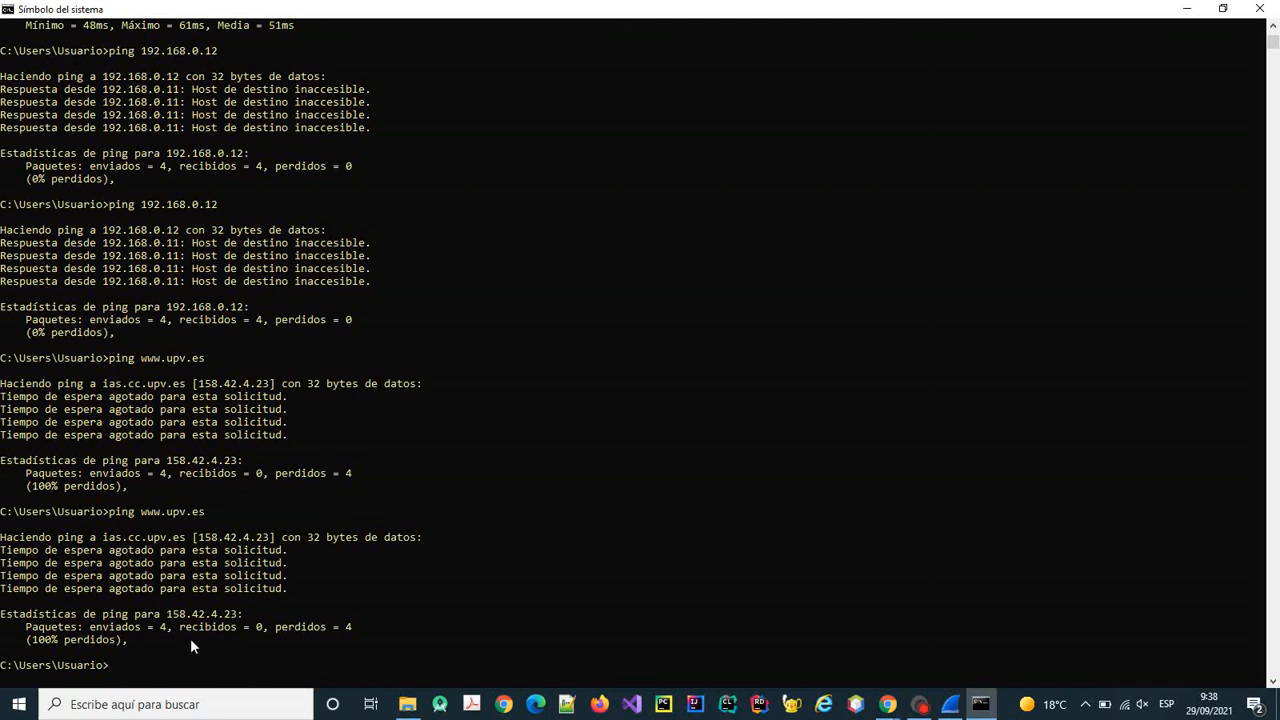
left_click(948, 706)
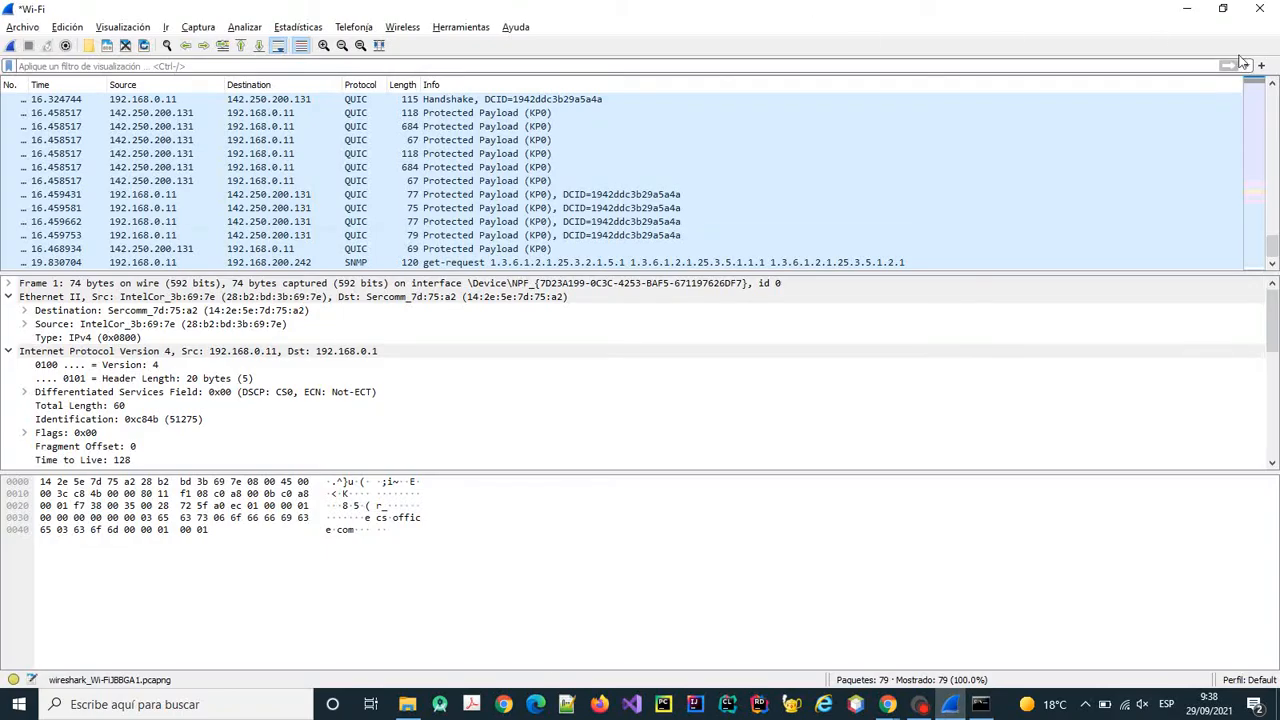
left_click_drag(1273, 246, 1273, 92)
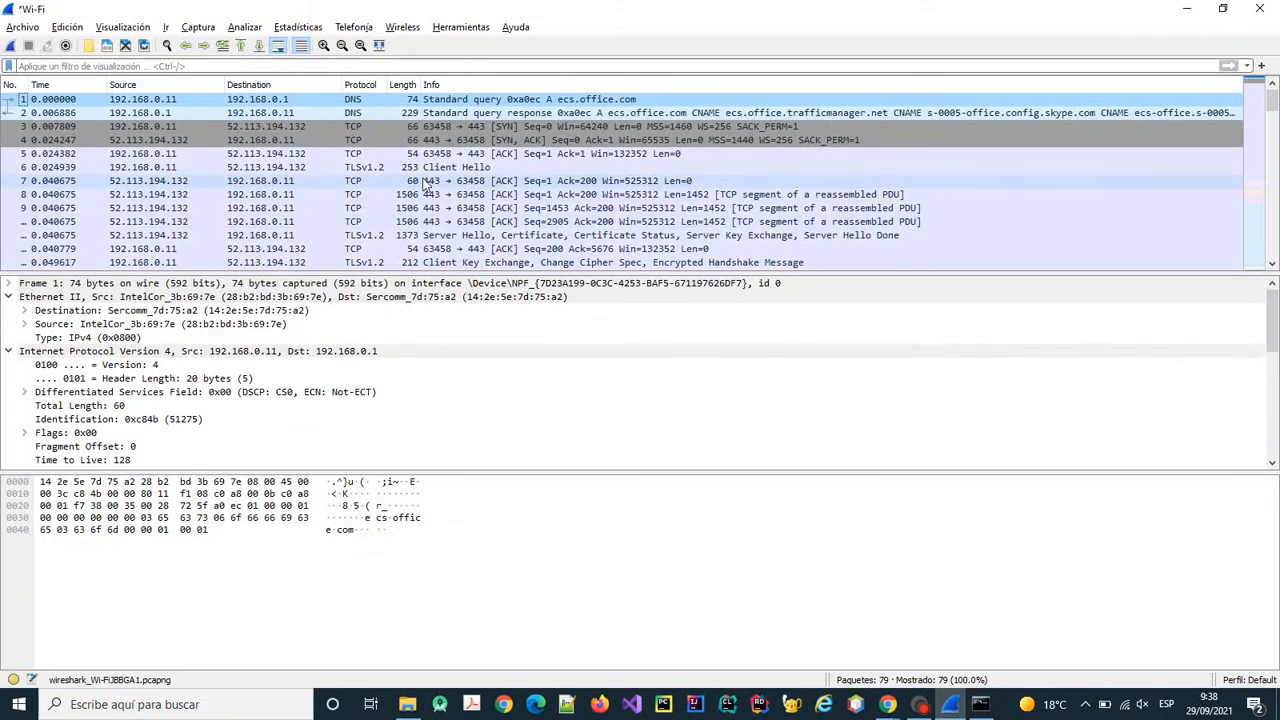
scroll(452, 169, "down", 1)
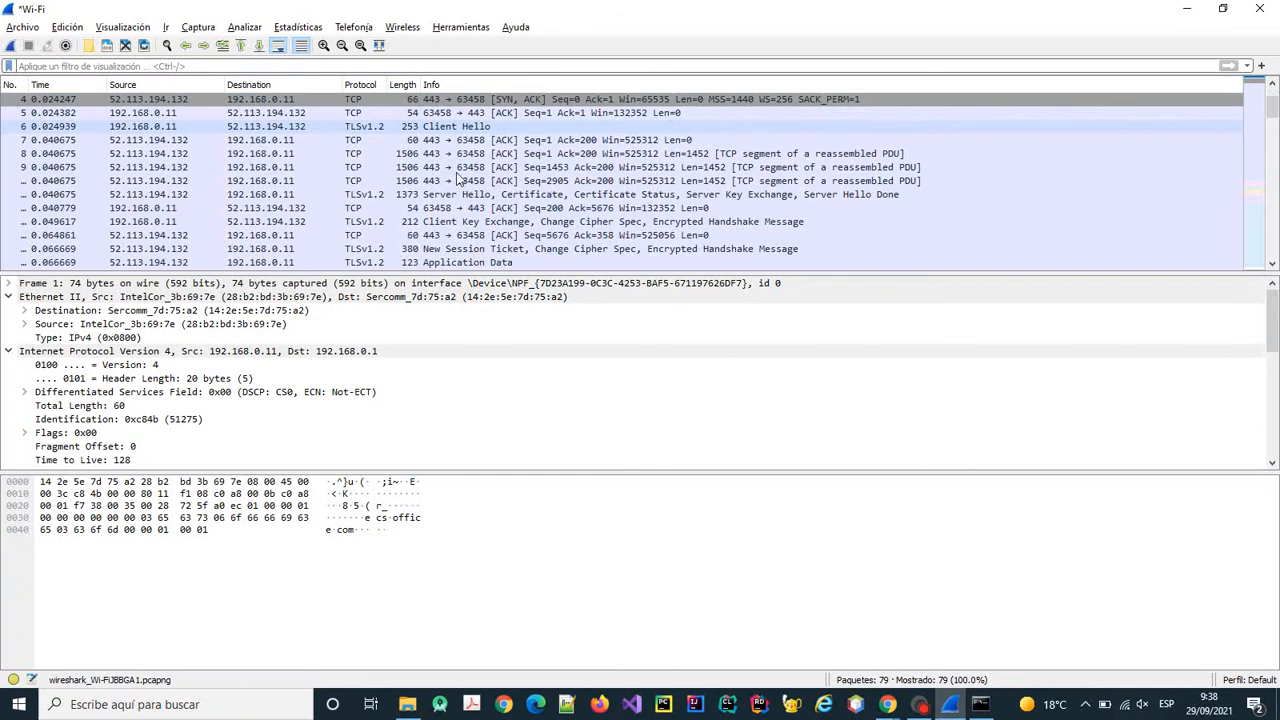
left_click(980, 706)
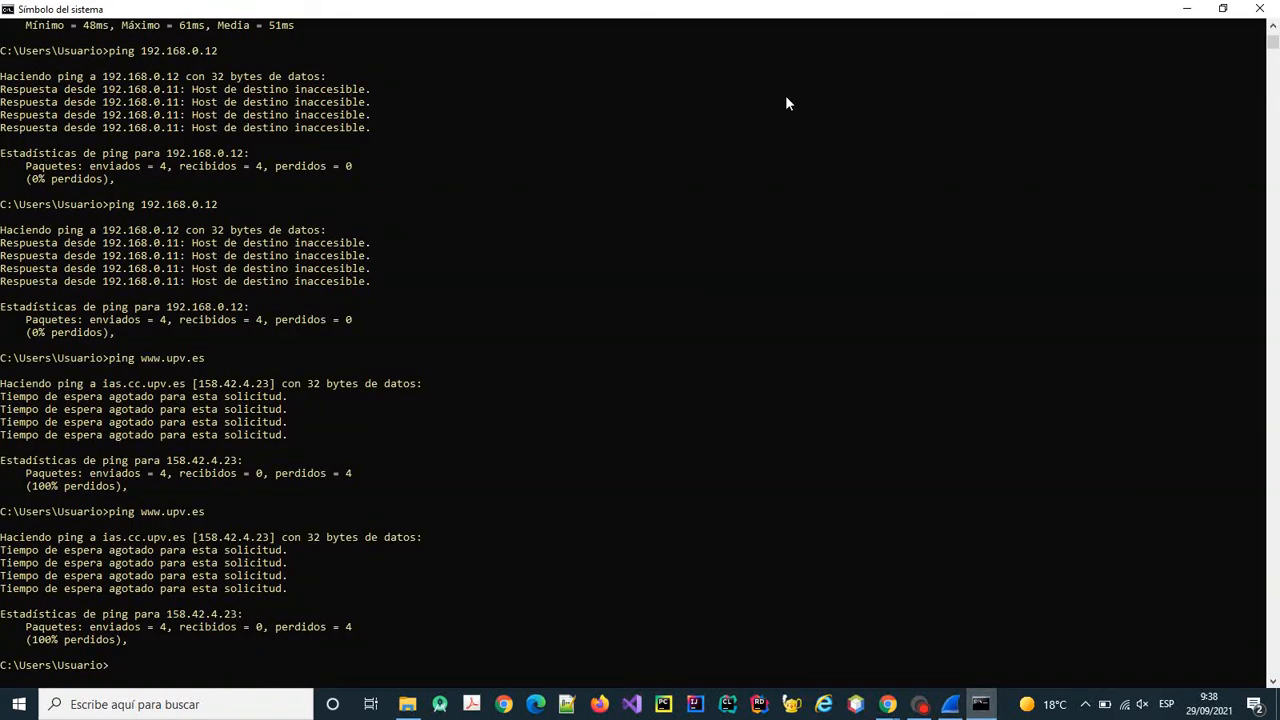
left_click(950, 712)
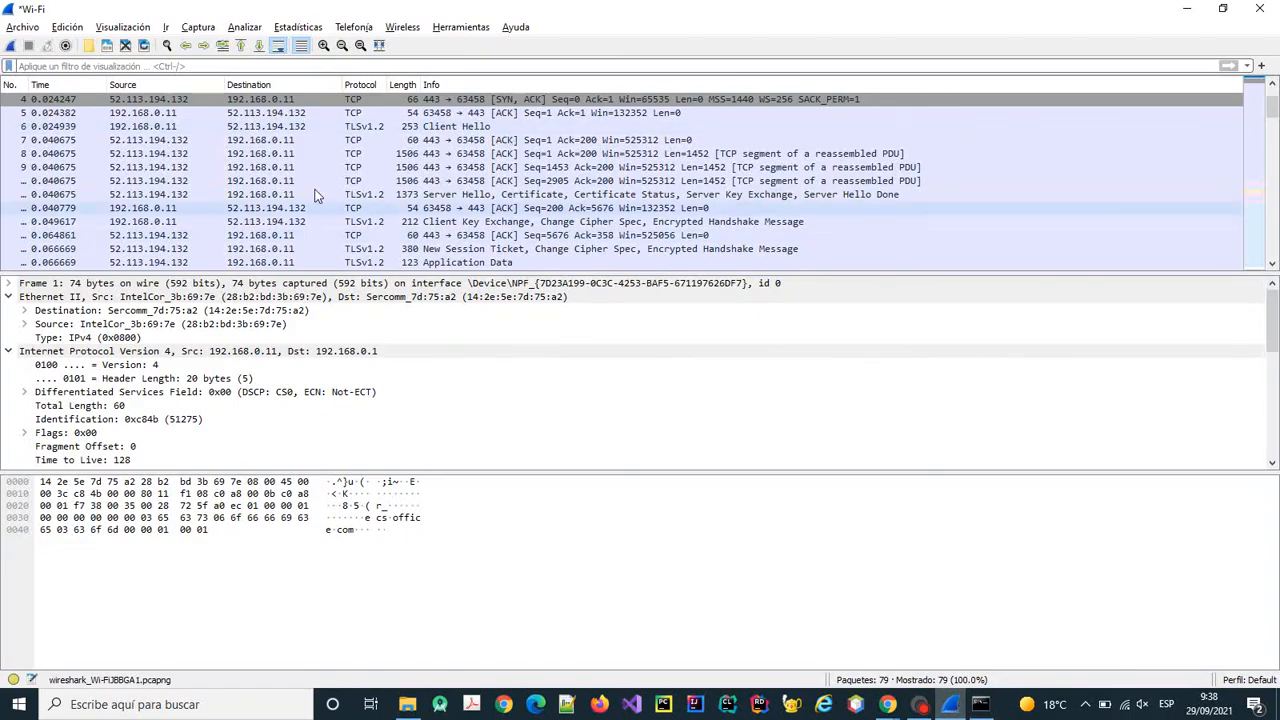
scroll(322, 136, "down", 5)
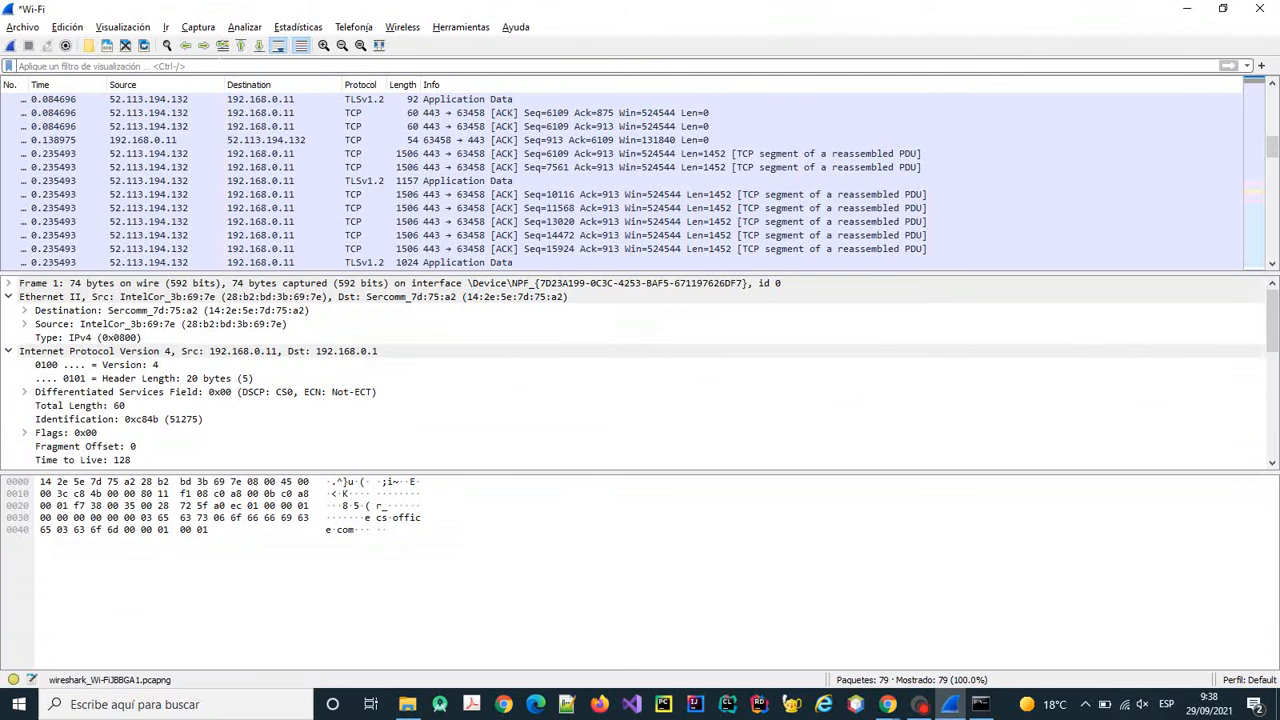
Apply an icmp display filter, then replace it with dns to show four packets.
left_click(20, 66)
type("icmp")
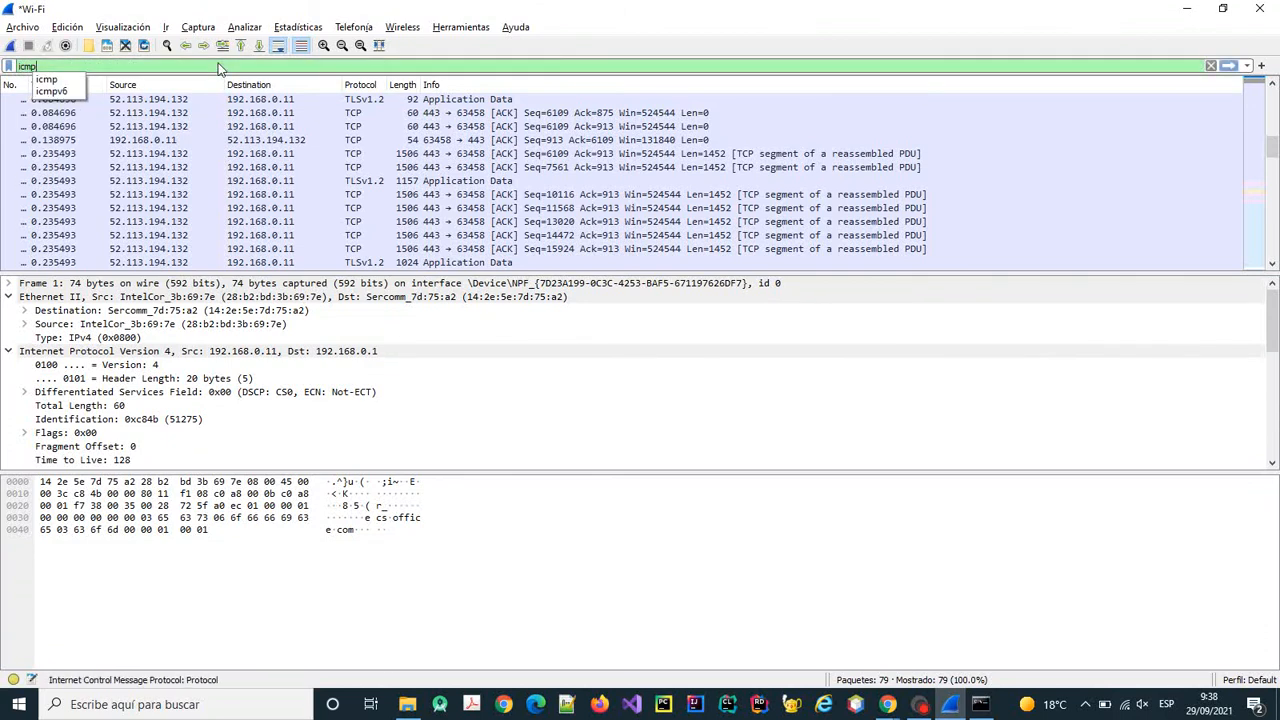
key("Return")
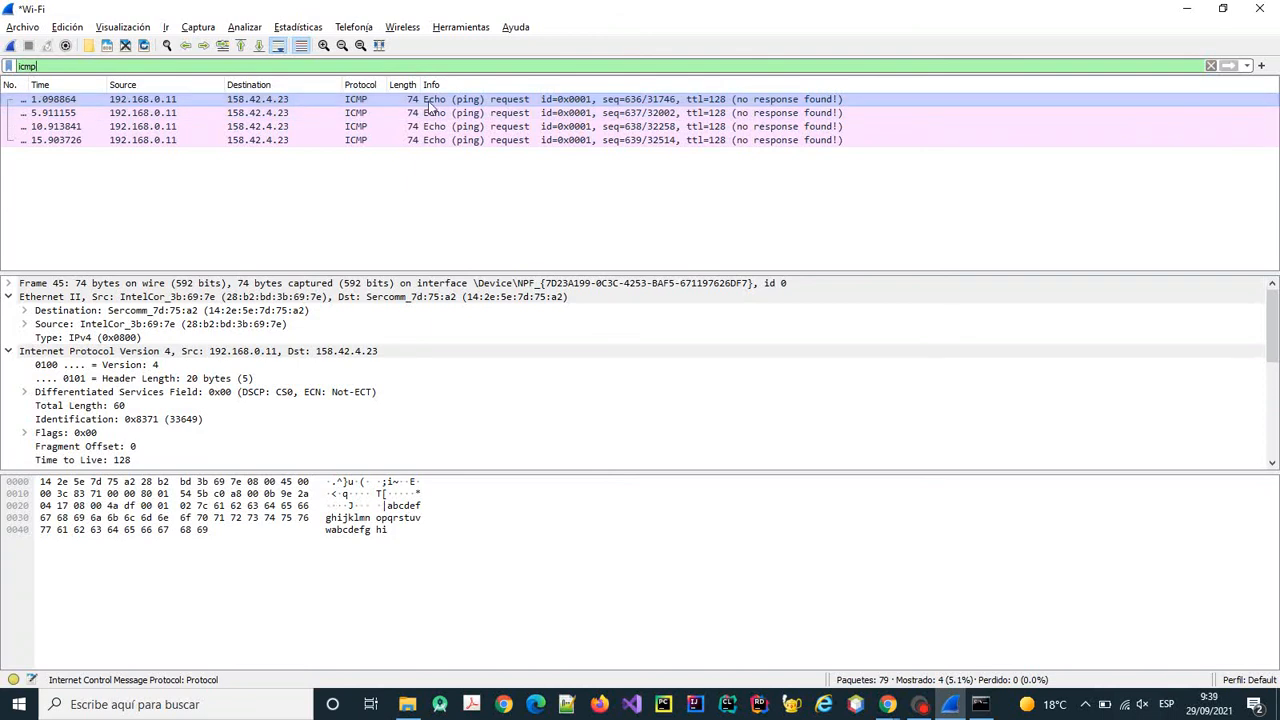
left_click_drag(40, 65, 5, 65)
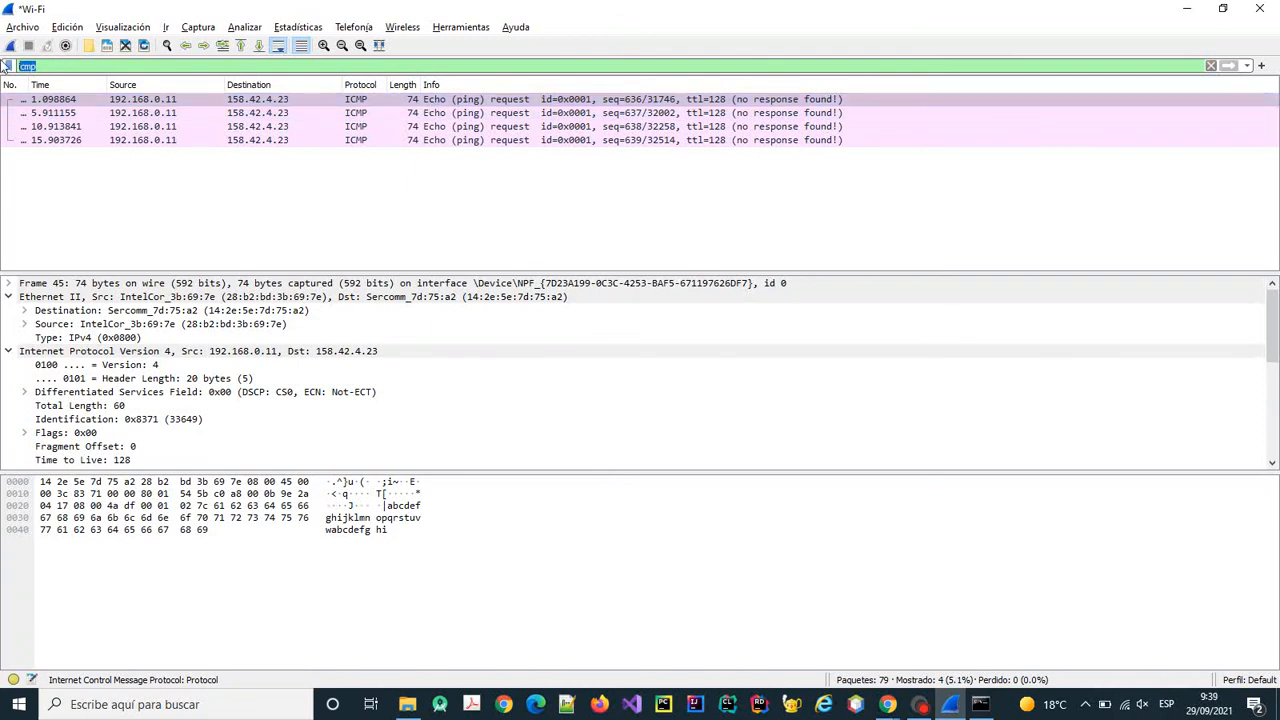
type("dns")
key("Return")
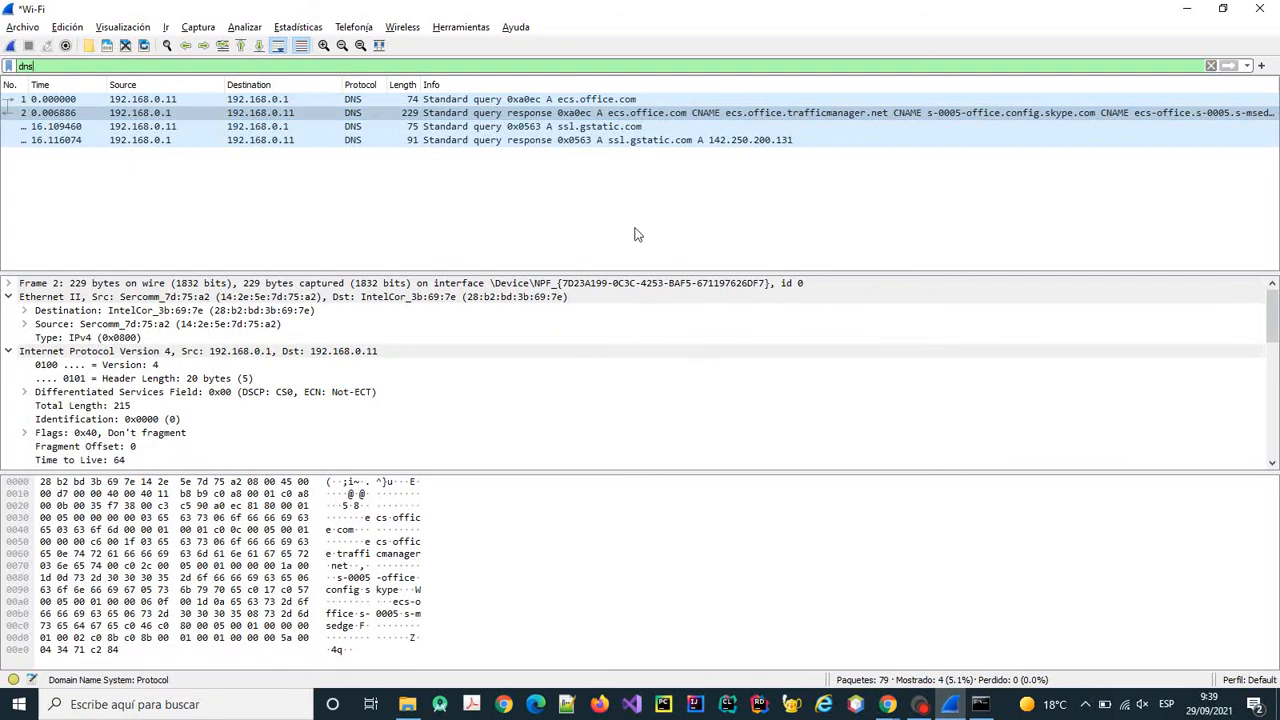
Inspect the last DNS response and the ssl.gstatic.com query in the details pane.
left_click(578, 141)
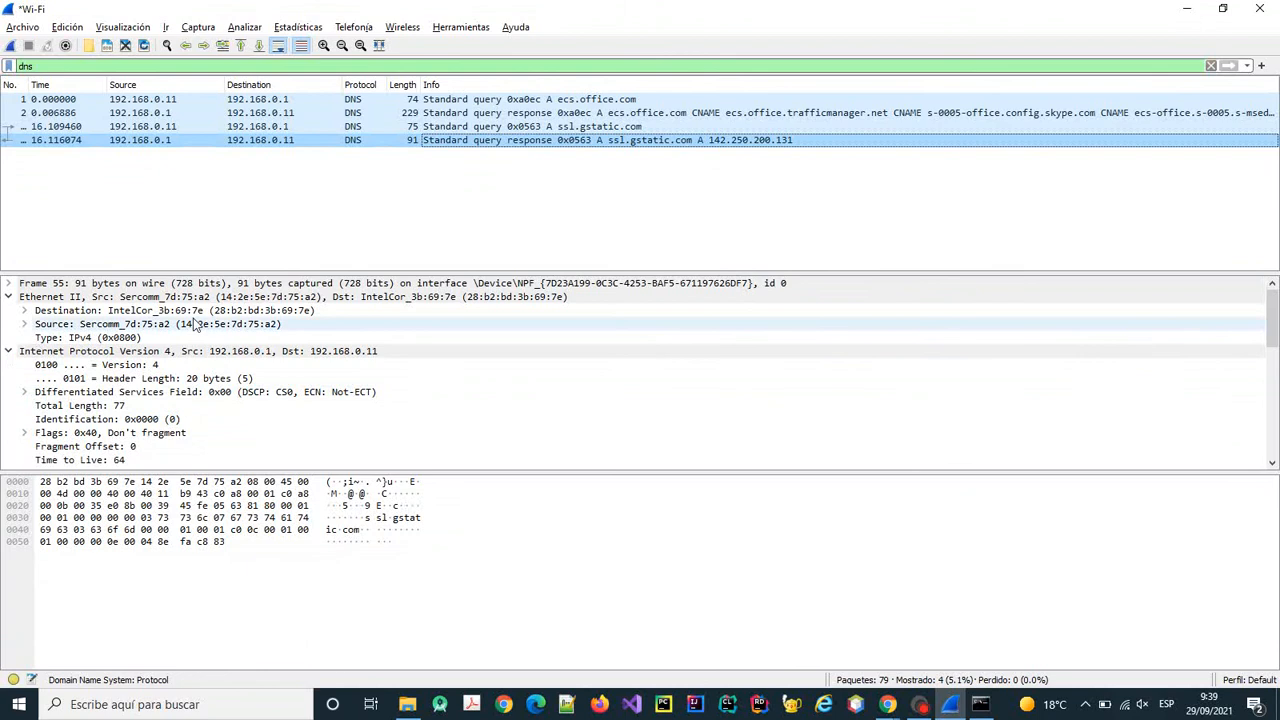
scroll(246, 346, "down", 8)
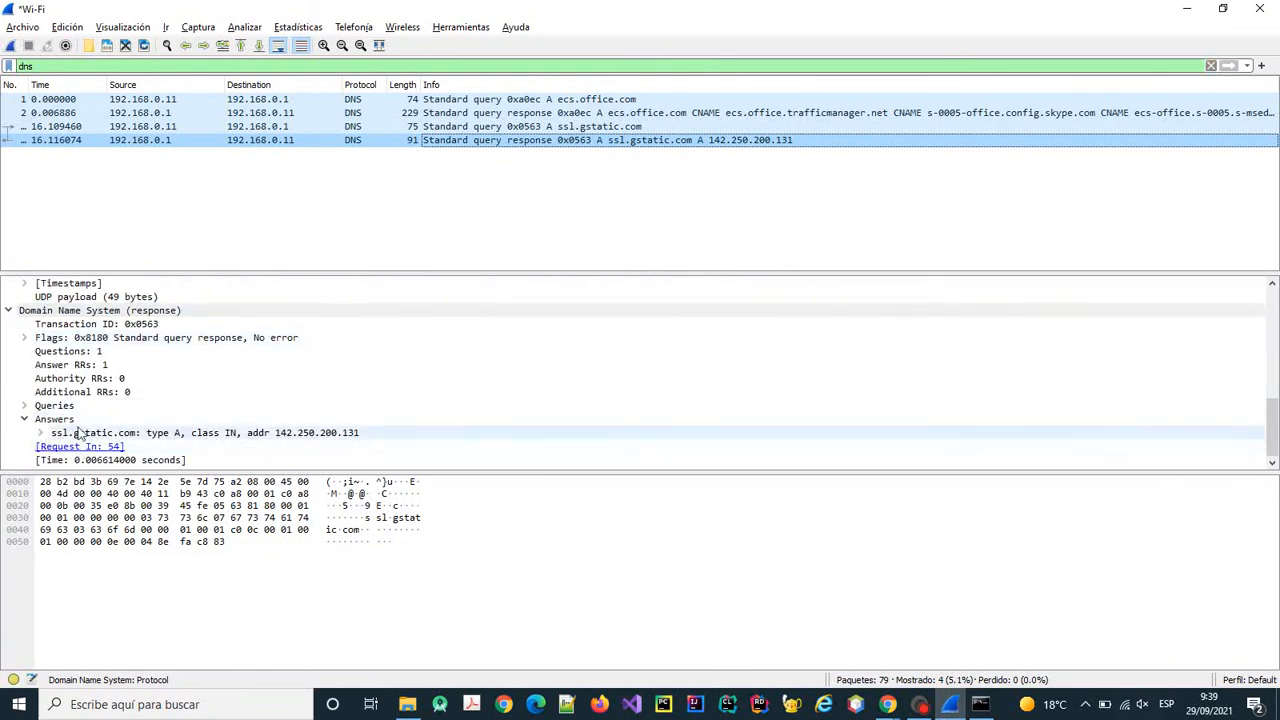
left_click(468, 128)
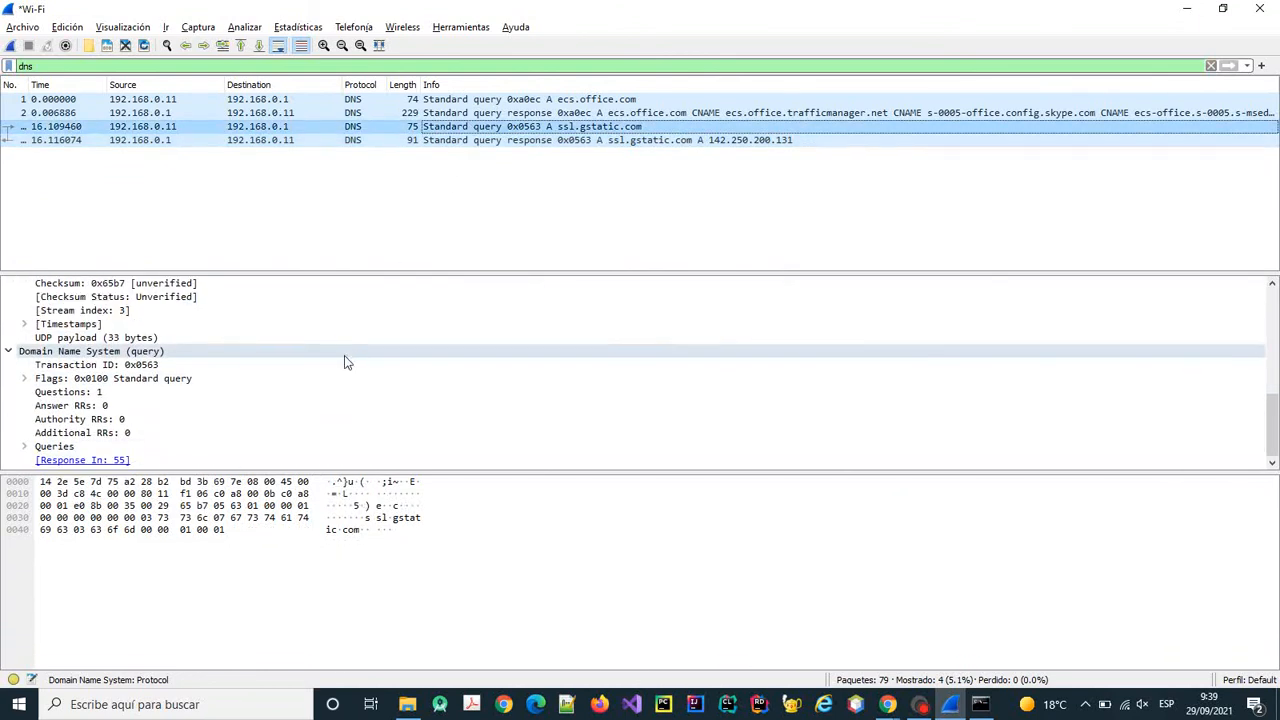
scroll(394, 389, "up", 4)
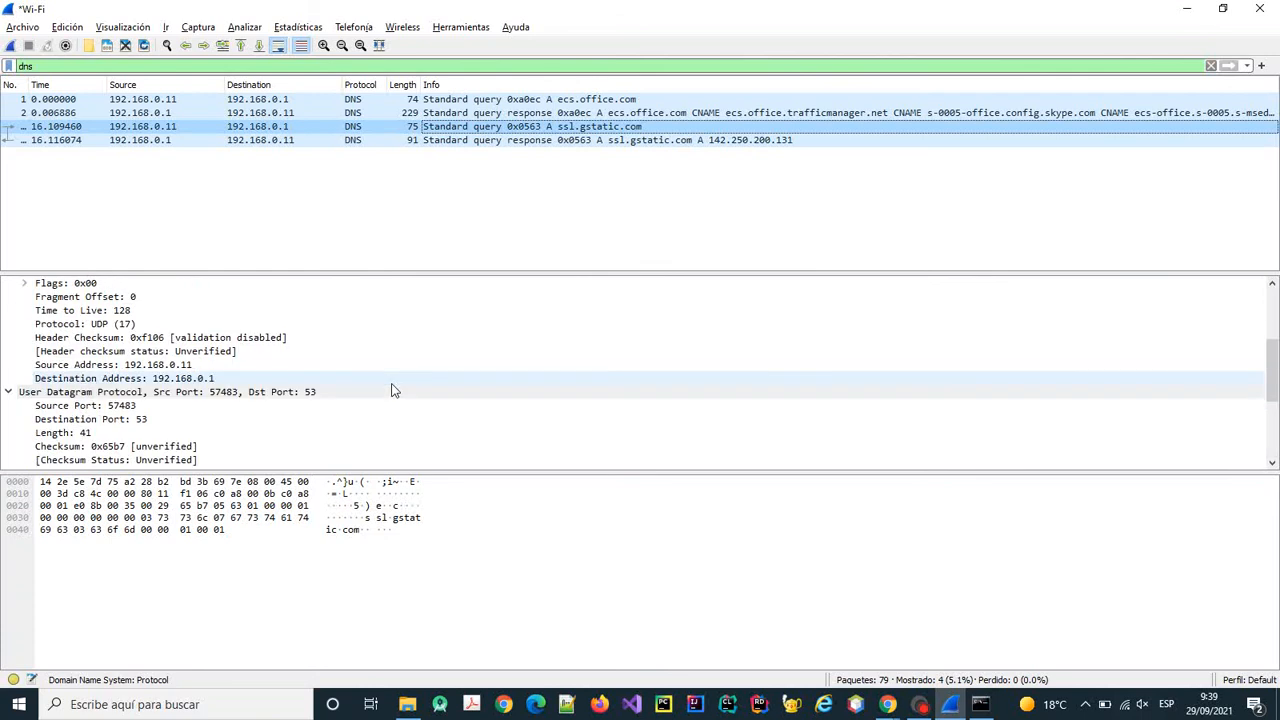
scroll(395, 390, "up", 4)
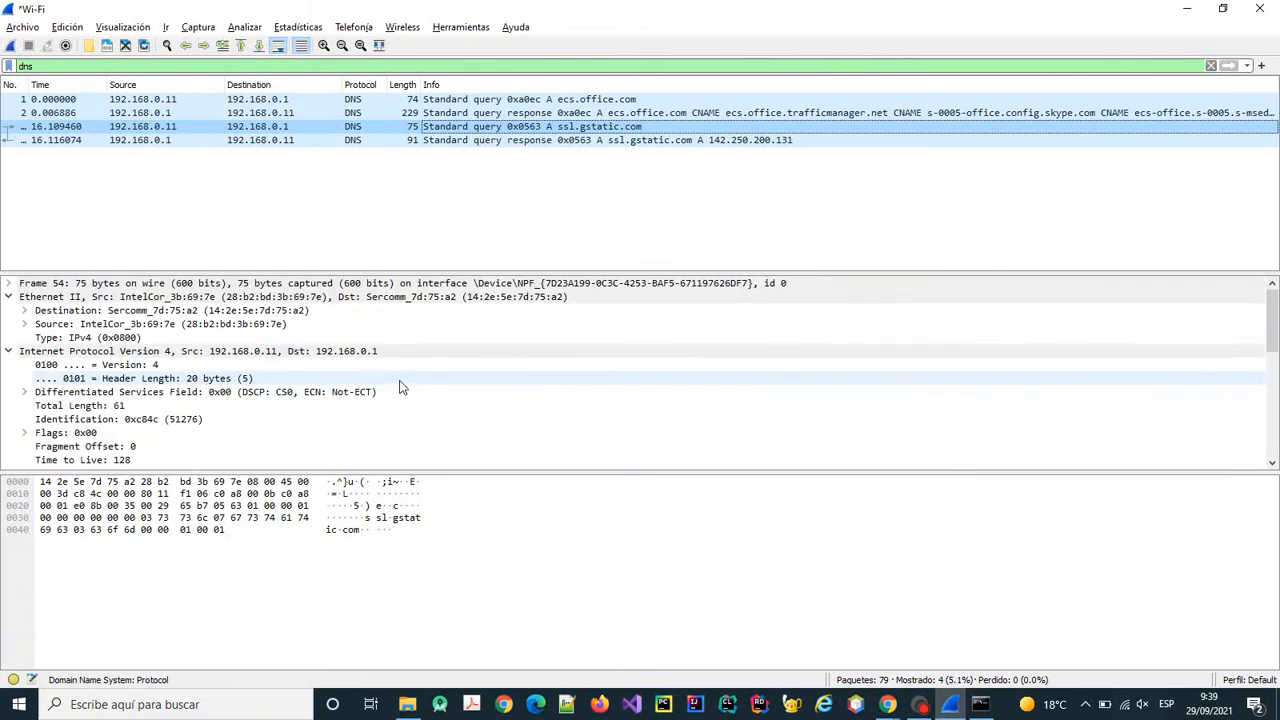
scroll(401, 385, "down", 8)
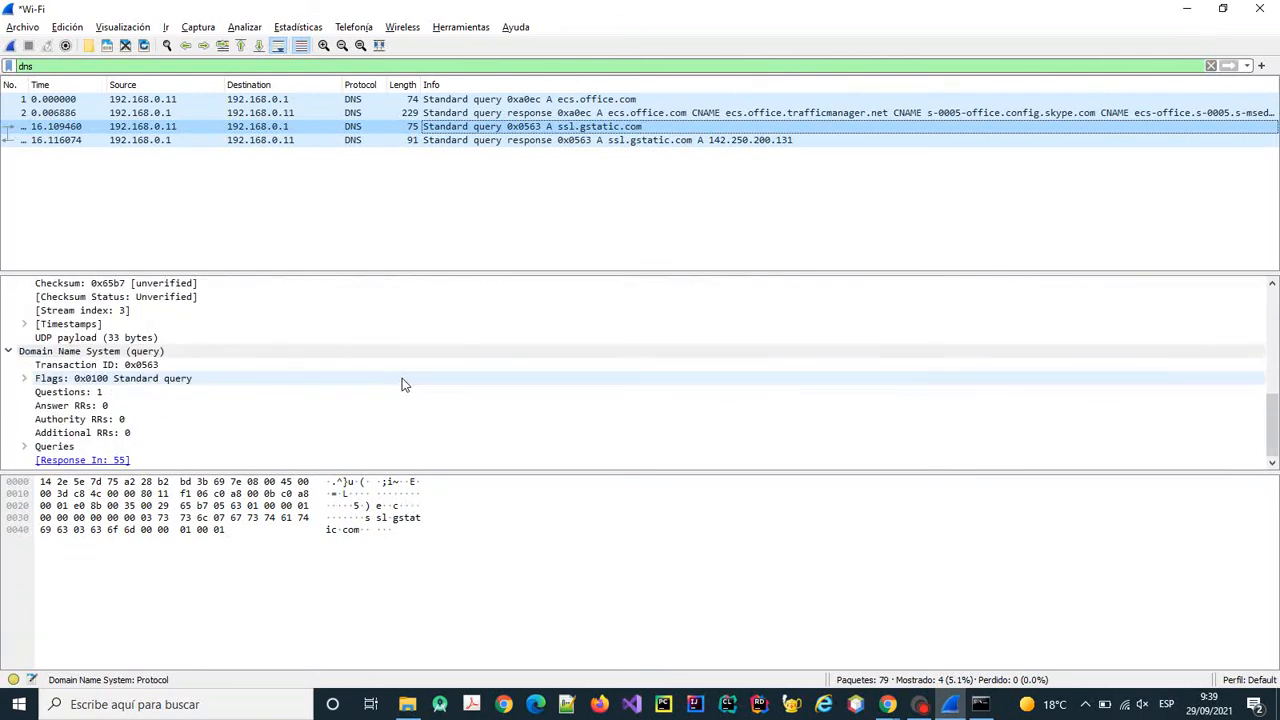
Inspect the ecs.office.com response and query frame 1 (192.168.0.11:63288 to 192.168.0.1:53).
left_click(367, 115)
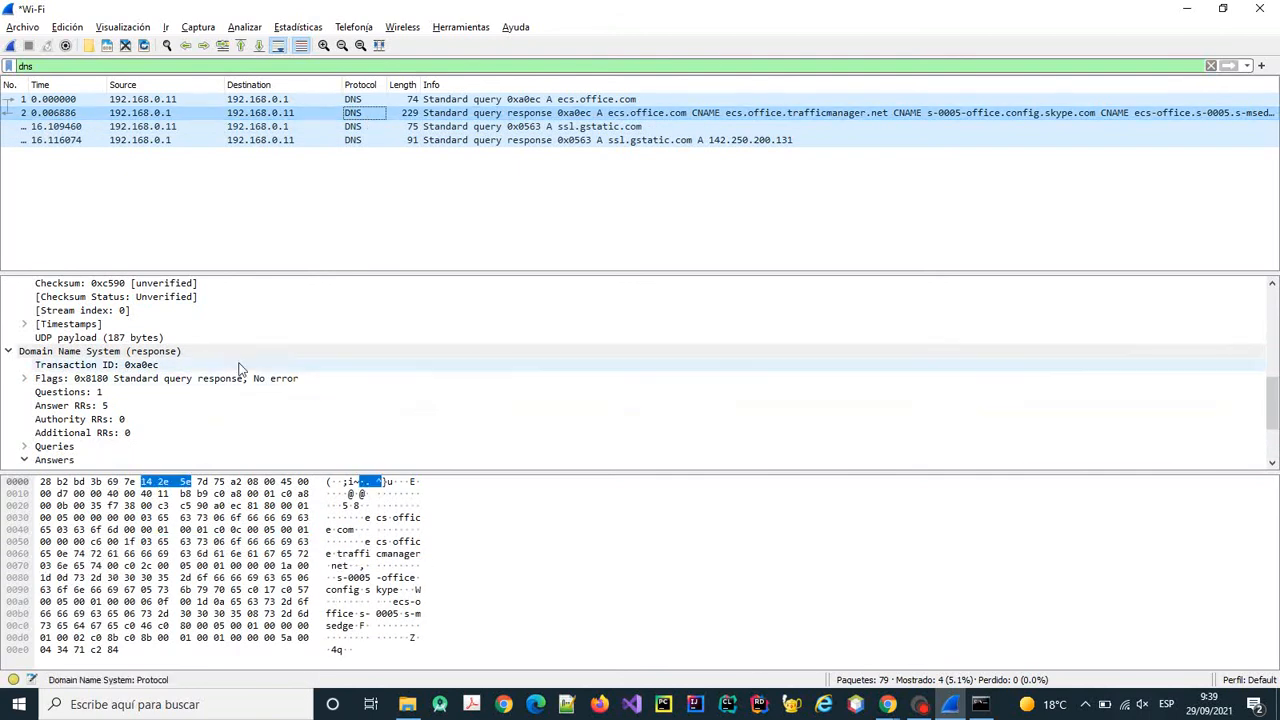
scroll(240, 358, "down", 3)
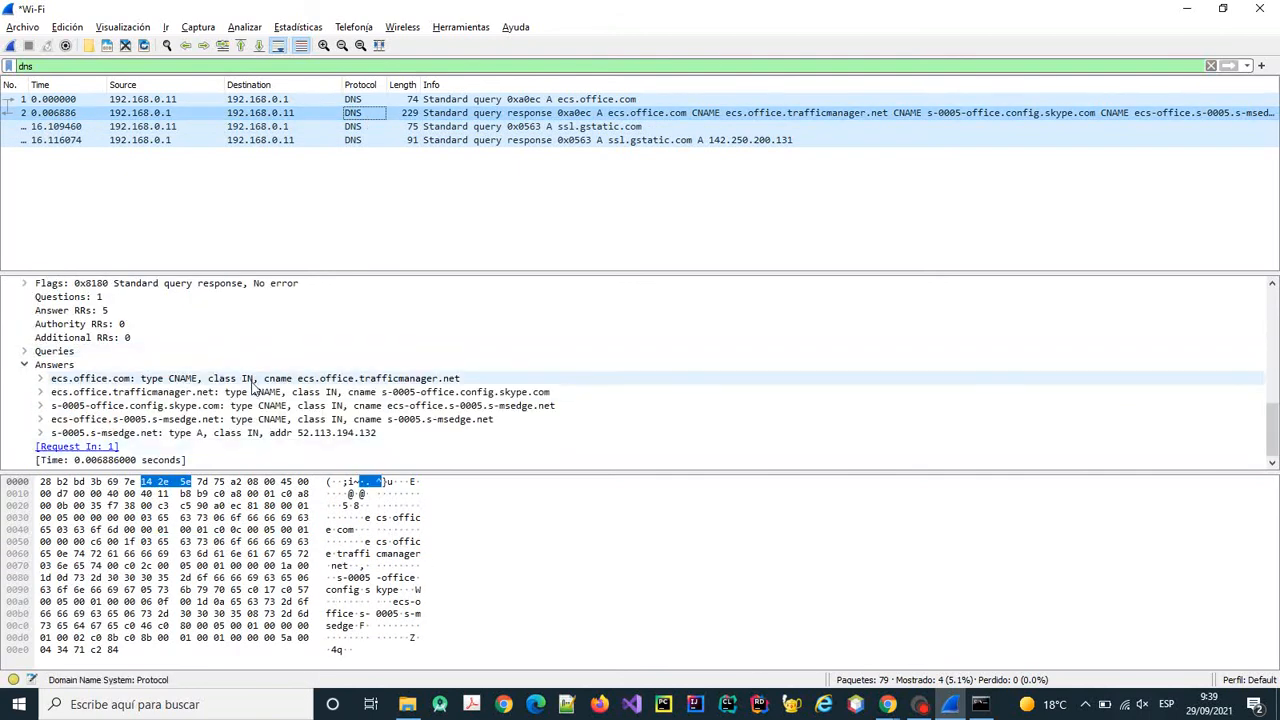
scroll(221, 395, "up", 2)
scroll(221, 395, "up", 1)
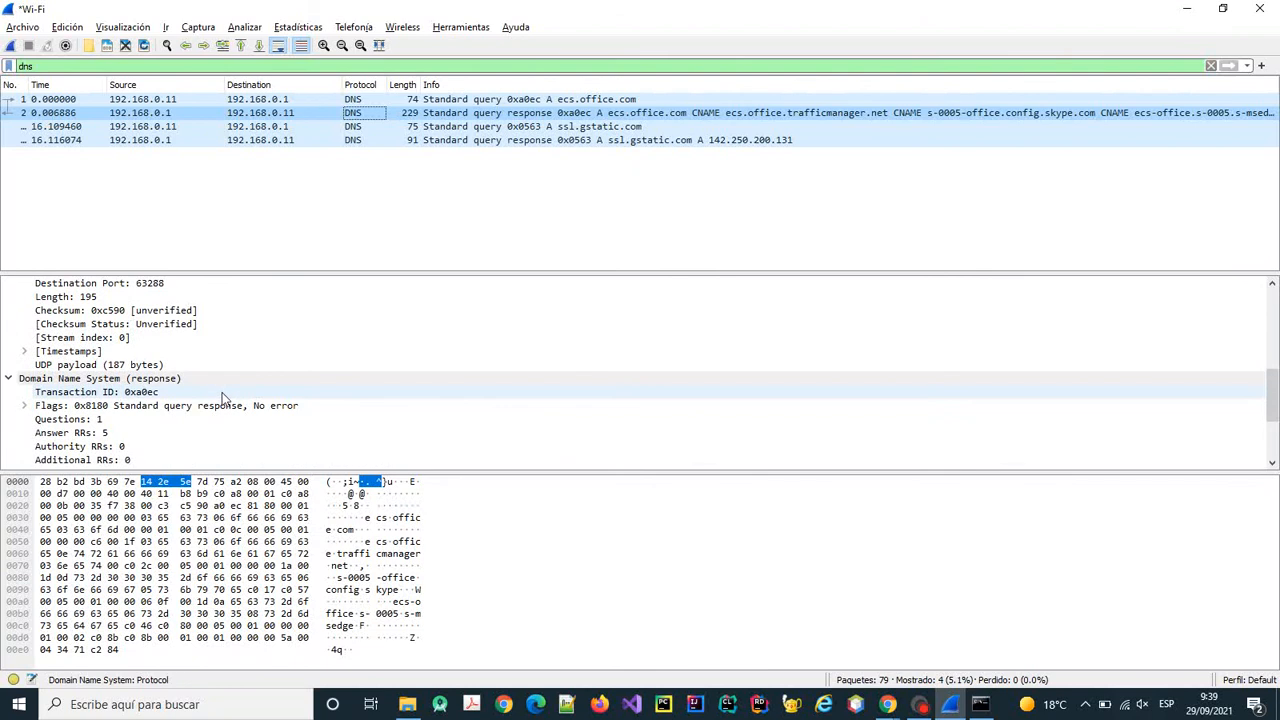
scroll(224, 398, "up", 2)
scroll(224, 398, "up", 3)
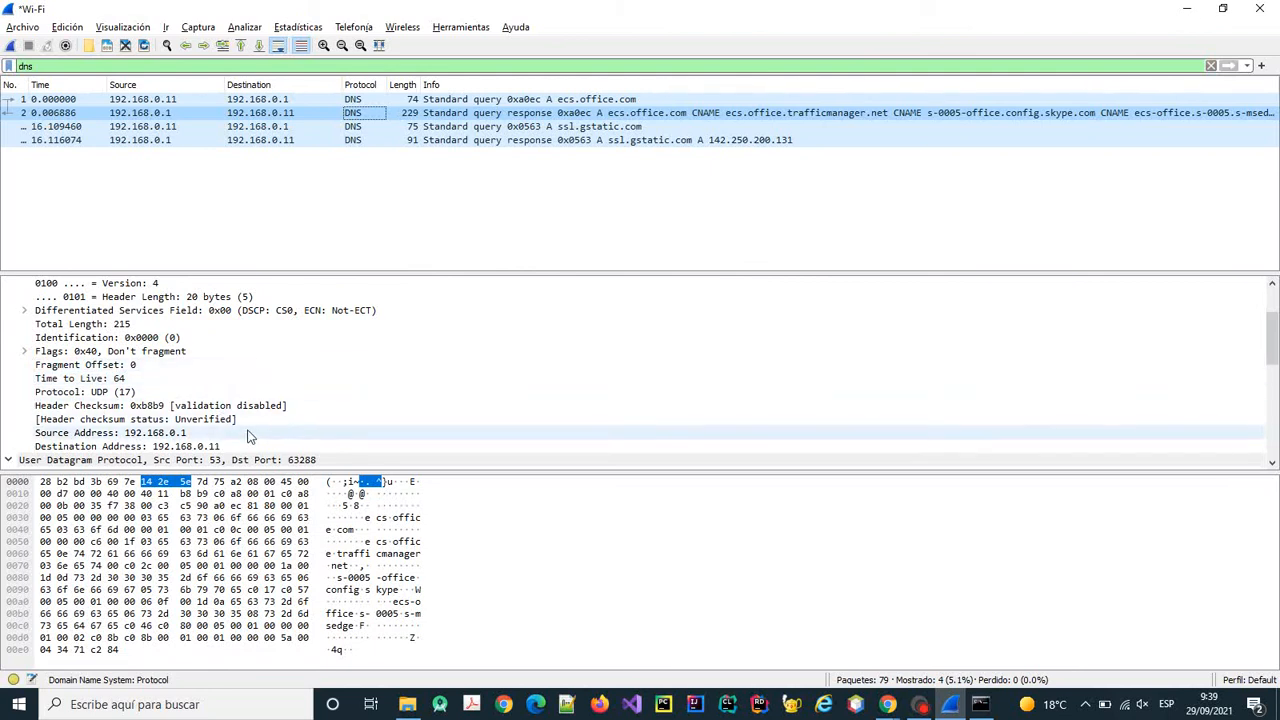
left_click(271, 101)
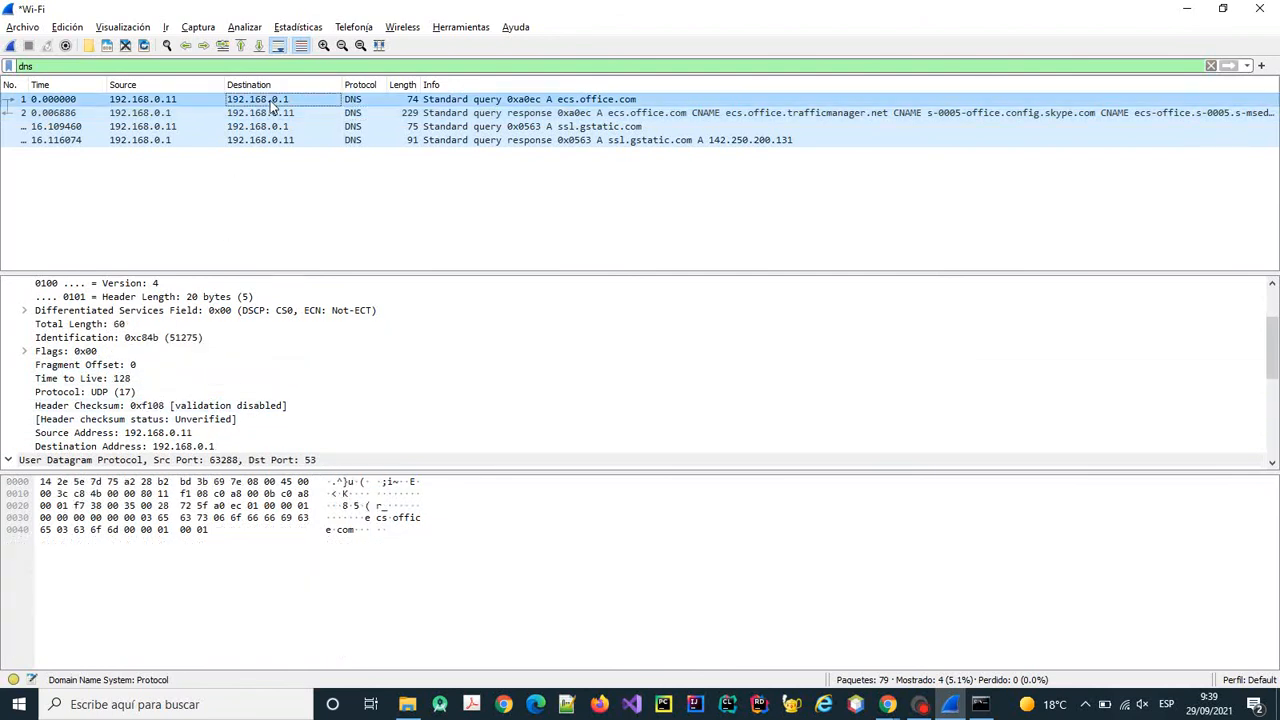
scroll(210, 393, "down", 2)
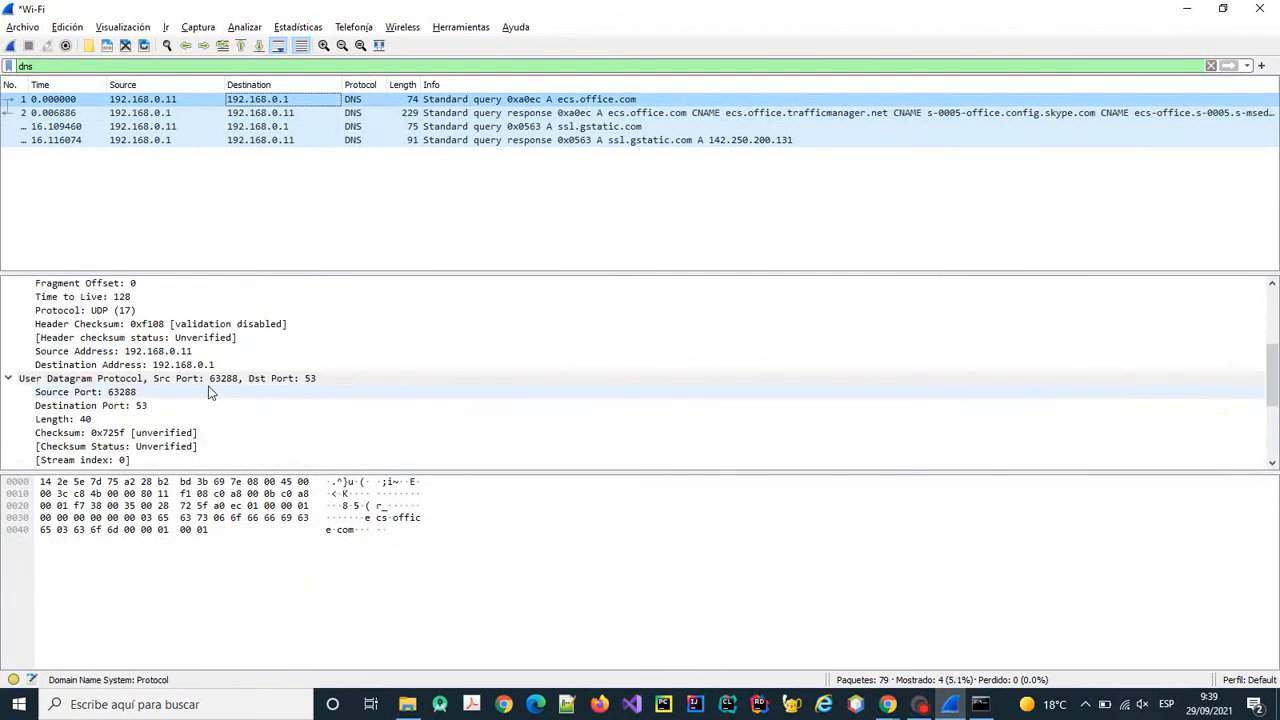
scroll(210, 393, "down", 4)
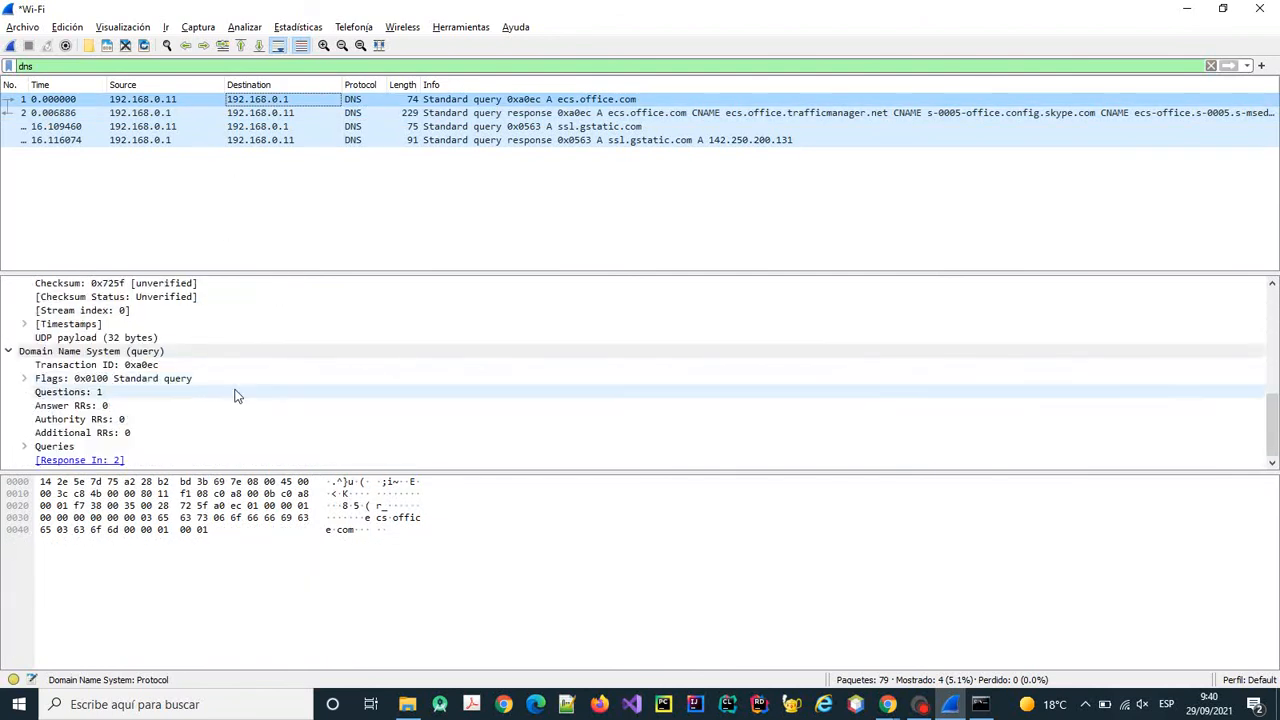
scroll(237, 394, "up", 5)
left_click_drag(40, 66, 4, 65)
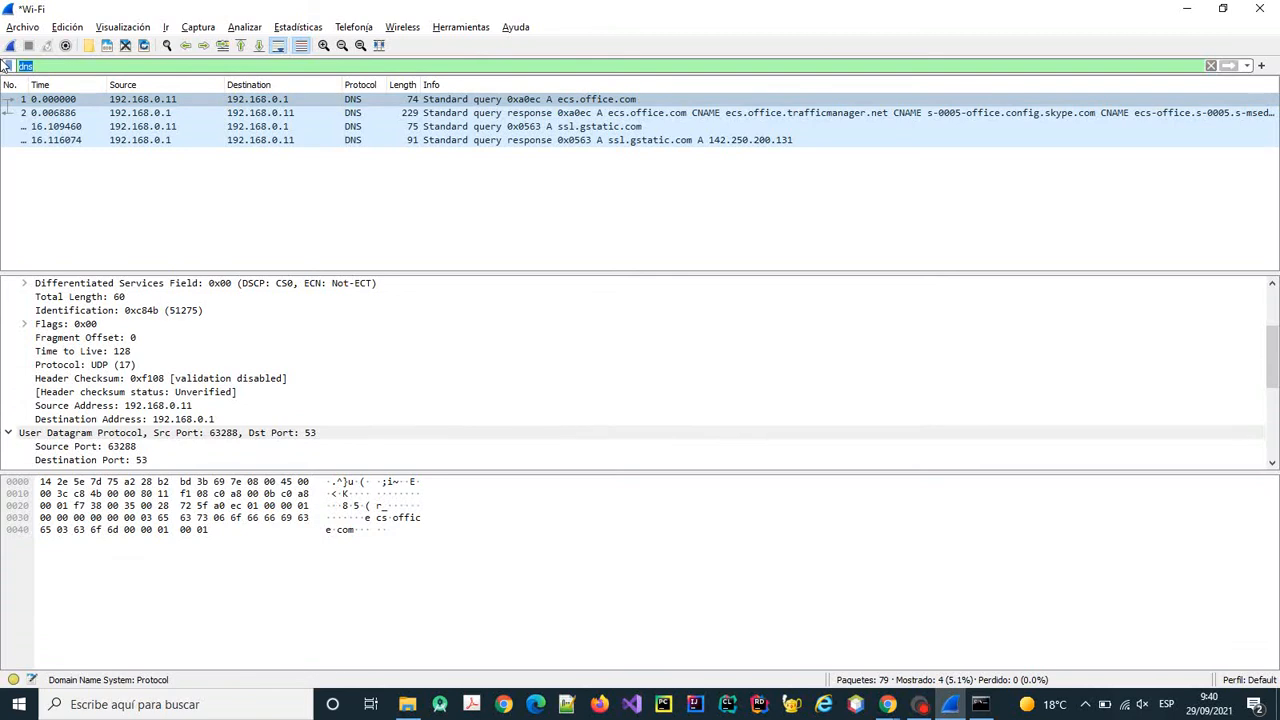
Filter by icmp and step through the four echo requests to 158.42.4.23.
type("icmp")
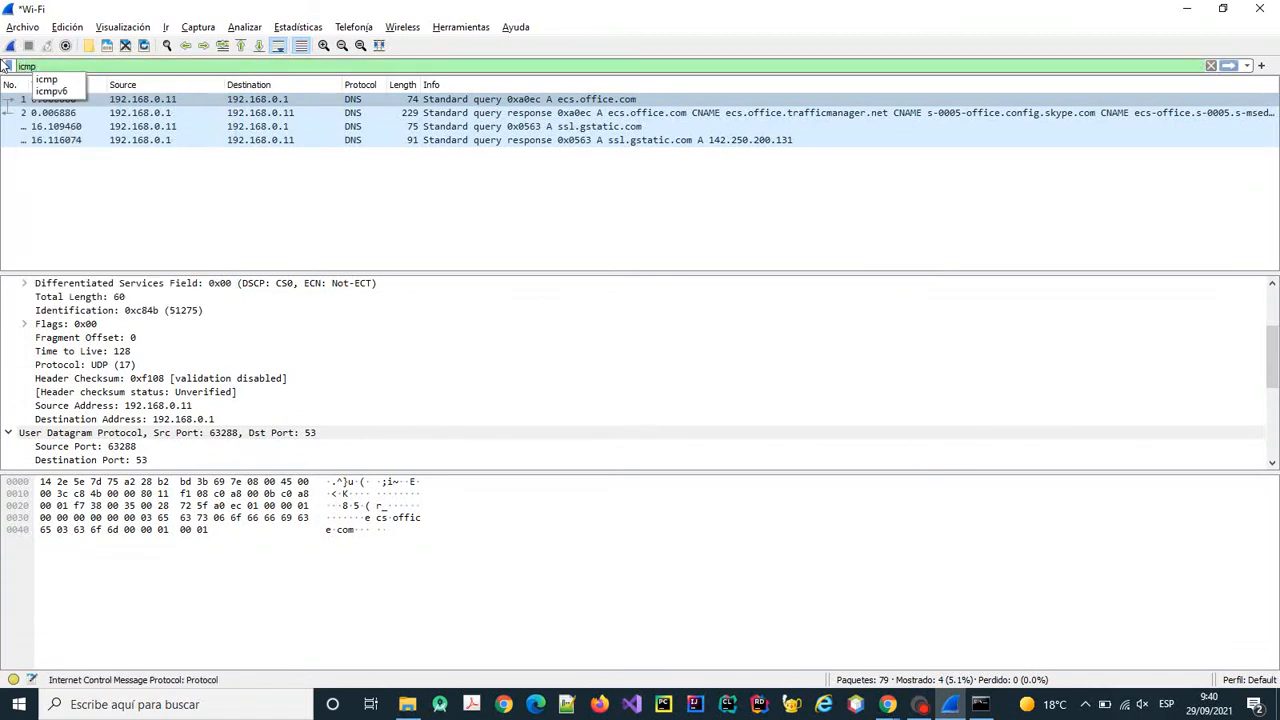
key("Return")
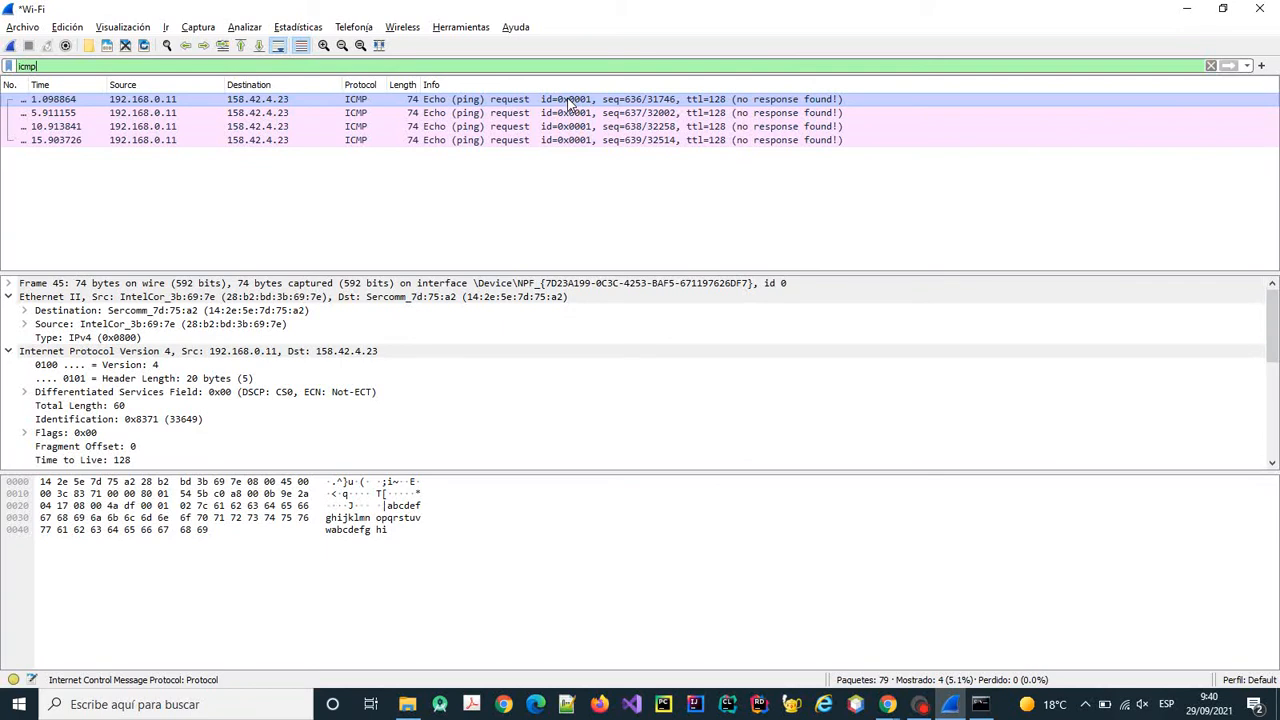
left_click(455, 116)
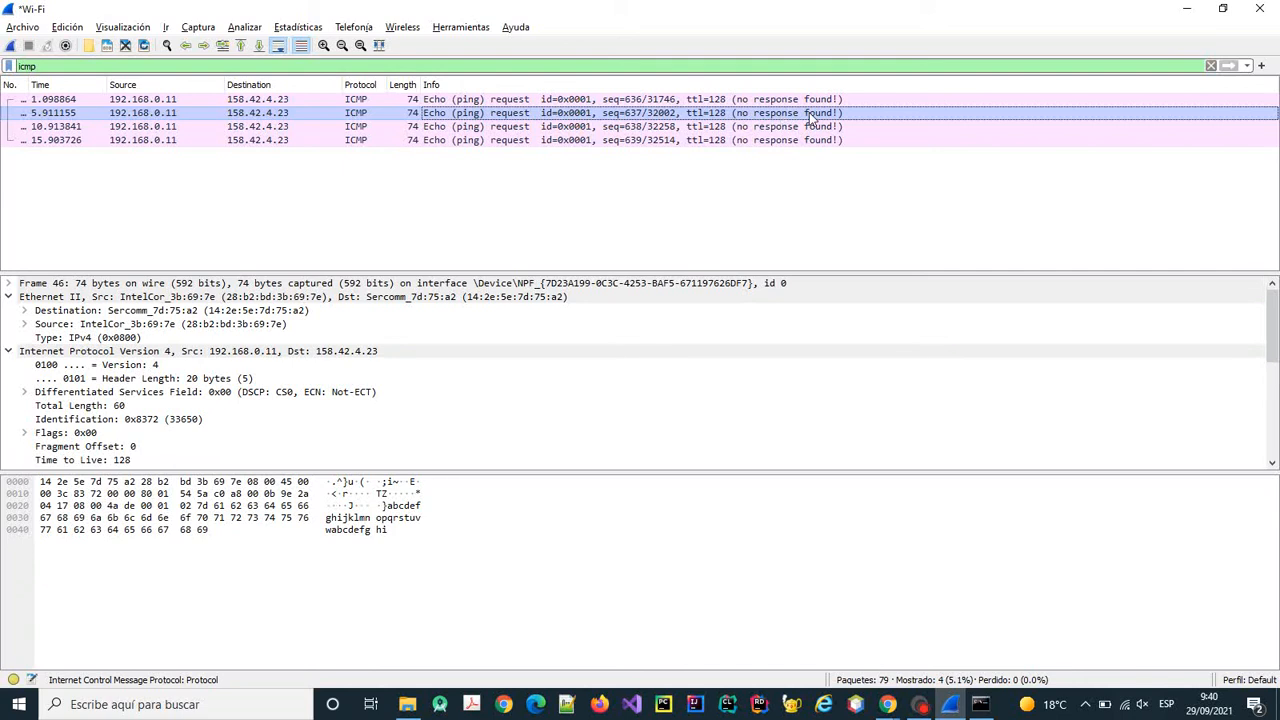
left_click(167, 127)
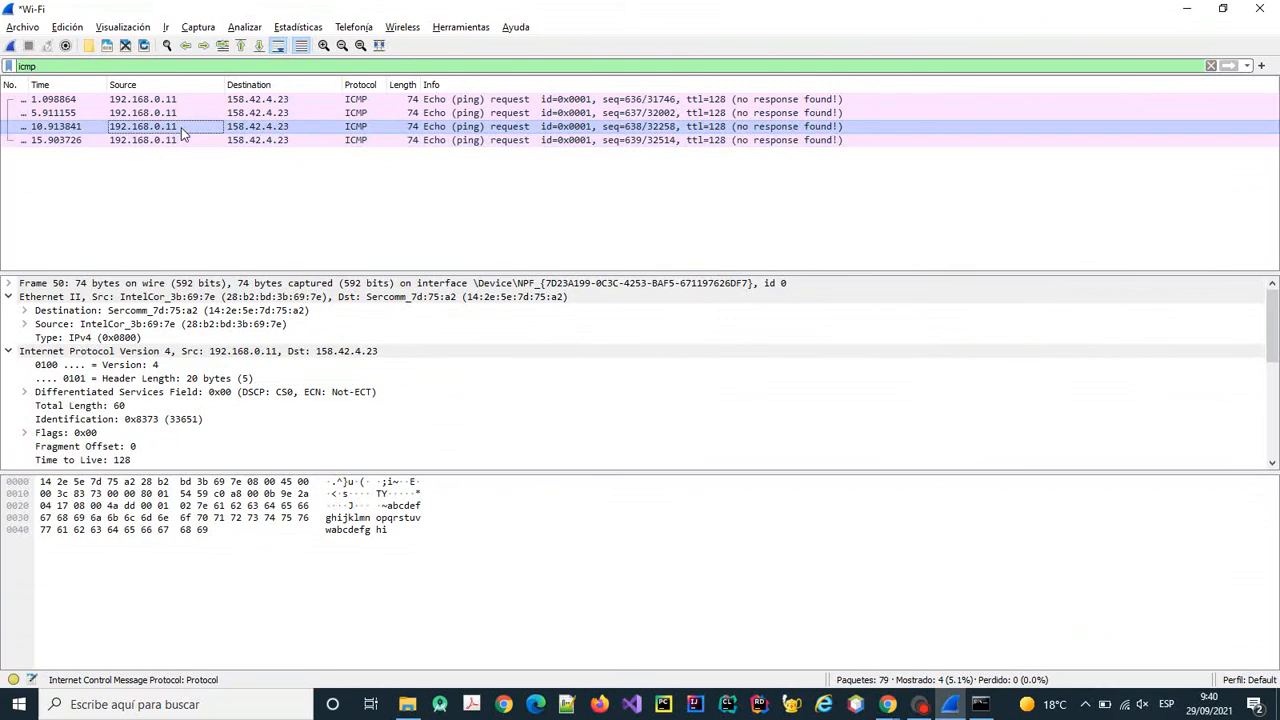
left_click(175, 113)
left_click(175, 99)
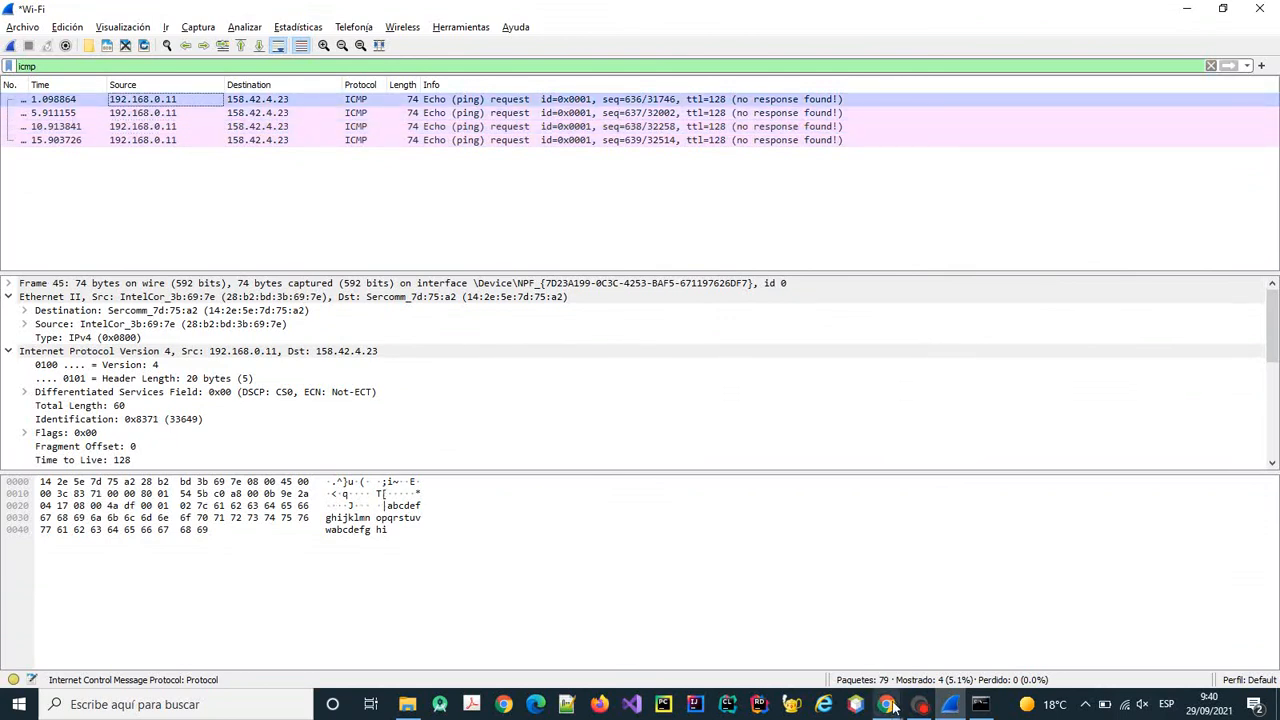
mouse_move(893, 706)
left_click(945, 630)
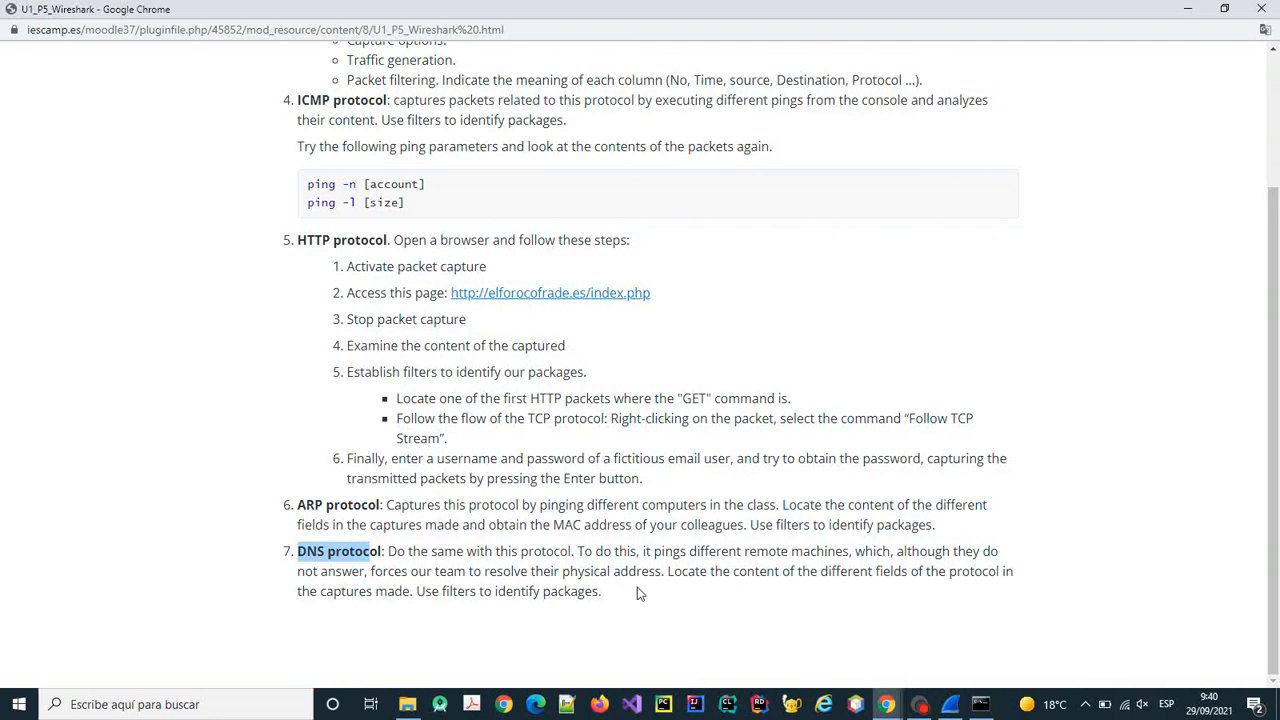
left_click_drag(661, 571, 372, 571)
left_click(981, 704)
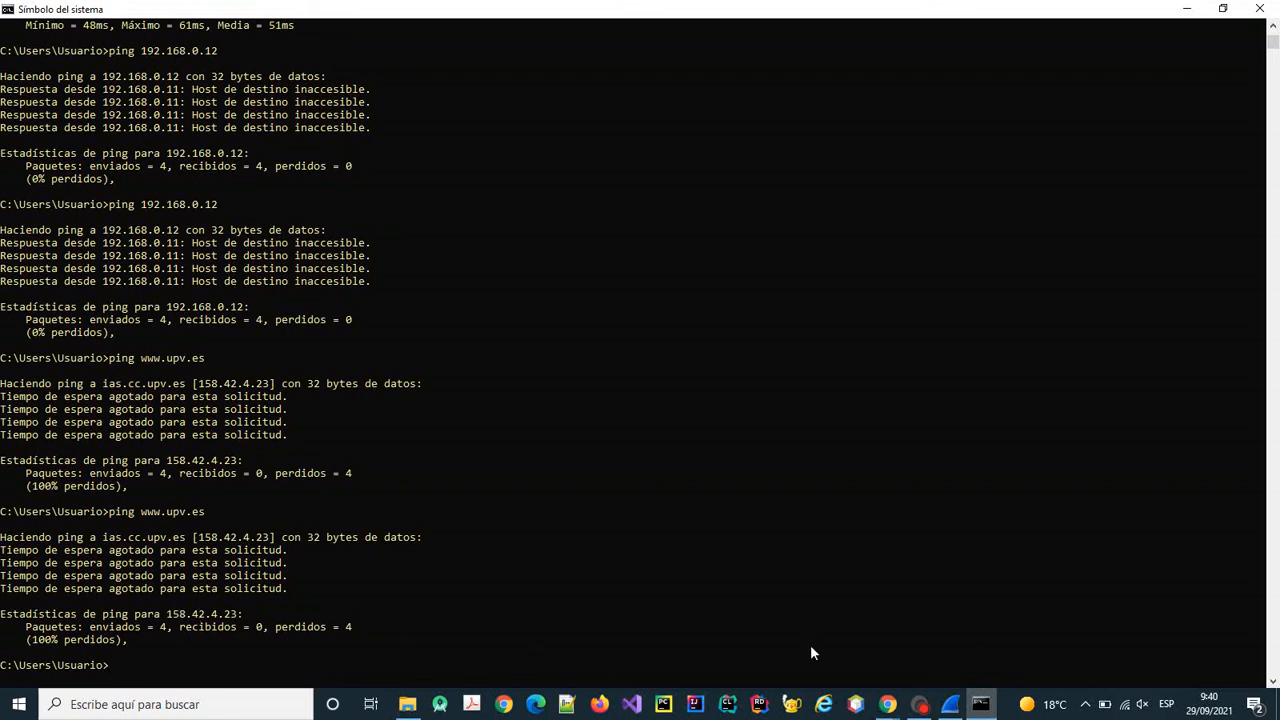
mouse_move(950, 706)
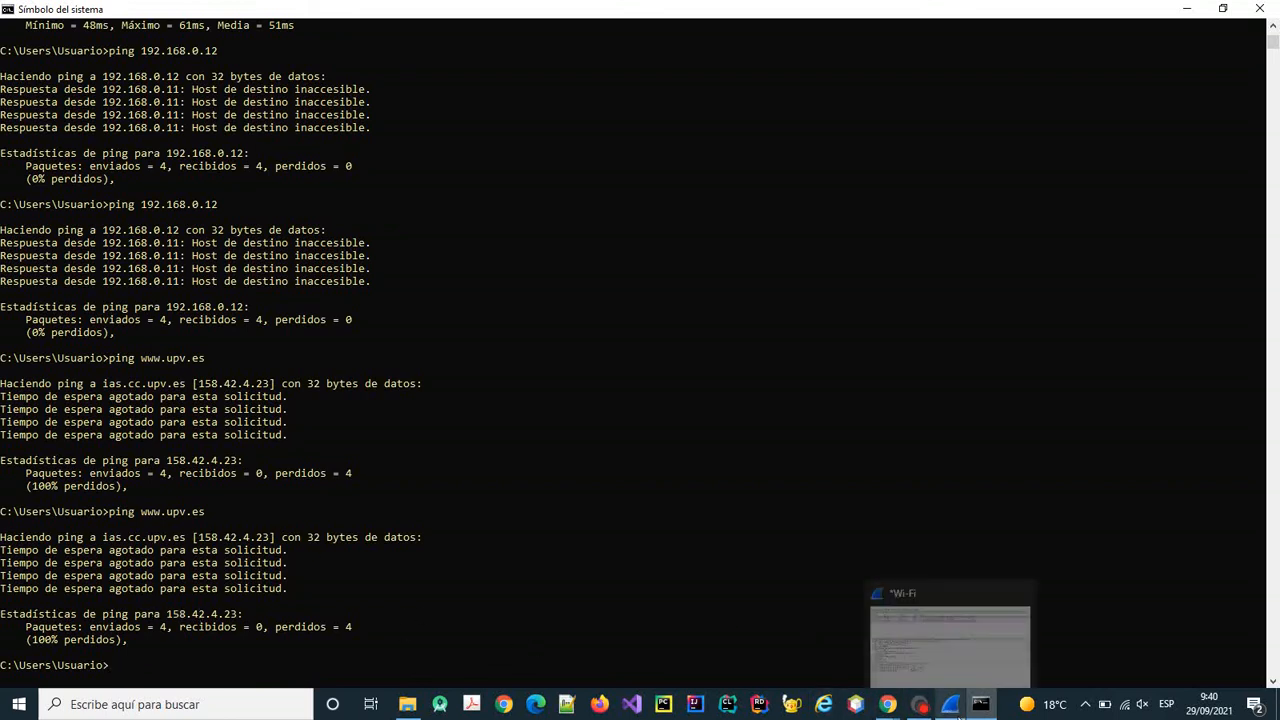
mouse_move(888, 708)
left_click(966, 650)
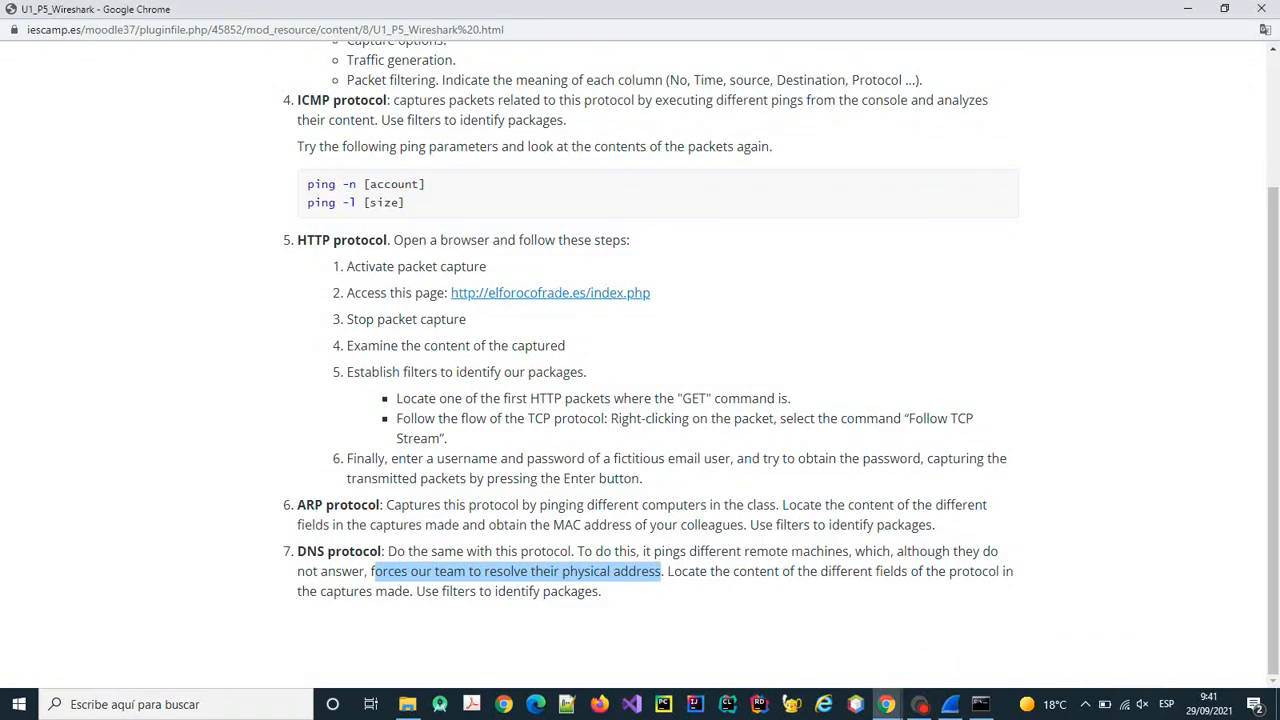
left_click_drag(897, 551, 360, 571)
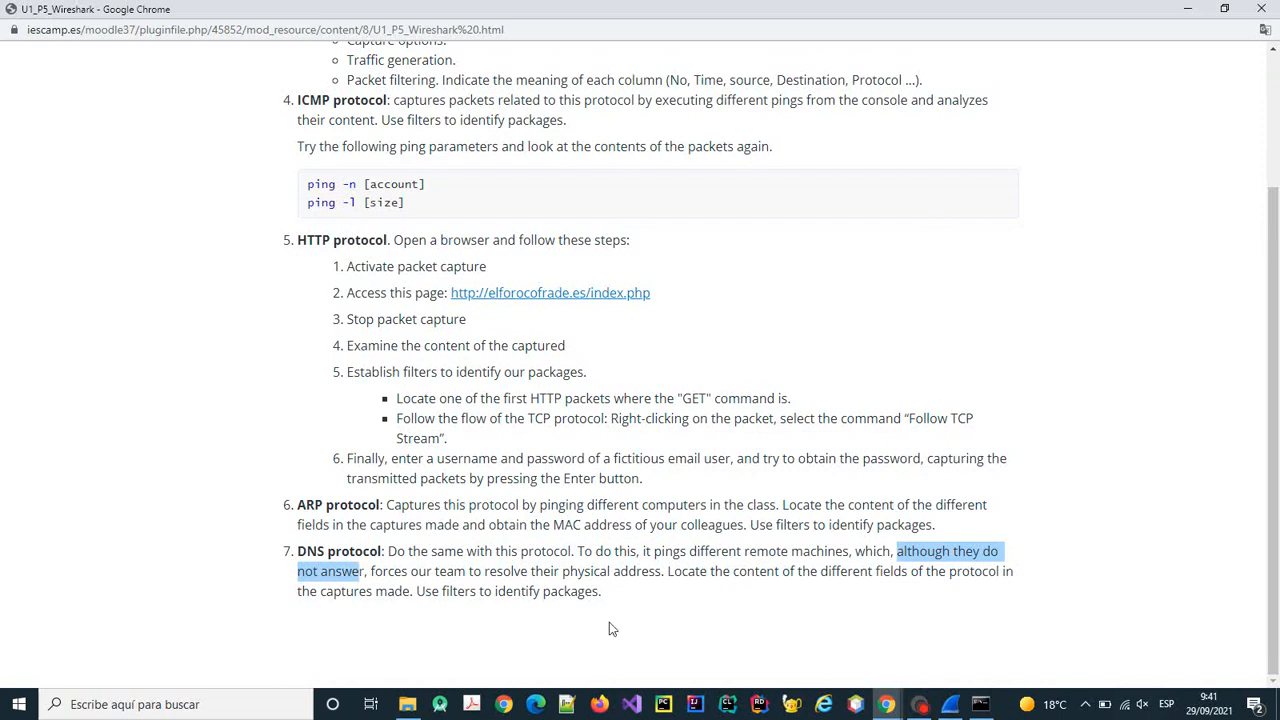
left_click(955, 704)
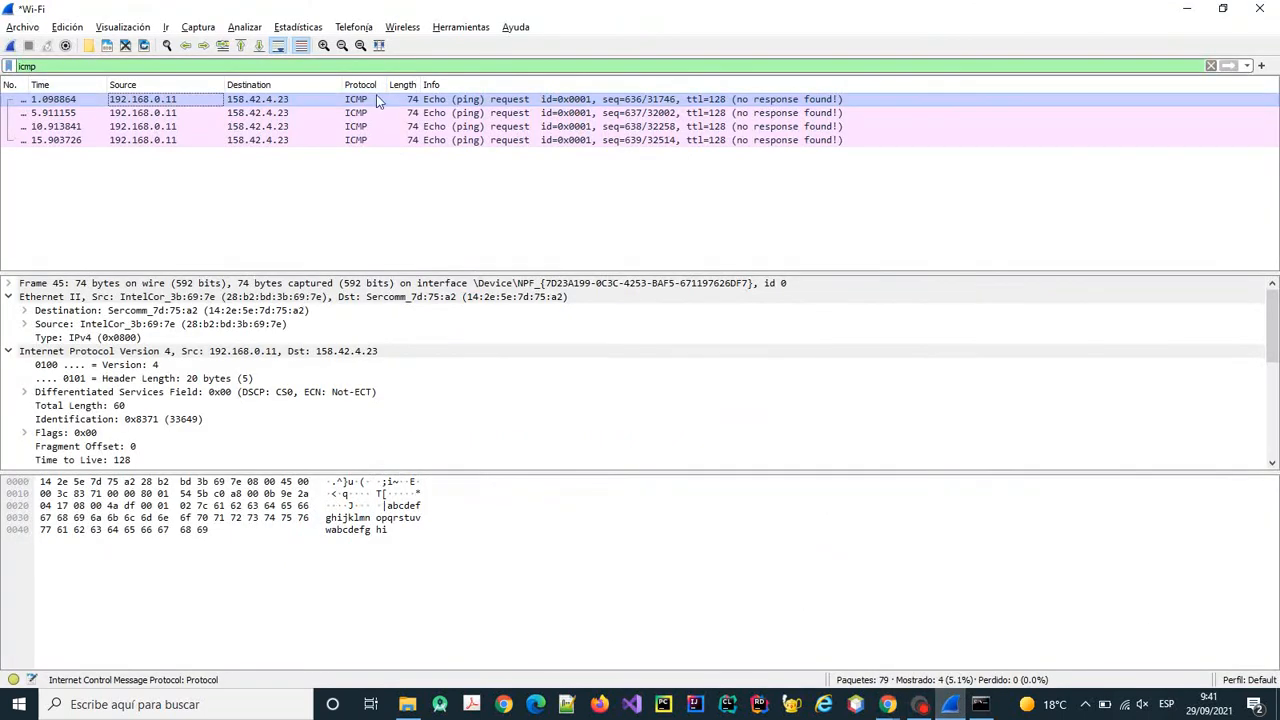